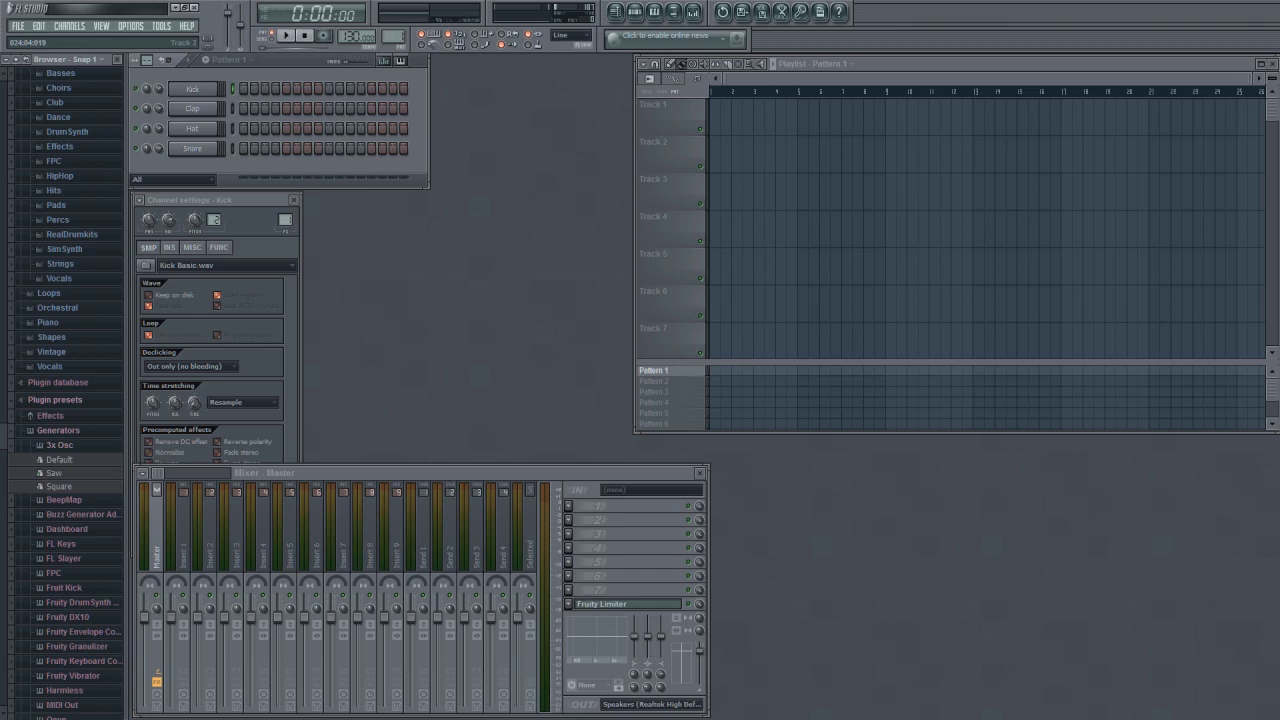
Switch to Notepad and review the 8bitsong.txt outline, from its title and NOT LEGIT note through all the song steps
{"action": "key", "text": "alt+Tab"}
{"action": "left_click_drag", "start_coordinate": [1060, 127], "coordinate": [589, 128]}
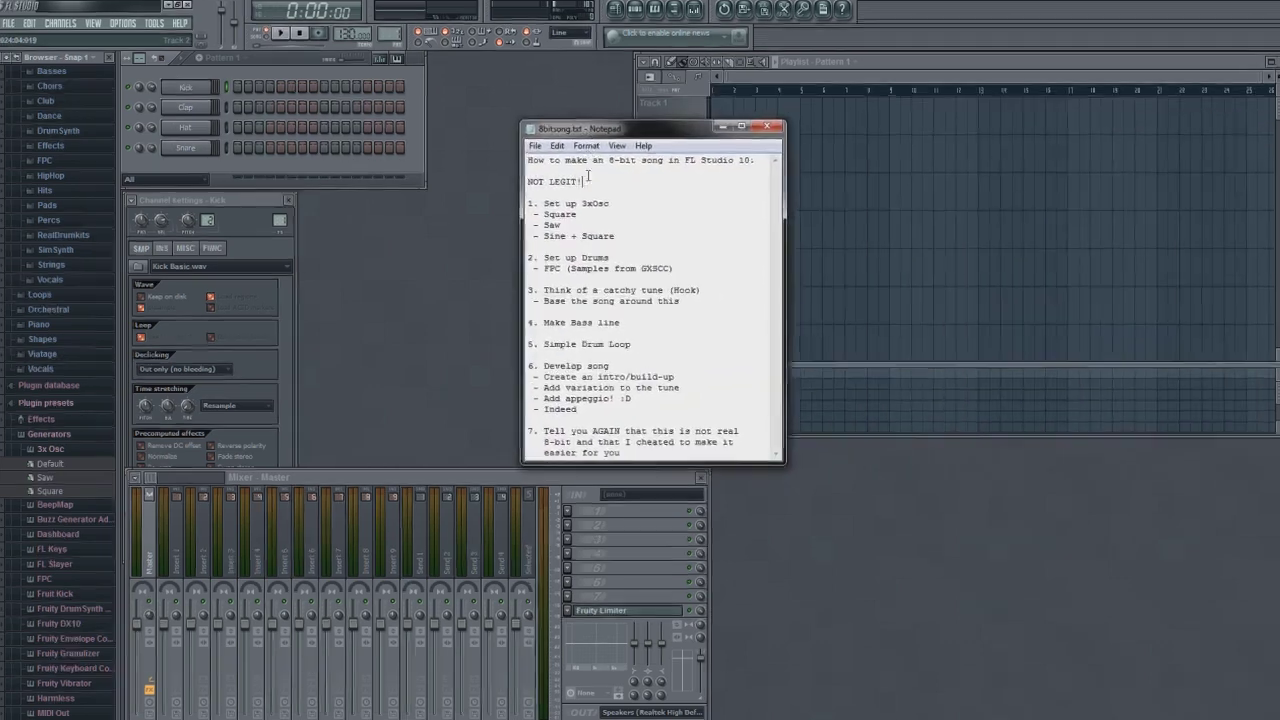
{"action": "key", "text": "shift+Up"}
{"action": "key", "text": "shift+Up"}
{"action": "key", "text": "shift+Up"}
{"action": "key", "text": "Right"}
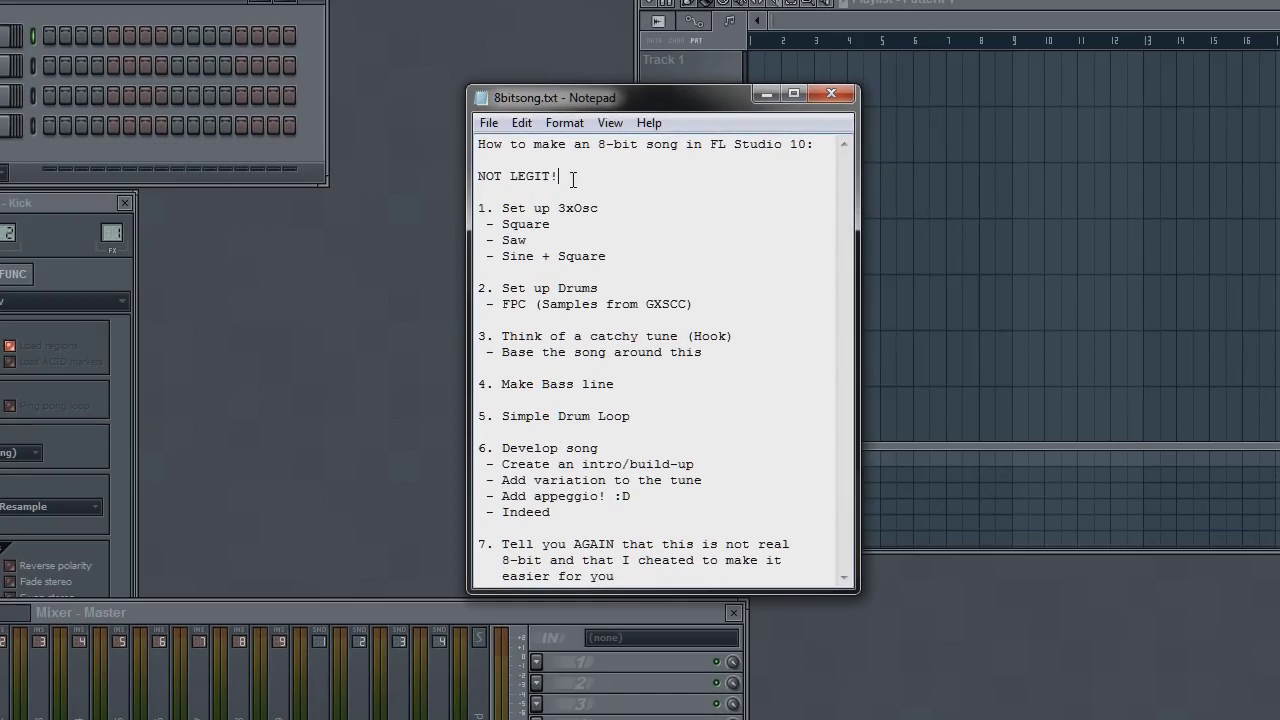
{"action": "left_click_drag", "start_coordinate": [566, 176], "coordinate": [480, 179]}
{"action": "left_click", "coordinate": [565, 176]}
{"action": "left_click_drag", "start_coordinate": [565, 176], "coordinate": [478, 178]}
{"action": "left_click", "coordinate": [558, 176]}
{"action": "left_click", "coordinate": [816, 144]}
{"action": "left_click_drag", "start_coordinate": [816, 144], "coordinate": [477, 146]}
{"action": "left_click_drag", "start_coordinate": [558, 176], "coordinate": [808, 584]}
{"action": "left_click", "coordinate": [638, 352]}
{"action": "left_click_drag", "start_coordinate": [651, 104], "coordinate": [772, 128]}
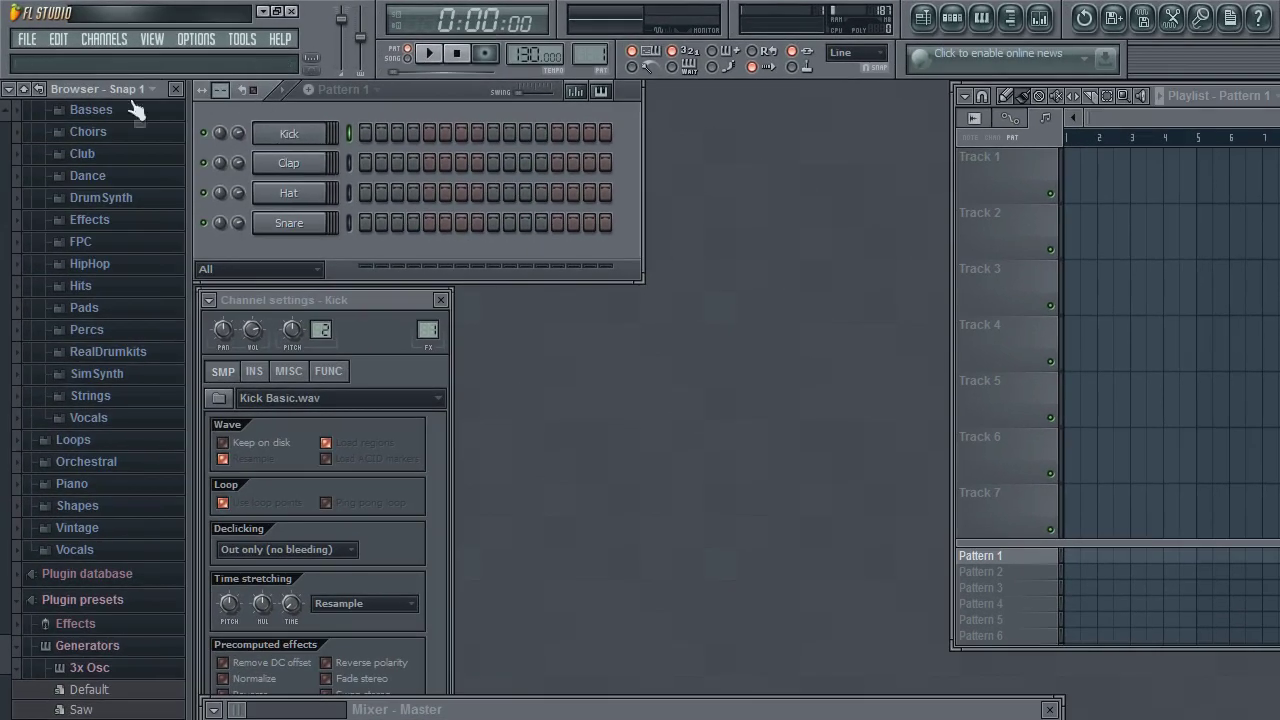
Create a new project from the Empty minimal template without saving changes to the current one
{"action": "left_click", "coordinate": [30, 40]}
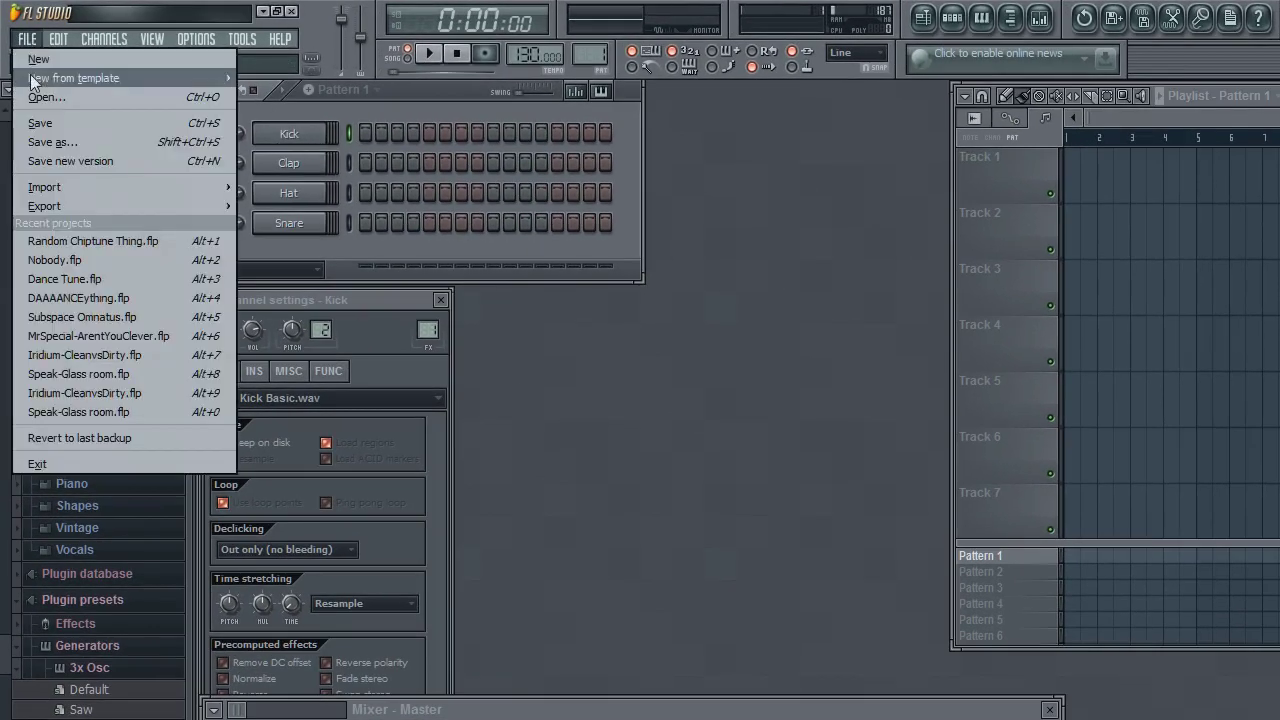
{"action": "mouse_move", "coordinate": [30, 78]}
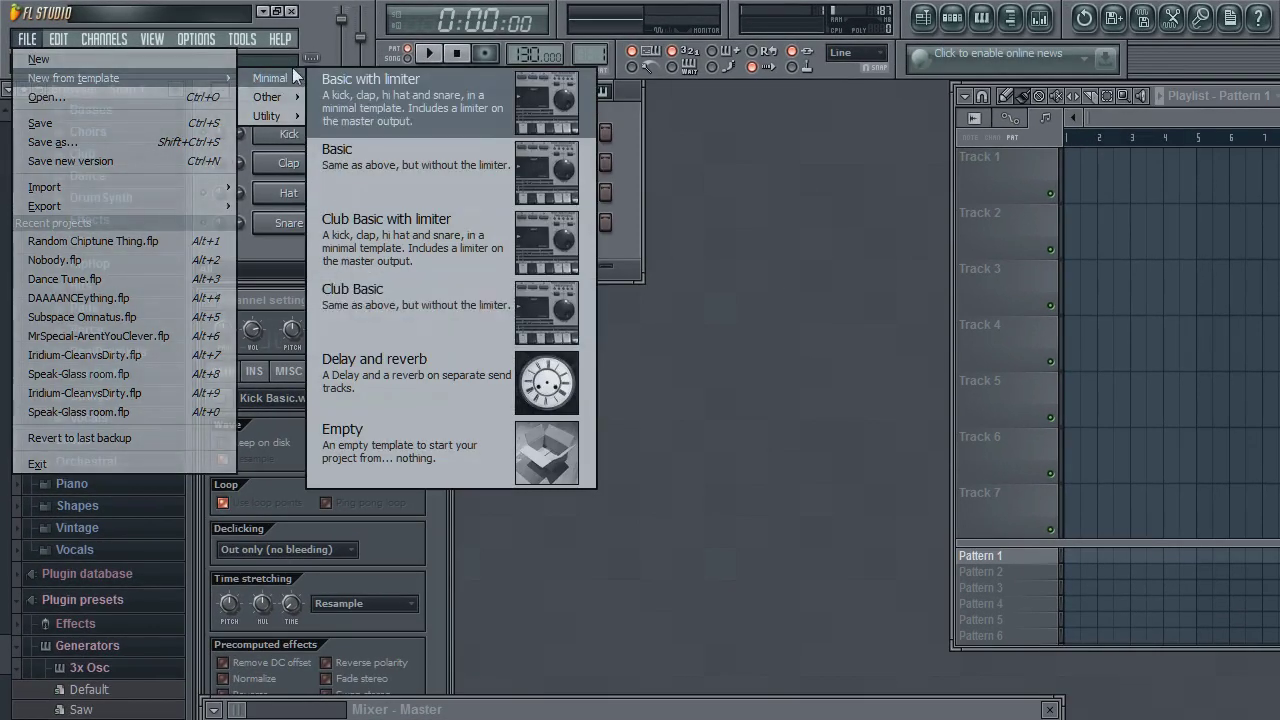
{"action": "left_click", "coordinate": [404, 446]}
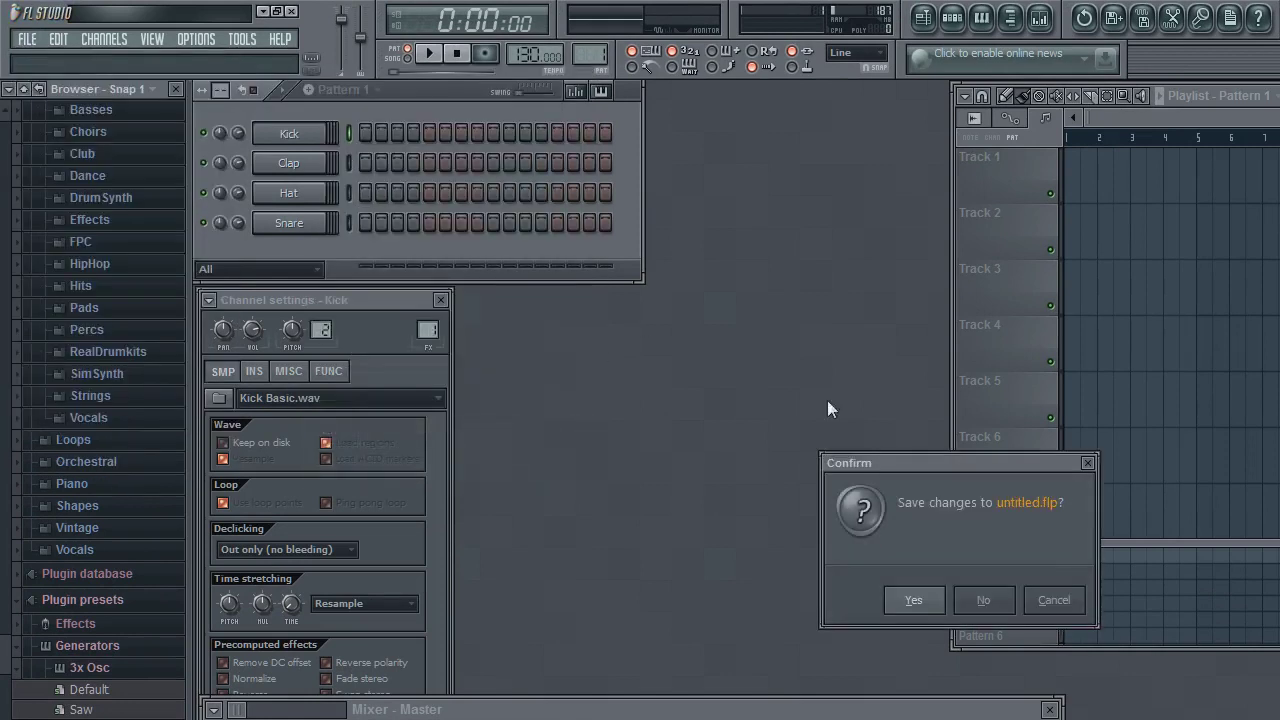
{"action": "left_click", "coordinate": [983, 600]}
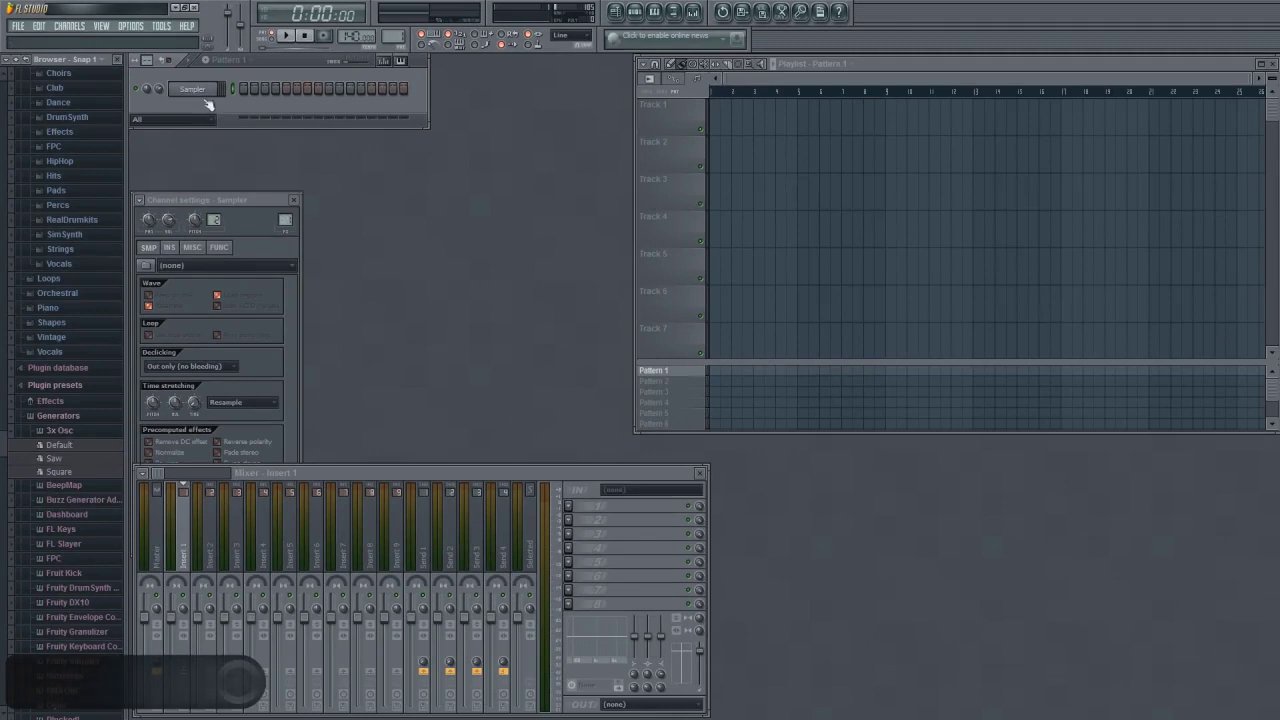
Replace the Sampler channel with the 3x Osc generator
{"action": "right_click", "coordinate": [203, 95]}
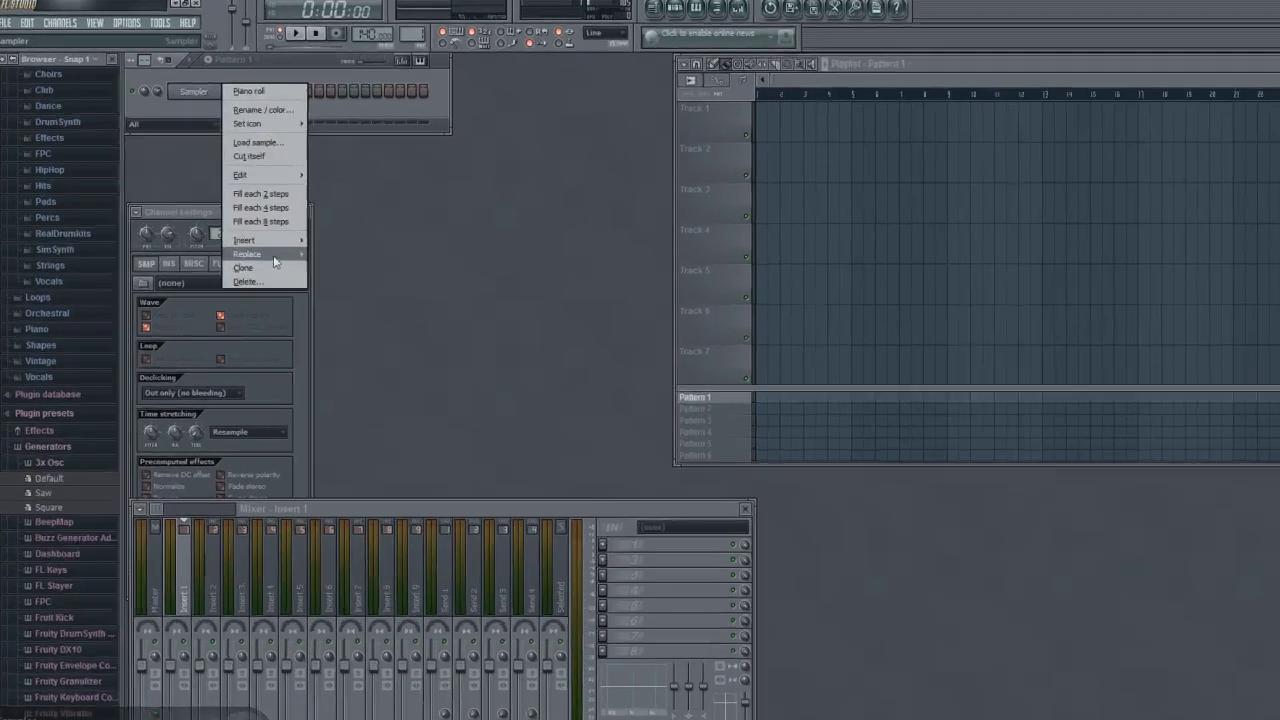
{"action": "mouse_move", "coordinate": [245, 241]}
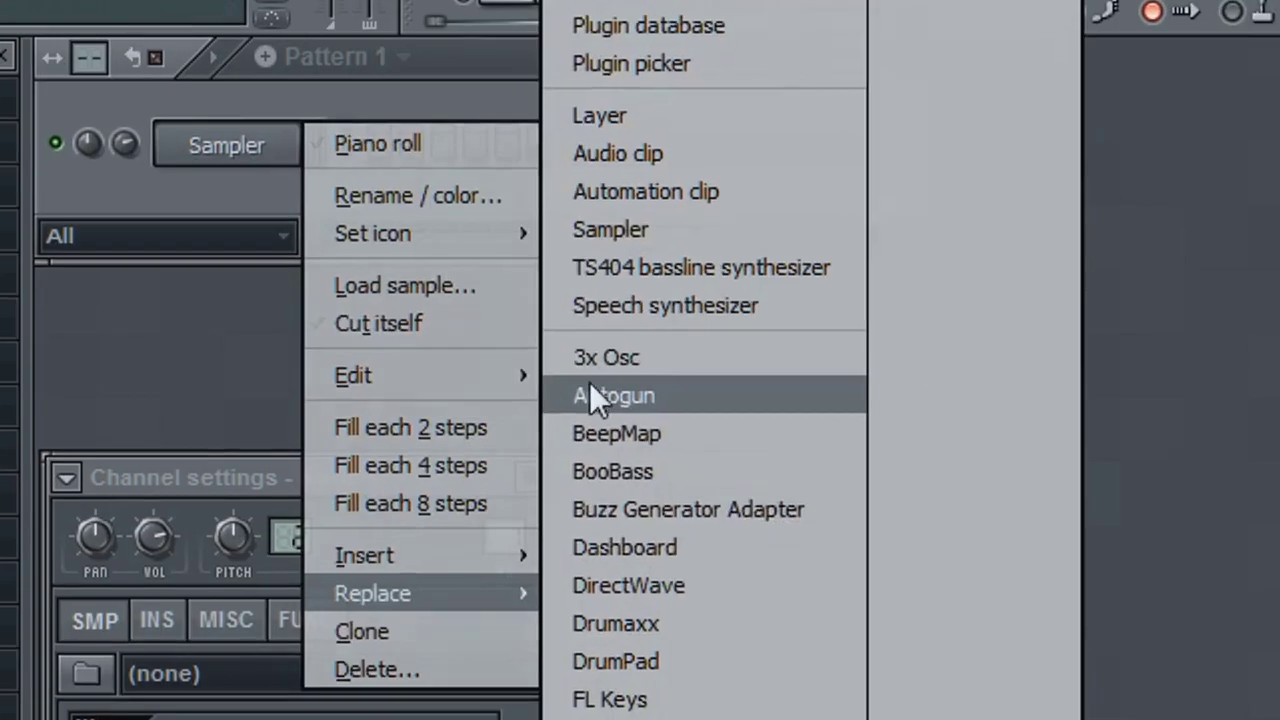
{"action": "left_click", "coordinate": [587, 357]}
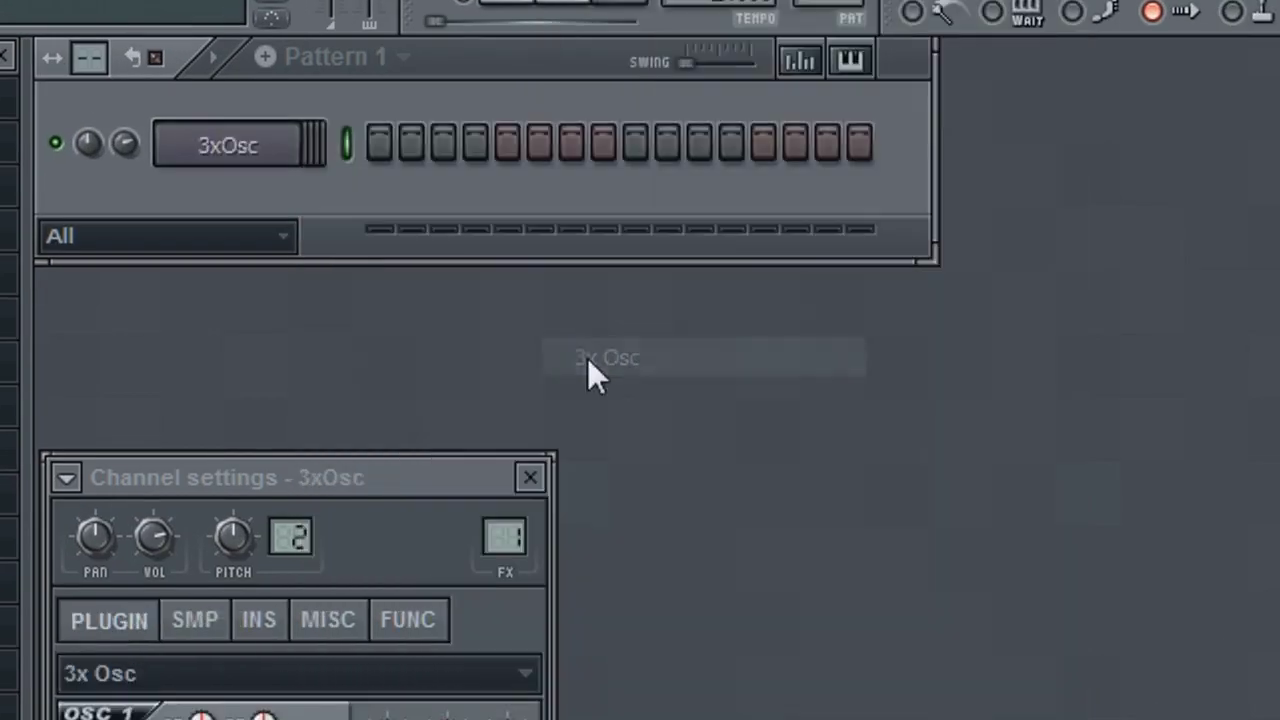
Set oscillator 1 of the 3x Osc to a square wave and turn oscillator 2's volume all the way down
{"action": "left_click_drag", "start_coordinate": [380, 453], "coordinate": [708, 68]}
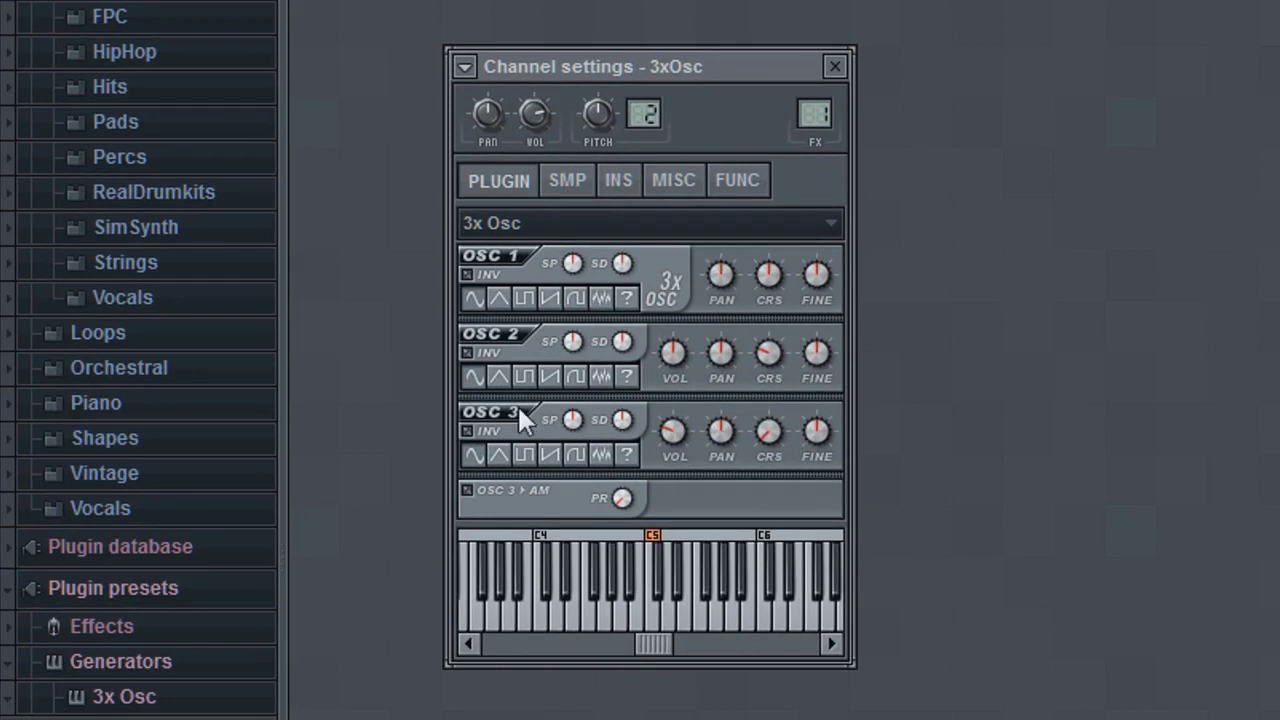
{"action": "left_click", "coordinate": [526, 298]}
{"action": "left_click_drag", "start_coordinate": [667, 352], "coordinate": [659, 468]}
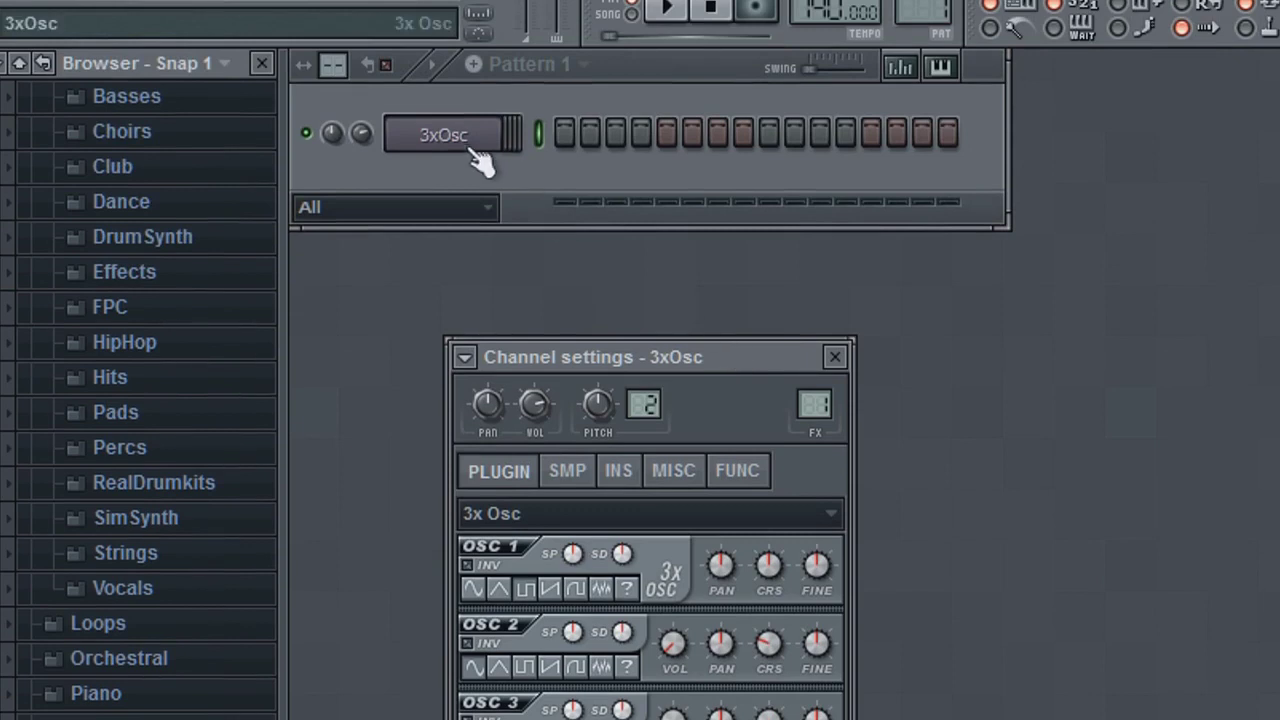
Rename the 3xOsc channel to Square
{"action": "right_click", "coordinate": [480, 140]}
{"action": "key", "text": "Escape"}
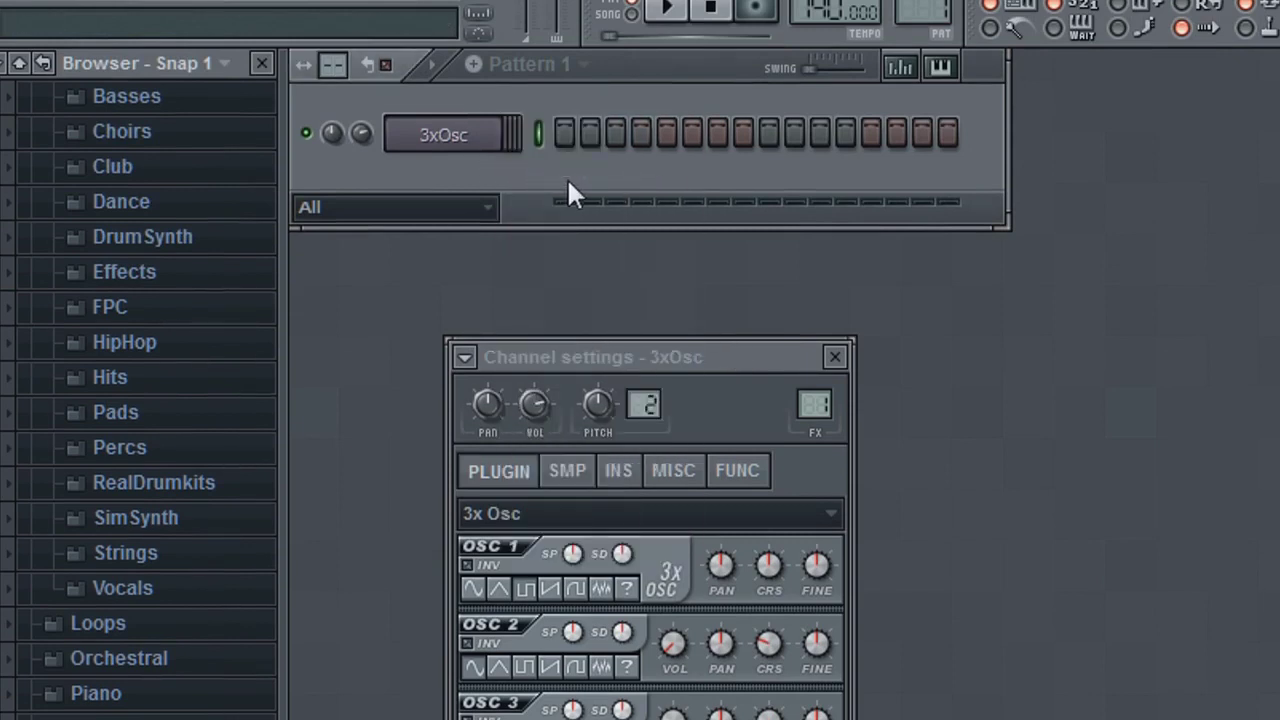
{"action": "key", "text": "Return"}
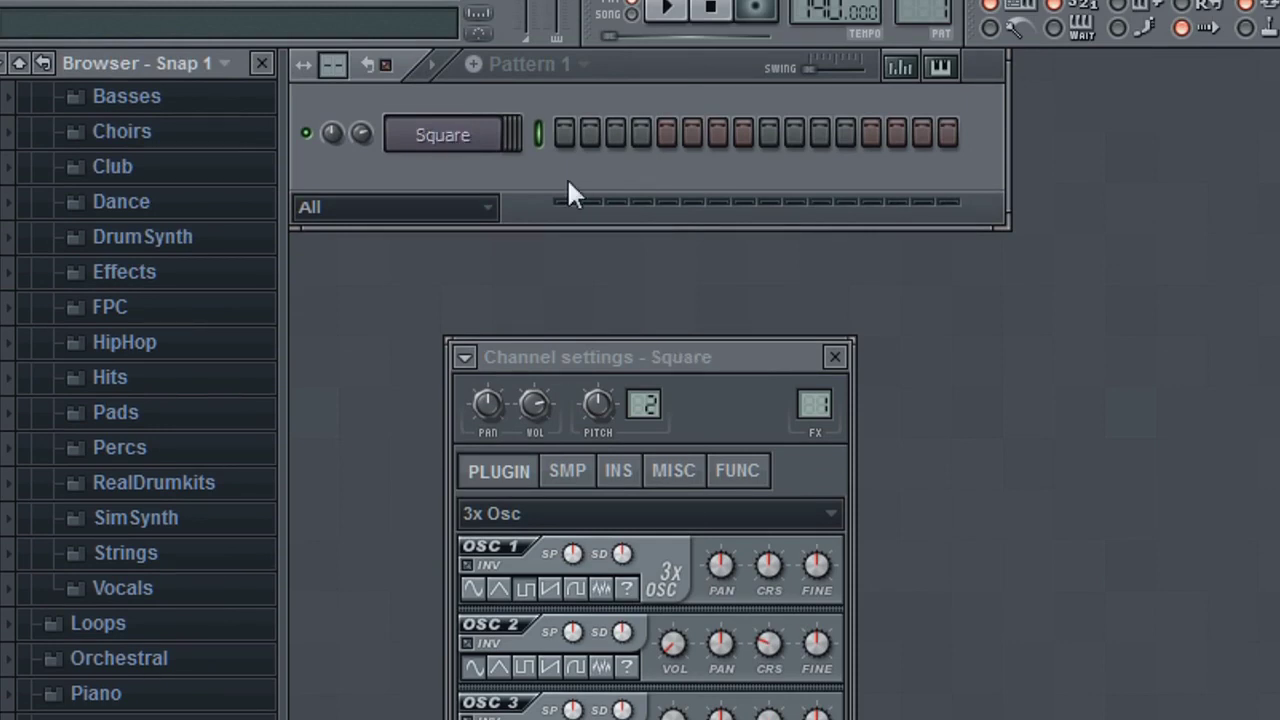
Clone the Square channel and give the copy's oscillator 1 a saw wave
{"action": "right_click", "coordinate": [394, 140]}
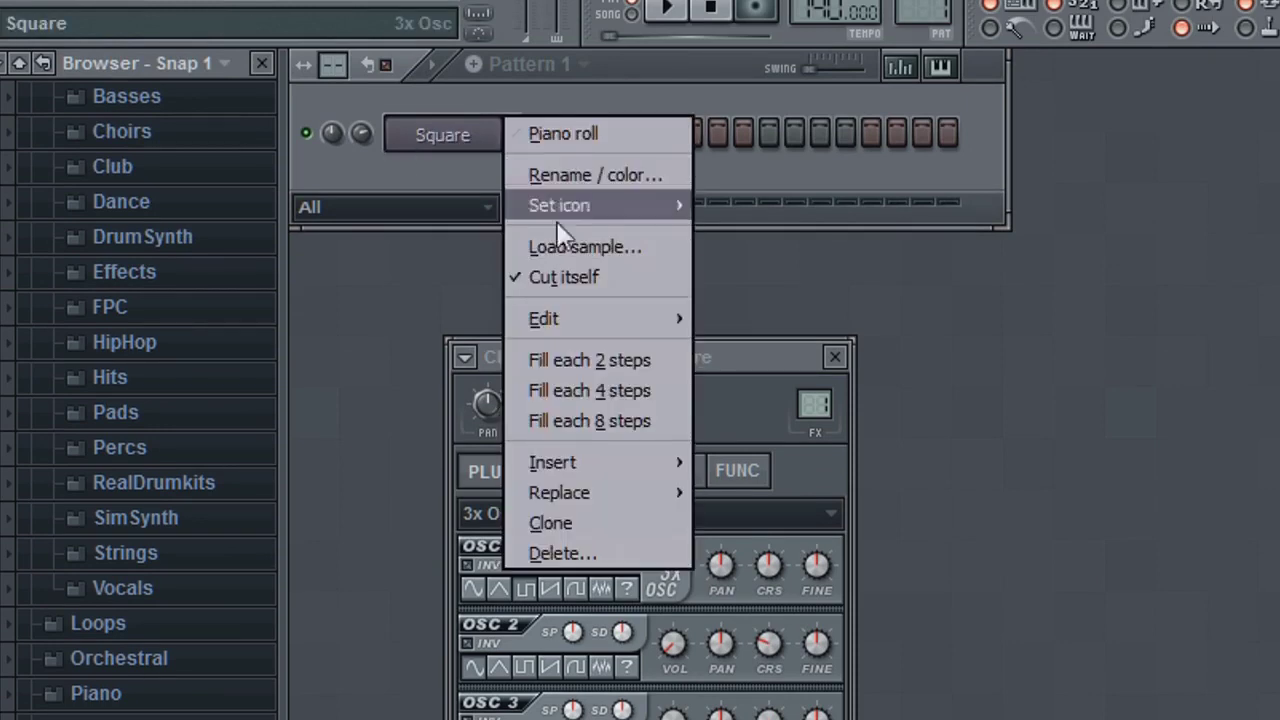
{"action": "left_click", "coordinate": [572, 522]}
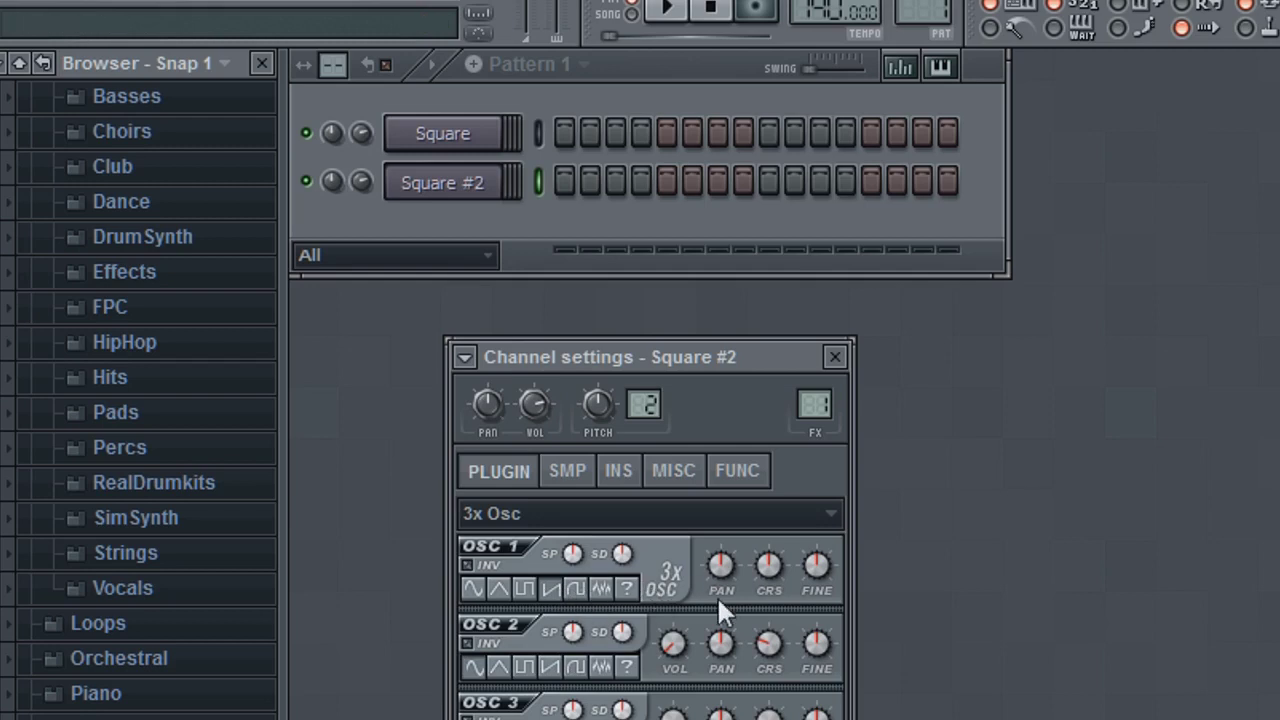
Play a short run of notes on the cloned channel to audition its sound
{"action": "key", "text": "c"}
{"action": "key", "text": "b"}
{"action": "key", "text": "comma"}
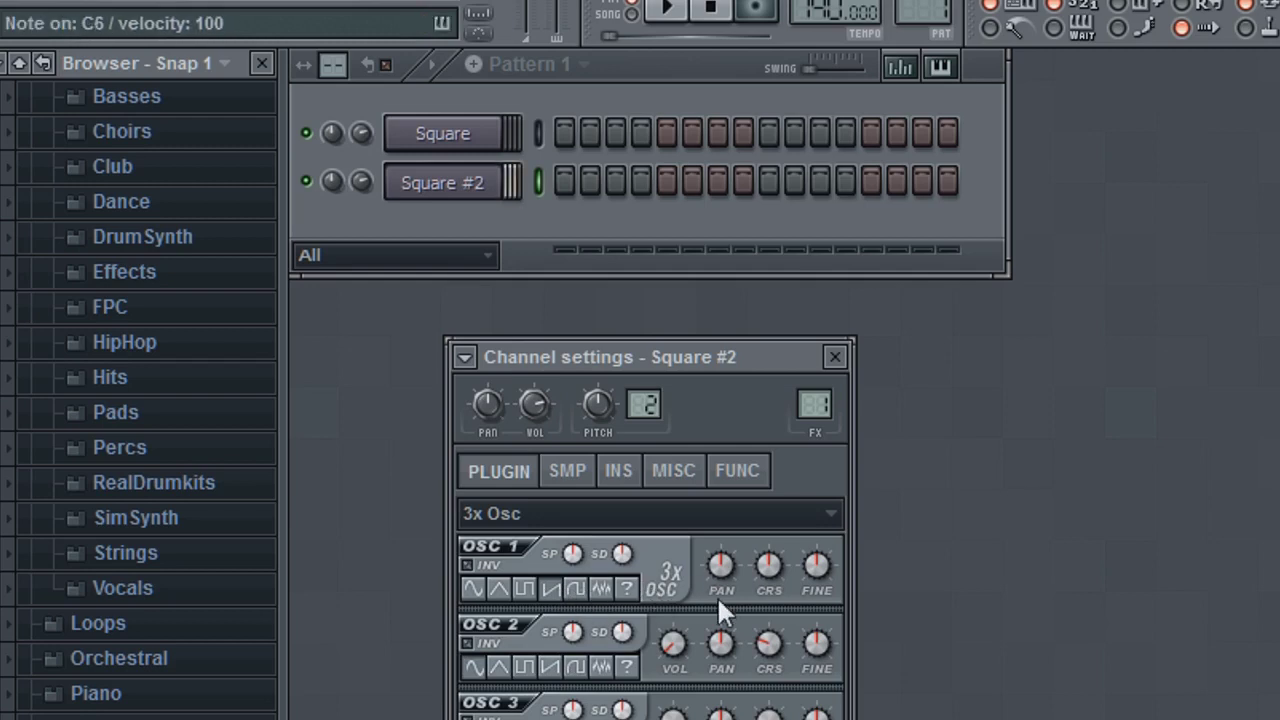
{"action": "key", "text": "b"}
{"action": "key", "text": "comma"}
{"action": "key", "text": "v"}
{"action": "key", "text": "comma"}
{"action": "key", "text": "period"}
{"action": "key", "text": "n"}
{"action": "key", "text": "z"}
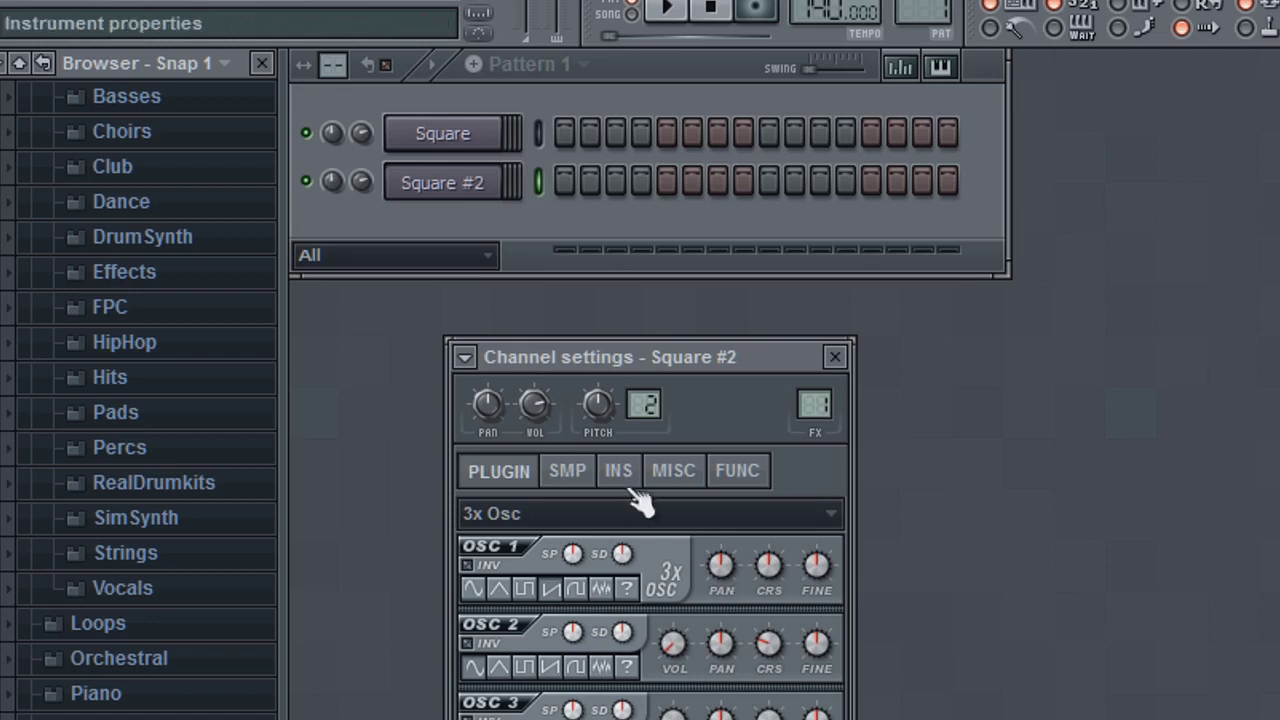
Rename the cloned second channel to SAW
{"action": "left_click_drag", "start_coordinate": [666, 356], "coordinate": [666, 350]}
{"action": "right_click", "coordinate": [477, 191]}
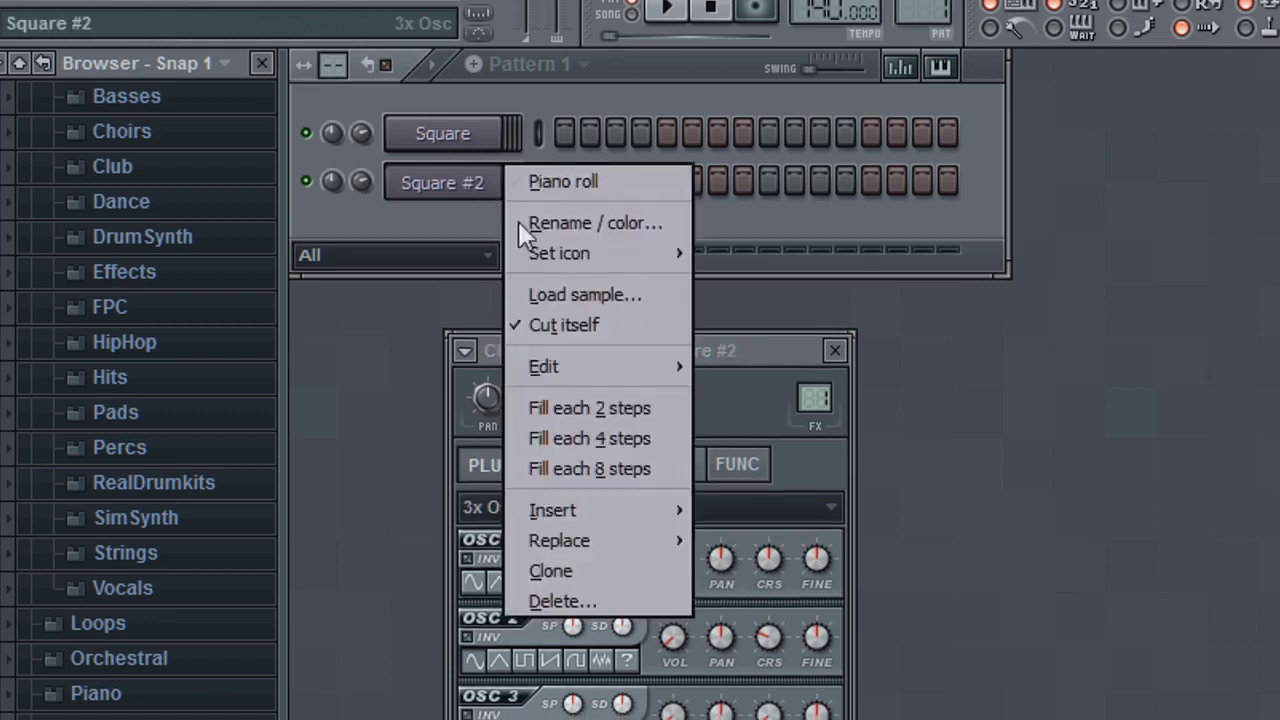
{"action": "left_click", "coordinate": [555, 225]}
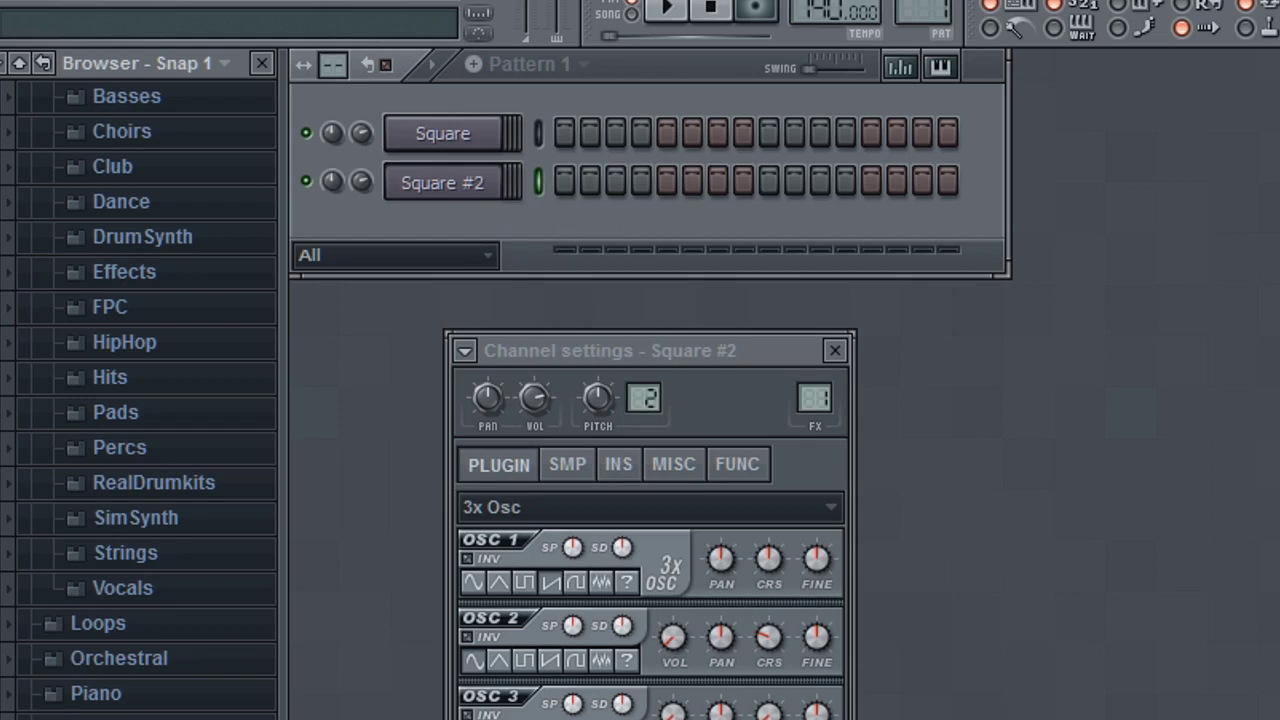
{"action": "type", "text": "SAW"}
{"action": "key", "text": "Return"}
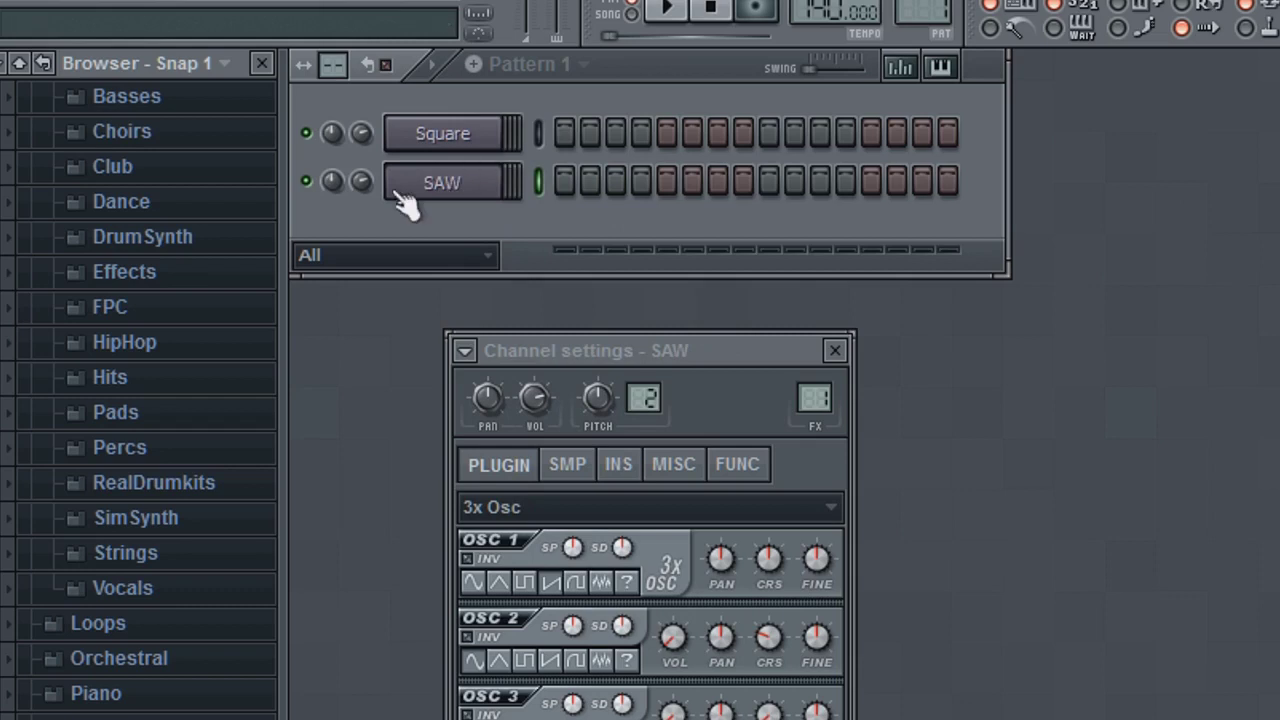
Clone the SAW channel and set the copy's oscillator 1 to the rounded waveform between saw and noise
{"action": "right_click", "coordinate": [458, 183]}
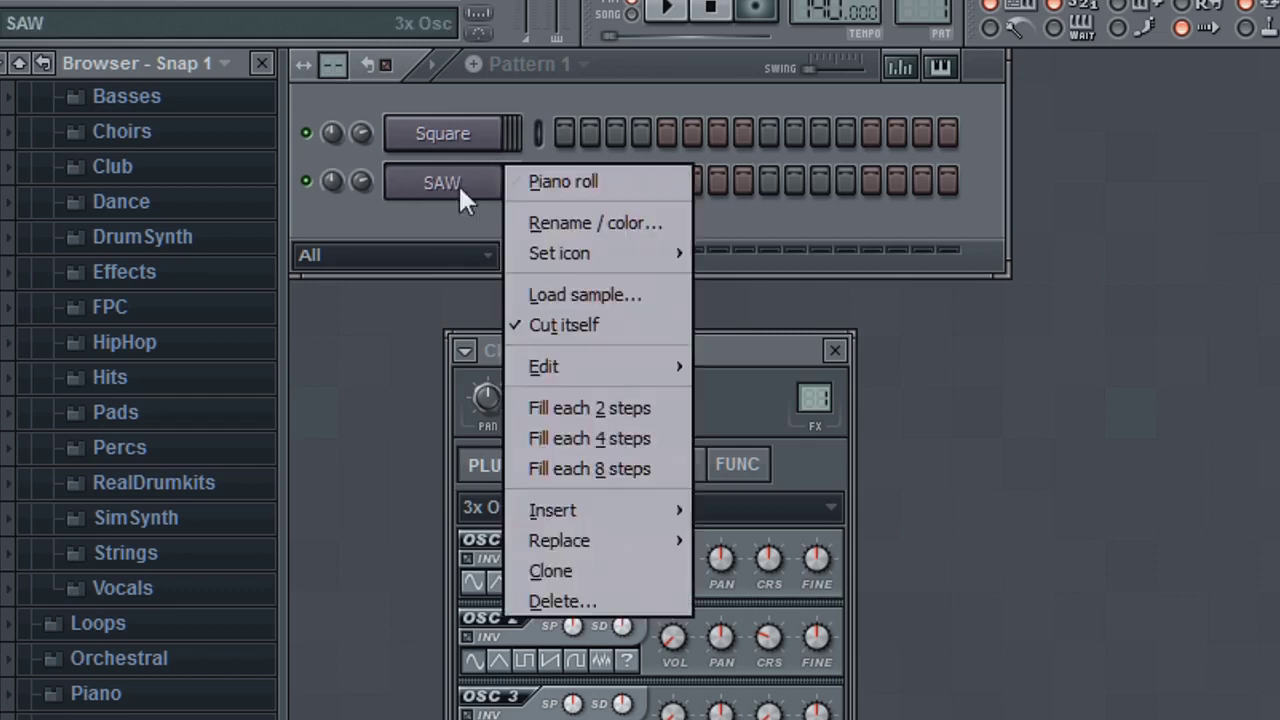
{"action": "left_click", "coordinate": [569, 574]}
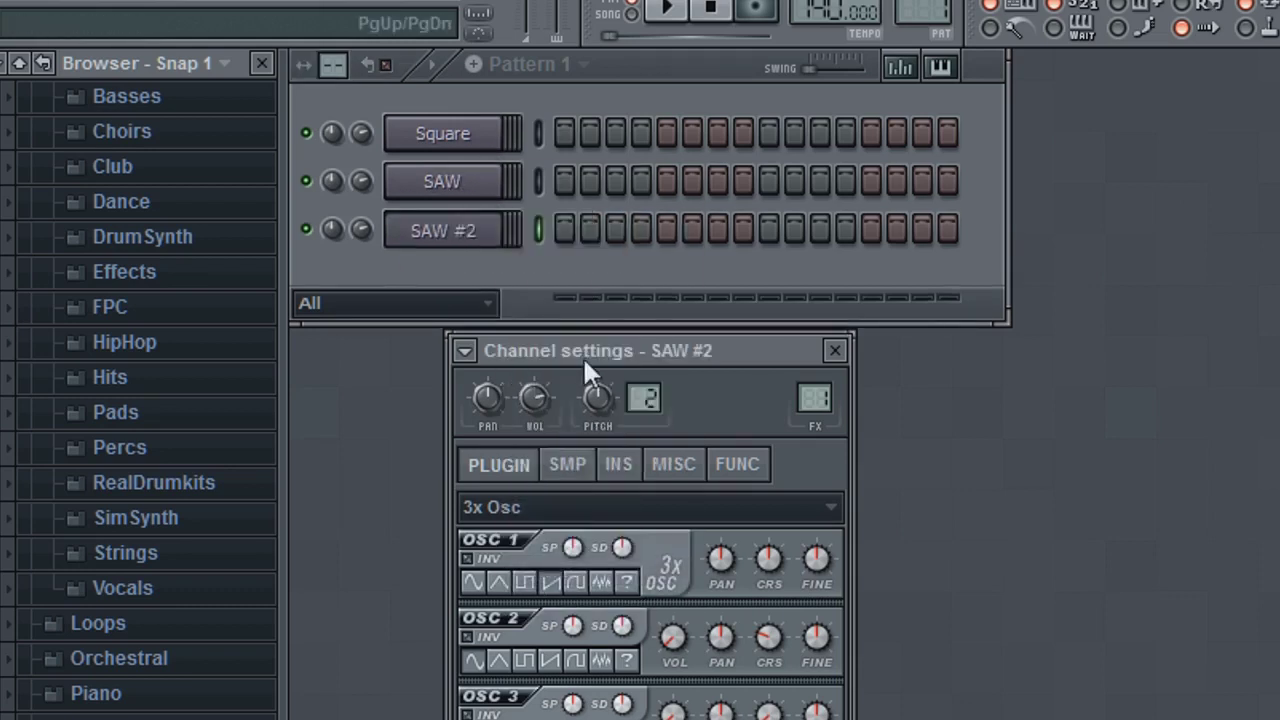
{"action": "left_click", "coordinate": [588, 585]}
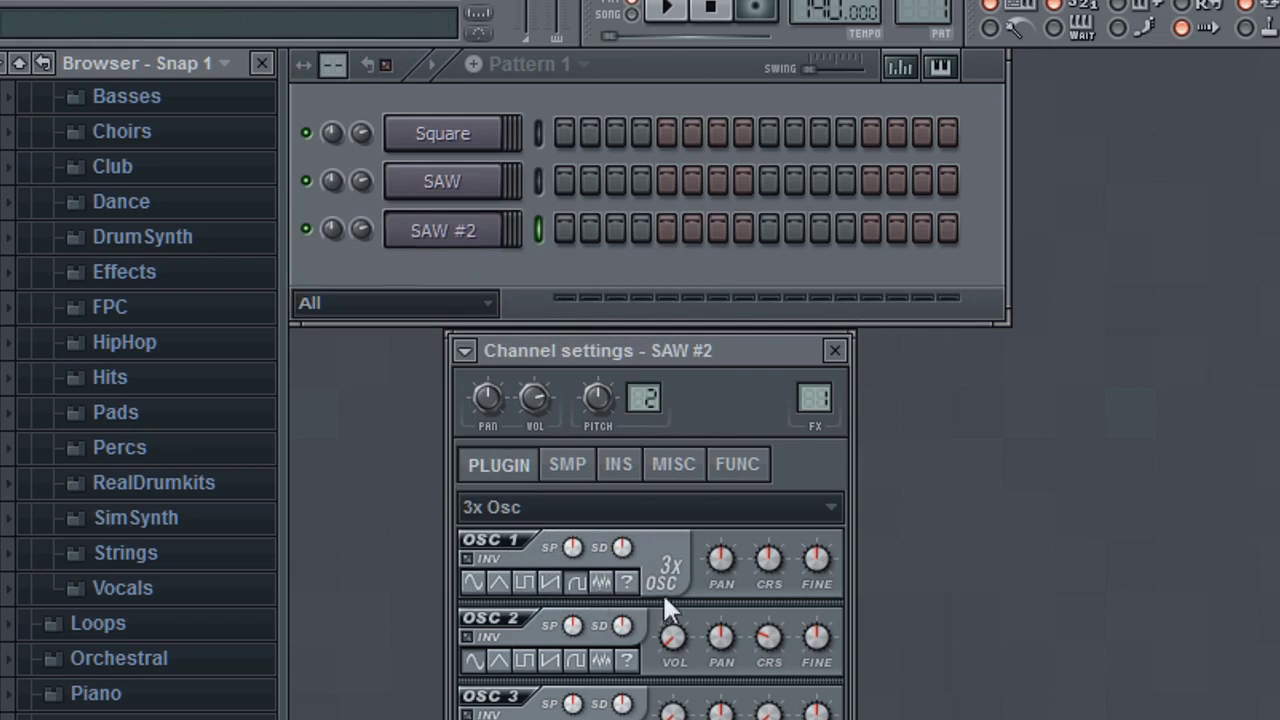
Rename the third channel to Squine
{"action": "right_click", "coordinate": [495, 228]}
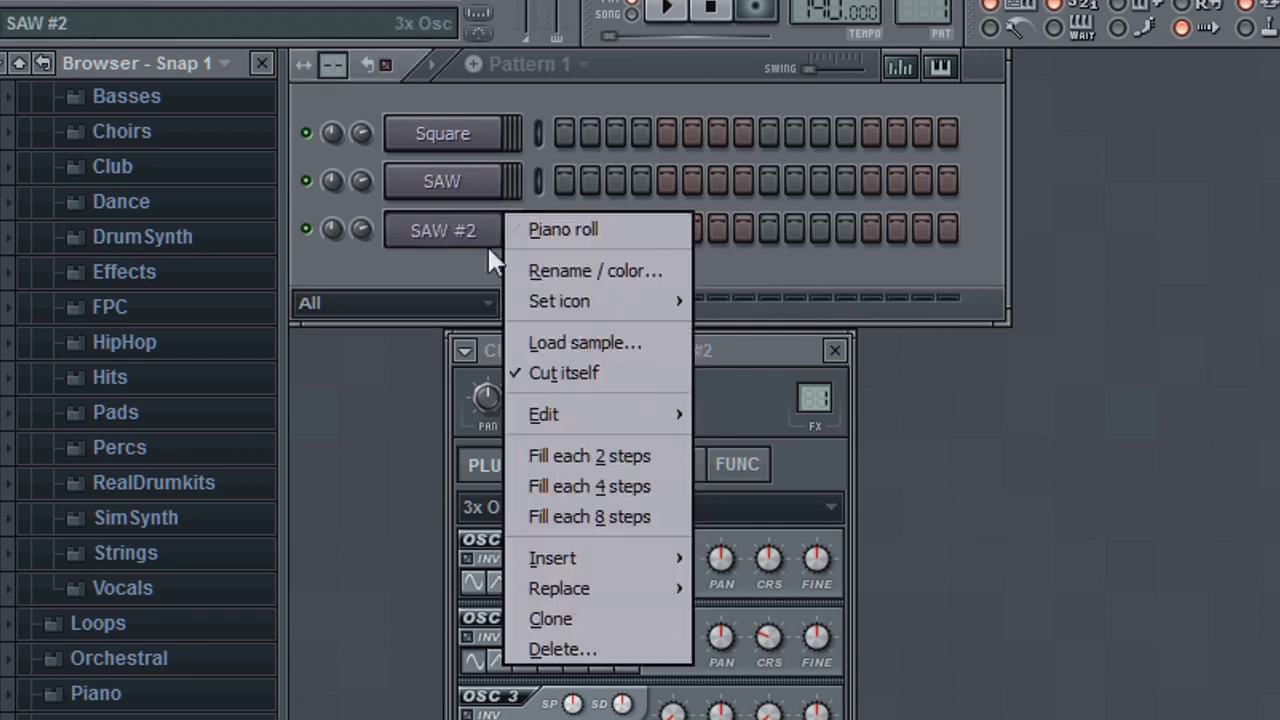
{"action": "left_click", "coordinate": [540, 267]}
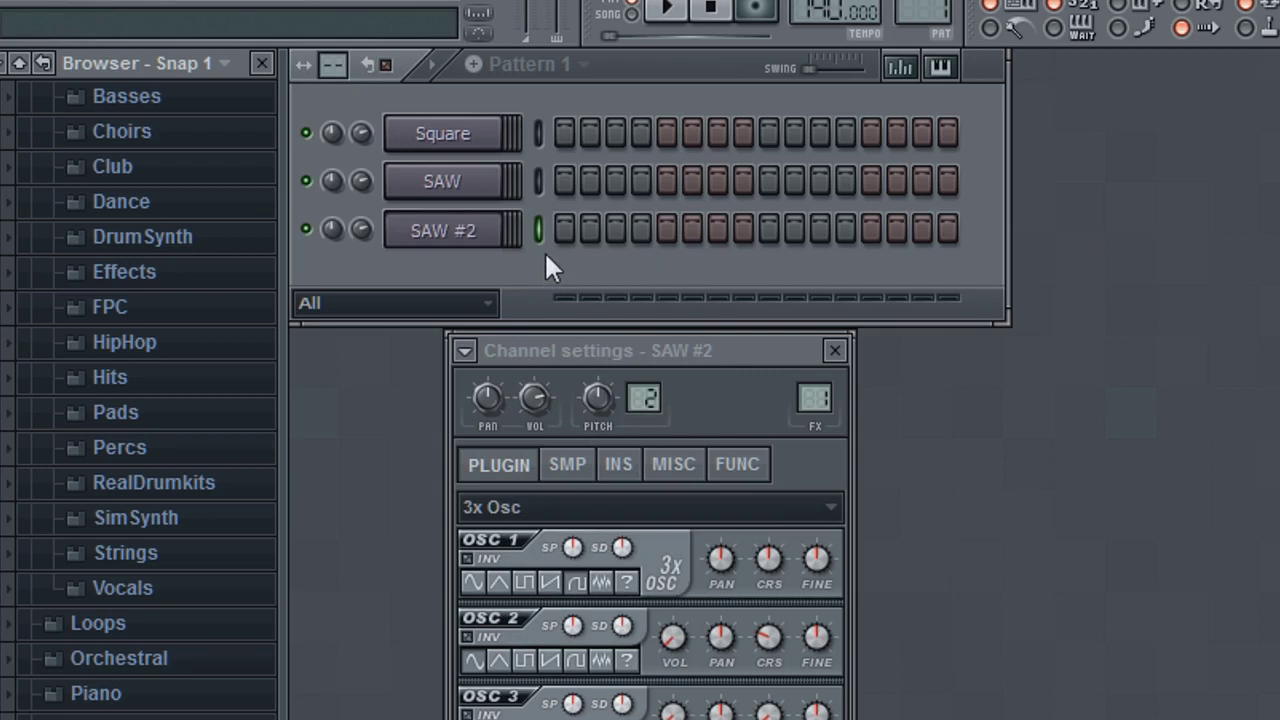
{"action": "key", "text": "Return"}
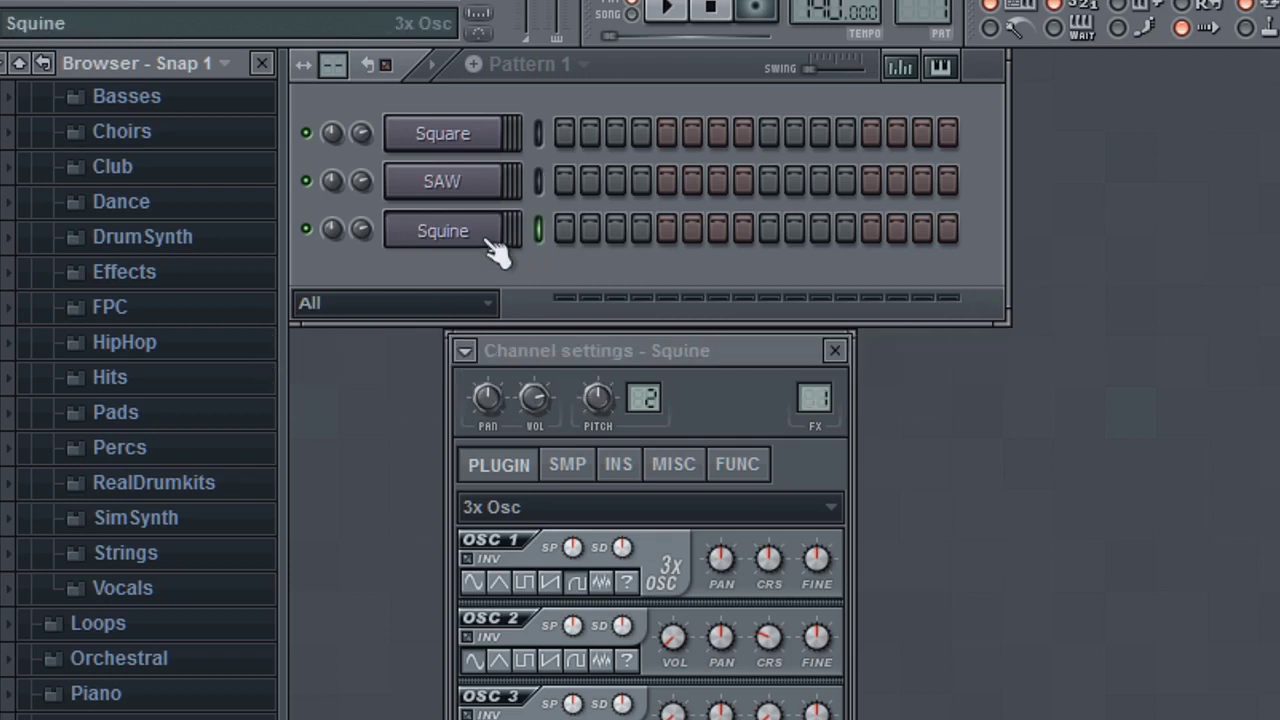
Add an FPC drum channel to the project and reposition its plugin window
{"action": "left_click", "coordinate": [664, 350]}
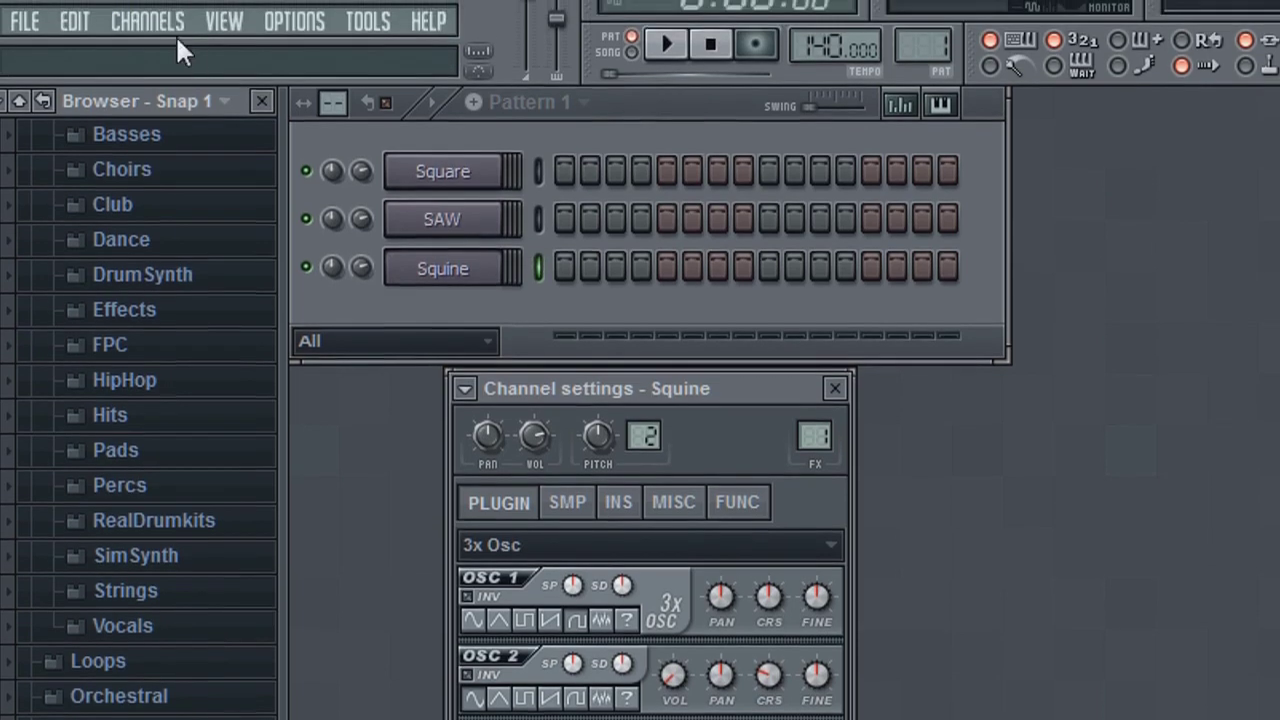
{"action": "left_click", "coordinate": [161, 22]}
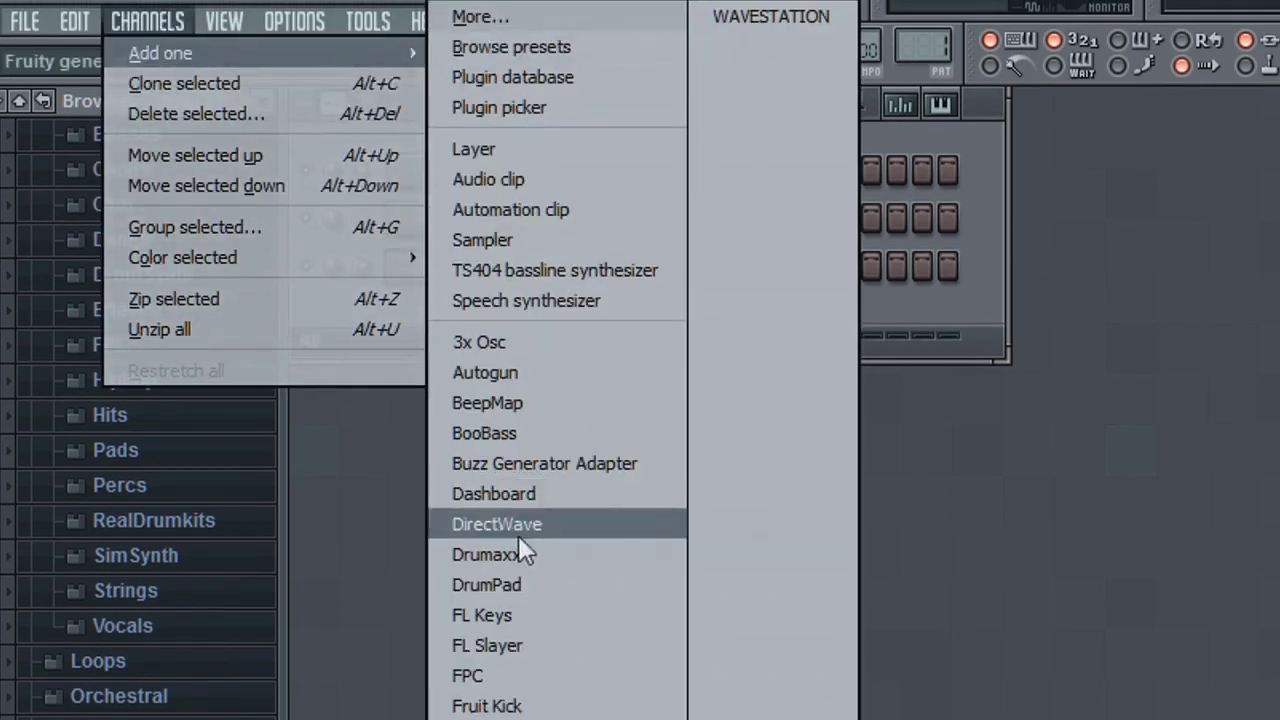
{"action": "left_click", "coordinate": [470, 677]}
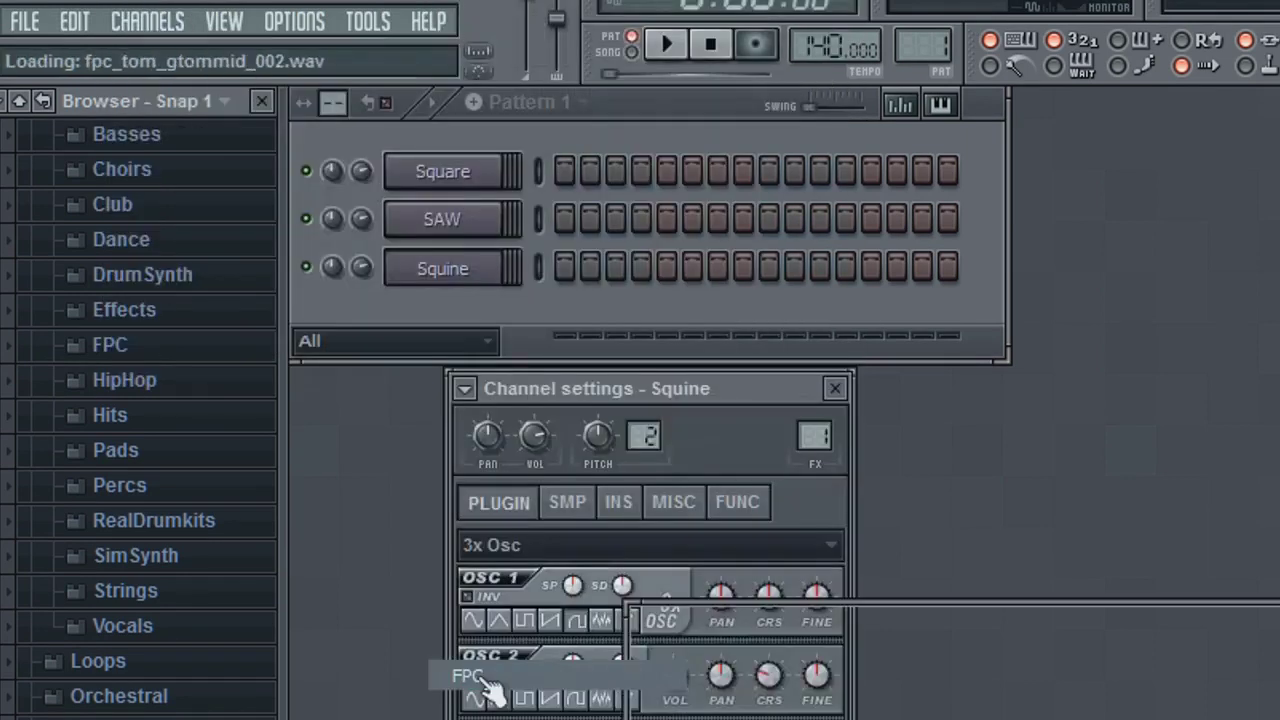
{"action": "left_click_drag", "start_coordinate": [765, 620], "coordinate": [630, 511]}
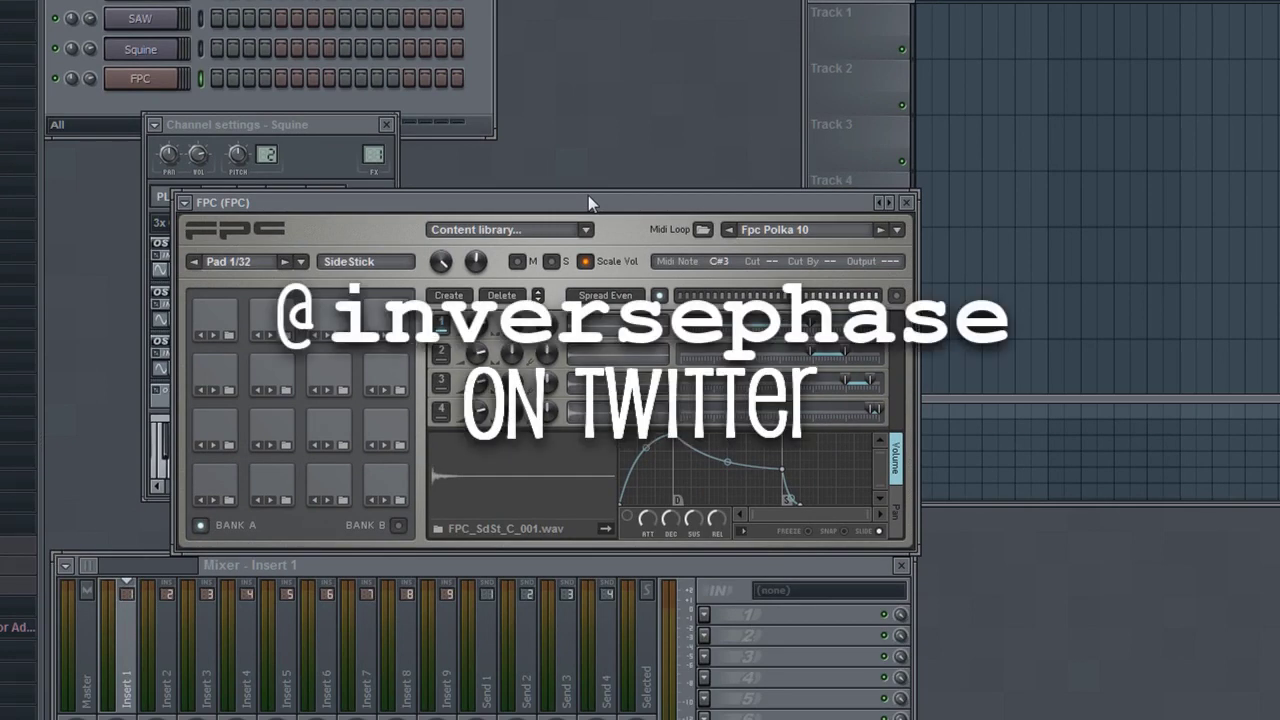
Move the FPC window clear of the mixer and load the 8-Bit Chiptune preset into it
{"action": "left_click_drag", "start_coordinate": [588, 196], "coordinate": [603, 203]}
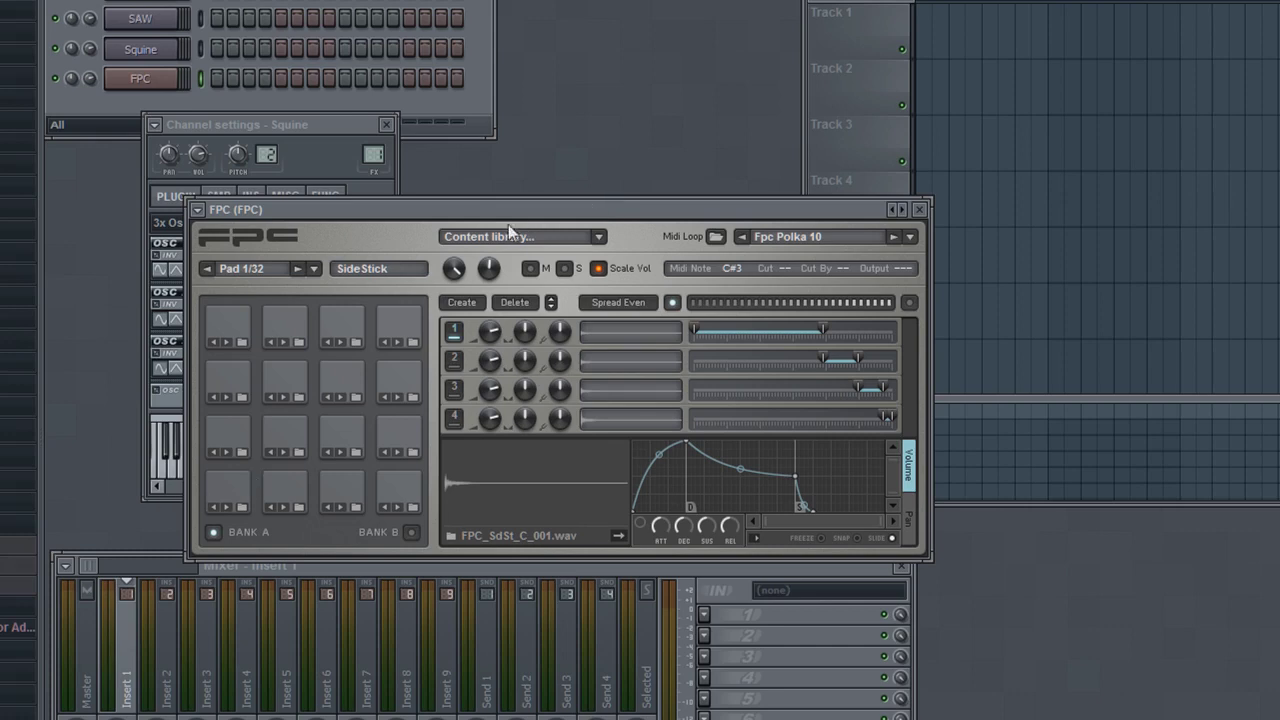
{"action": "left_click_drag", "start_coordinate": [502, 212], "coordinate": [512, 183]}
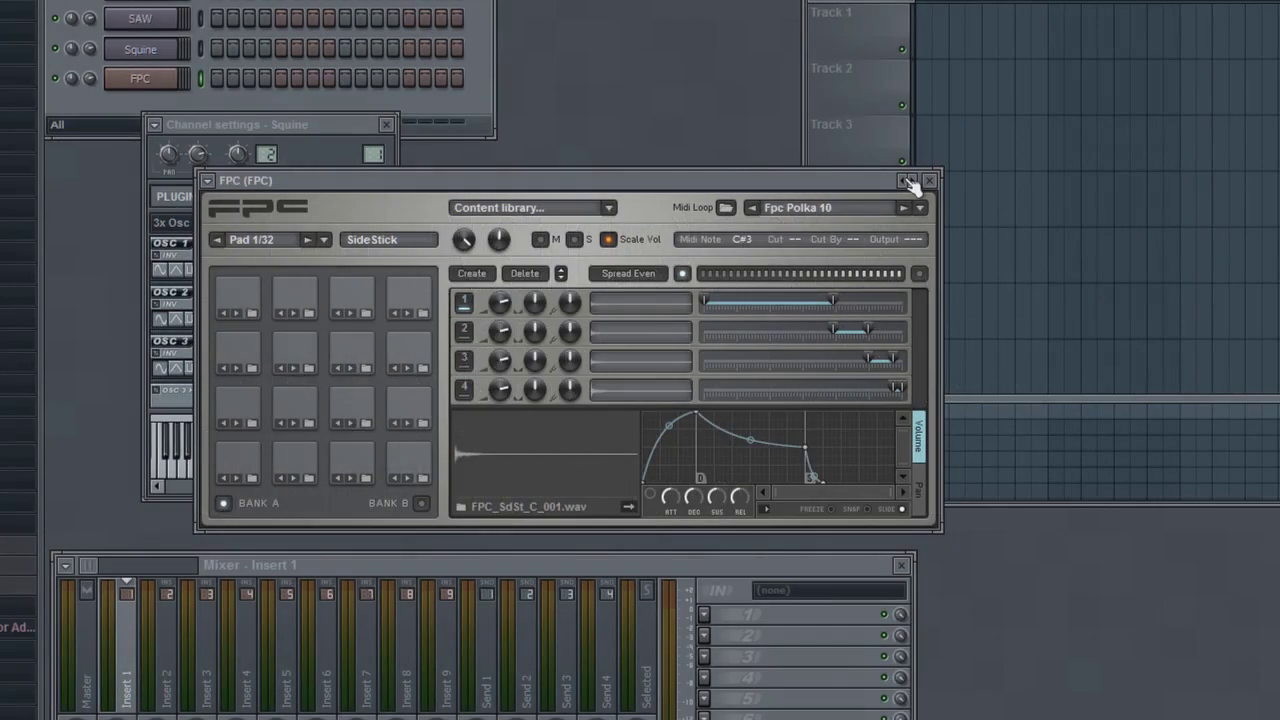
{"action": "left_click", "coordinate": [909, 182]}
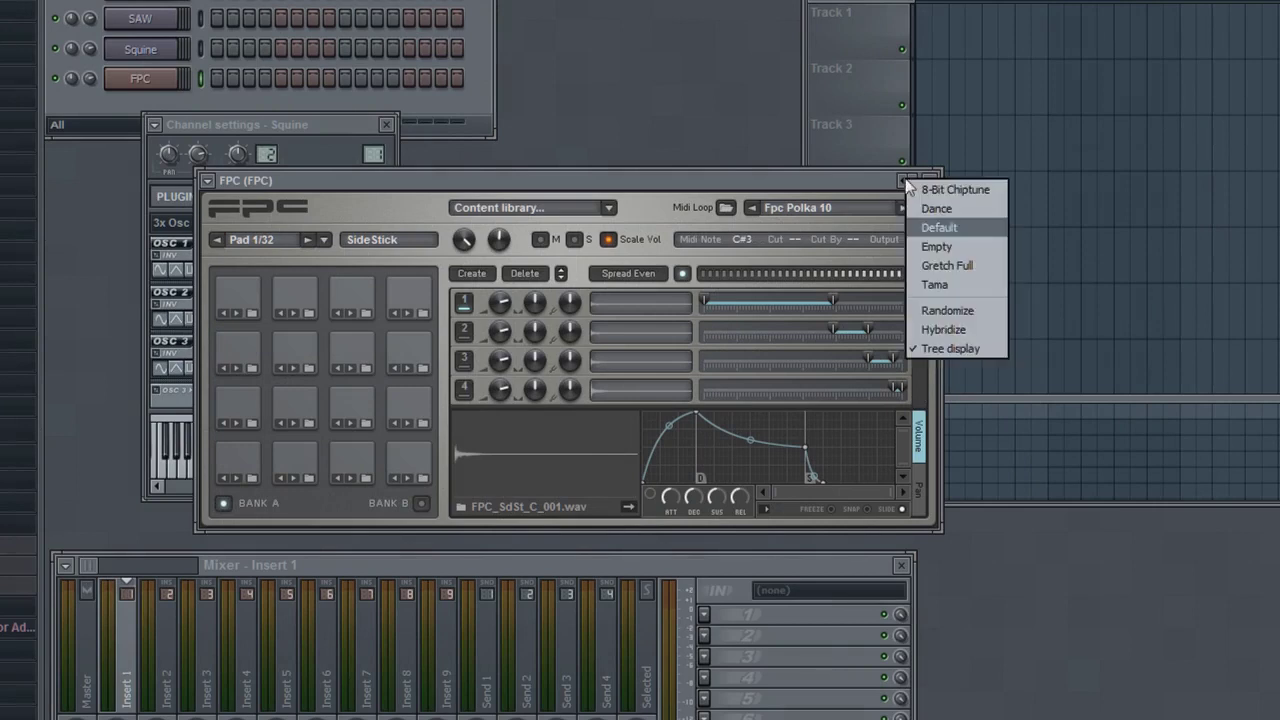
{"action": "left_click", "coordinate": [962, 191]}
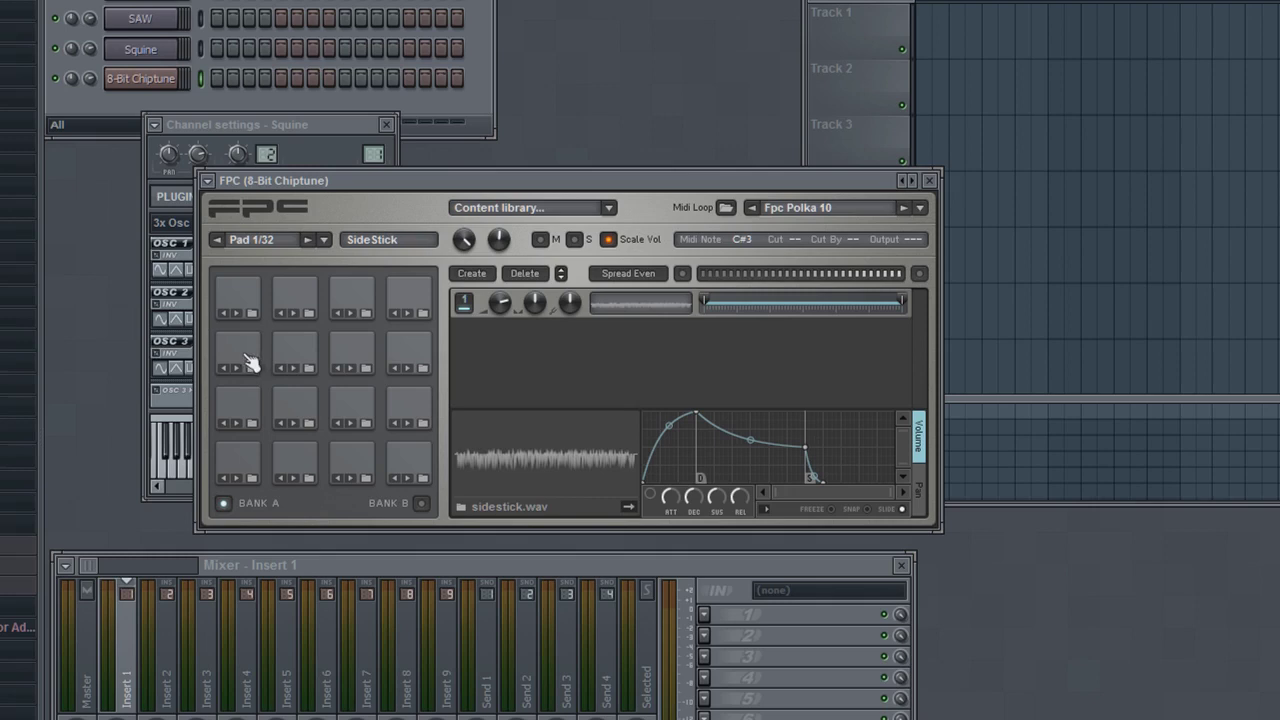
Audition the drum sounds on the Bank A pads of the FPC 8-Bit Chiptune kit
{"action": "left_click", "coordinate": [245, 358]}
{"action": "left_click", "coordinate": [295, 358]}
{"action": "left_click", "coordinate": [349, 358]}
{"action": "left_click", "coordinate": [405, 362]}
{"action": "left_click", "coordinate": [395, 405]}
{"action": "left_click", "coordinate": [280, 403]}
{"action": "left_click", "coordinate": [245, 405]}
{"action": "left_click", "coordinate": [310, 466]}
{"action": "left_click", "coordinate": [352, 462]}
{"action": "left_click", "coordinate": [256, 296]}
{"action": "left_click", "coordinate": [296, 298]}
{"action": "left_click", "coordinate": [372, 302]}
{"action": "left_click", "coordinate": [408, 298]}
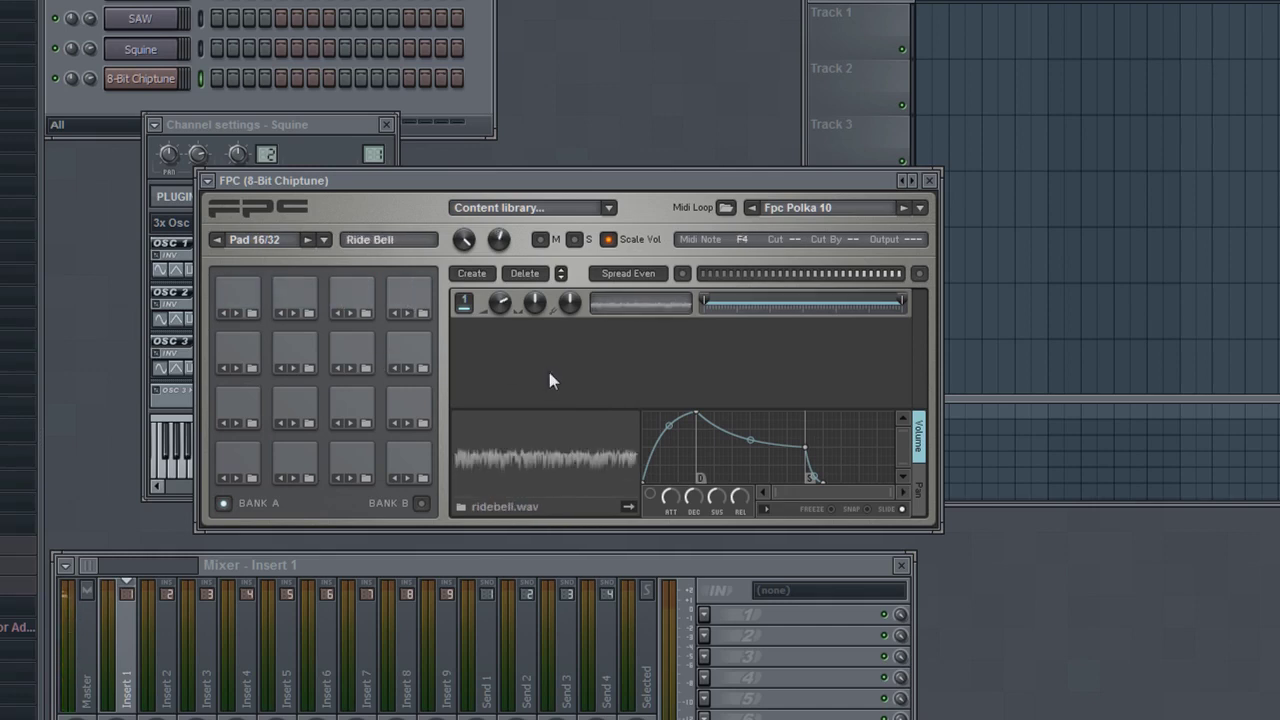
Move the FPC window aside and close both the Squine channel settings and the FPC window
{"action": "left_click_drag", "start_coordinate": [497, 181], "coordinate": [382, 176]}
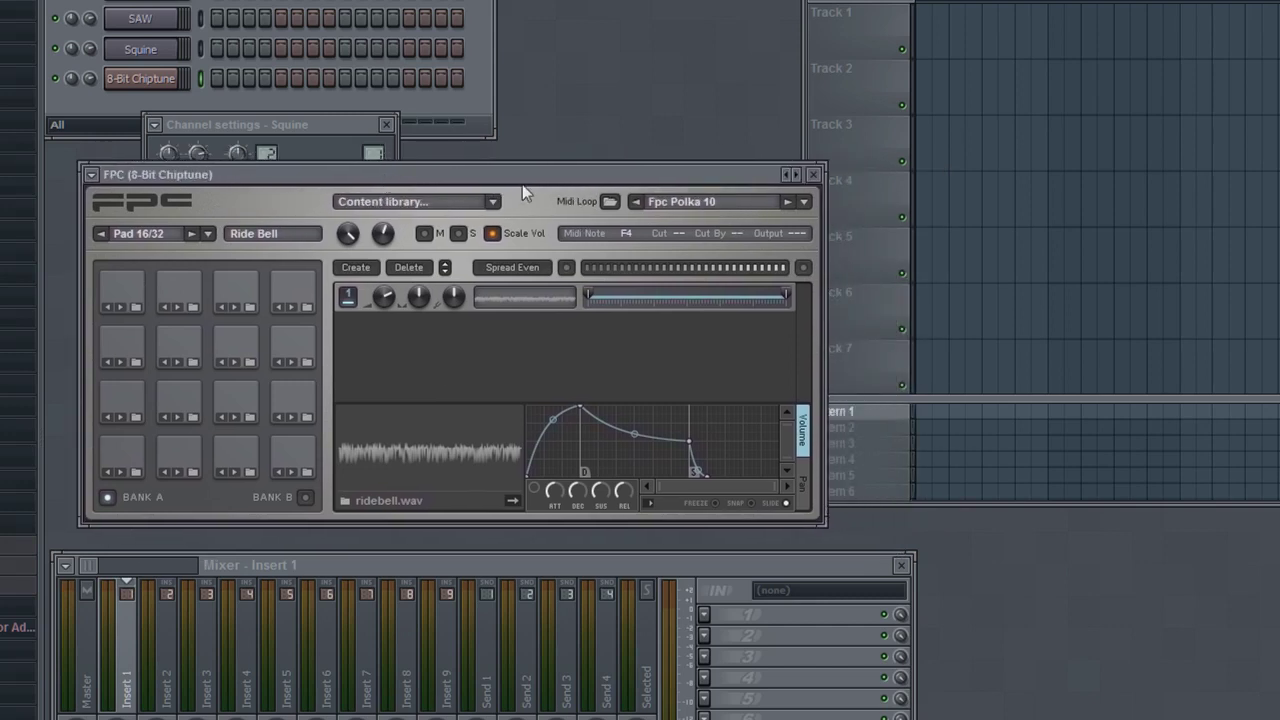
{"action": "left_click", "coordinate": [389, 125]}
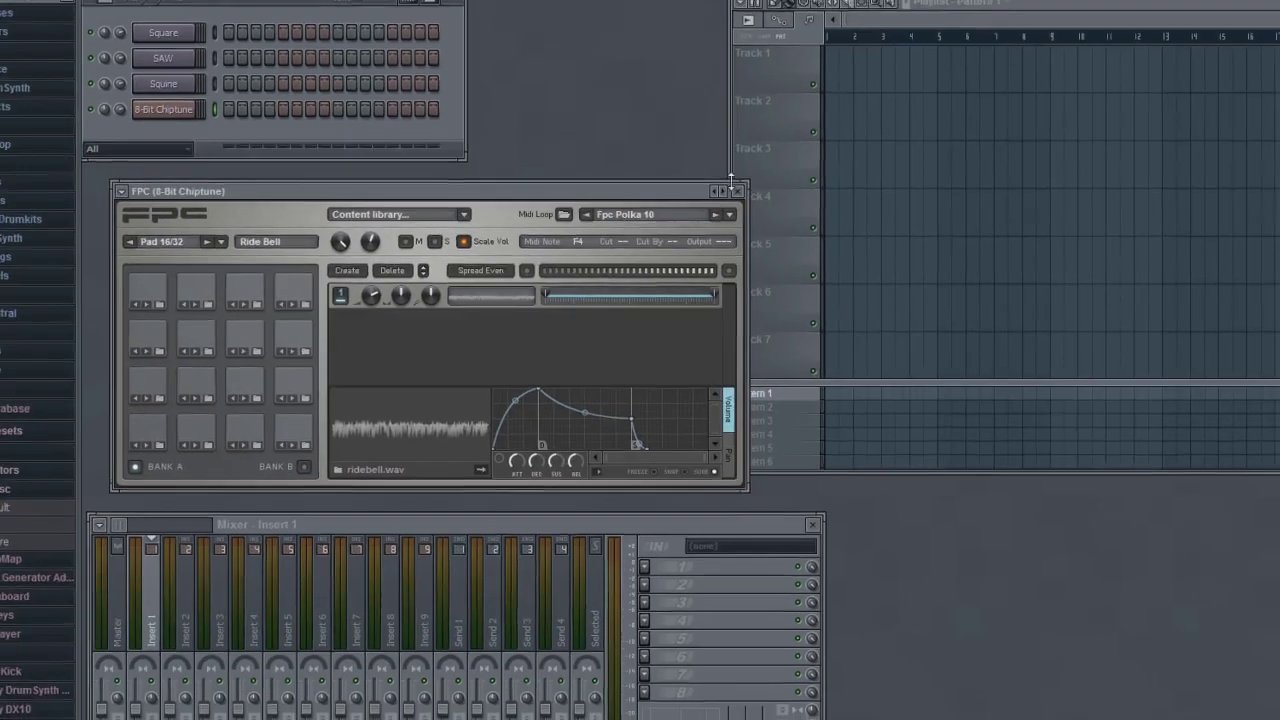
{"action": "left_click", "coordinate": [812, 174]}
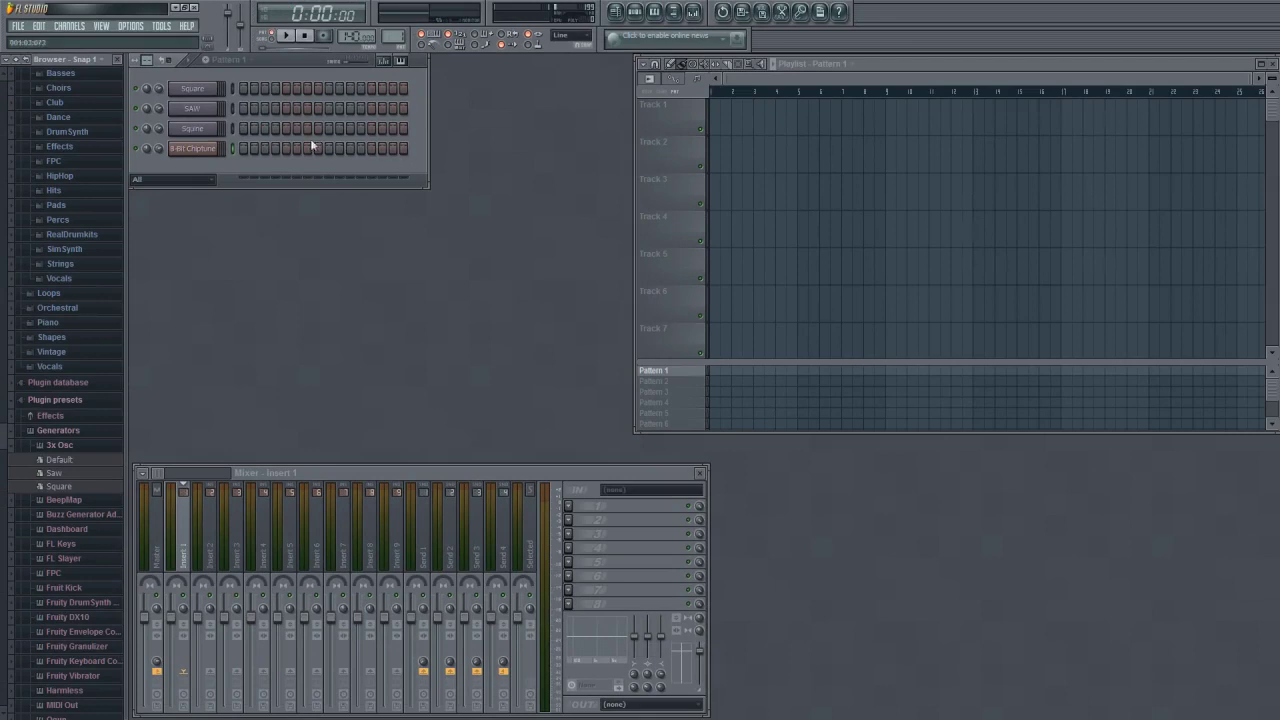
Open the Square channel's piano roll, then enlarge and reposition its window beside the channel settings
{"action": "left_click", "coordinate": [211, 95]}
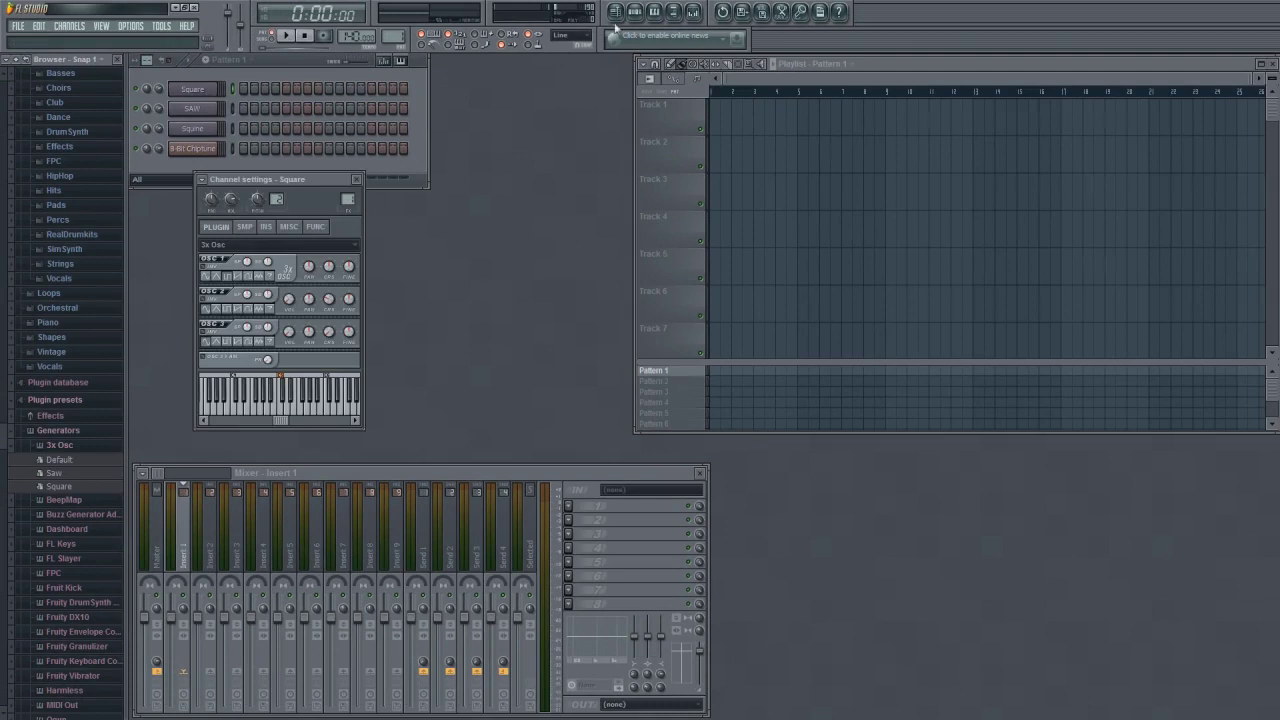
{"action": "left_click", "coordinate": [654, 12]}
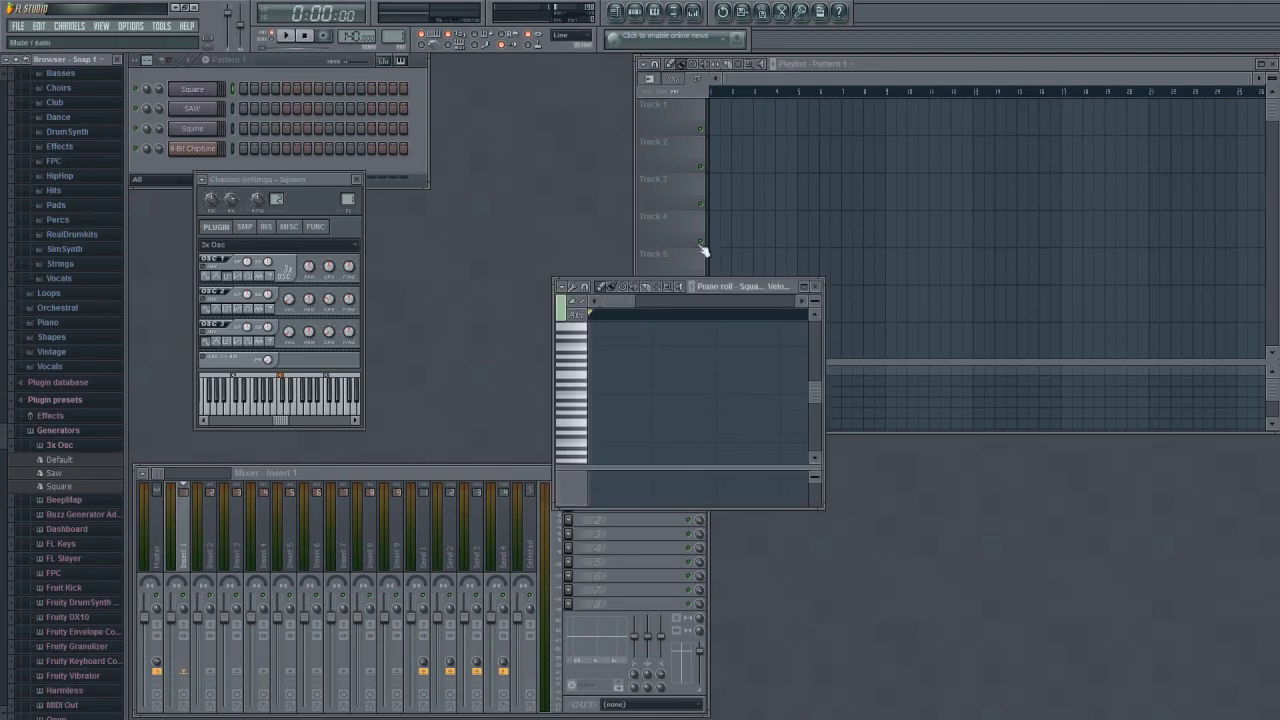
{"action": "left_click_drag", "start_coordinate": [555, 281], "coordinate": [383, 143]}
{"action": "left_click_drag", "start_coordinate": [659, 150], "coordinate": [701, 174]}
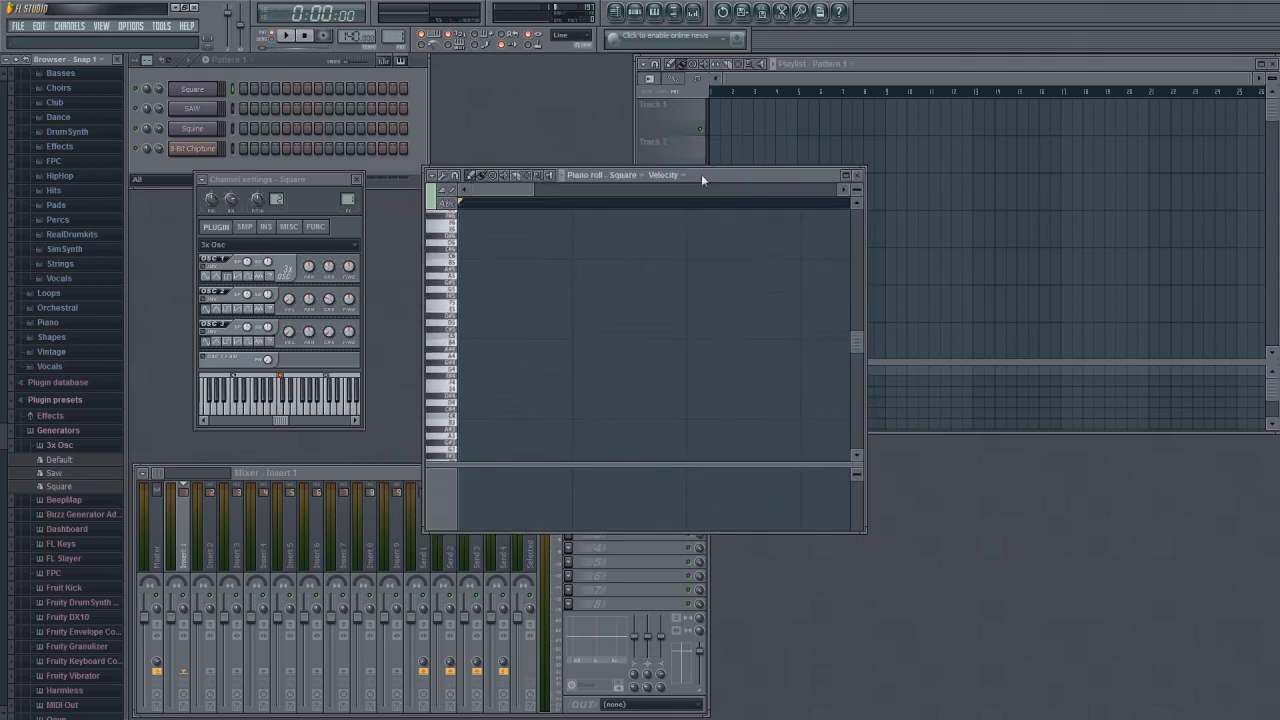
Rename the first pattern to Melody #1 and return to the Square piano roll
{"action": "left_click", "coordinate": [250, 63]}
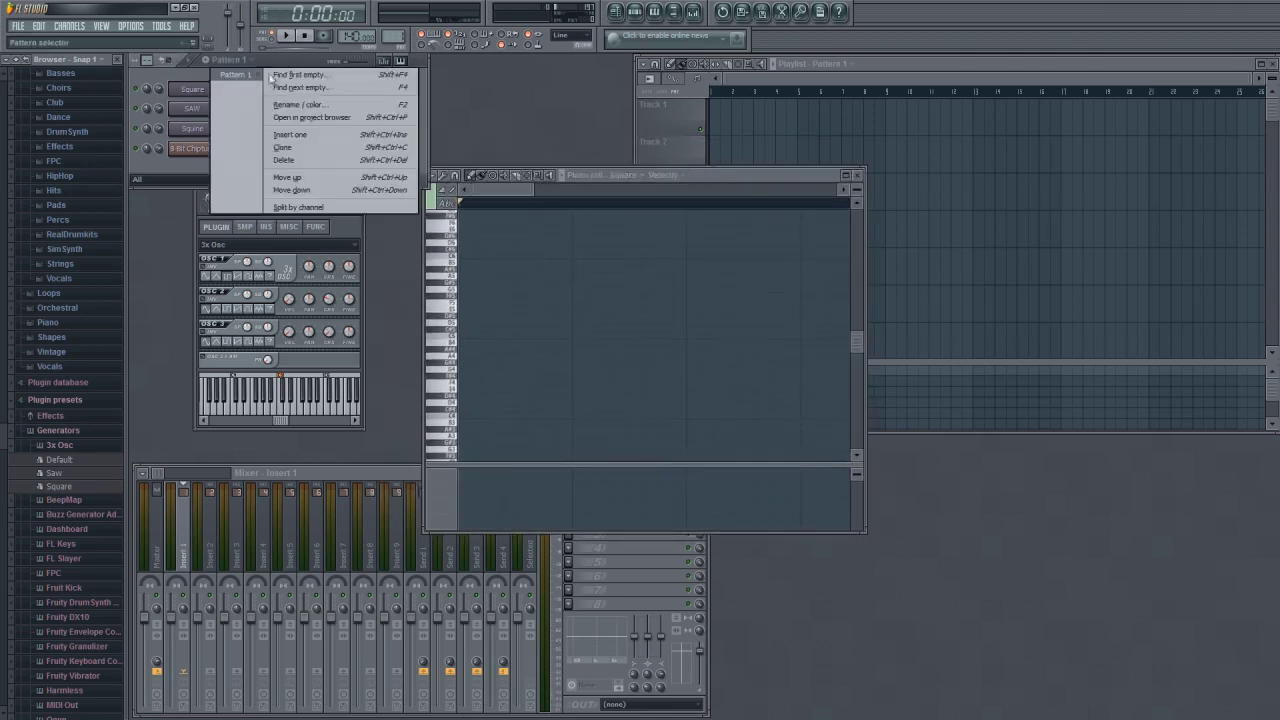
{"action": "left_click", "coordinate": [295, 111]}
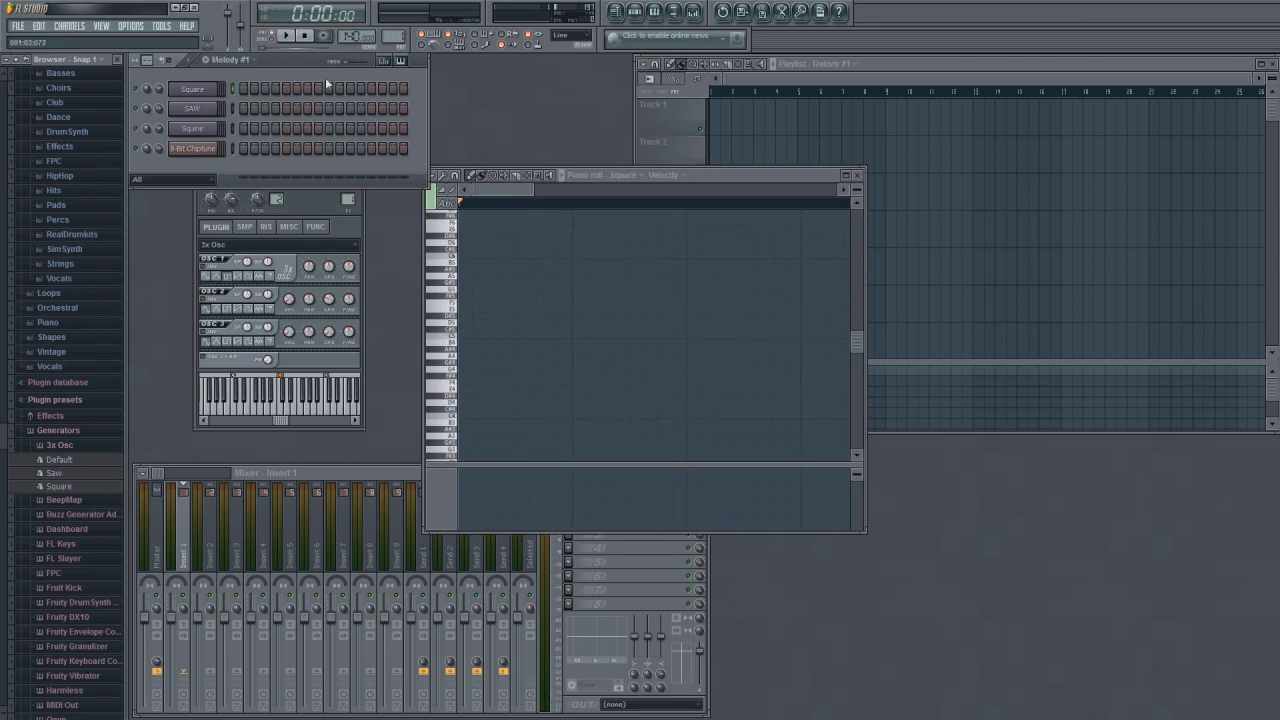
{"action": "left_click", "coordinate": [710, 166]}
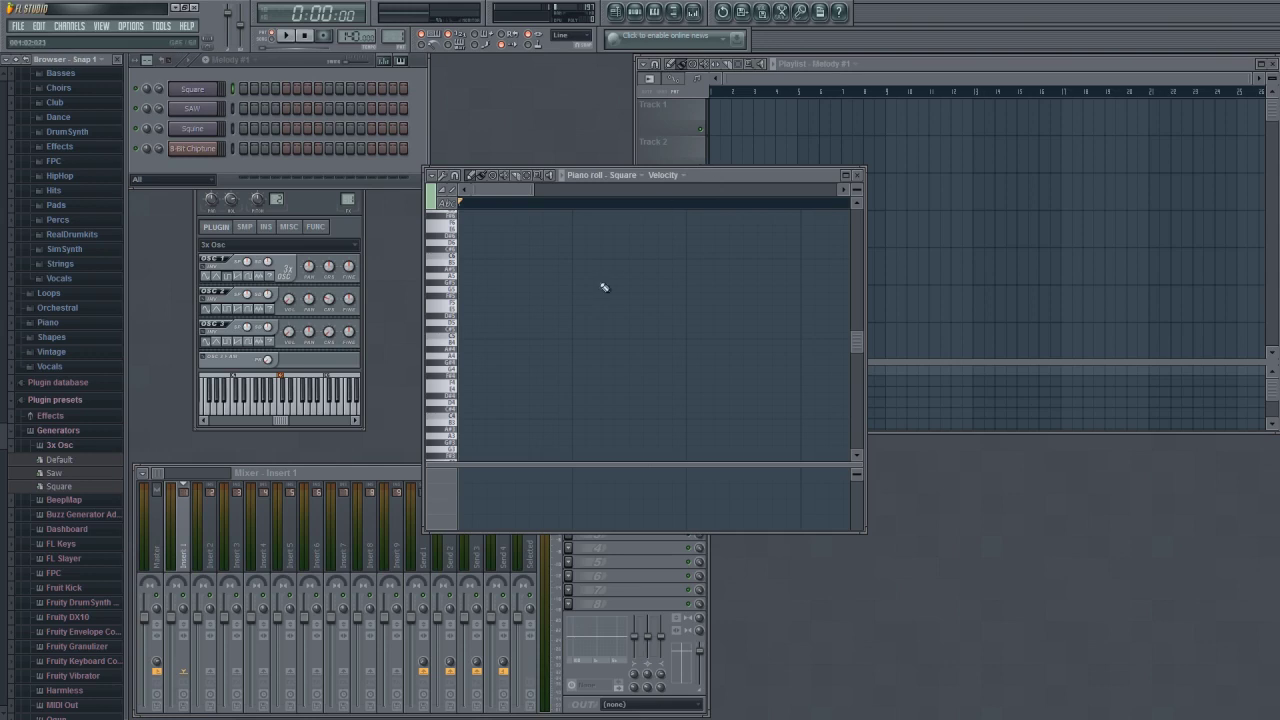
Enter a descending run of the notes A5, G5, F5 and D5 from the start of bar 1, removing the misplaced first note
{"action": "scroll", "coordinate": [491, 343], "scroll_direction": "up", "scroll_amount": 2}
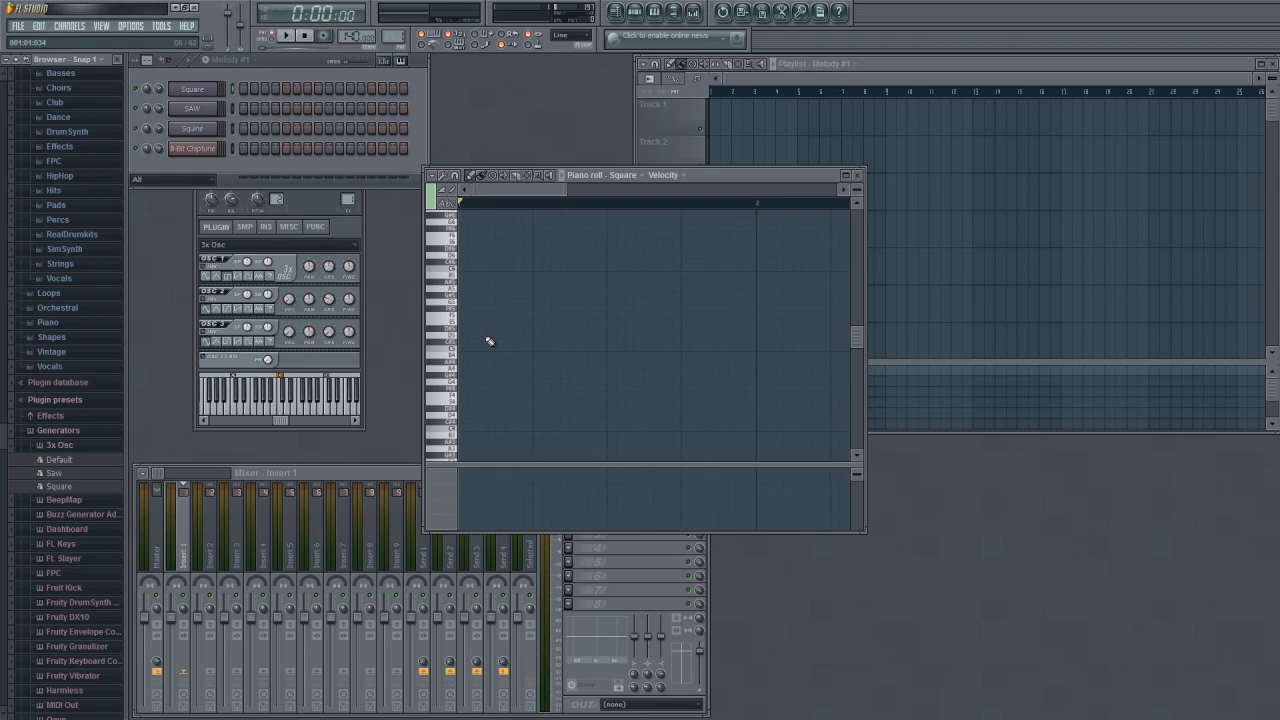
{"action": "scroll", "coordinate": [543, 357], "scroll_direction": "down", "scroll_amount": 4, "text": "ctrl"}
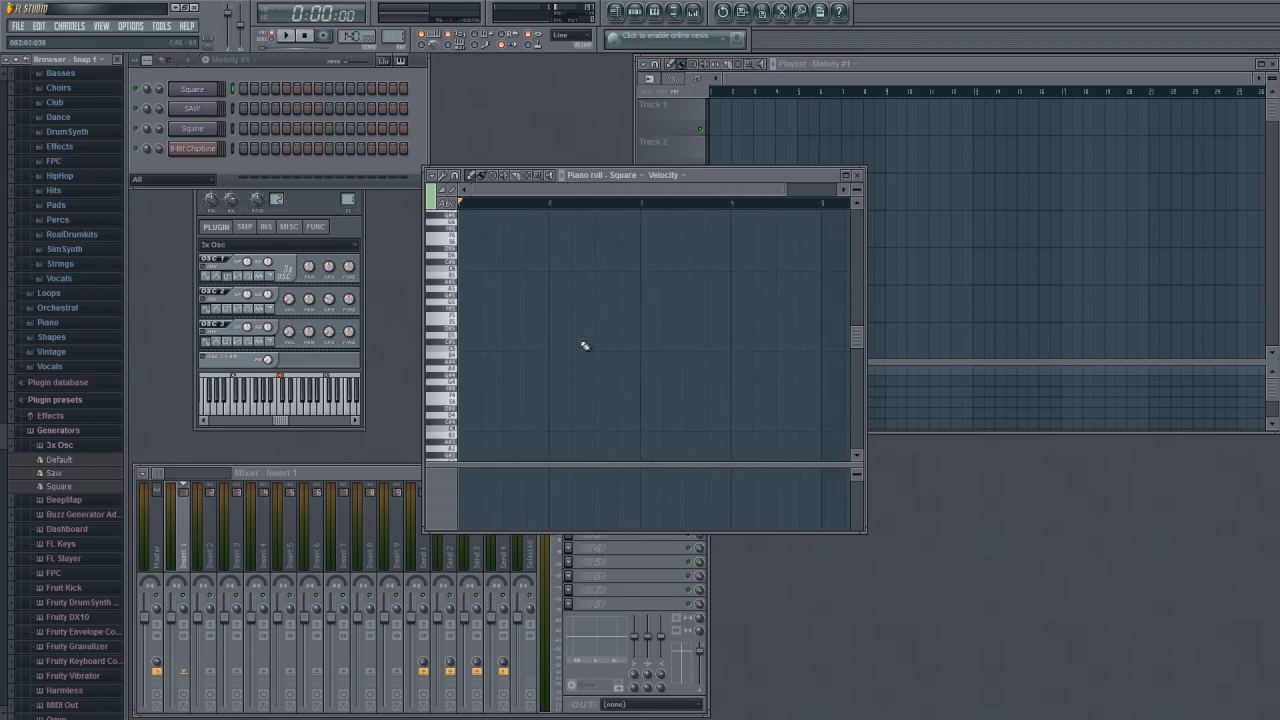
{"action": "scroll", "coordinate": [582, 338], "scroll_direction": "up", "scroll_amount": 3, "text": "ctrl"}
{"action": "scroll", "coordinate": [700, 335], "scroll_direction": "up", "scroll_amount": 3}
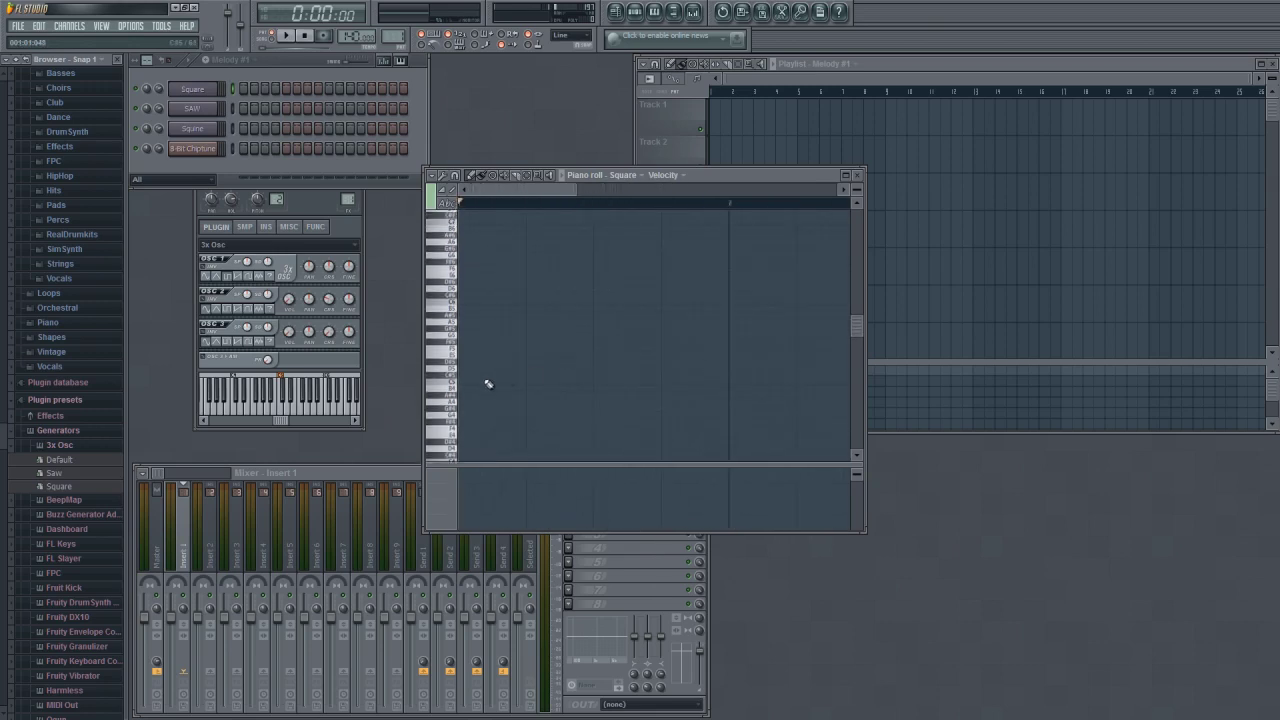
{"action": "left_click", "coordinate": [463, 369]}
{"action": "right_click", "coordinate": [482, 369]}
{"action": "left_click", "coordinate": [465, 322]}
{"action": "left_click", "coordinate": [498, 335]}
{"action": "left_click", "coordinate": [532, 348]}
{"action": "left_click", "coordinate": [565, 368]}
Set the project tempo to 125 BPM and finish the first bar's phrase with C5 and D5
{"action": "left_click", "coordinate": [287, 36]}
{"action": "left_click_drag", "start_coordinate": [350, 36], "coordinate": [350, 40]}
{"action": "left_click", "coordinate": [600, 381]}
{"action": "left_click", "coordinate": [634, 368]}
Add A5, G5 and F5 in bar 2, followed by a sustained G5 with an A5 above it, and check the playback
{"action": "left_click", "coordinate": [736, 323]}
{"action": "left_click", "coordinate": [770, 336]}
{"action": "left_click", "coordinate": [803, 349]}
{"action": "scroll", "coordinate": [803, 351], "scroll_direction": "right", "scroll_amount": 2}
{"action": "left_click", "coordinate": [720, 349]}
{"action": "left_click_drag", "start_coordinate": [745, 349], "coordinate": [814, 350]}
{"action": "left_click", "coordinate": [755, 336]}
{"action": "scroll", "coordinate": [681, 314], "scroll_direction": "up", "scroll_amount": 1}
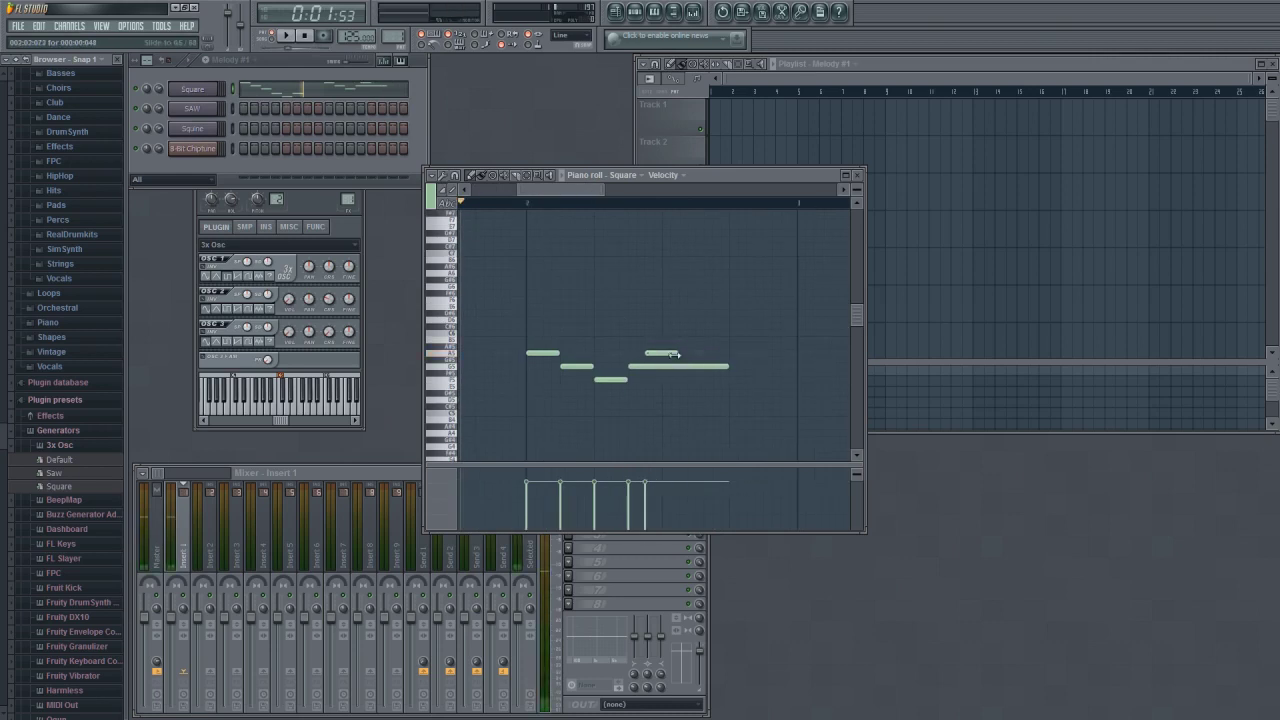
{"action": "left_click", "coordinate": [290, 37]}
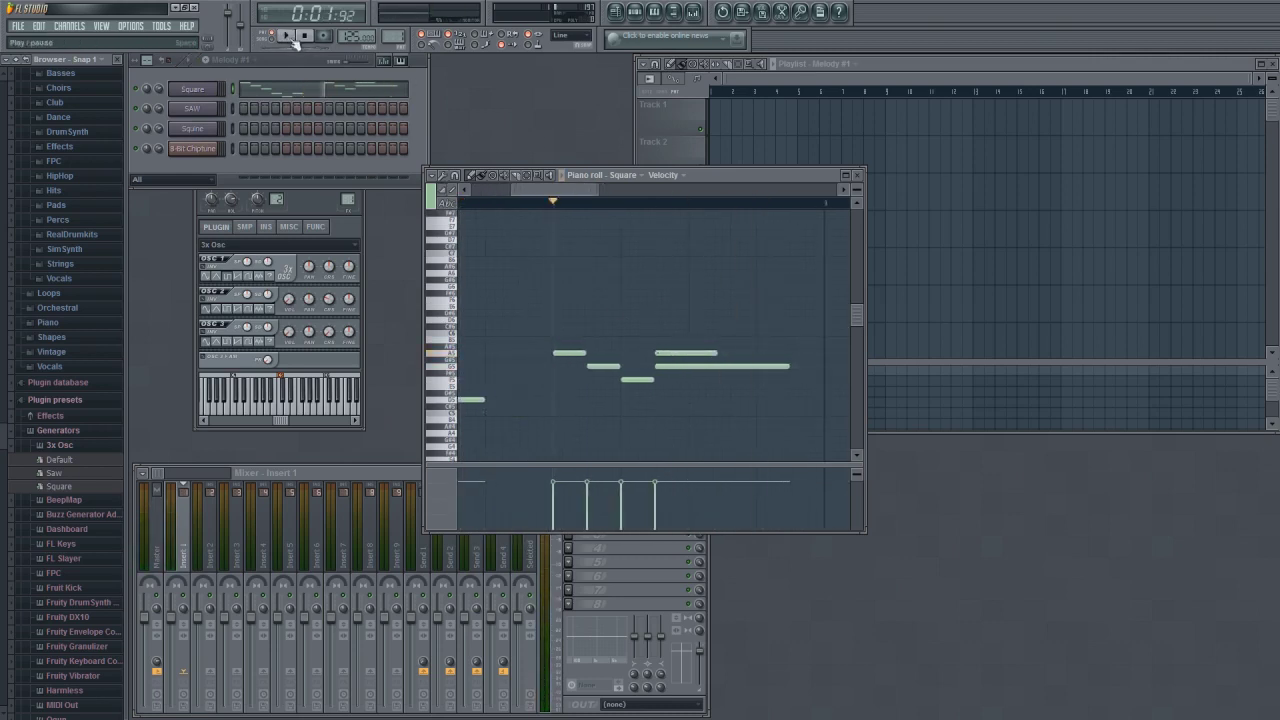
Continue the Square melody through bar 3 with descending A5, G5 and F5 phrases, and end bar 4 with E5, F5, C5 and D5
{"action": "scroll", "coordinate": [671, 331], "scroll_direction": "right", "scroll_amount": 2}
{"action": "left_click", "coordinate": [722, 365]}
{"action": "left_click", "coordinate": [756, 382]}
{"action": "scroll", "coordinate": [741, 400], "scroll_direction": "right", "scroll_amount": 4}
{"action": "scroll", "coordinate": [741, 403], "scroll_direction": "up", "scroll_amount": 2}
{"action": "left_click", "coordinate": [748, 437]}
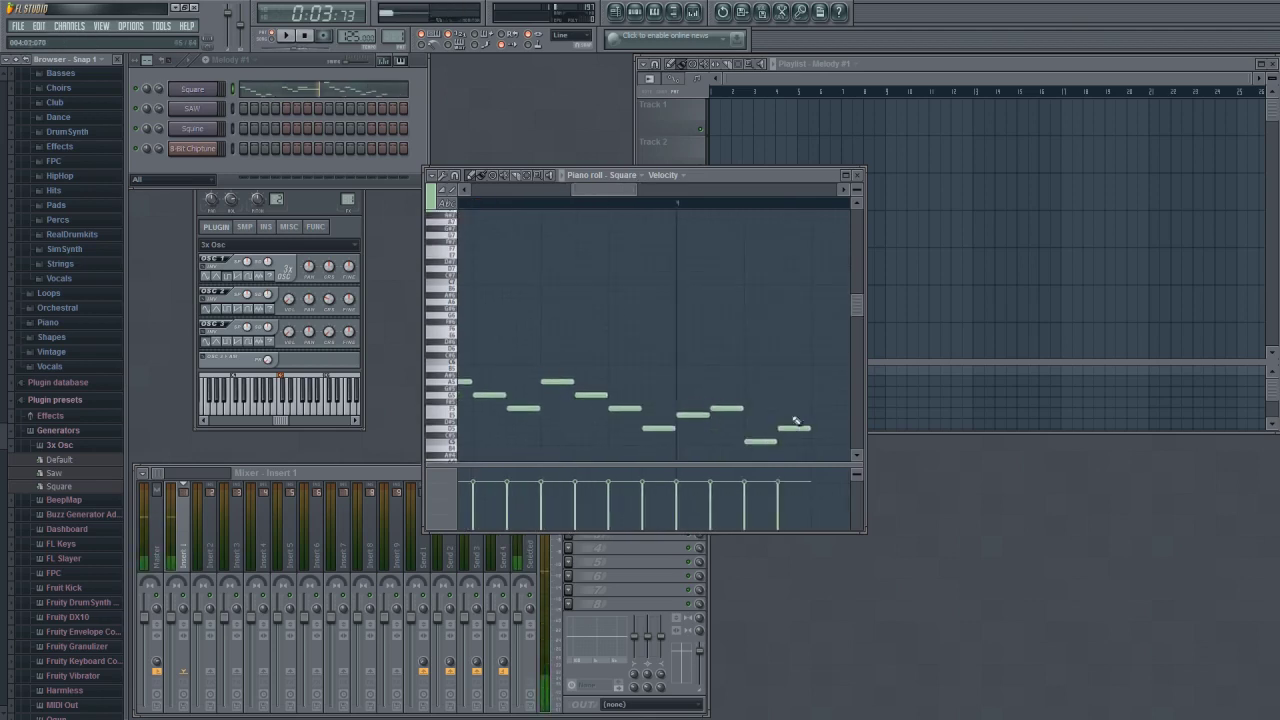
{"action": "left_click", "coordinate": [305, 35]}
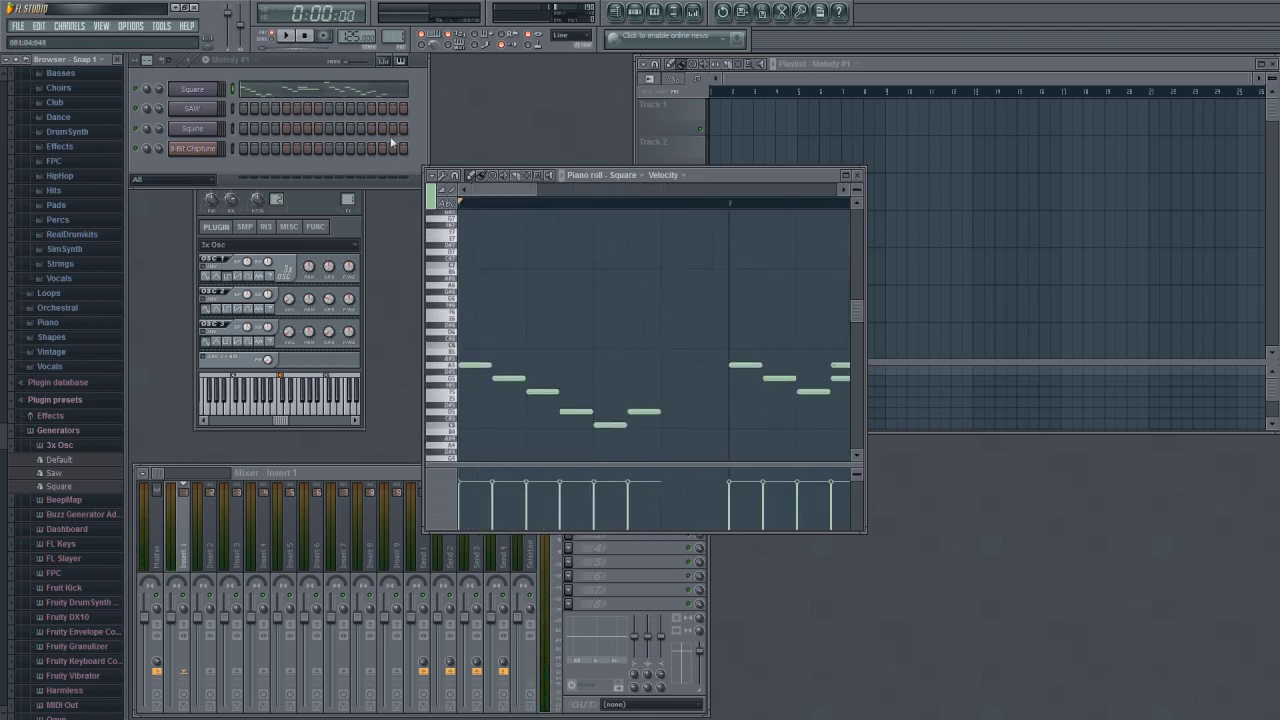
Play back the finished Melody #1 pattern and stop it
{"action": "left_click", "coordinate": [292, 37]}
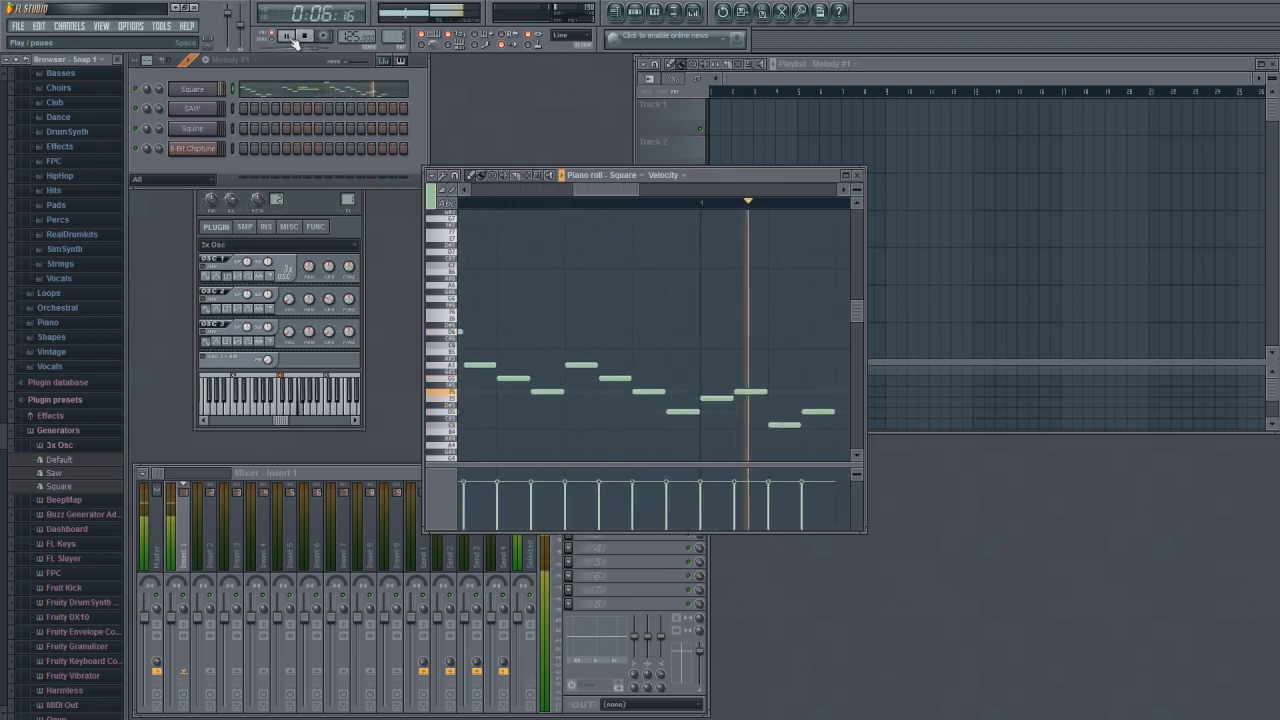
{"action": "left_click", "coordinate": [290, 38]}
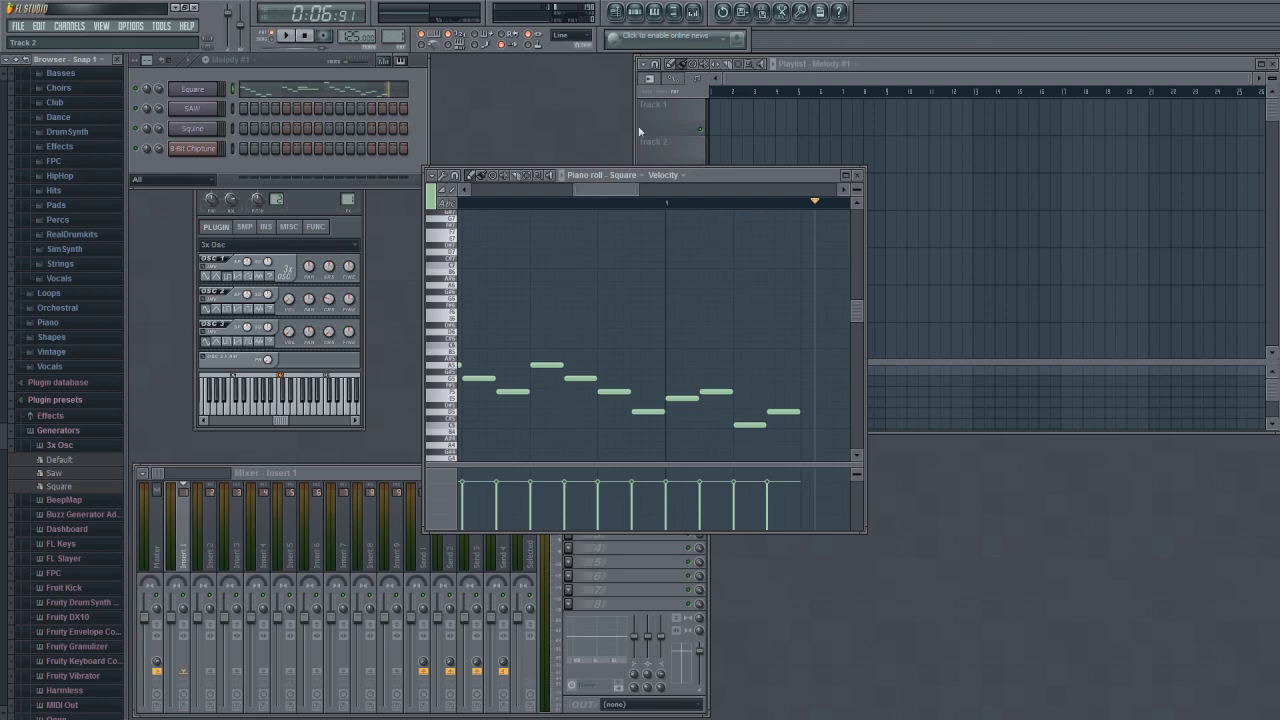
{"action": "left_click", "coordinate": [305, 35]}
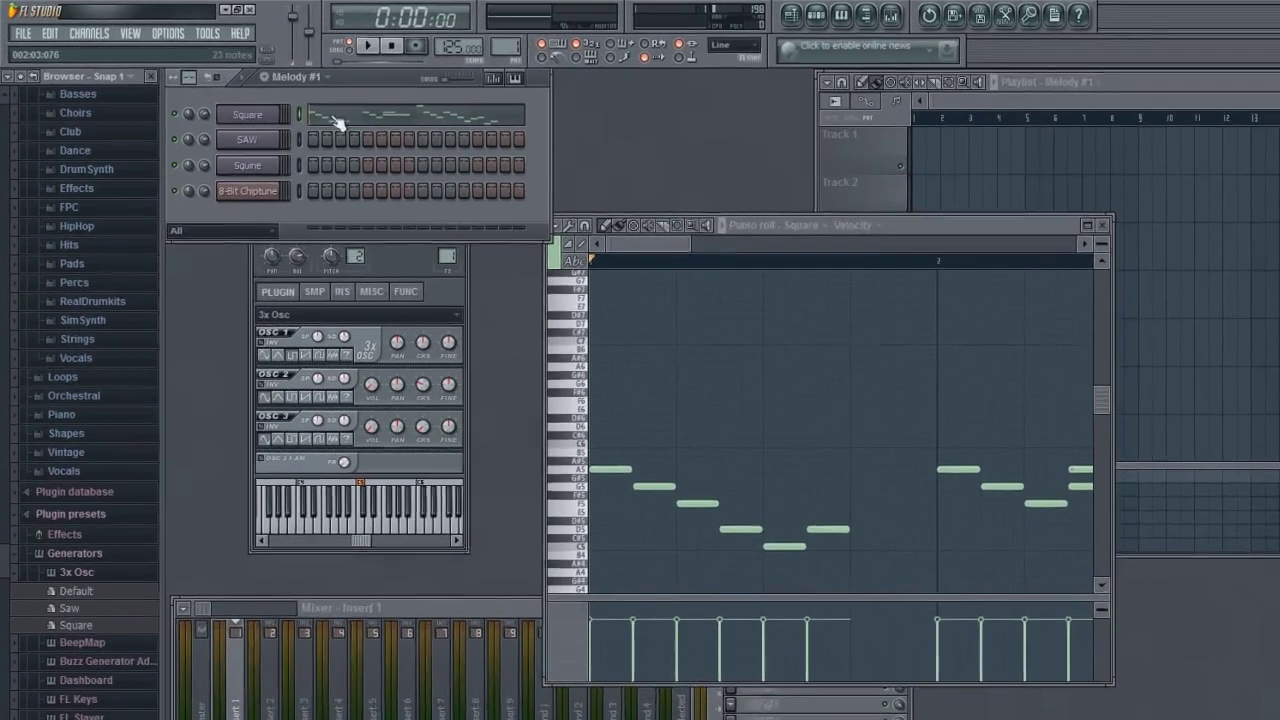
Raise oscillator 2's volume in the Square channel's 3x Osc and play several notes to audition the layered sound
{"action": "left_click", "coordinate": [239, 123]}
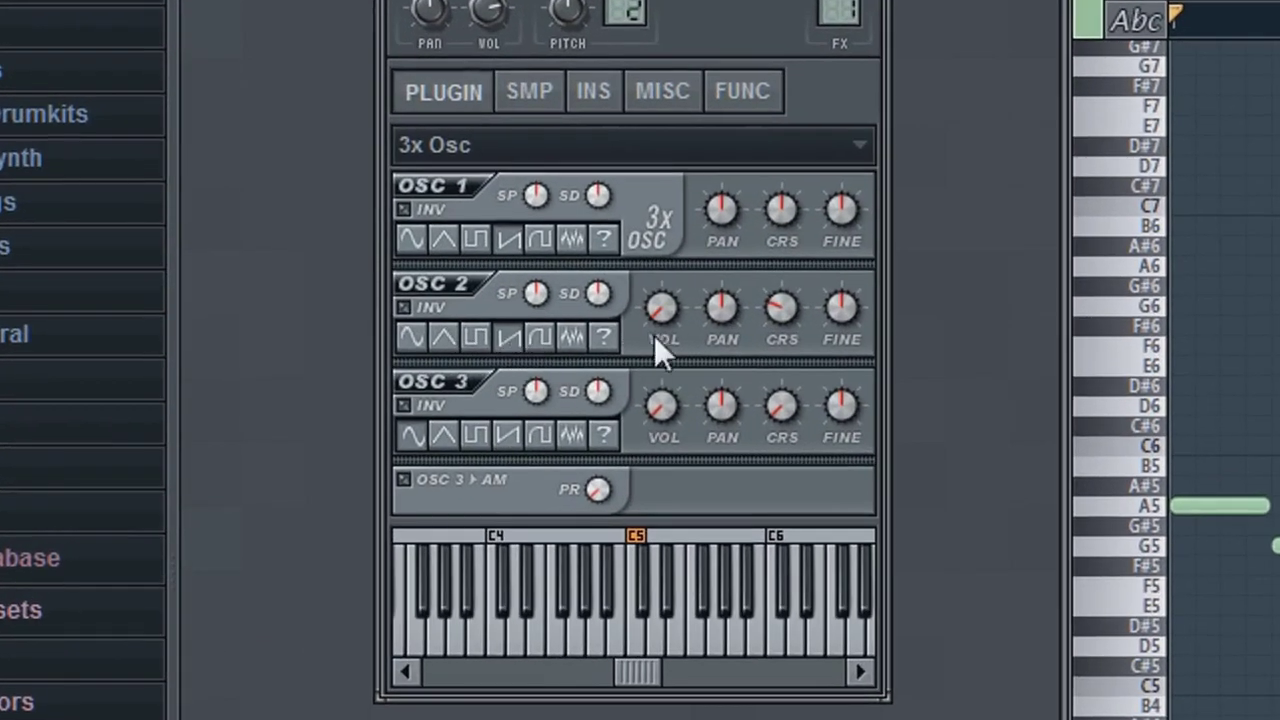
{"action": "left_click_drag", "start_coordinate": [660, 308], "coordinate": [660, 254]}
{"action": "key", "text": "z"}
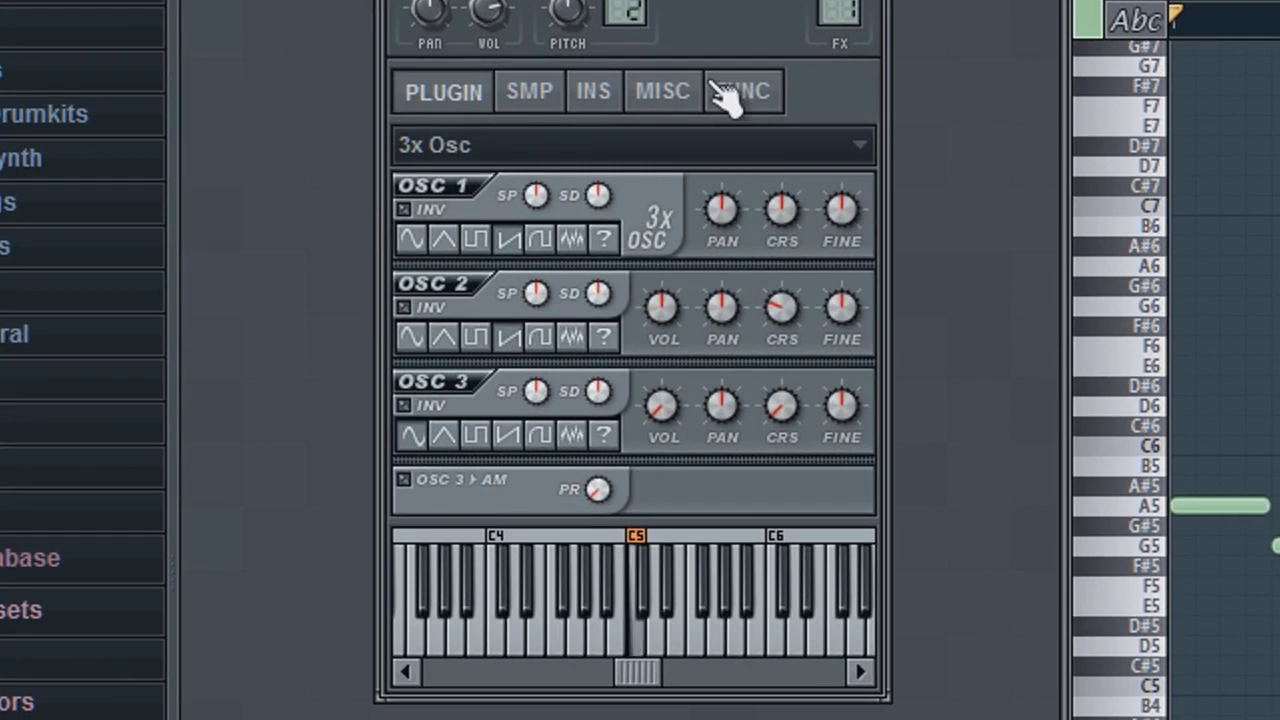
{"action": "key", "text": "x"}
{"action": "key", "text": "c"}
{"action": "key", "text": "q"}
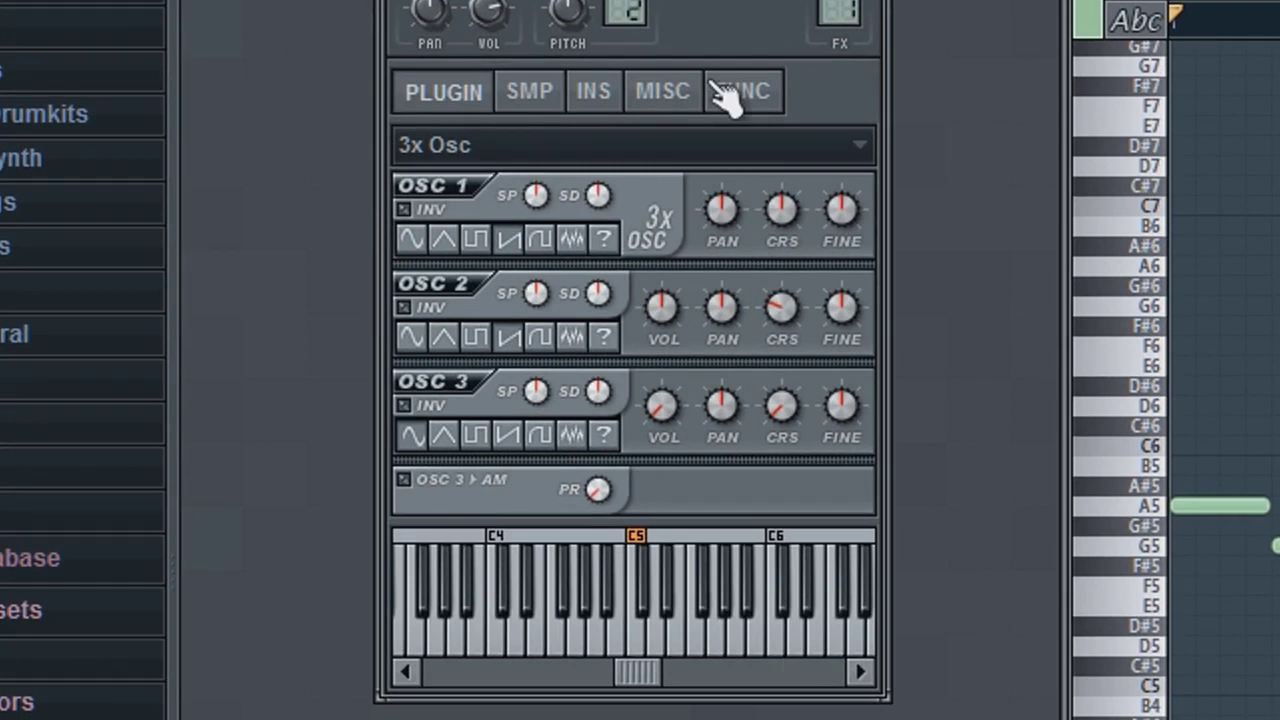
{"action": "key", "text": "c"}
{"action": "key", "text": "q"}
{"action": "key", "text": "z"}
{"action": "key", "text": "b"}
{"action": "key", "text": "q"}
{"action": "key", "text": "c"}
{"action": "key", "text": "q"}
{"action": "left_click_drag", "start_coordinate": [659, 304], "coordinate": [659, 236]}
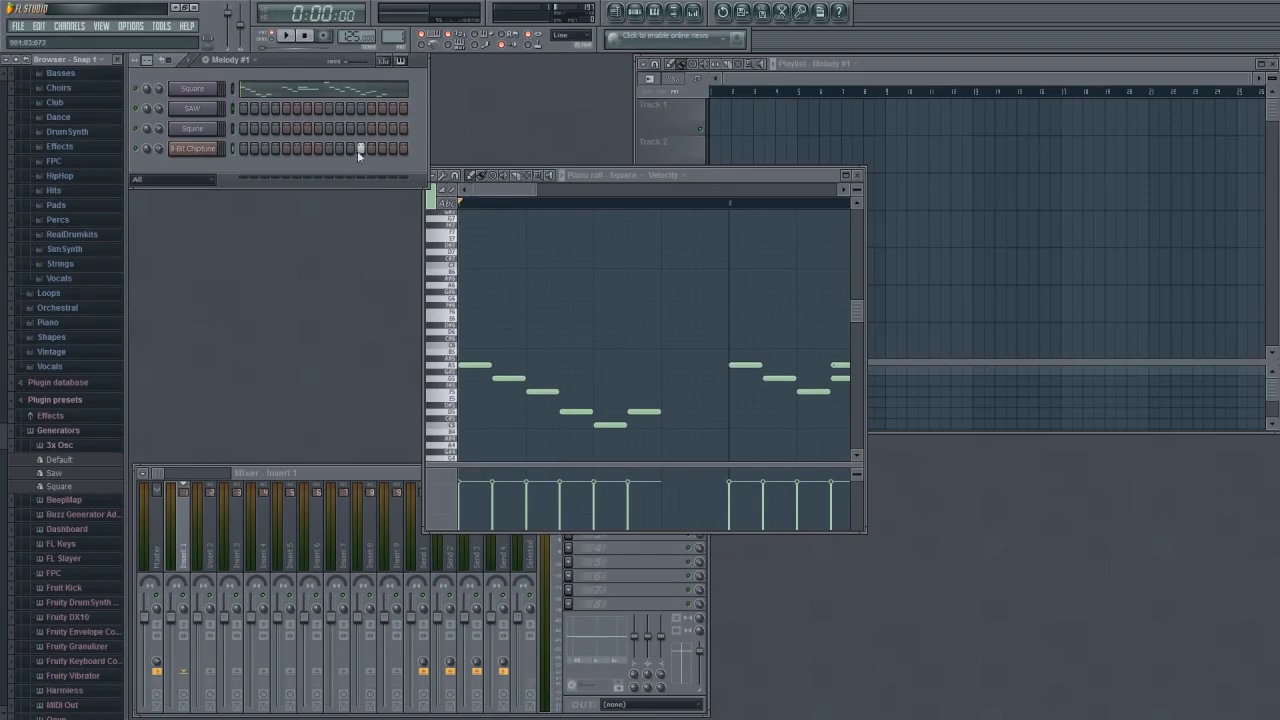
Close the piano roll, place four consecutive Melody #1 clips on Track 1 of the playlist, and play the arrangement
{"action": "left_click", "coordinate": [360, 150]}
{"action": "left_click", "coordinate": [695, 172]}
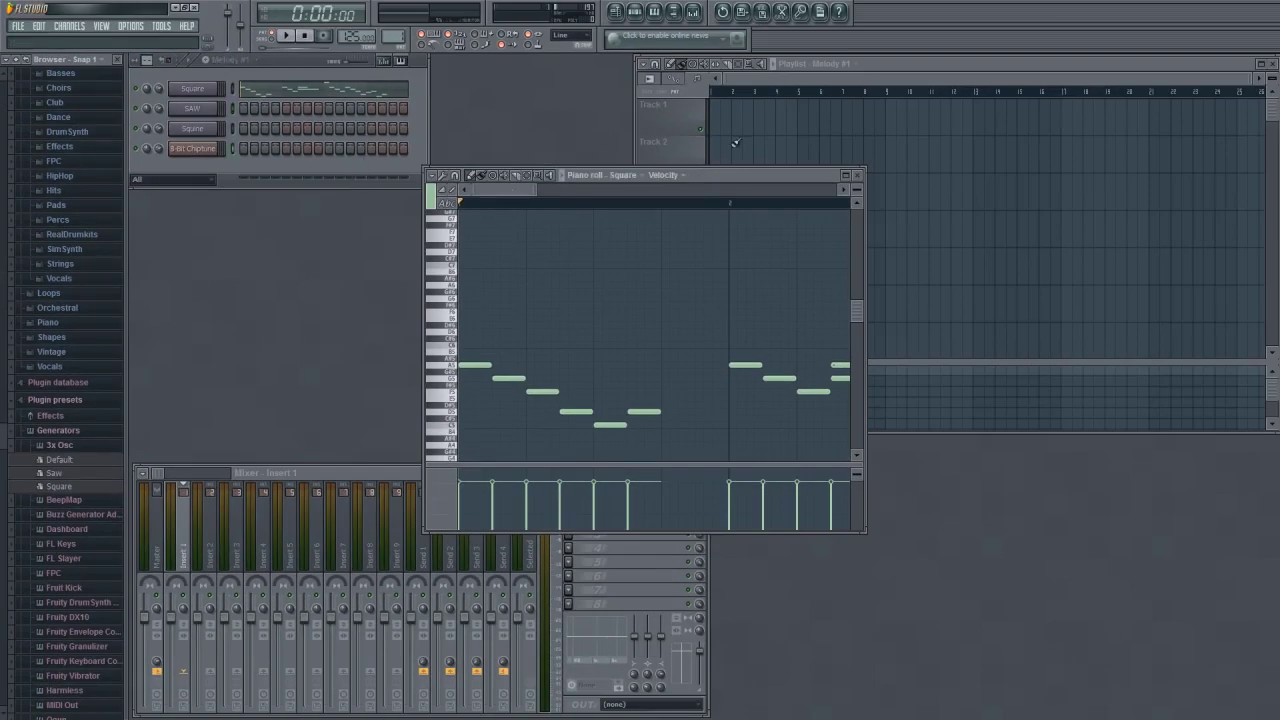
{"action": "left_click", "coordinate": [858, 176]}
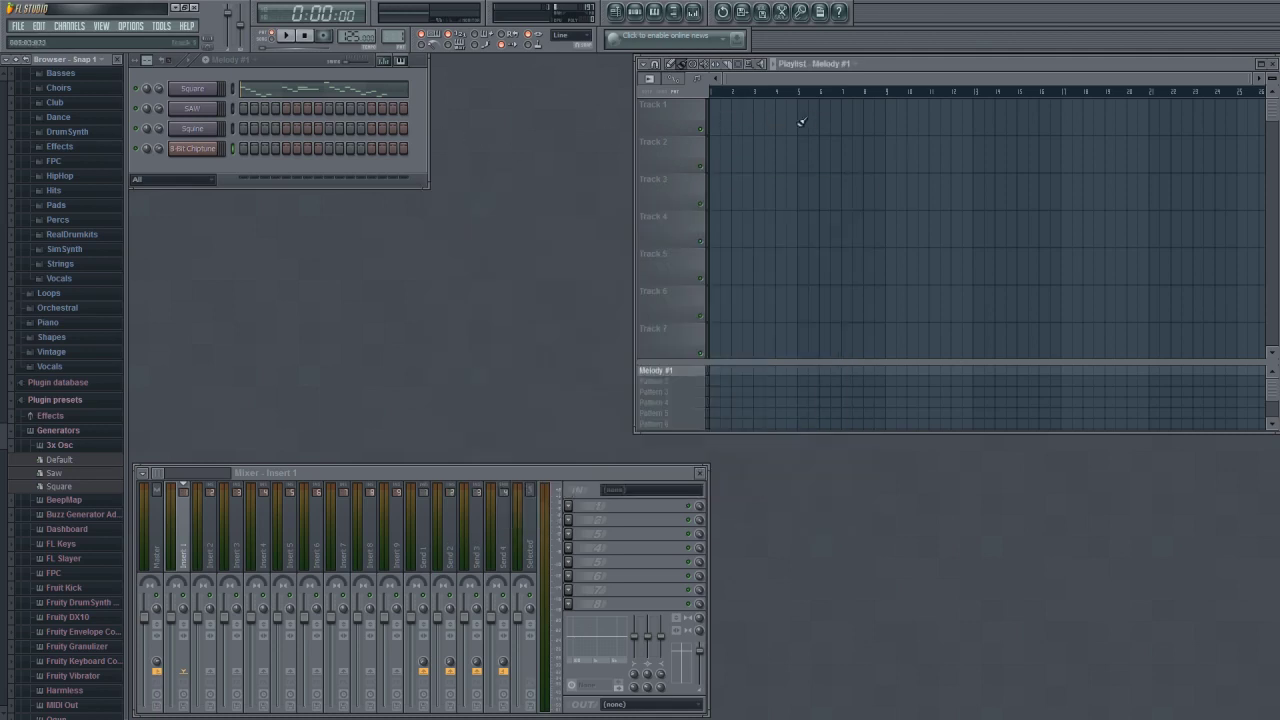
{"action": "left_click_drag", "start_coordinate": [712, 122], "coordinate": [1000, 121]}
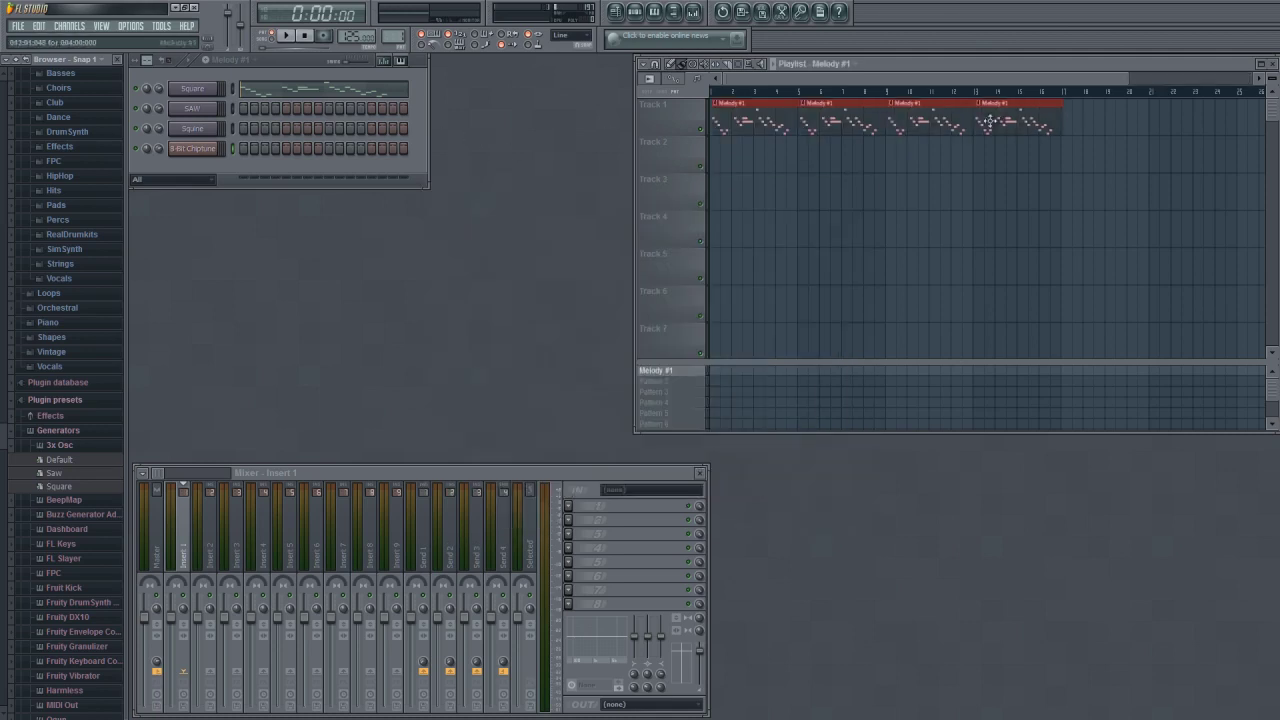
{"action": "left_click", "coordinate": [286, 36]}
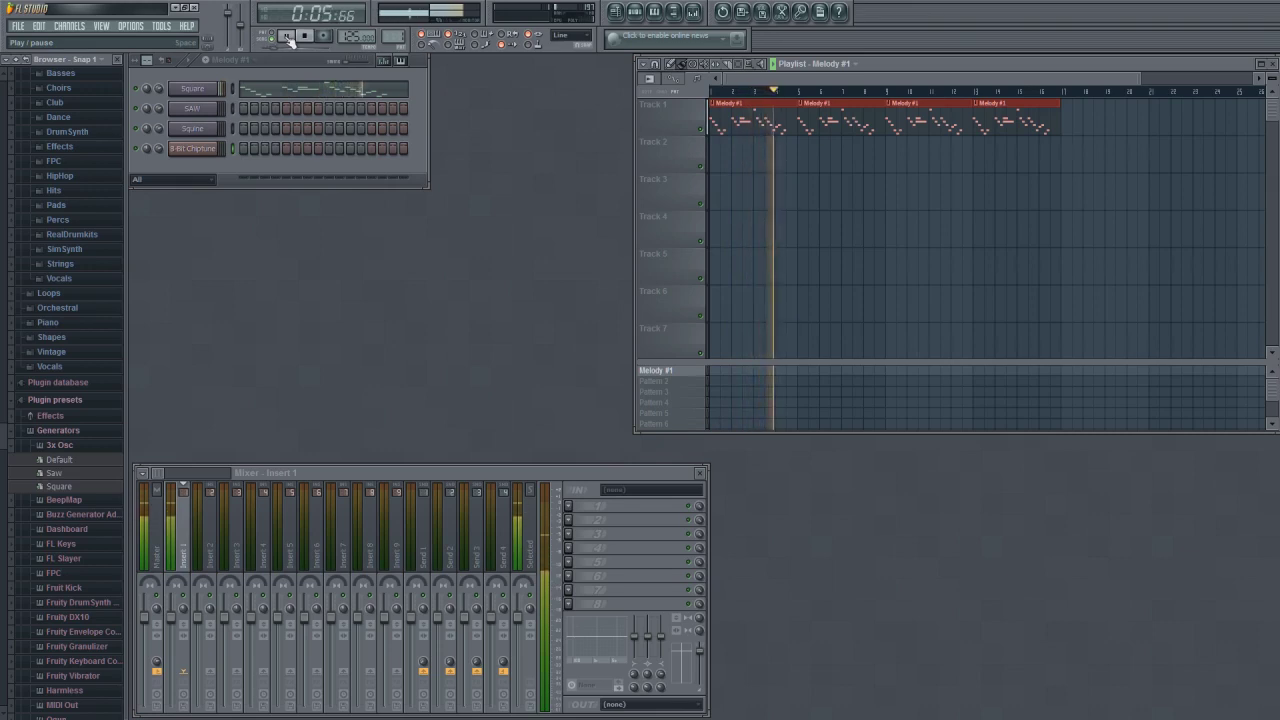
{"action": "left_click", "coordinate": [287, 37]}
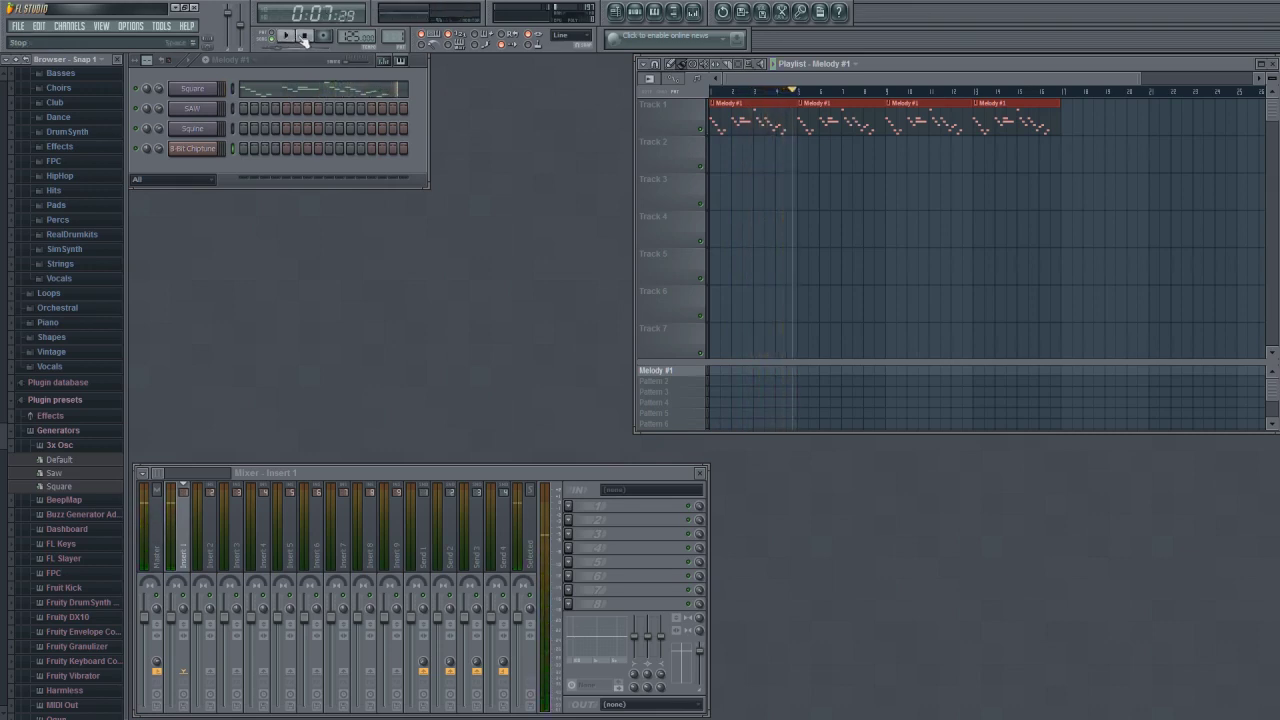
Create a new empty pattern named Bass #1
{"action": "left_click", "coordinate": [222, 61]}
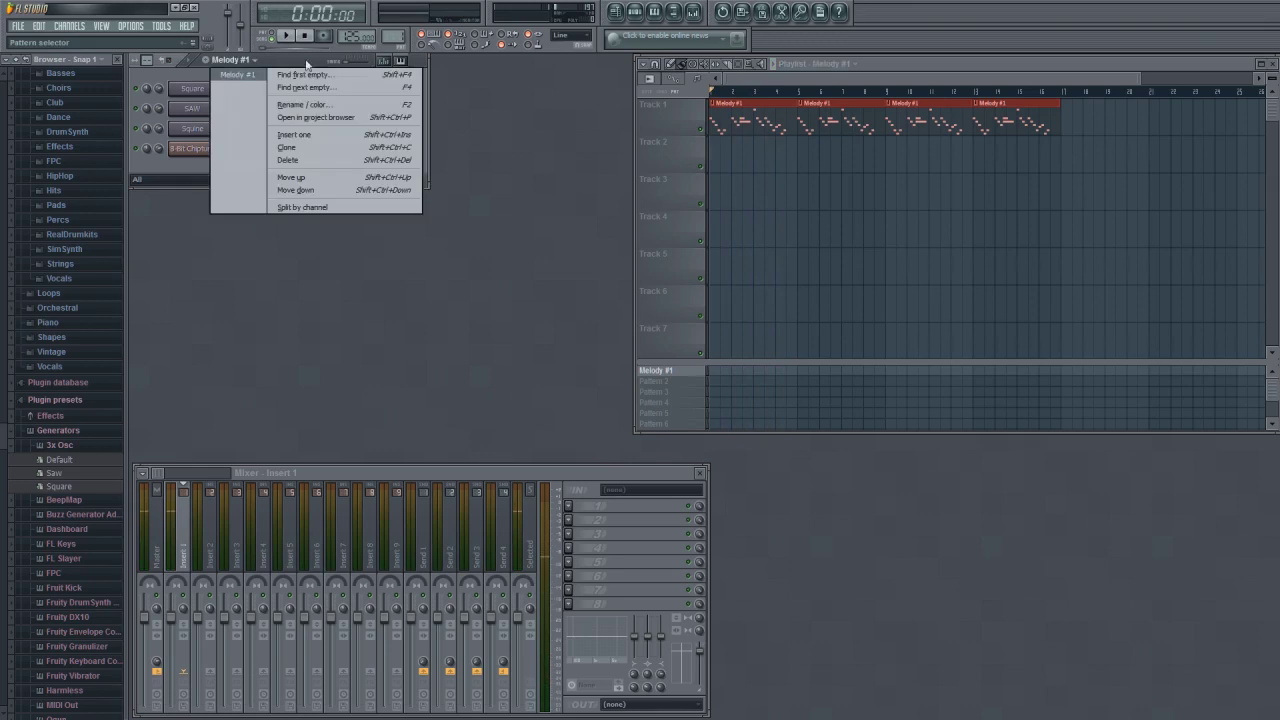
{"action": "left_click", "coordinate": [204, 67]}
{"action": "key", "text": "F4"}
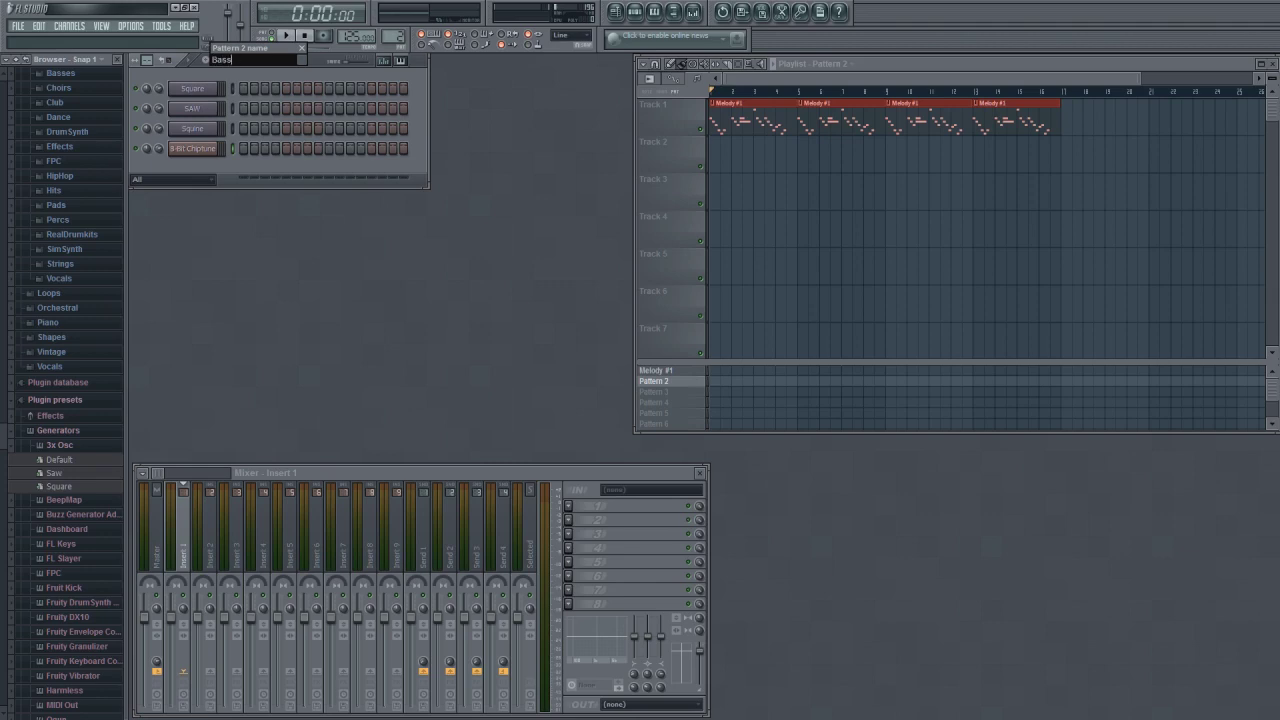
{"action": "key", "text": "Return"}
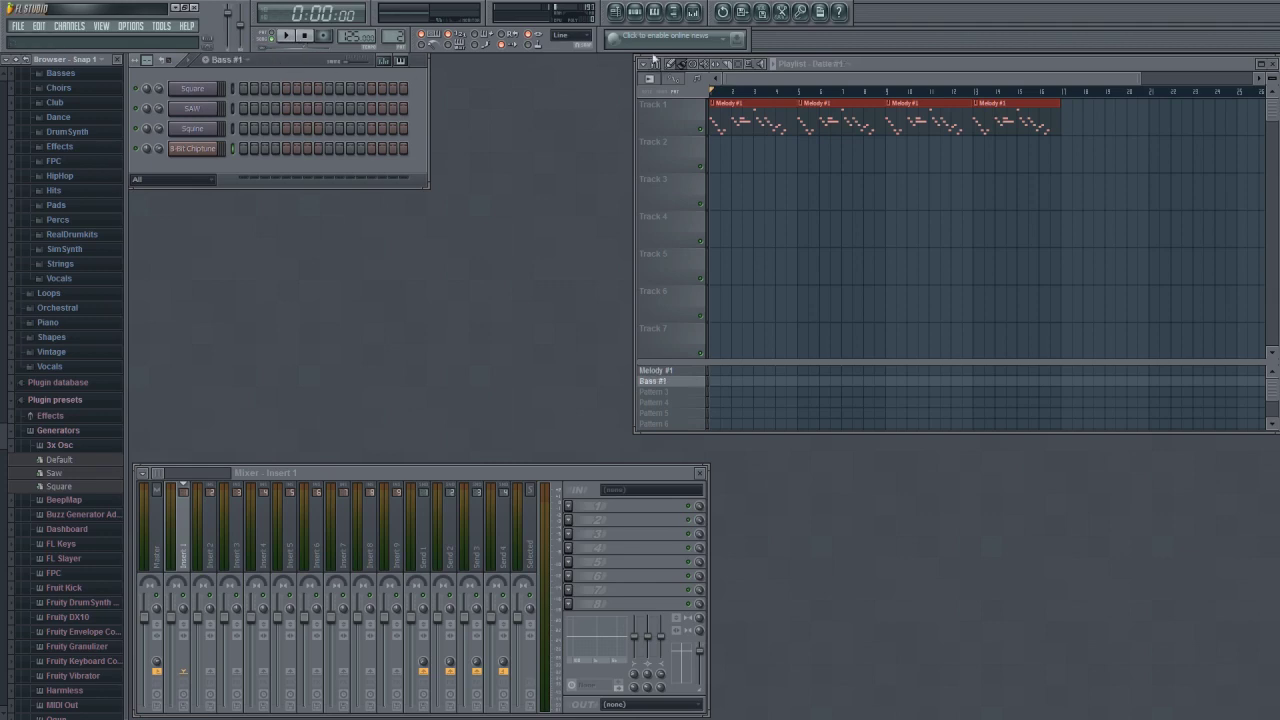
Open the piano roll for the Bass #1 pattern, reposition it, and switch its target channel to SAW
{"action": "left_click", "coordinate": [657, 14]}
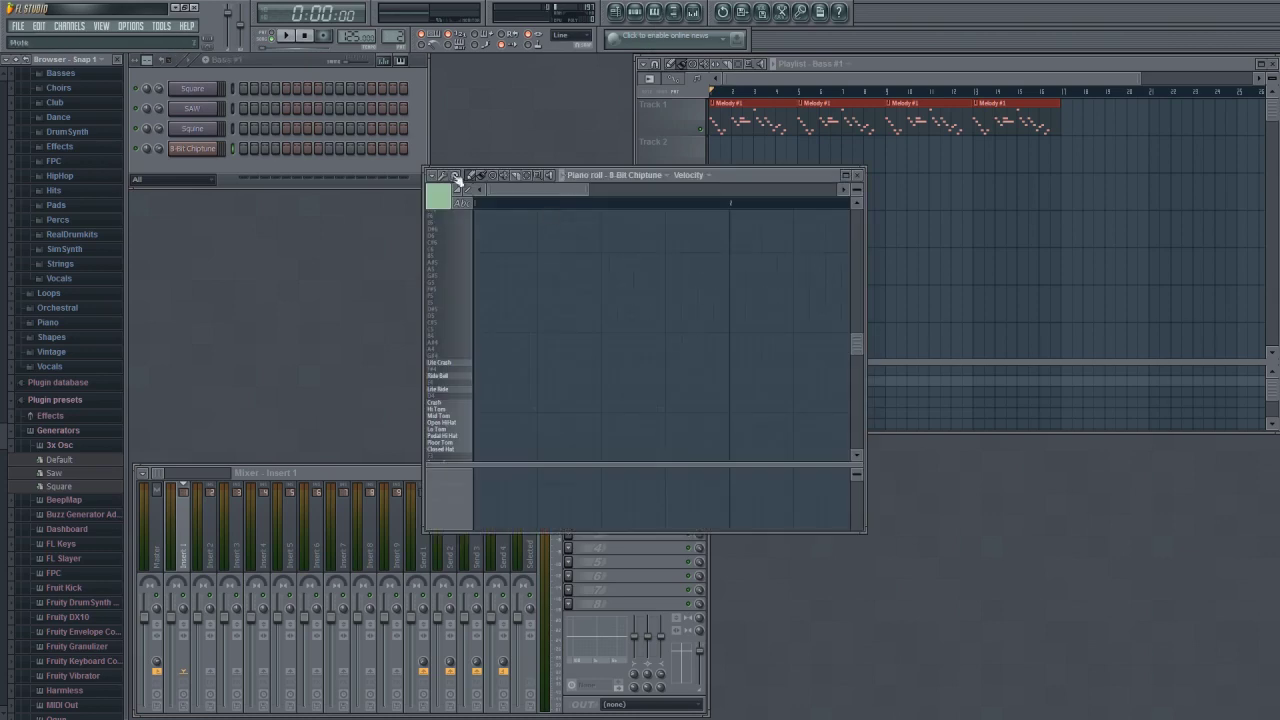
{"action": "left_click_drag", "start_coordinate": [693, 183], "coordinate": [662, 187]}
{"action": "left_click", "coordinate": [624, 186]}
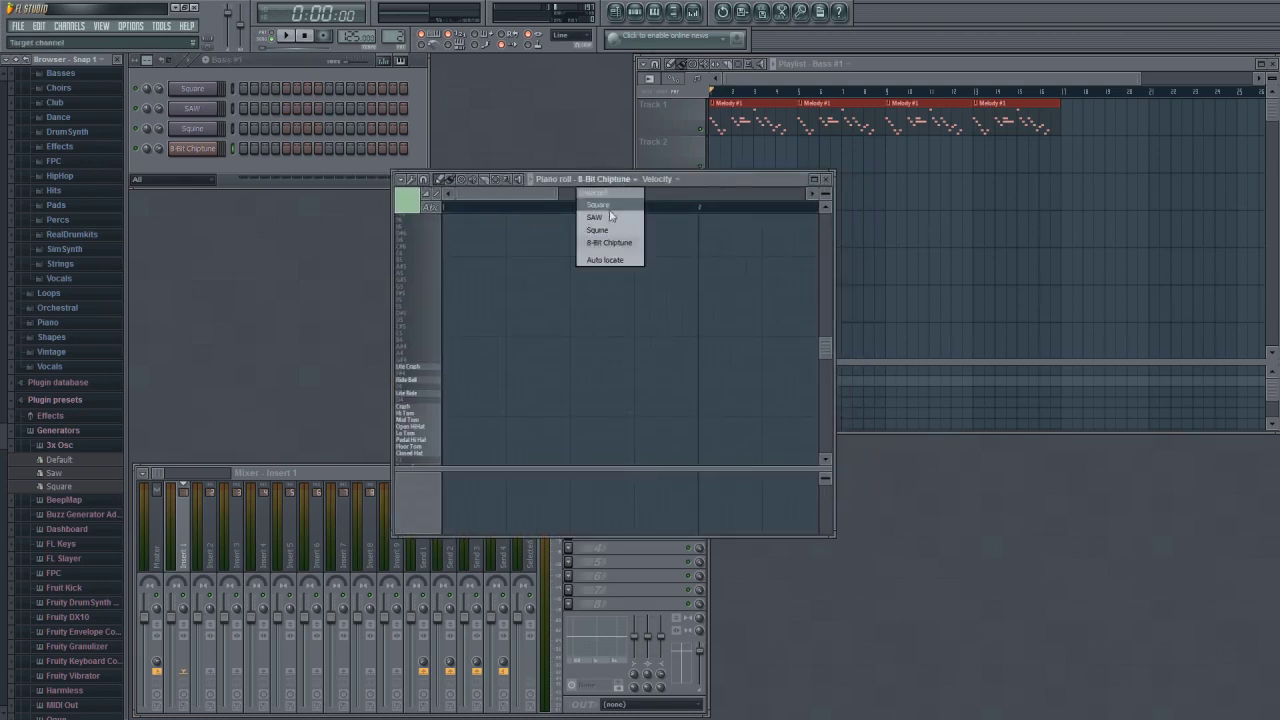
{"action": "left_click", "coordinate": [596, 217]}
{"action": "scroll", "coordinate": [499, 319], "scroll_direction": "down", "scroll_amount": 6}
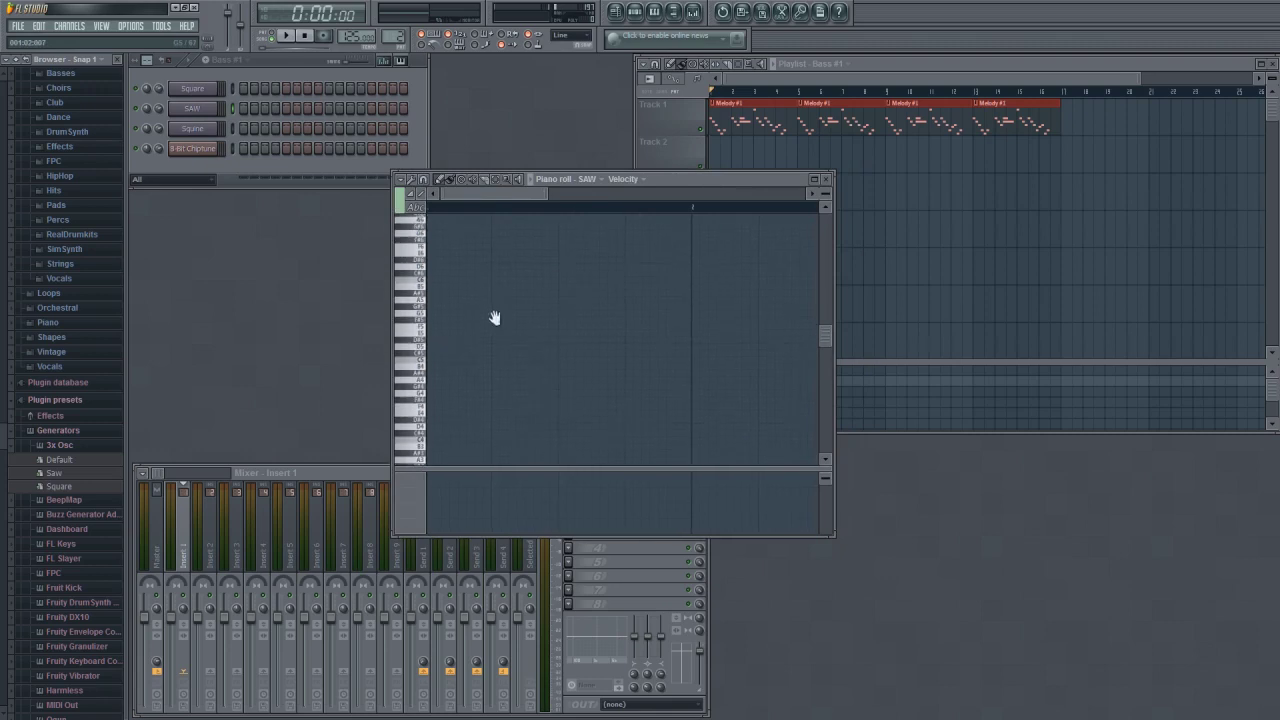
Audition the low C2 and C3 keys of the SAW channel in the piano roll
{"action": "scroll", "coordinate": [558, 393], "scroll_direction": "down", "scroll_amount": 5}
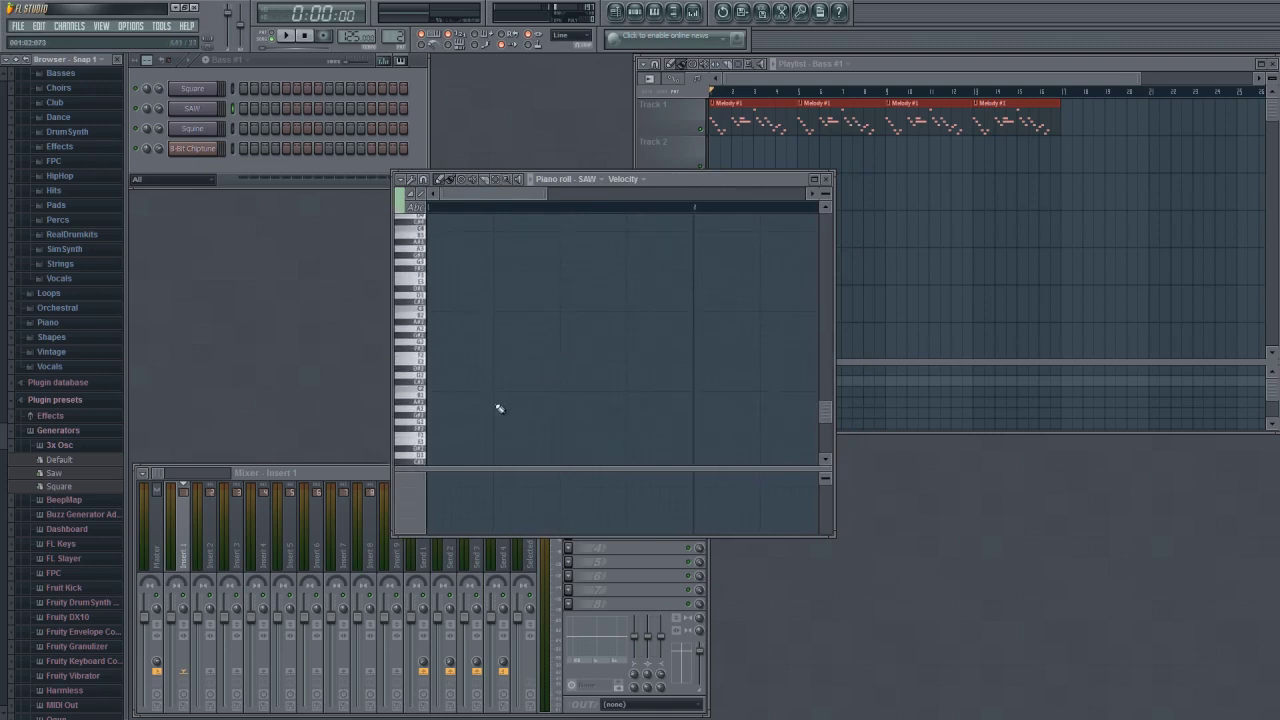
{"action": "left_click", "coordinate": [427, 395]}
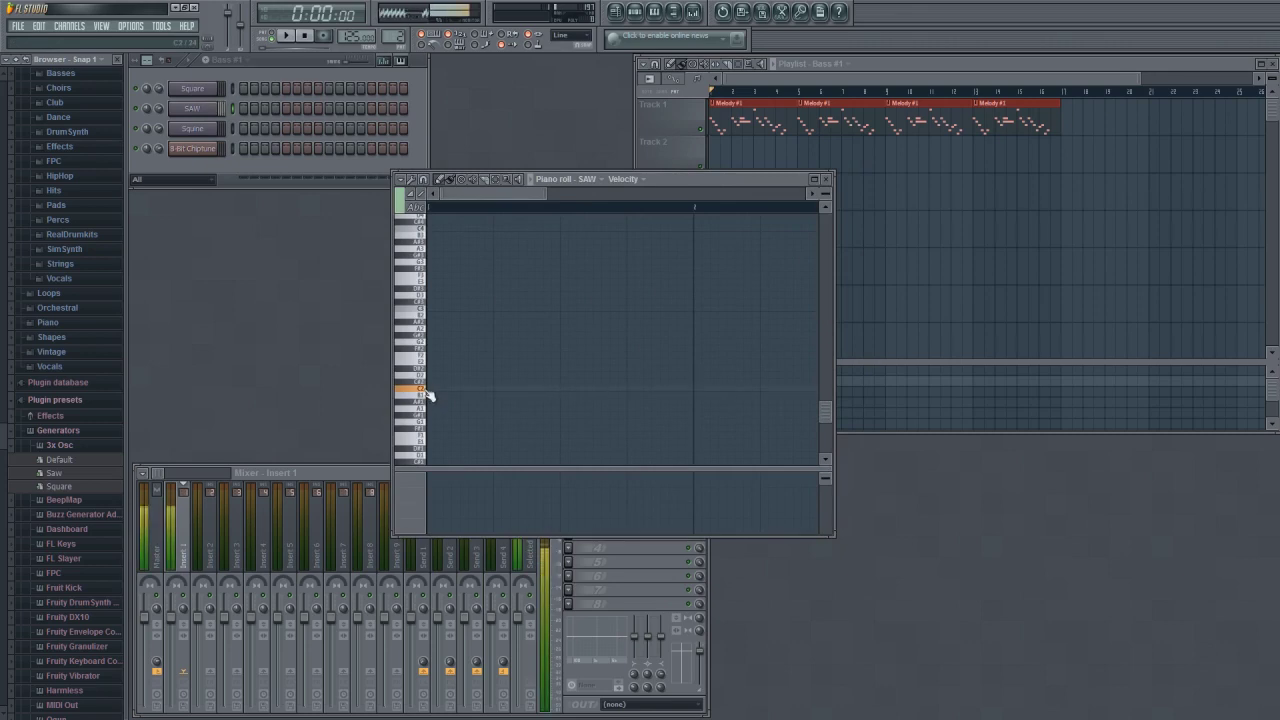
{"action": "left_click", "coordinate": [430, 315]}
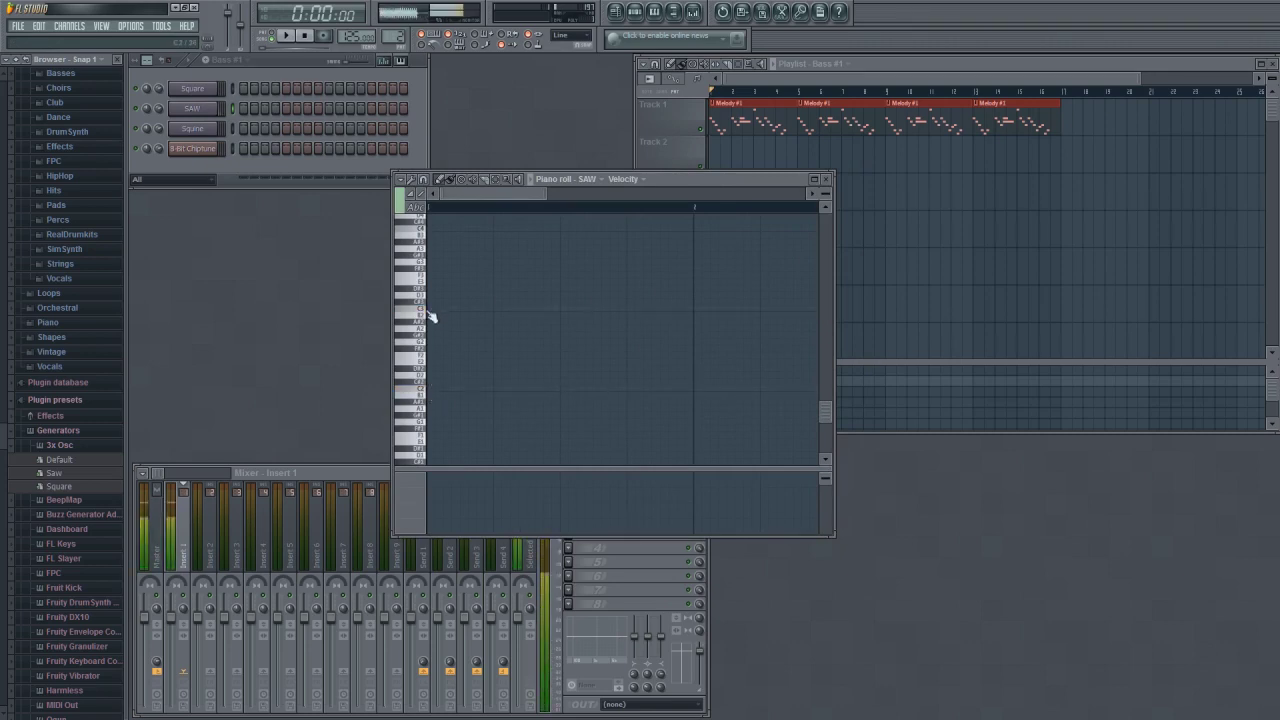
{"action": "left_click", "coordinate": [428, 392]}
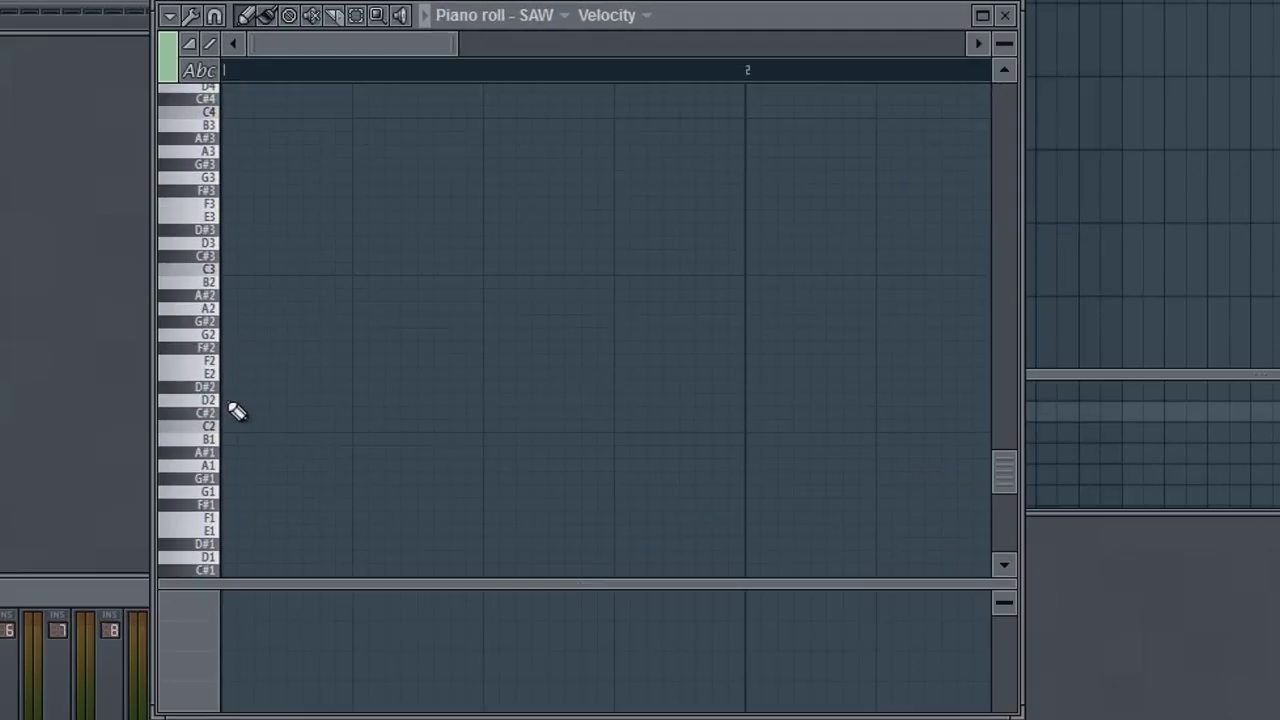
Fill bar 1 with alternating D2 and D3 bass notes by duplicating an initial pair, and play them back
{"action": "left_click", "coordinate": [239, 403]}
{"action": "left_click", "coordinate": [290, 232]}
{"action": "left_click_drag", "start_coordinate": [290, 232], "coordinate": [297, 248]}
{"action": "left_click_drag", "start_coordinate": [404, 186], "coordinate": [228, 455]}
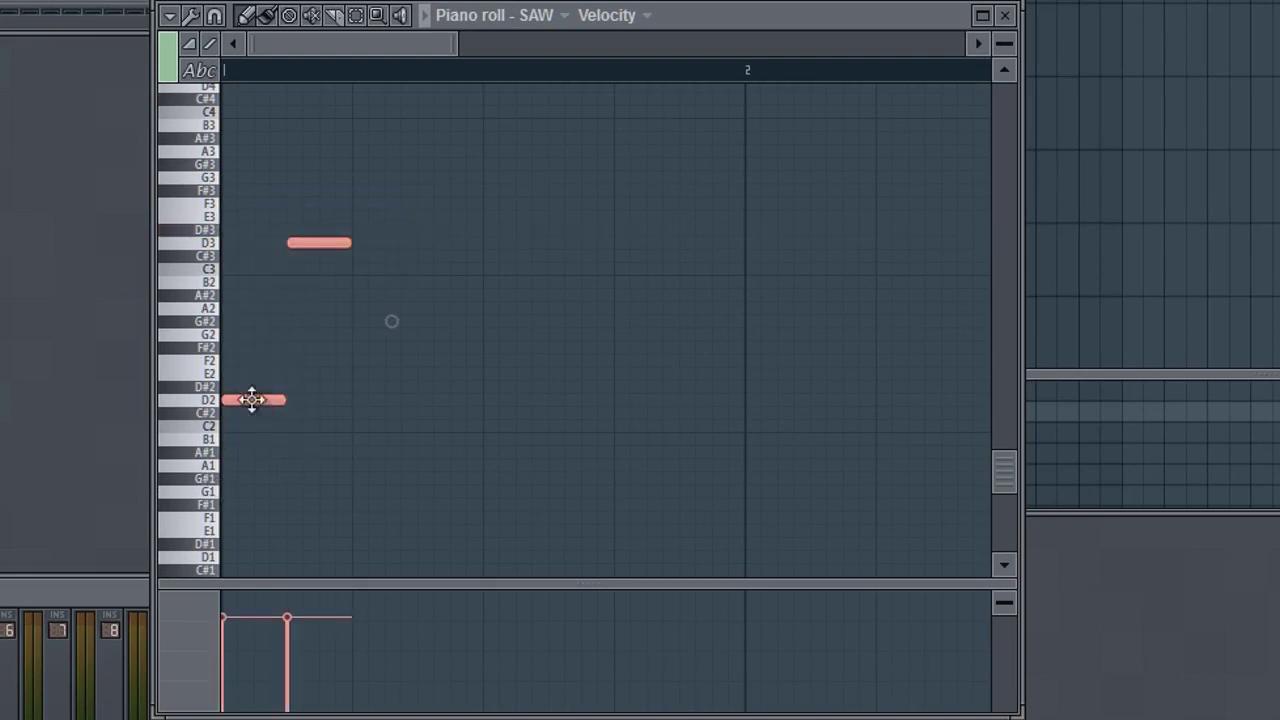
{"action": "left_click_drag", "start_coordinate": [260, 400], "coordinate": [381, 402]}
{"action": "left_click_drag", "start_coordinate": [528, 202], "coordinate": [262, 455]}
{"action": "left_click_drag", "start_coordinate": [249, 400], "coordinate": [511, 400]}
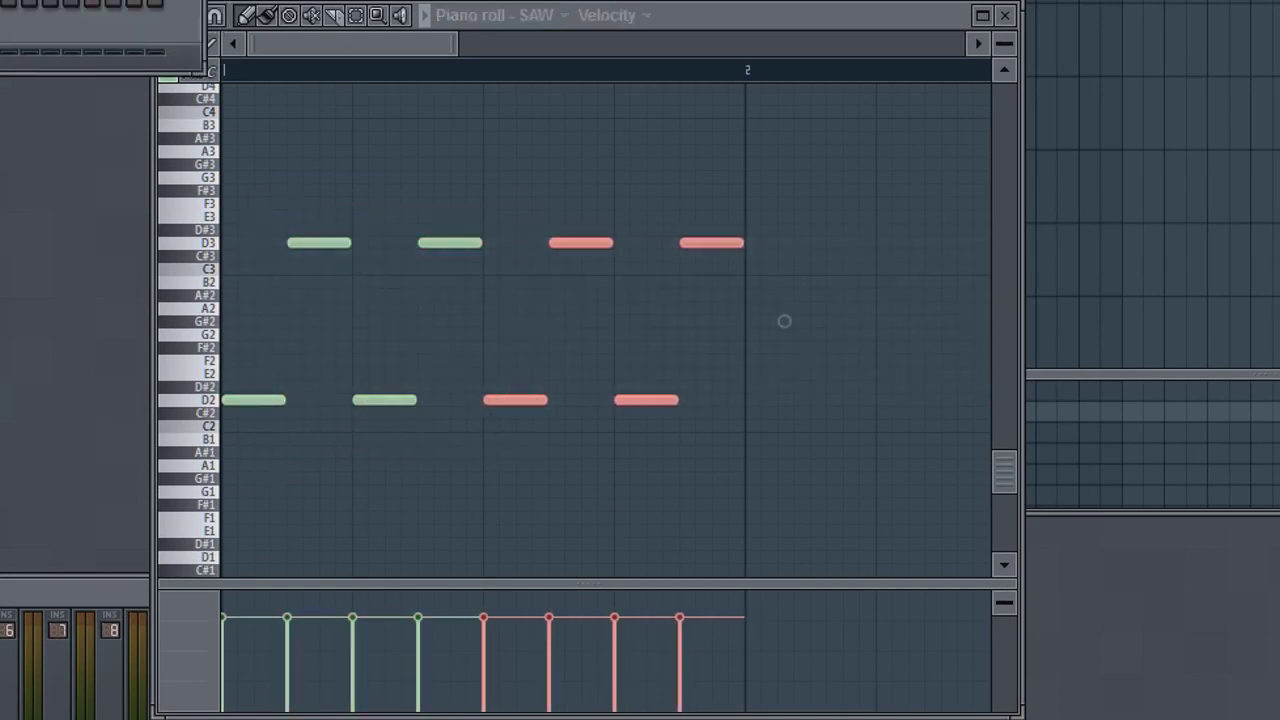
{"action": "key", "text": "space"}
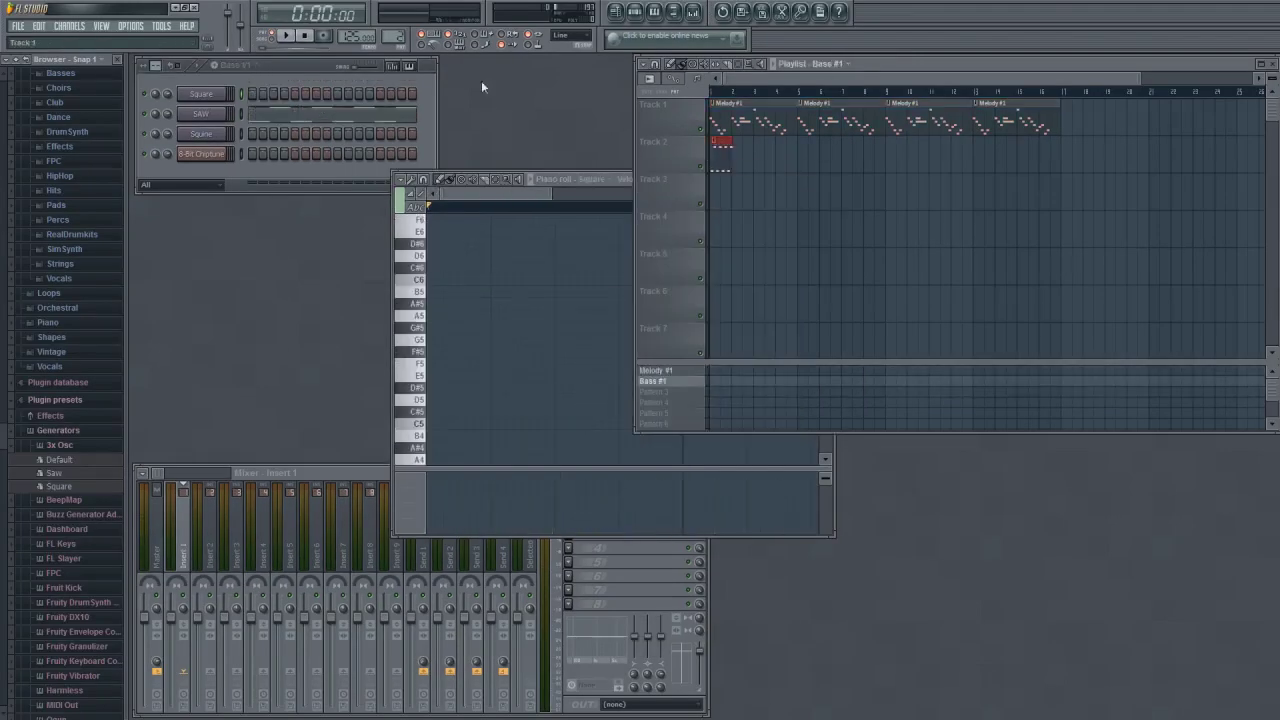
Play the arrangement, extend Track 2 to four consecutive Bass #1 clips, and close the piano roll
{"action": "left_click", "coordinate": [293, 36]}
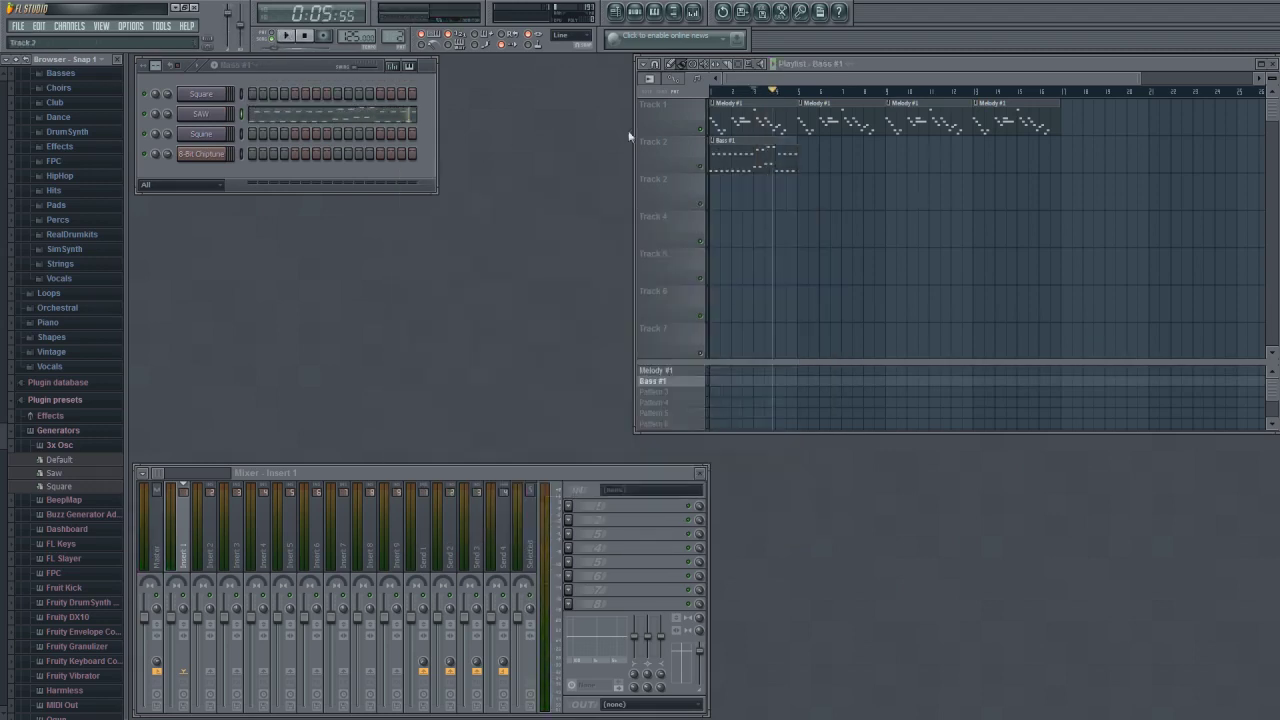
{"action": "key", "text": "ctrl+b"}
{"action": "key", "text": "ctrl+b"}
{"action": "key", "text": "ctrl+b"}
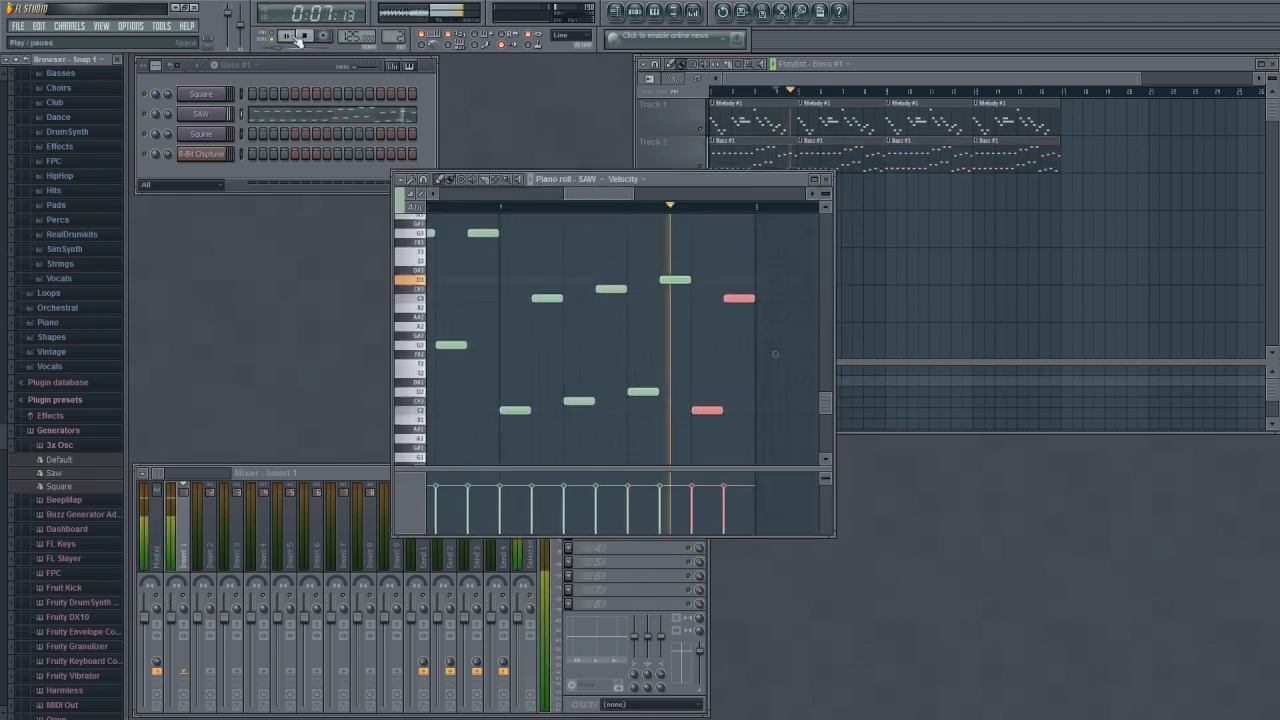
{"action": "left_click", "coordinate": [286, 36]}
{"action": "left_click", "coordinate": [826, 179]}
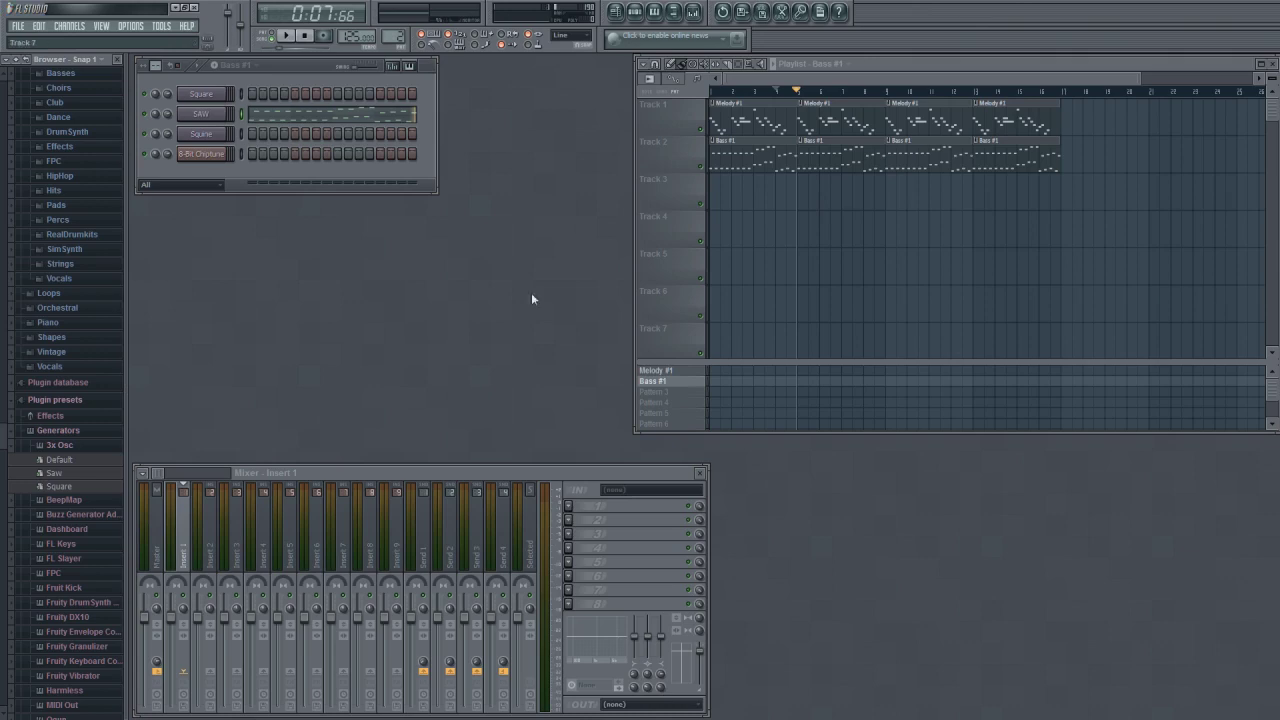
Create a new pattern named Drum #1 and open its piano roll with 8-Bit Chiptune as the target channel
{"action": "left_click", "coordinate": [247, 178]}
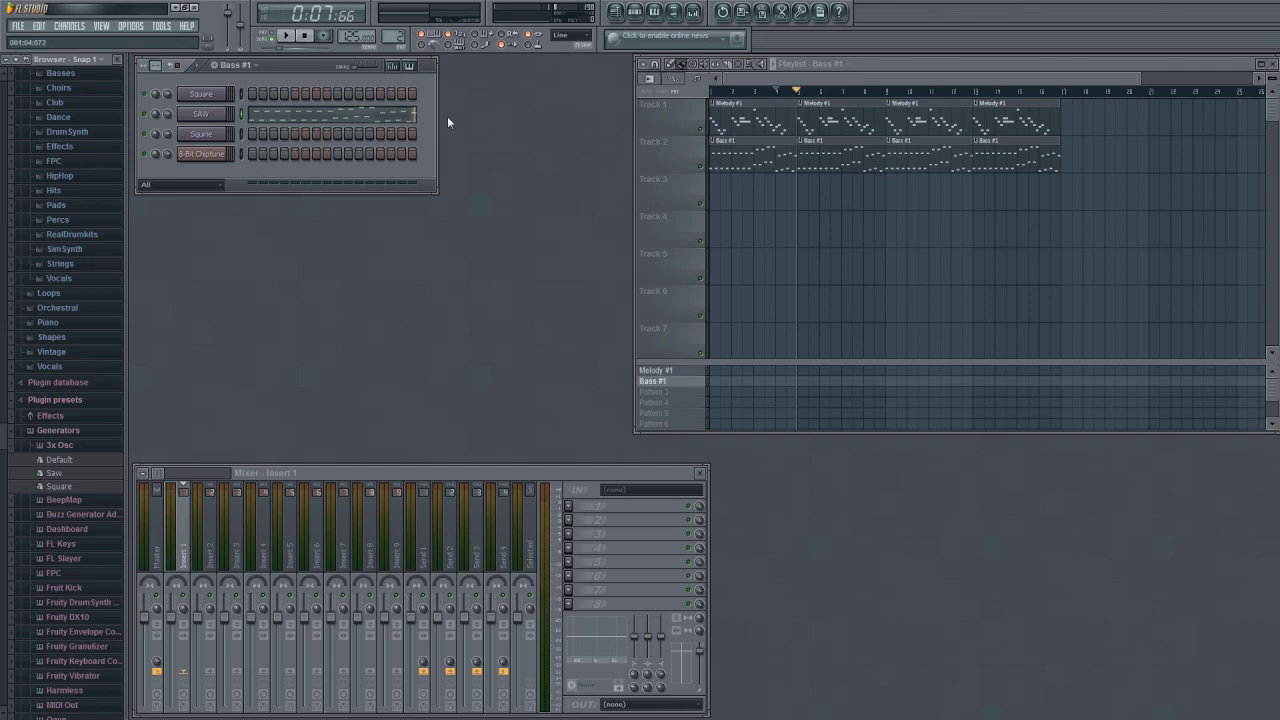
{"action": "left_click", "coordinate": [214, 66]}
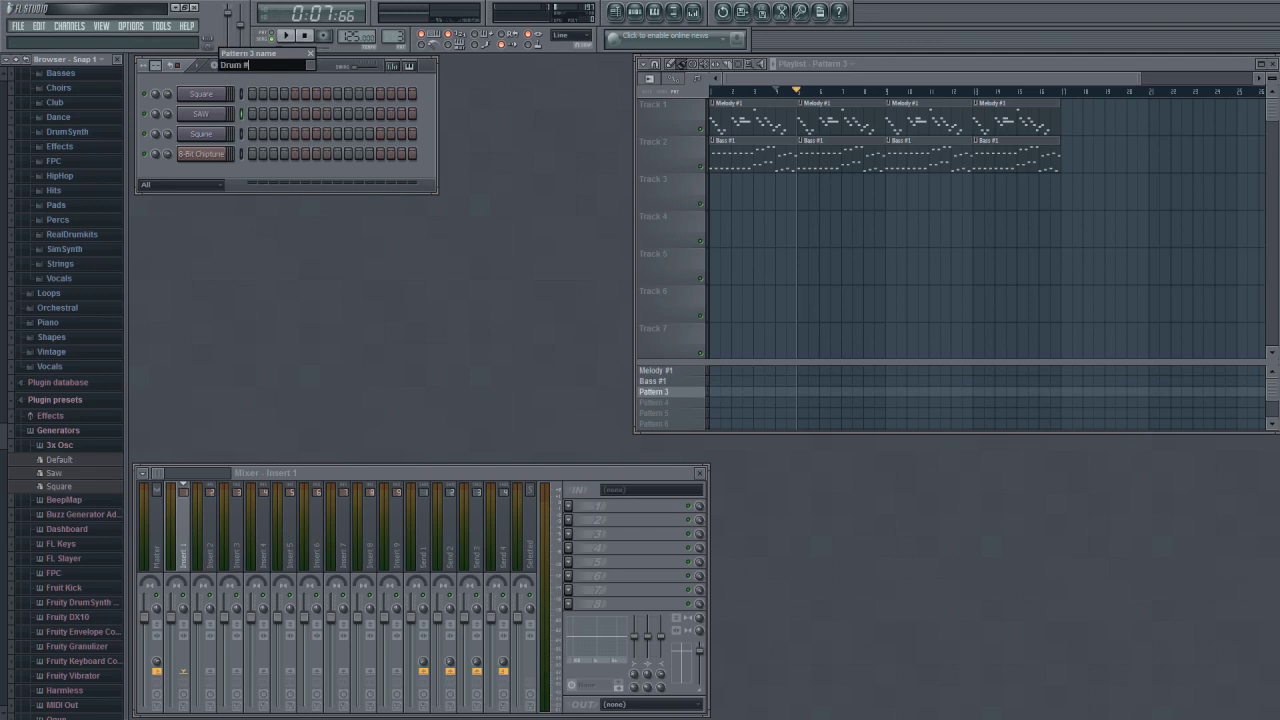
{"action": "key", "text": "Return"}
{"action": "key", "text": "F7"}
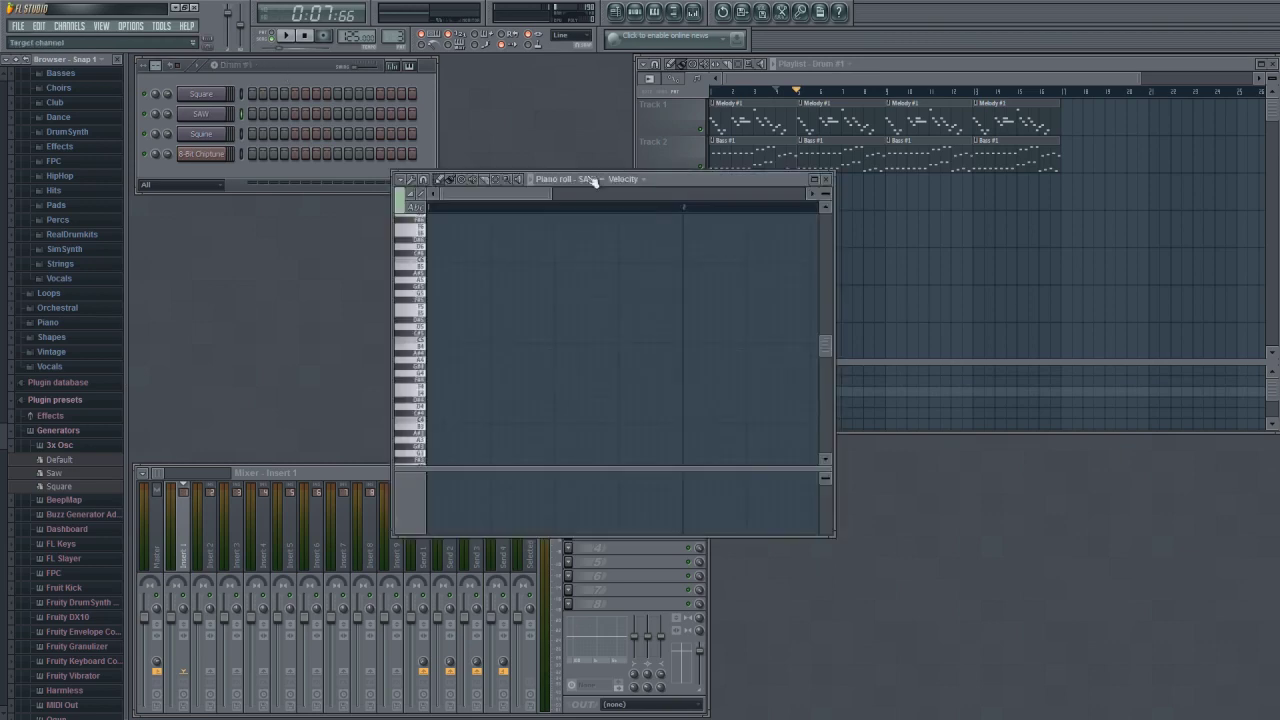
{"action": "left_click", "coordinate": [601, 180]}
{"action": "left_click", "coordinate": [605, 243]}
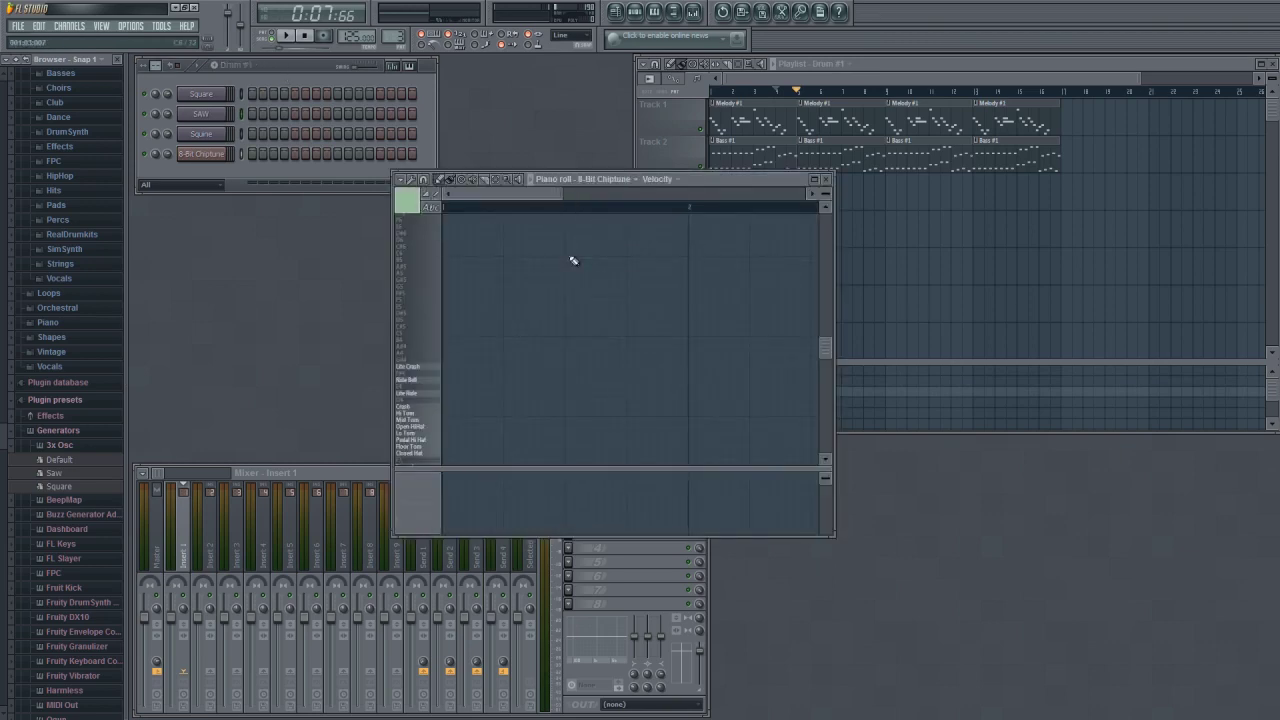
Place a Kick Drum note on each of the four beats of bar 1
{"action": "scroll", "coordinate": [608, 243], "scroll_direction": "down", "scroll_amount": 5}
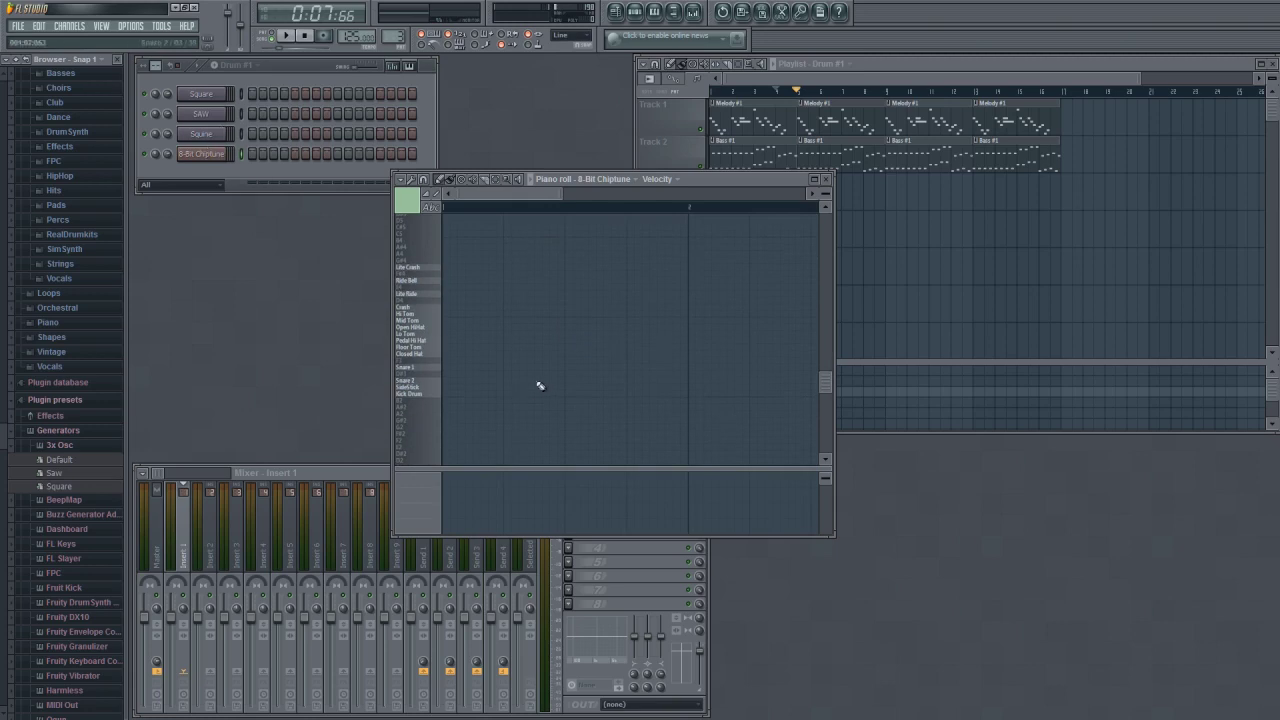
{"action": "left_click", "coordinate": [449, 398]}
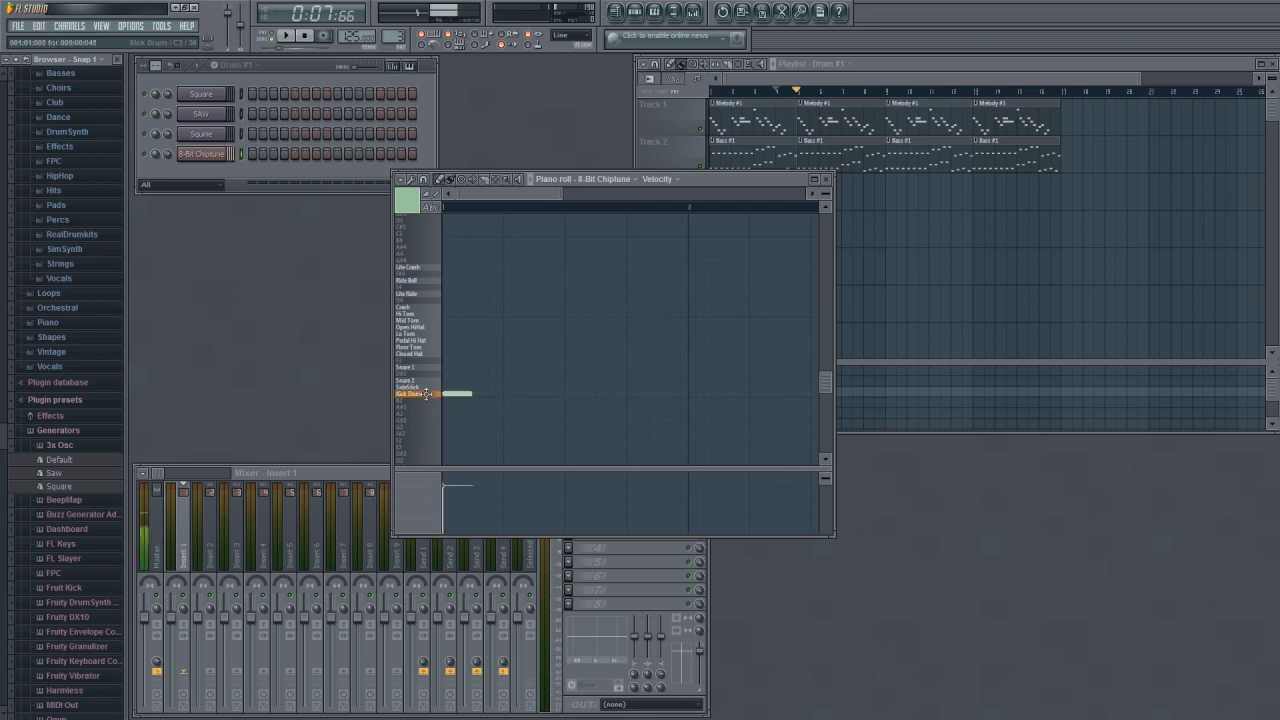
{"action": "left_click", "coordinate": [509, 397]}
{"action": "left_click", "coordinate": [569, 396]}
{"action": "left_click", "coordinate": [630, 394]}
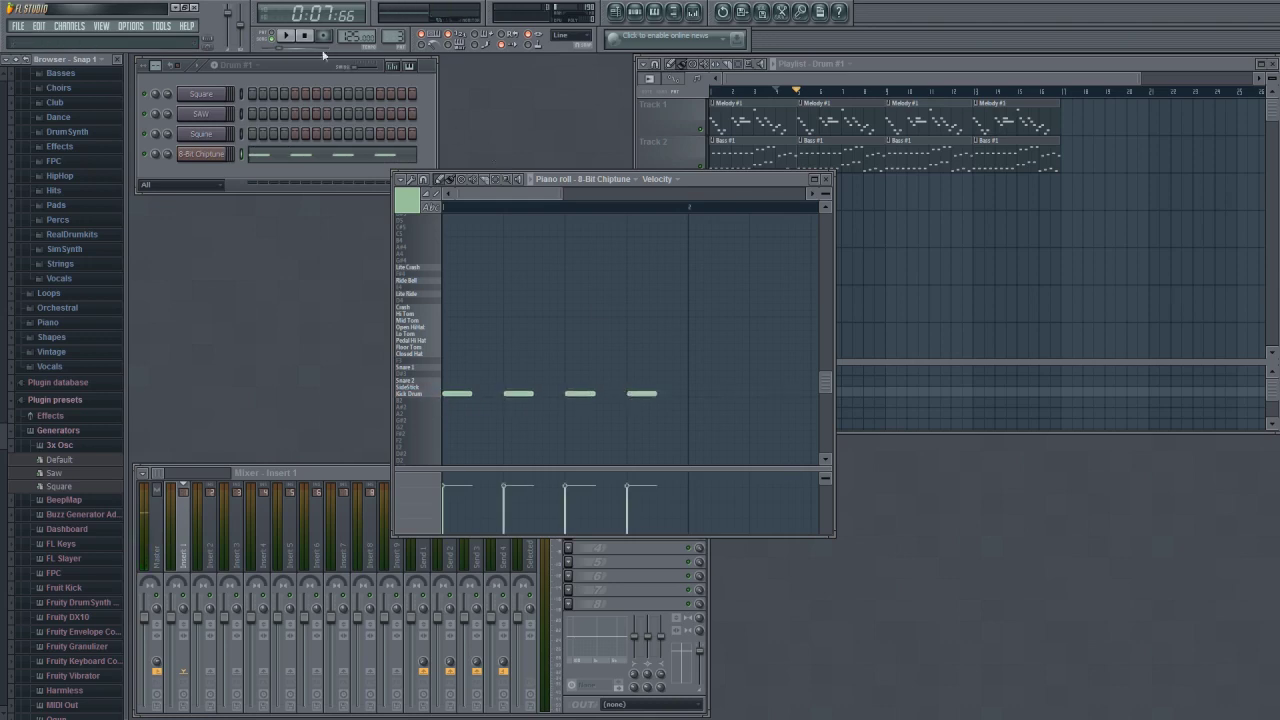
Loop the drum pattern and add Snare 1 hits on beats 2 and 4 of bar 1
{"action": "left_click", "coordinate": [286, 37]}
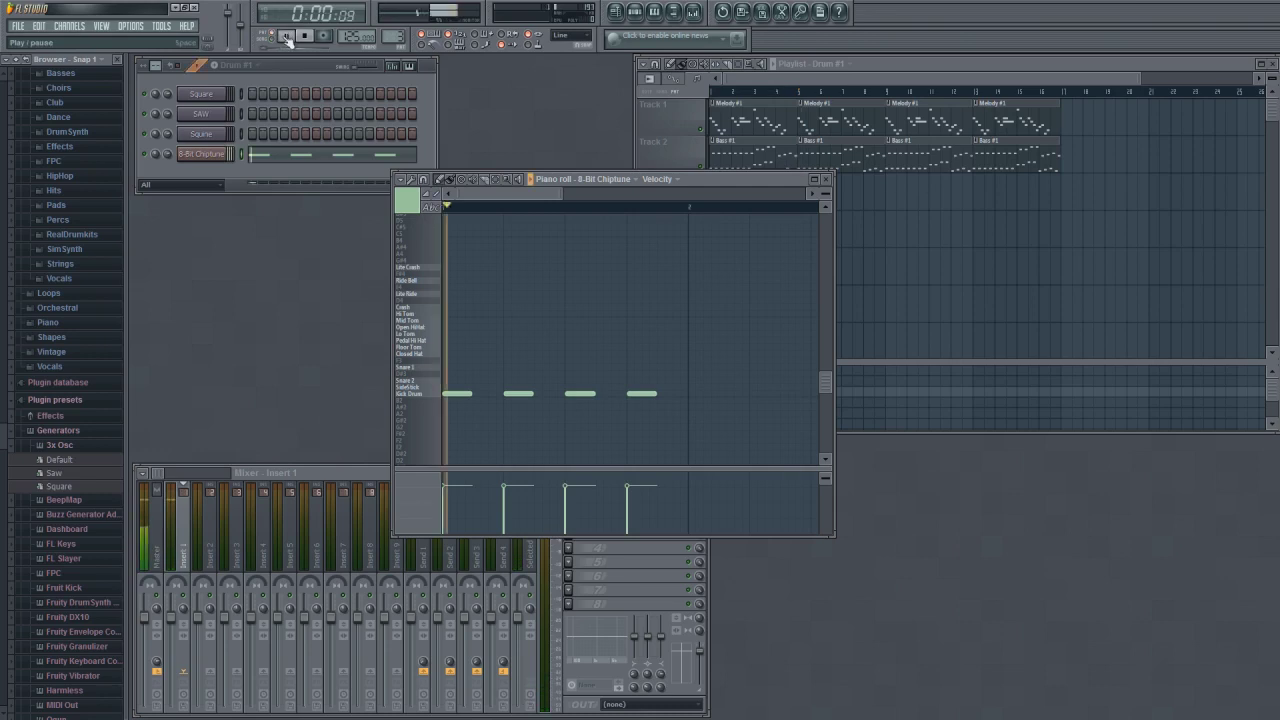
{"action": "left_click", "coordinate": [286, 37]}
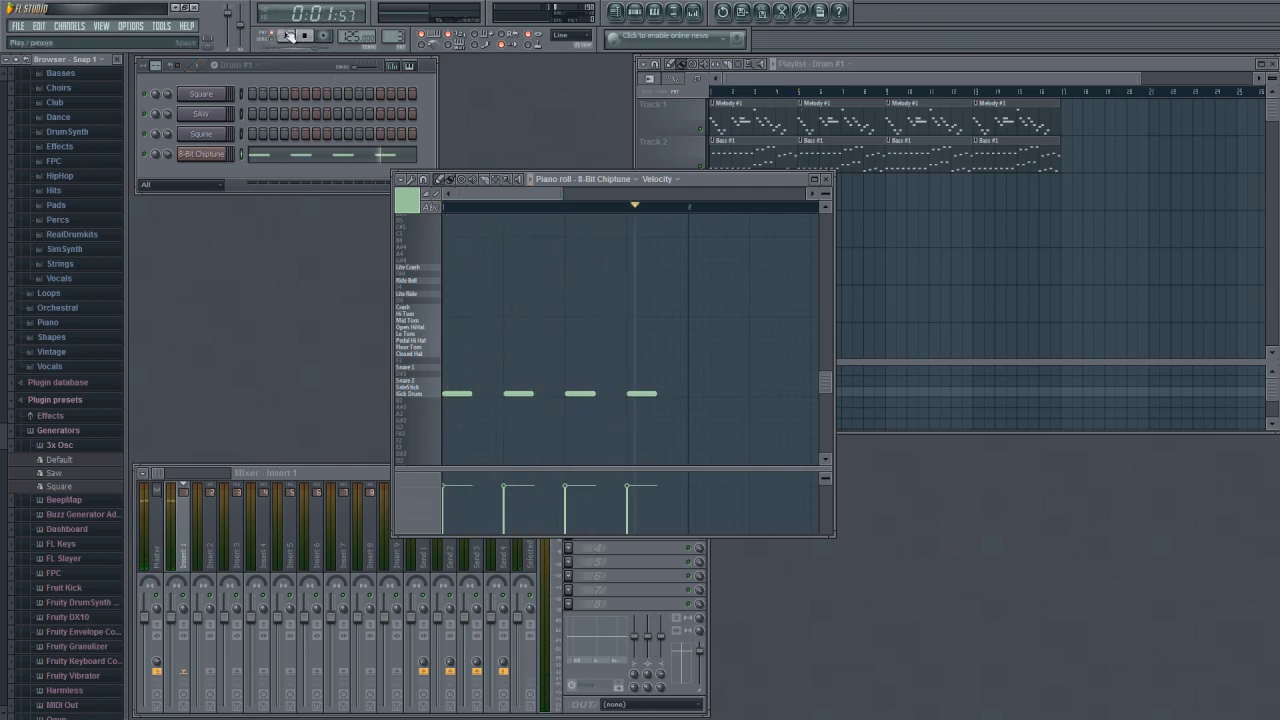
{"action": "left_click", "coordinate": [306, 37]}
{"action": "key", "text": "space"}
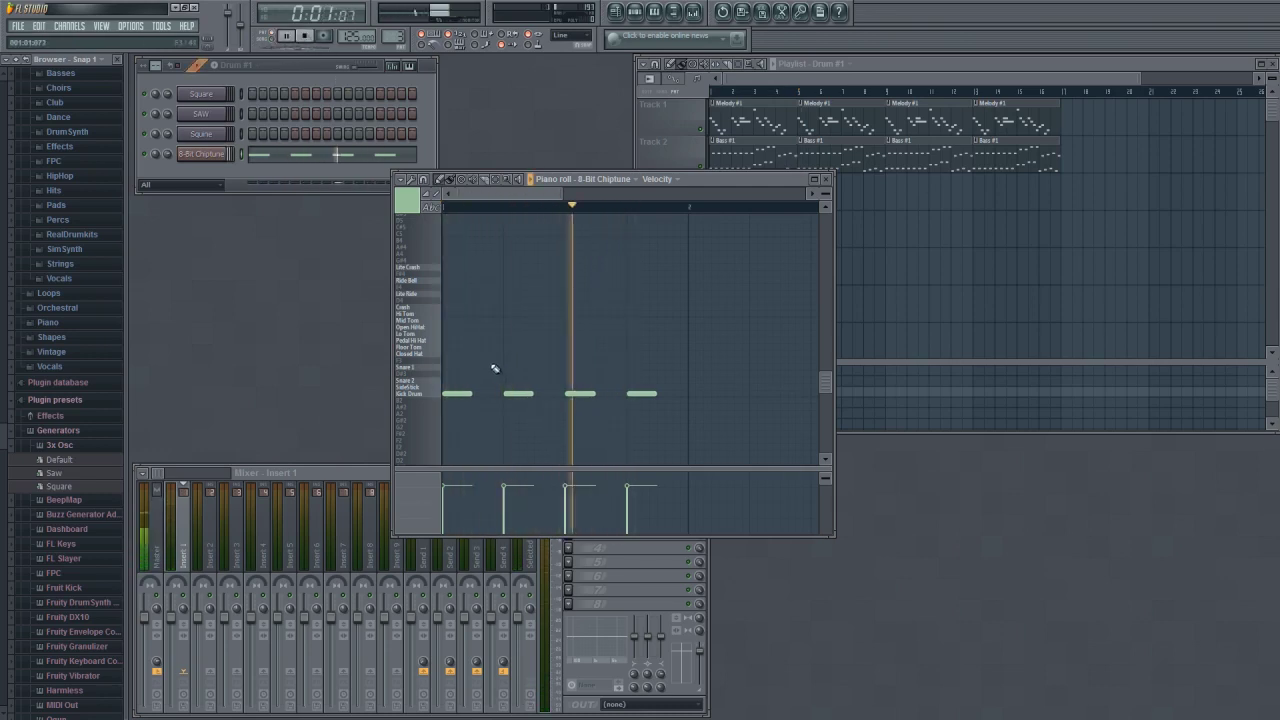
{"action": "left_click", "coordinate": [518, 367]}
{"action": "left_click", "coordinate": [641, 367]}
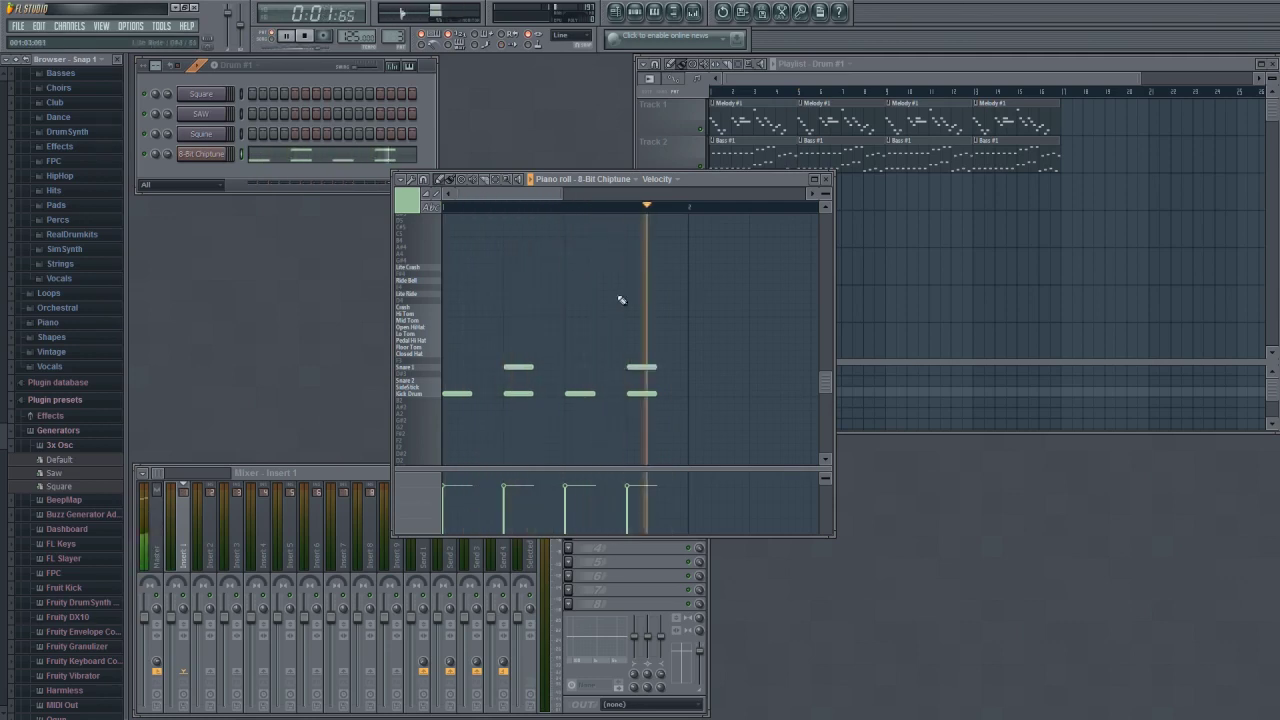
Add Closed Hat notes on the four off-beats of bar 1 while the pattern plays
{"action": "left_click", "coordinate": [482, 353]}
{"action": "left_click", "coordinate": [542, 353]}
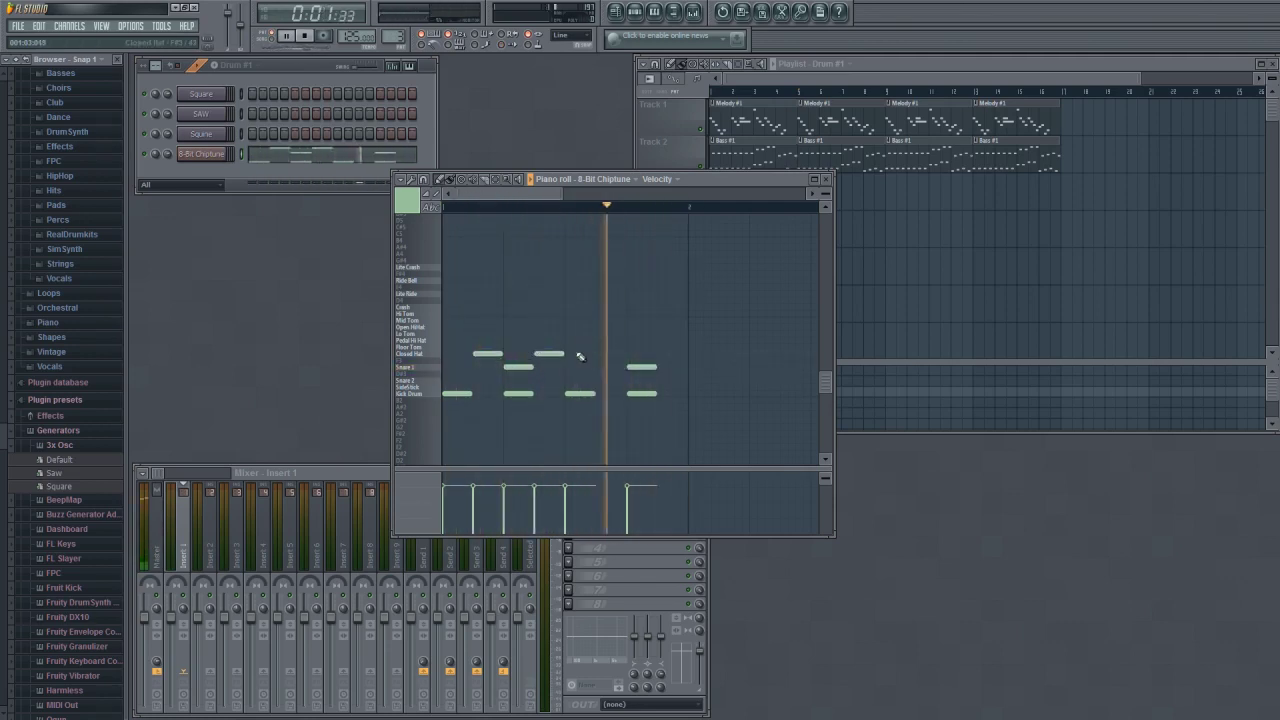
{"action": "left_click", "coordinate": [603, 353]}
{"action": "left_click", "coordinate": [664, 353]}
Add a short extra Snare 1 hit at the very end of bar 1, and stop the pattern playback
{"action": "left_click", "coordinate": [309, 40]}
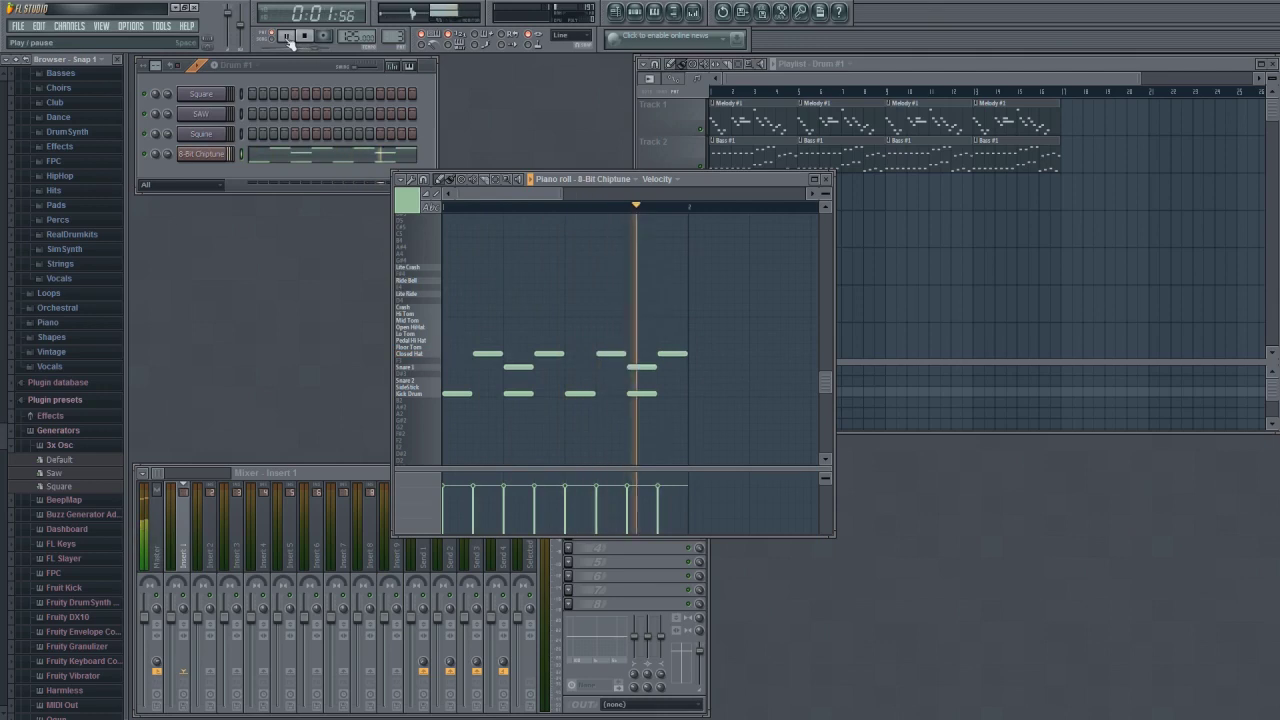
{"action": "left_click", "coordinate": [680, 367]}
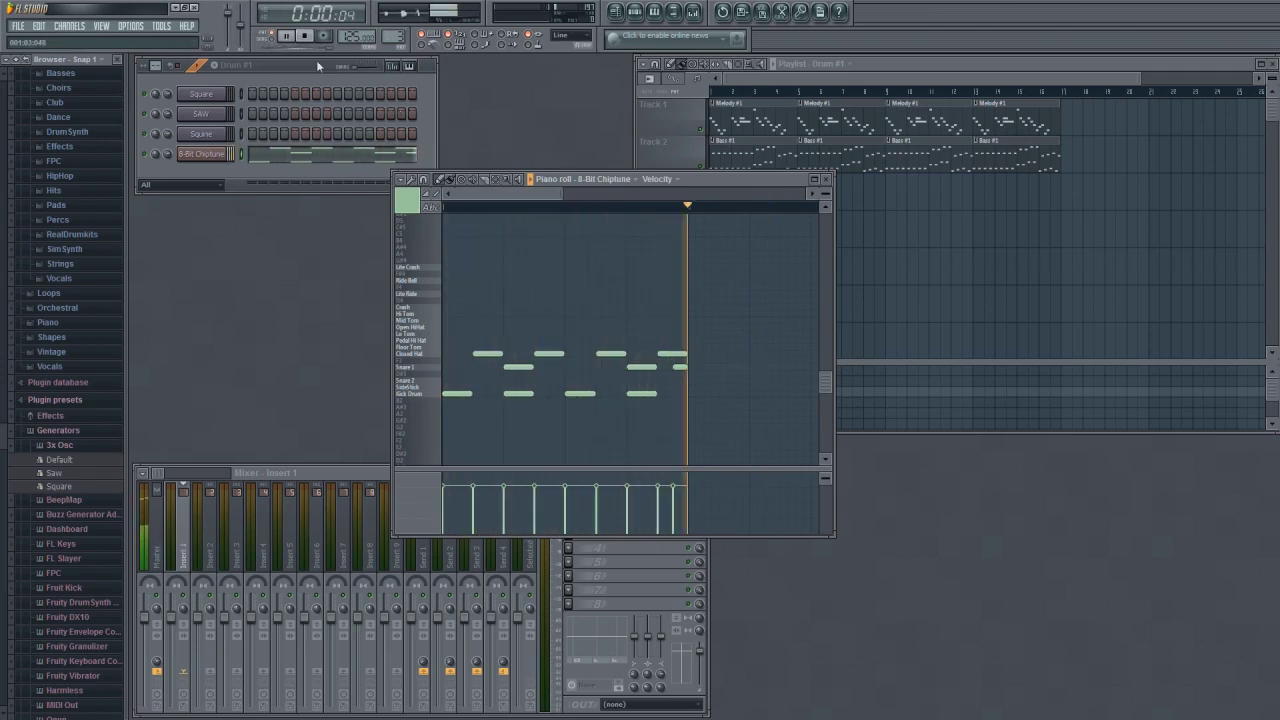
{"action": "left_click", "coordinate": [291, 40]}
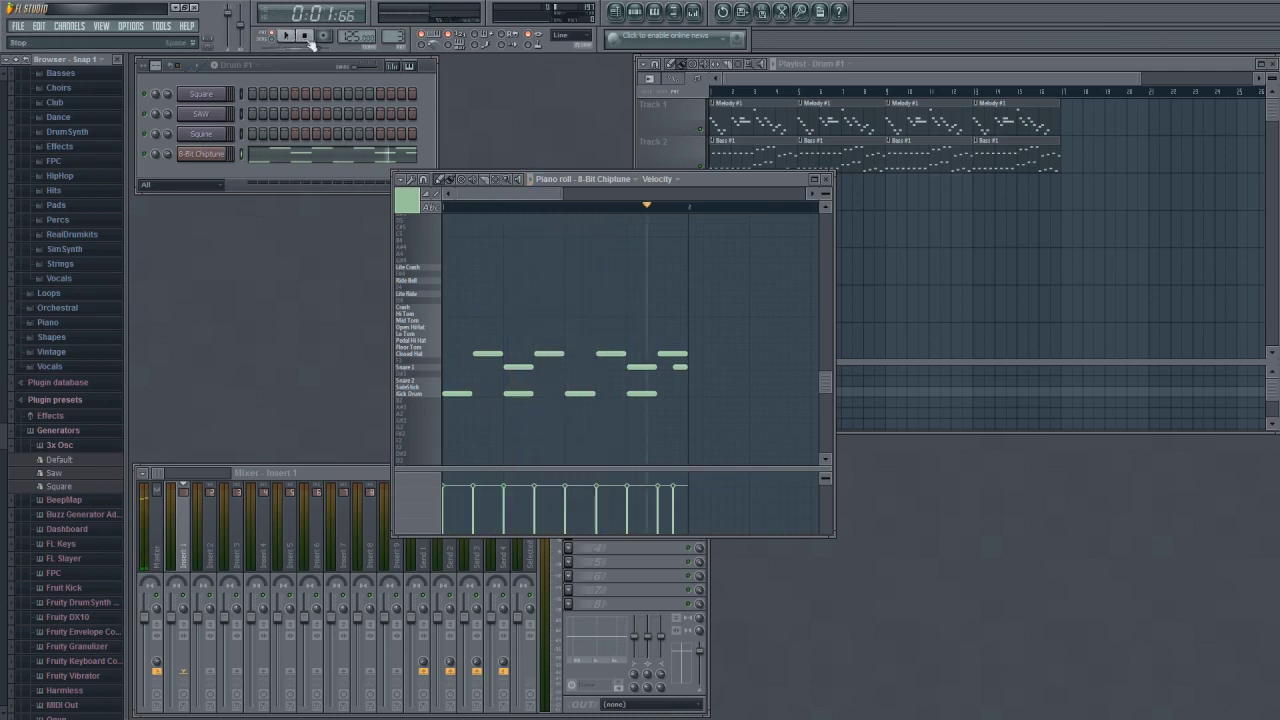
{"action": "left_click", "coordinate": [307, 37]}
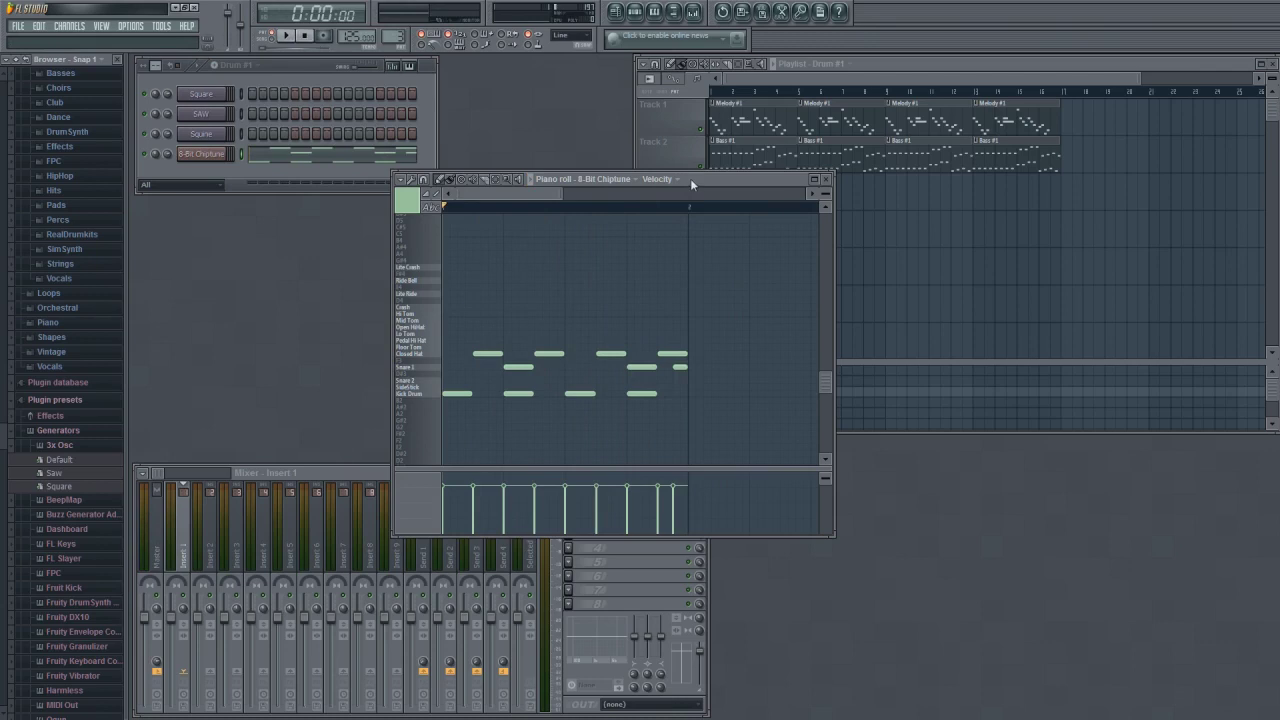
Place four consecutive Drum #1 clips on Track 3 of the playlist and briefly play the arrangement in song mode
{"action": "left_click", "coordinate": [780, 168]}
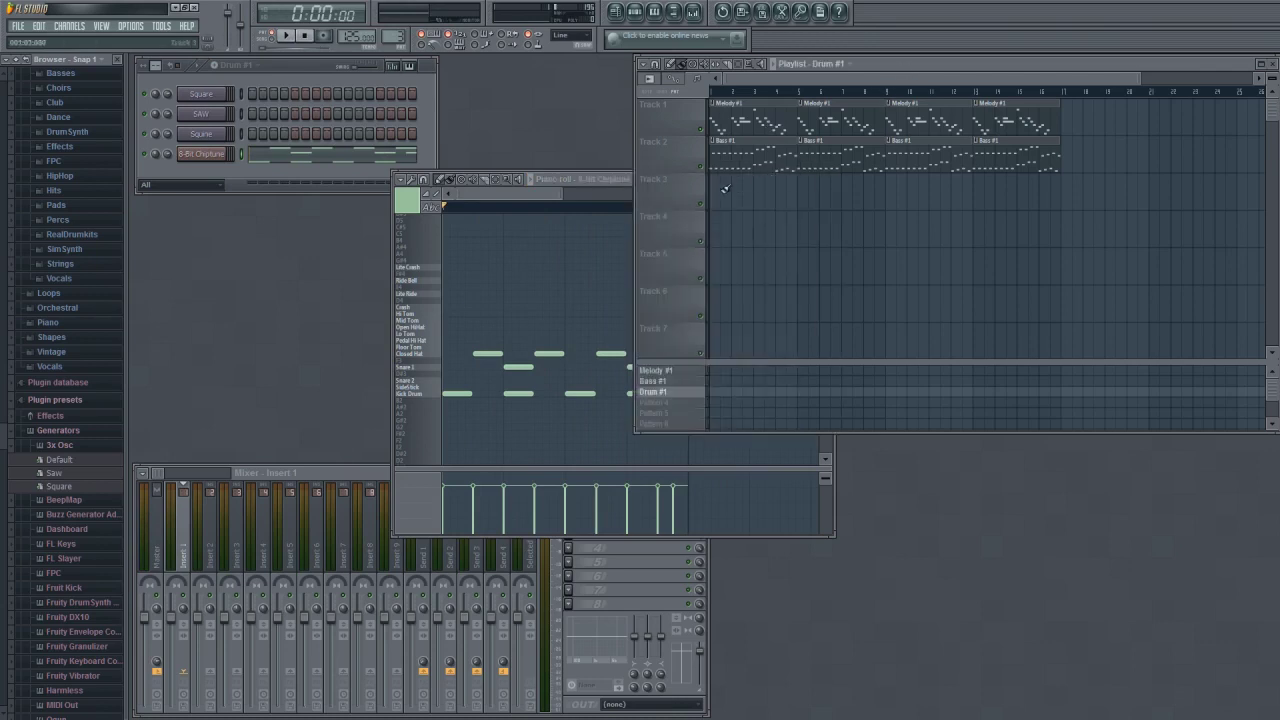
{"action": "left_click_drag", "start_coordinate": [764, 192], "coordinate": [798, 192]}
{"action": "left_click", "coordinate": [290, 38]}
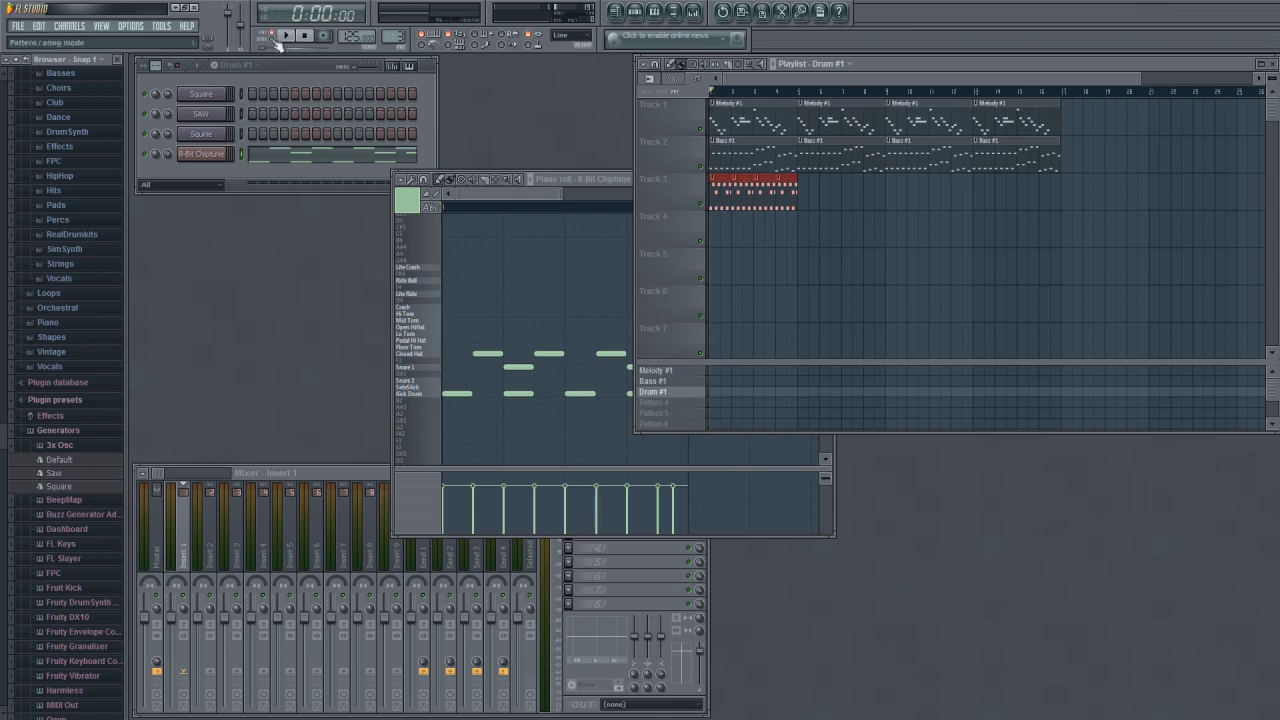
{"action": "key", "text": "space"}
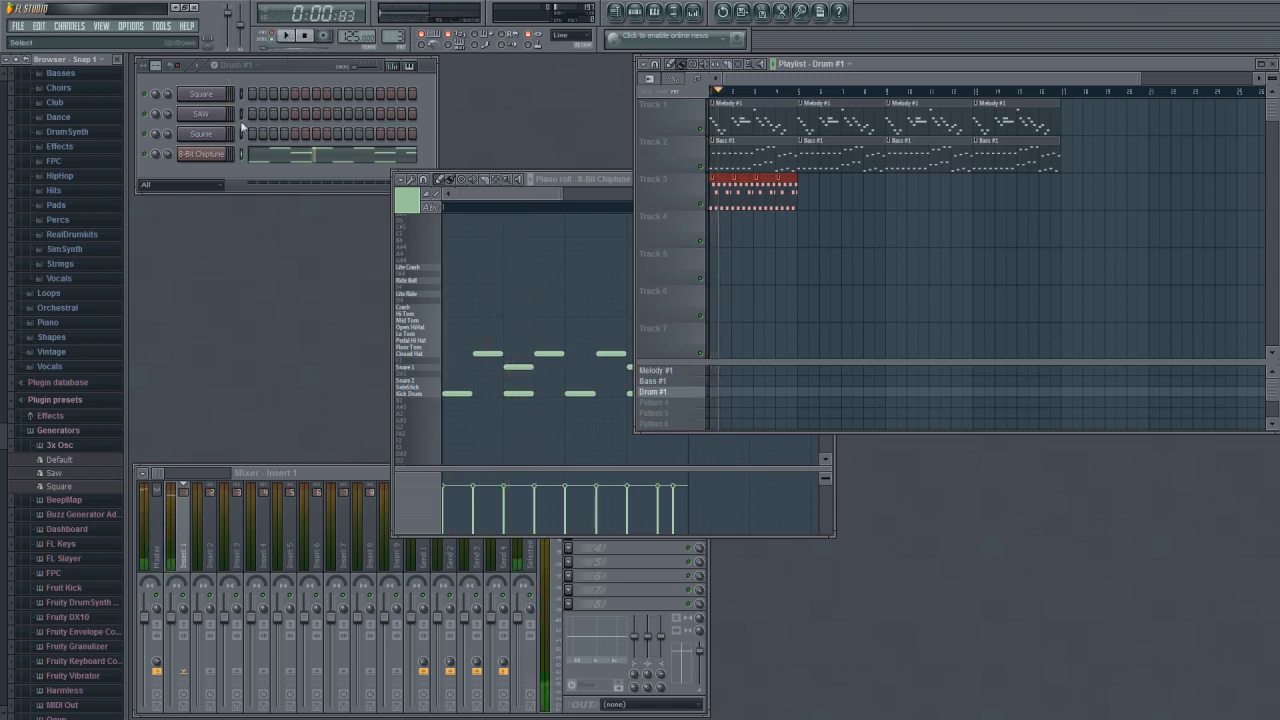
Open the Melody #1 pattern, lower the Square channel's volume, and play the arrangement to check the balance
{"action": "double_click", "coordinate": [655, 370]}
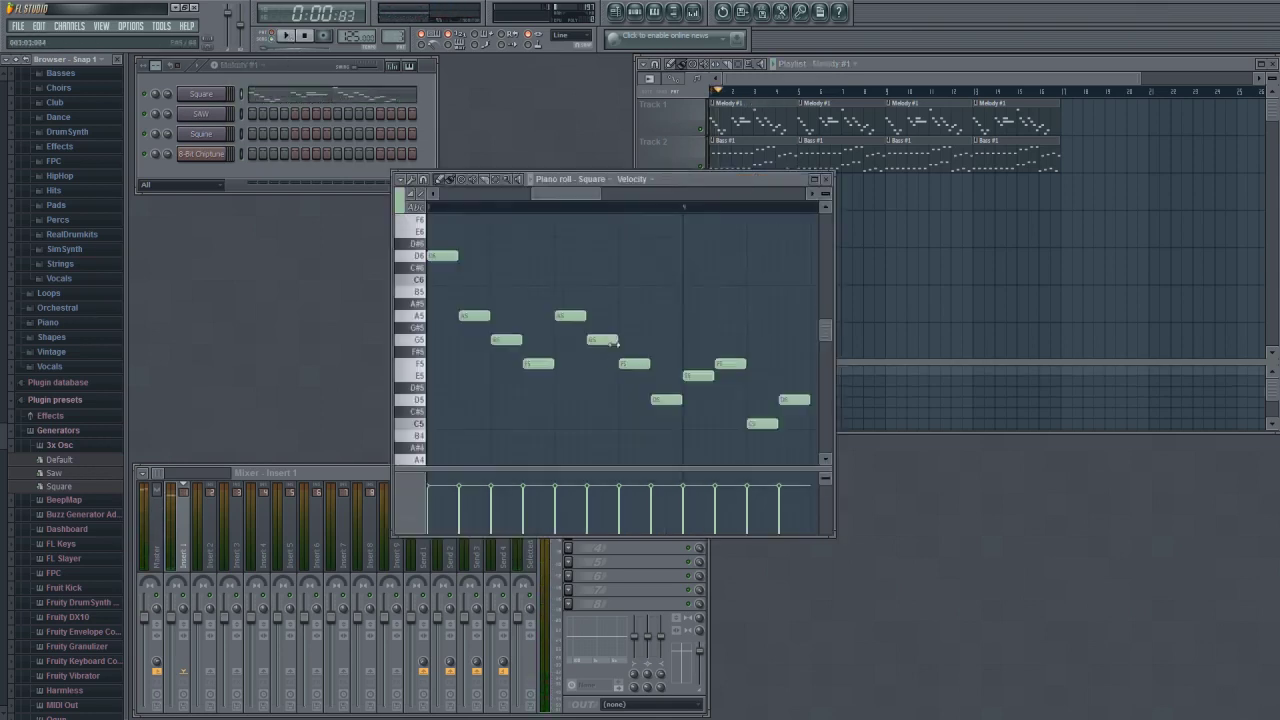
{"action": "key", "text": "ctrl+a"}
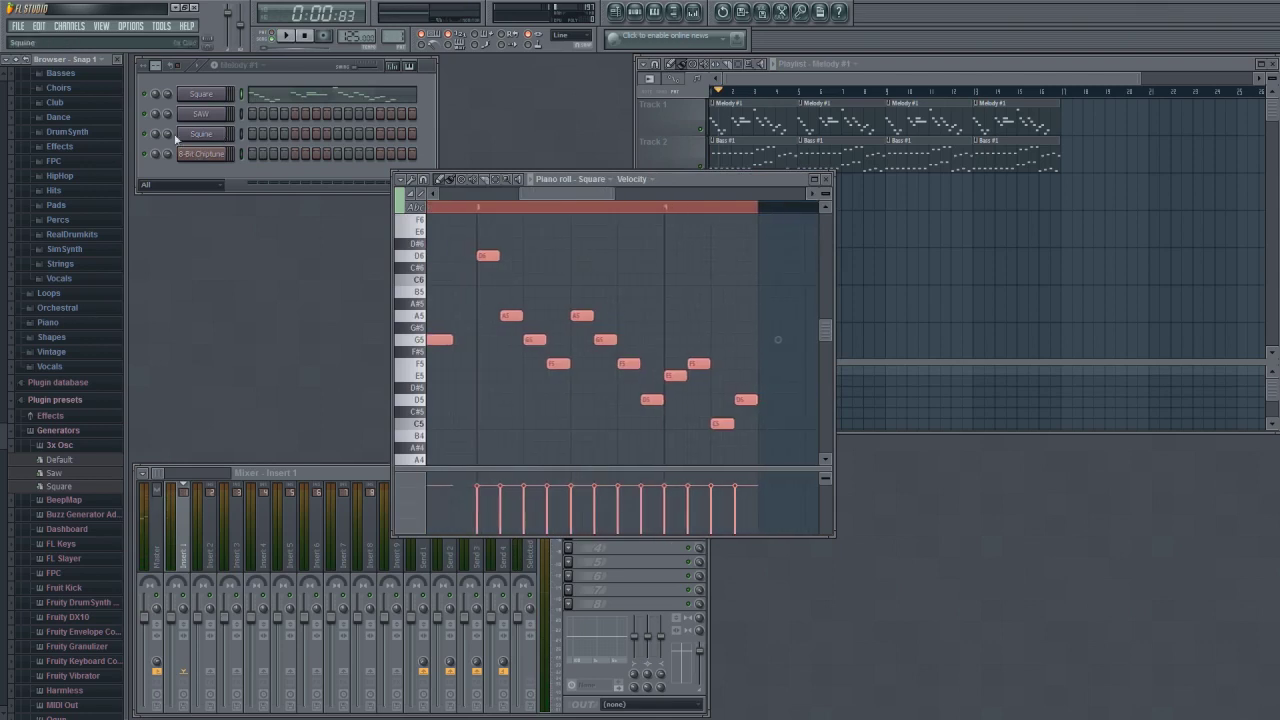
{"action": "left_click", "coordinate": [169, 95]}
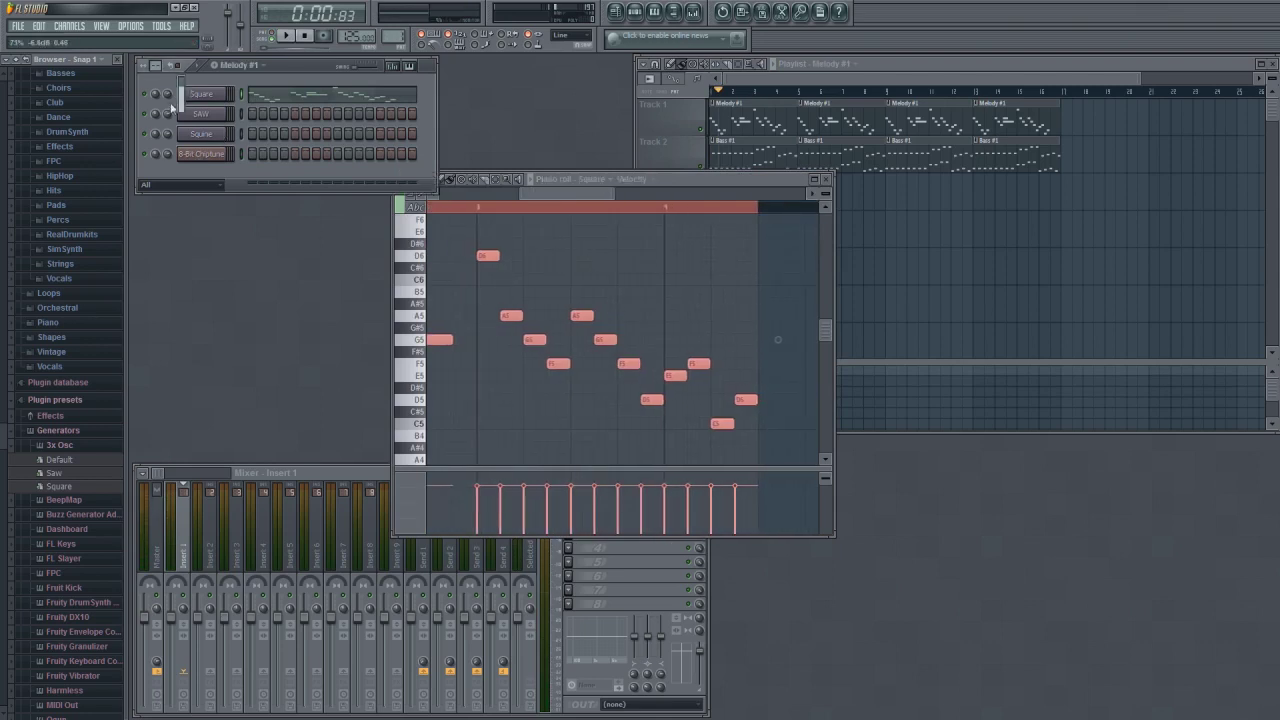
{"action": "left_click", "coordinate": [286, 36]}
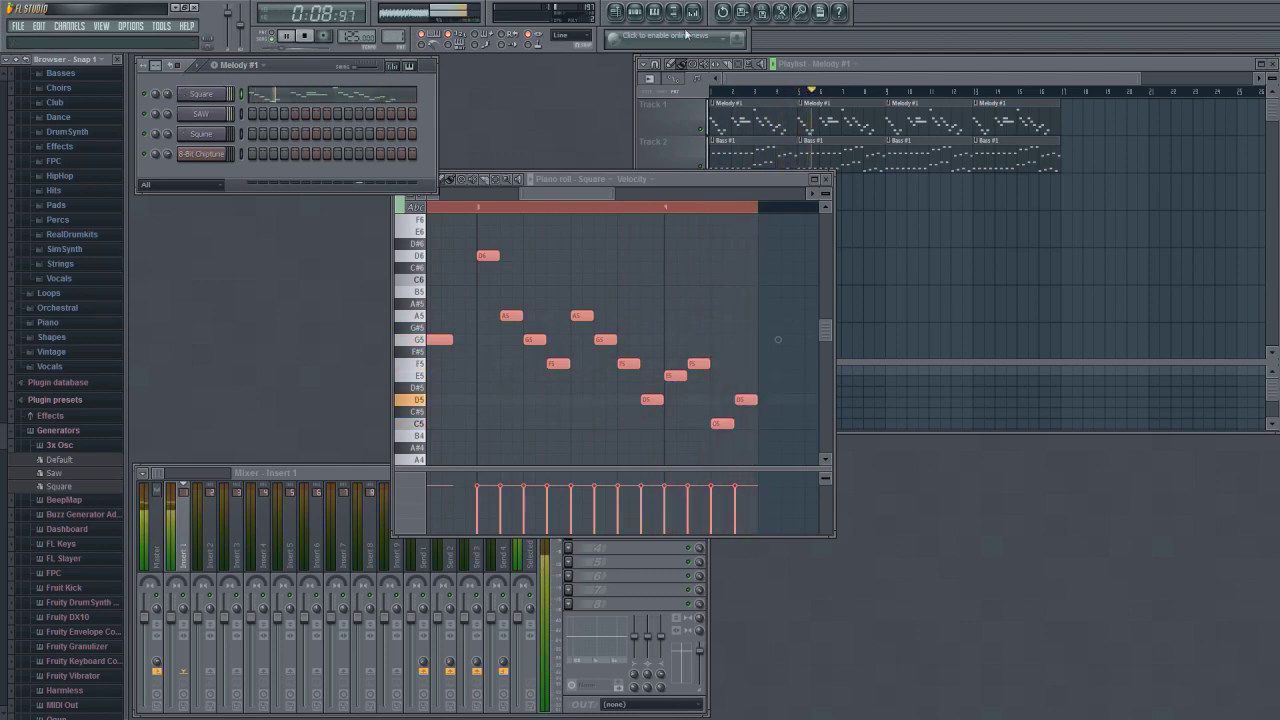
{"action": "left_click", "coordinate": [305, 36]}
Bring the playlist forward and open the FPC plugin of the 8-Bit Chiptune channel
{"action": "left_click", "coordinate": [881, 64]}
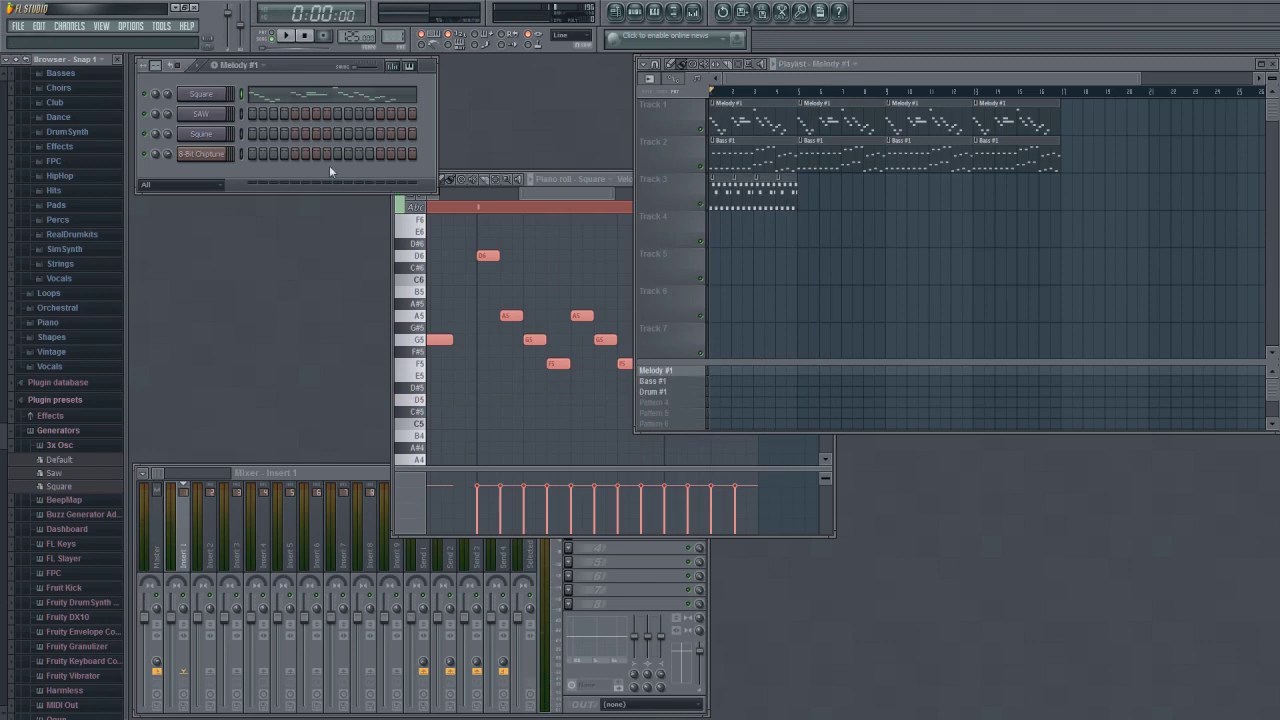
{"action": "left_click", "coordinate": [197, 158]}
{"action": "left_click", "coordinate": [359, 180]}
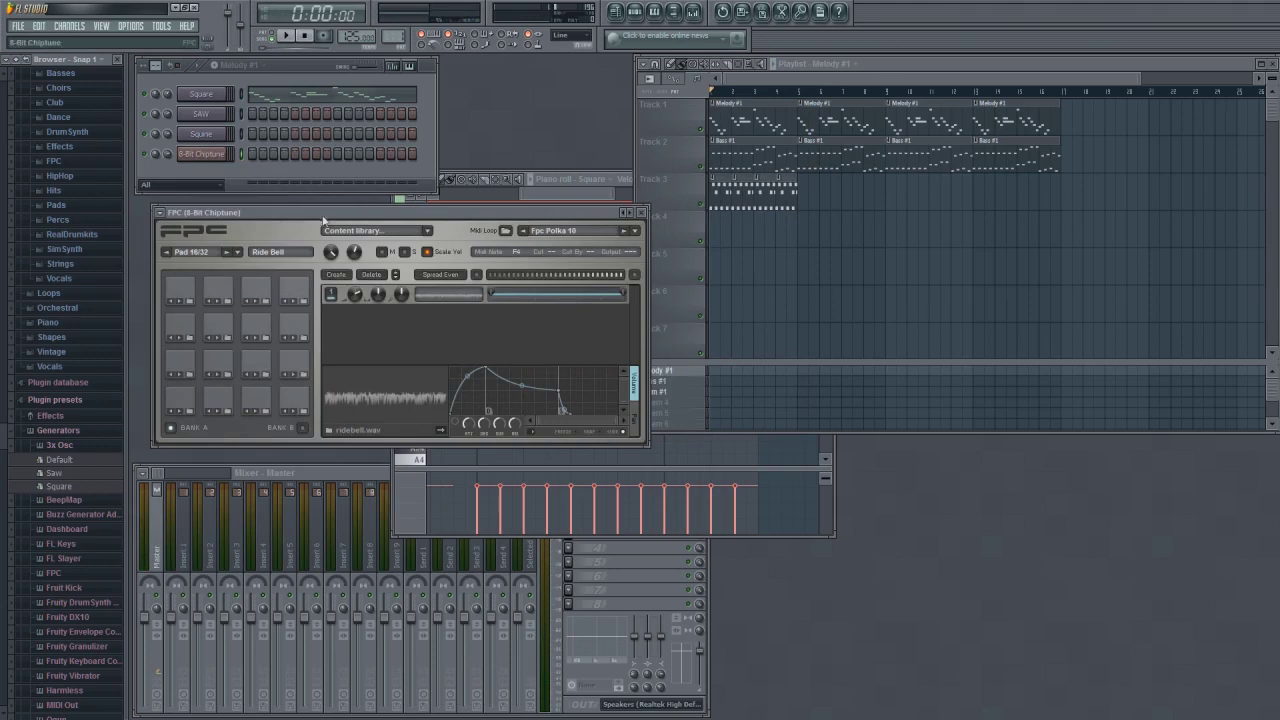
Route the Square, SAW and Squine channels to mixer tracks 1, 2 and 3 respectively
{"action": "left_click_drag", "start_coordinate": [324, 216], "coordinate": [311, 218]}
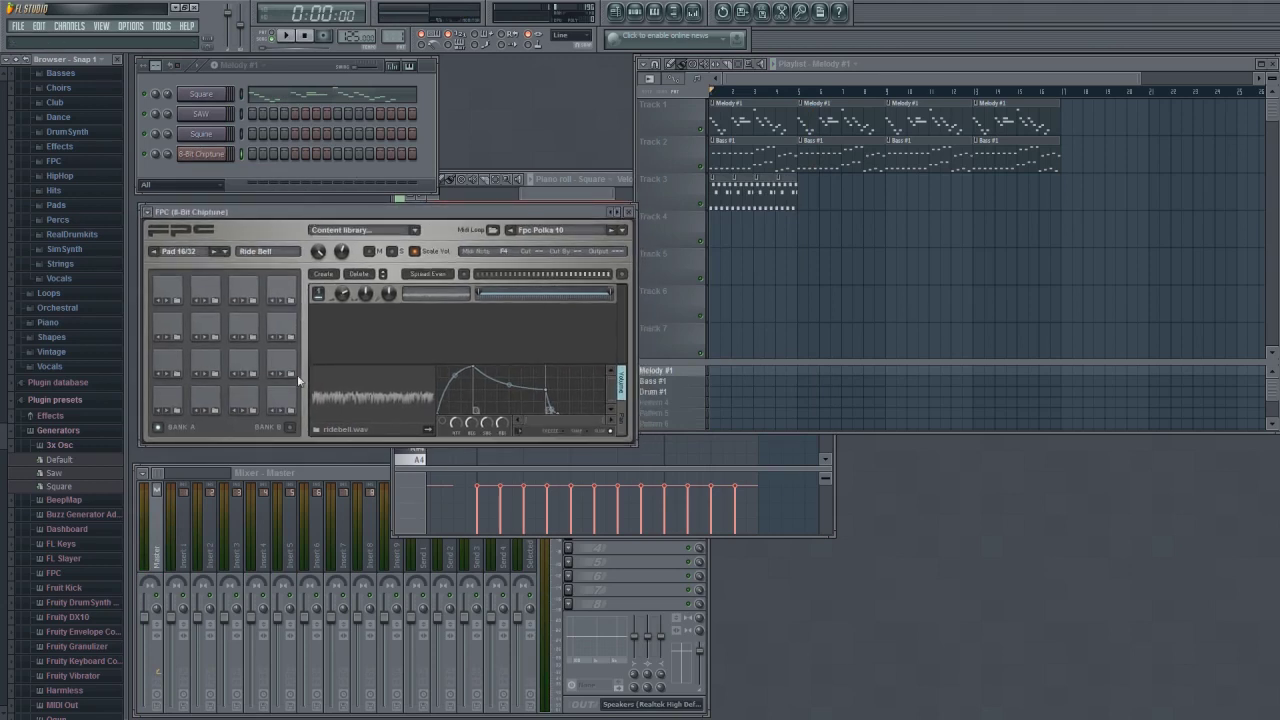
{"action": "left_click", "coordinate": [207, 96]}
{"action": "left_click", "coordinate": [205, 116]}
{"action": "left_click", "coordinate": [208, 97]}
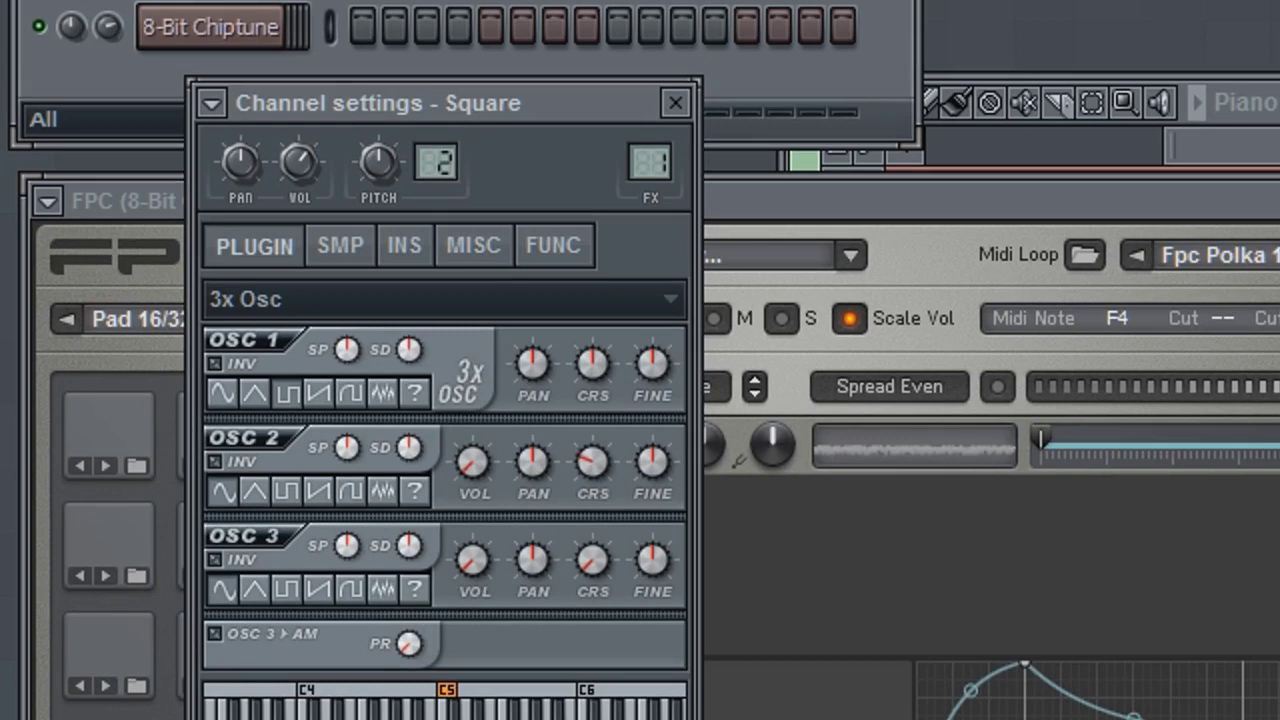
{"action": "key", "text": "Down"}
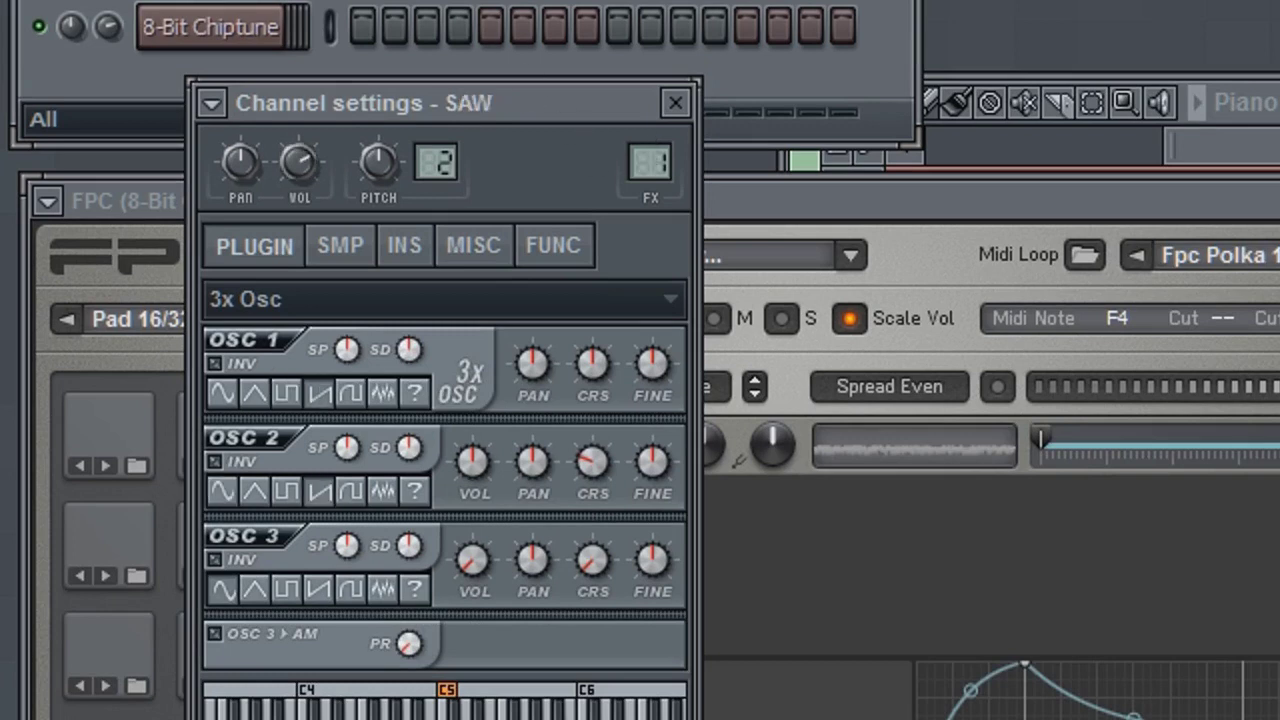
{"action": "left_click_drag", "start_coordinate": [681, 186], "coordinate": [681, 160]}
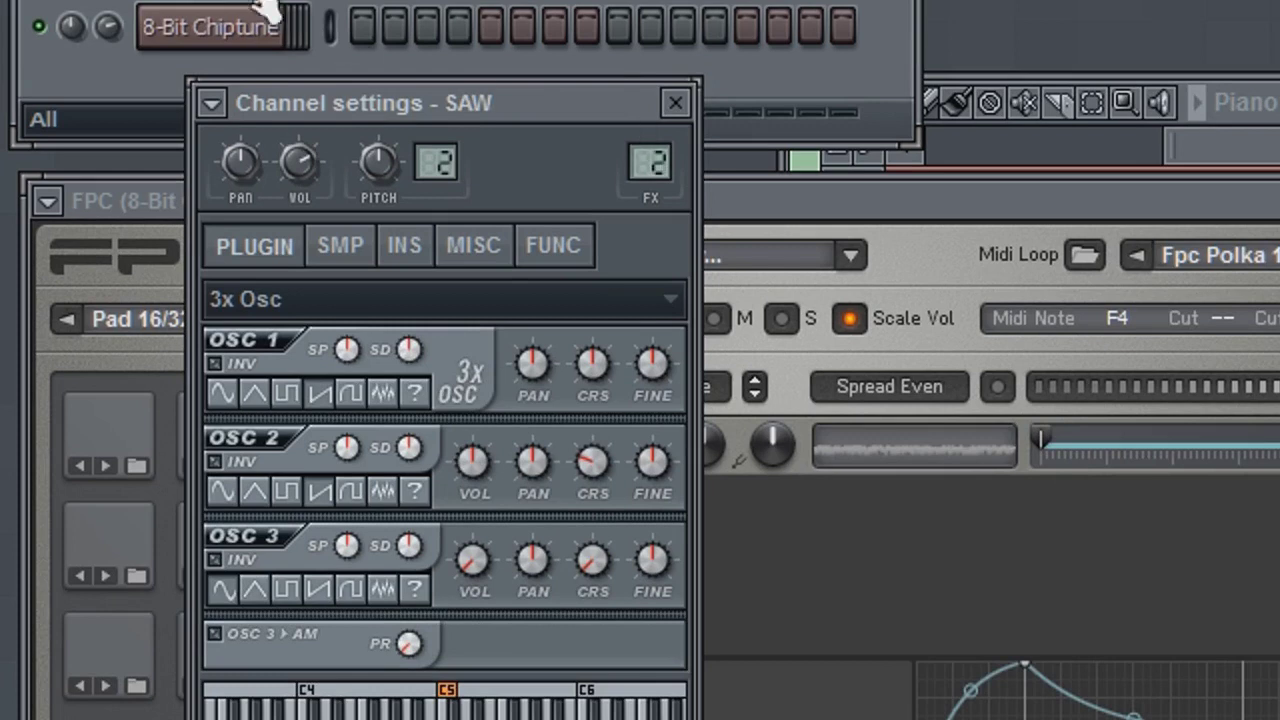
{"action": "key", "text": "Down"}
{"action": "left_click_drag", "start_coordinate": [650, 162], "coordinate": [650, 140]}
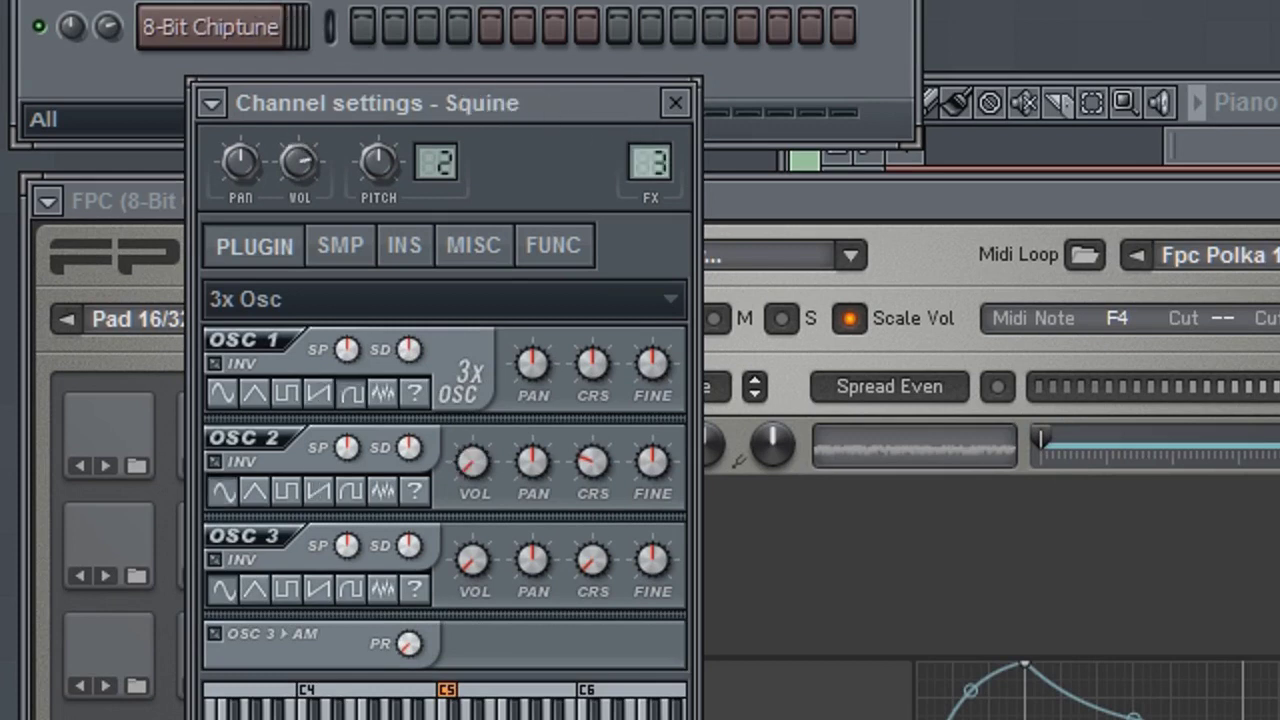
Route the 8-Bit Chiptune channel to mixer track 4 and close its channel settings
{"action": "left_click", "coordinate": [215, 38]}
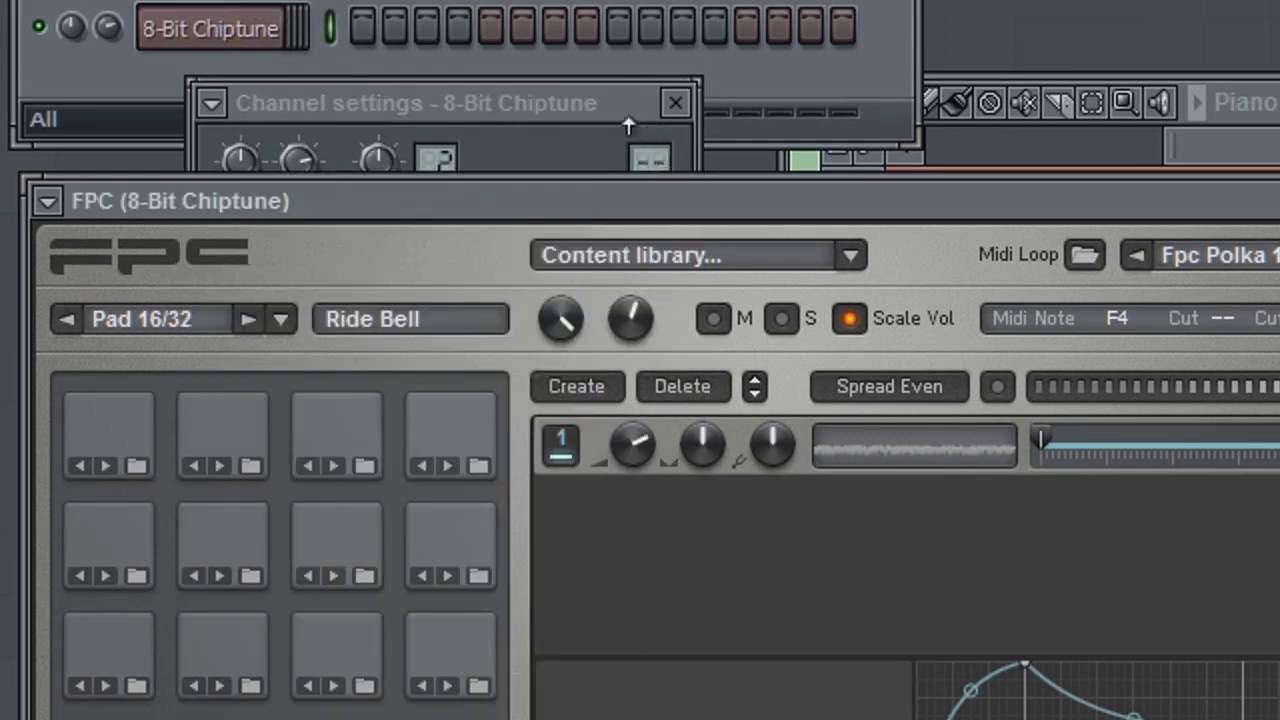
{"action": "left_click", "coordinate": [651, 155]}
{"action": "left_click_drag", "start_coordinate": [662, 165], "coordinate": [662, 150]}
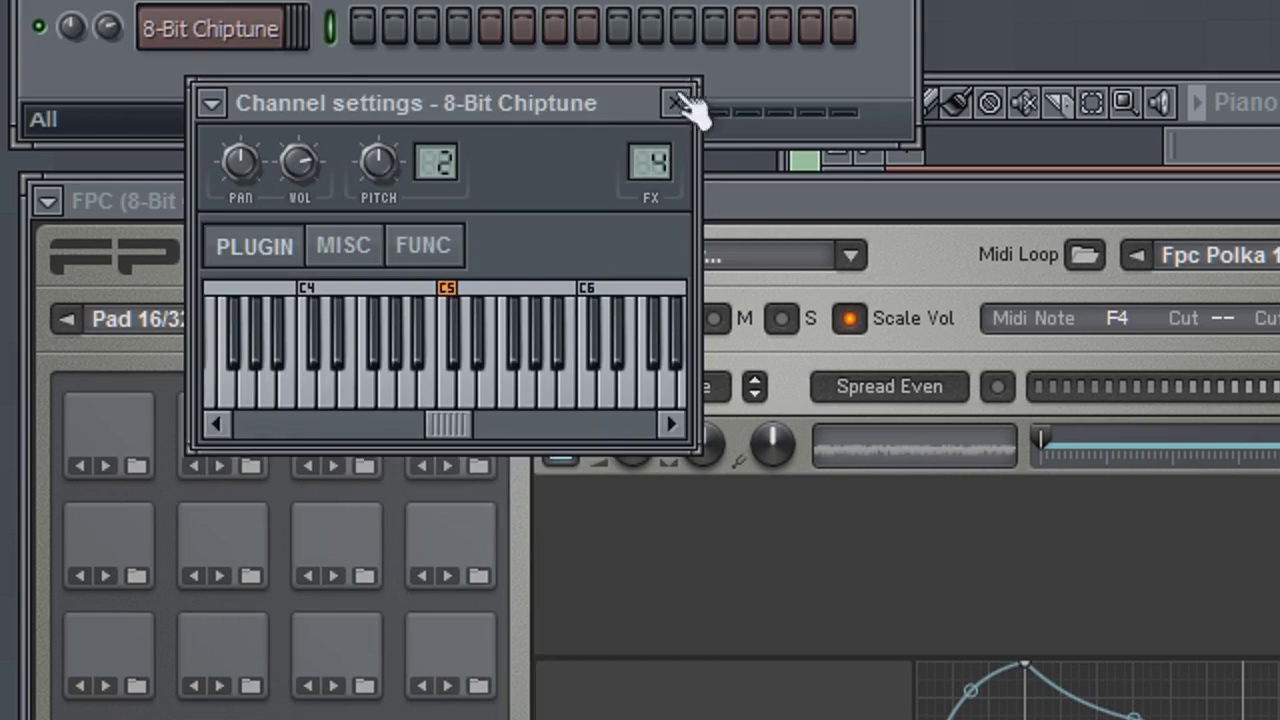
{"action": "left_click", "coordinate": [676, 104]}
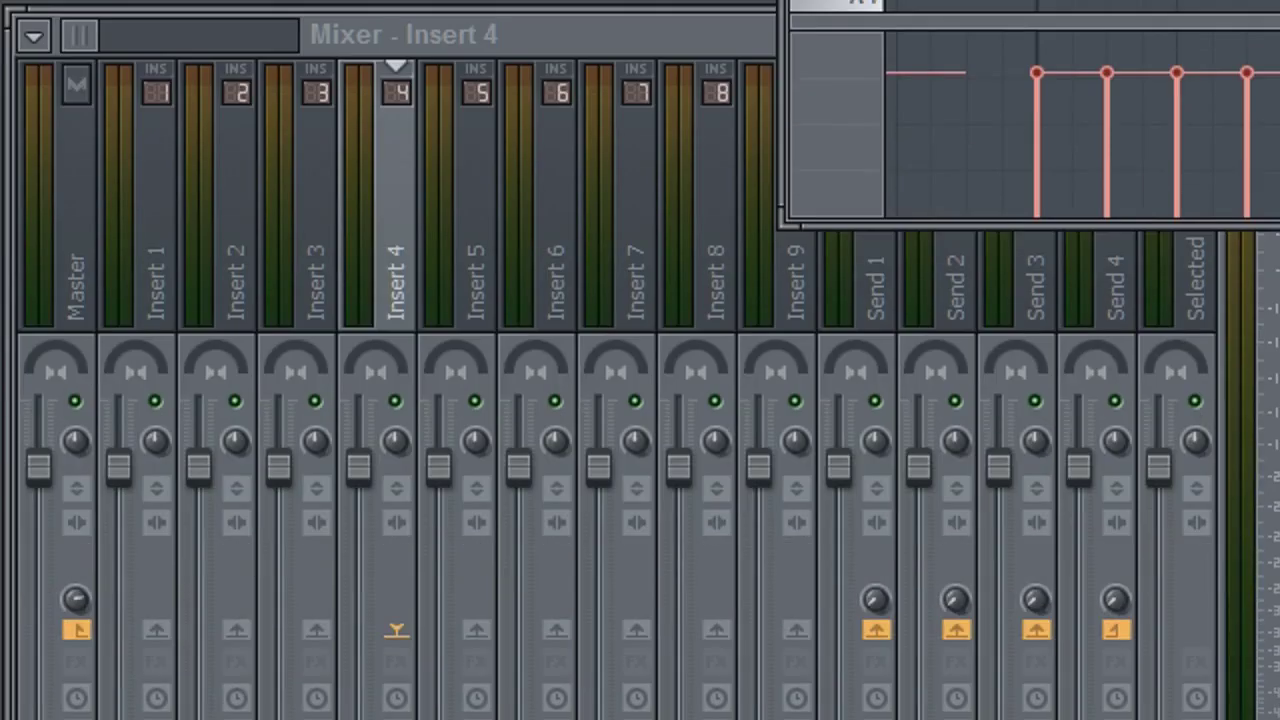
Check the levels of the Master and insert tracks in the mixer during playback
{"action": "left_click", "coordinate": [86, 263]}
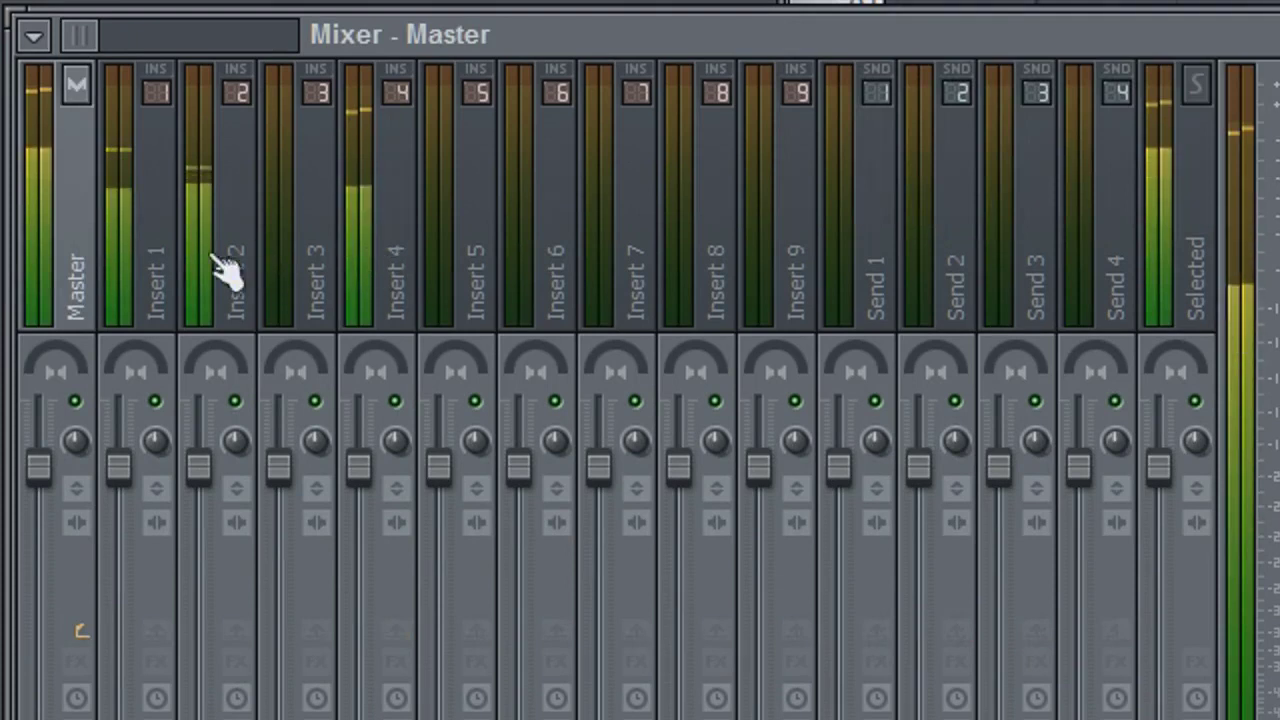
{"action": "left_click", "coordinate": [372, 272]}
{"action": "left_click", "coordinate": [92, 145]}
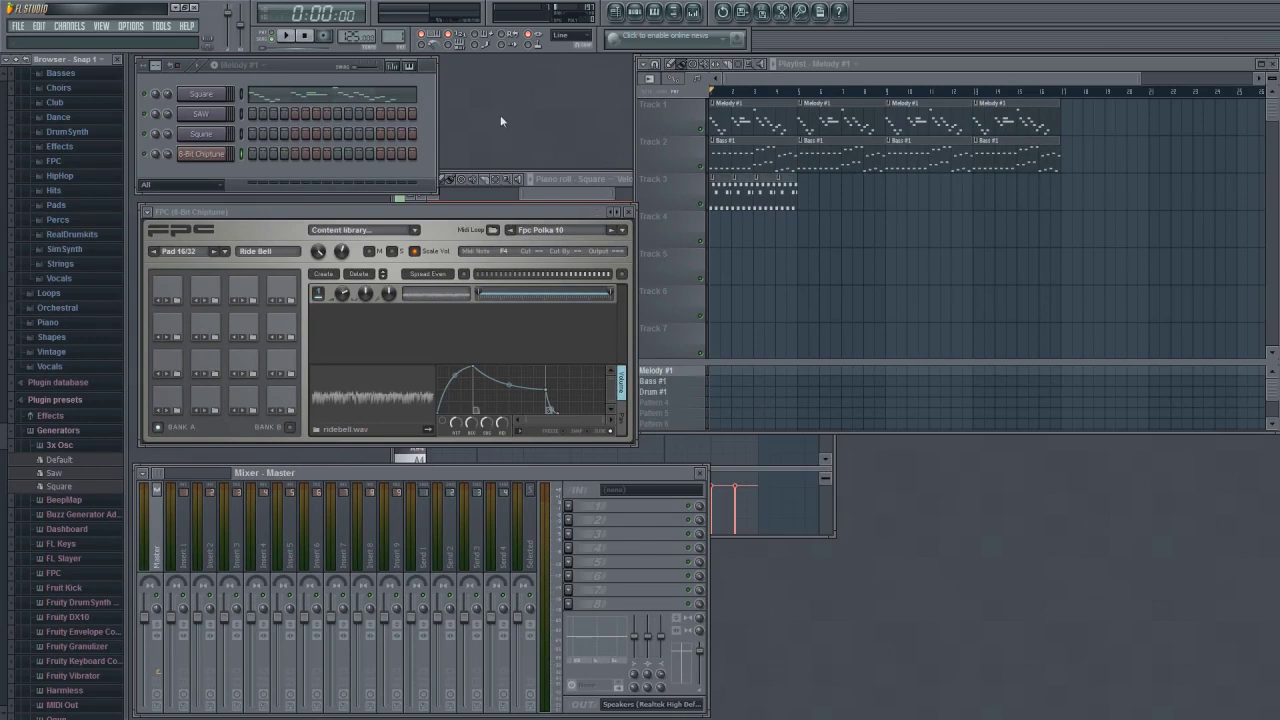
Select all the melody, bass and drum clips in the playlist and shift them to start at bar 9
{"action": "left_click_drag", "start_coordinate": [1066, 246], "coordinate": [905, 117]}
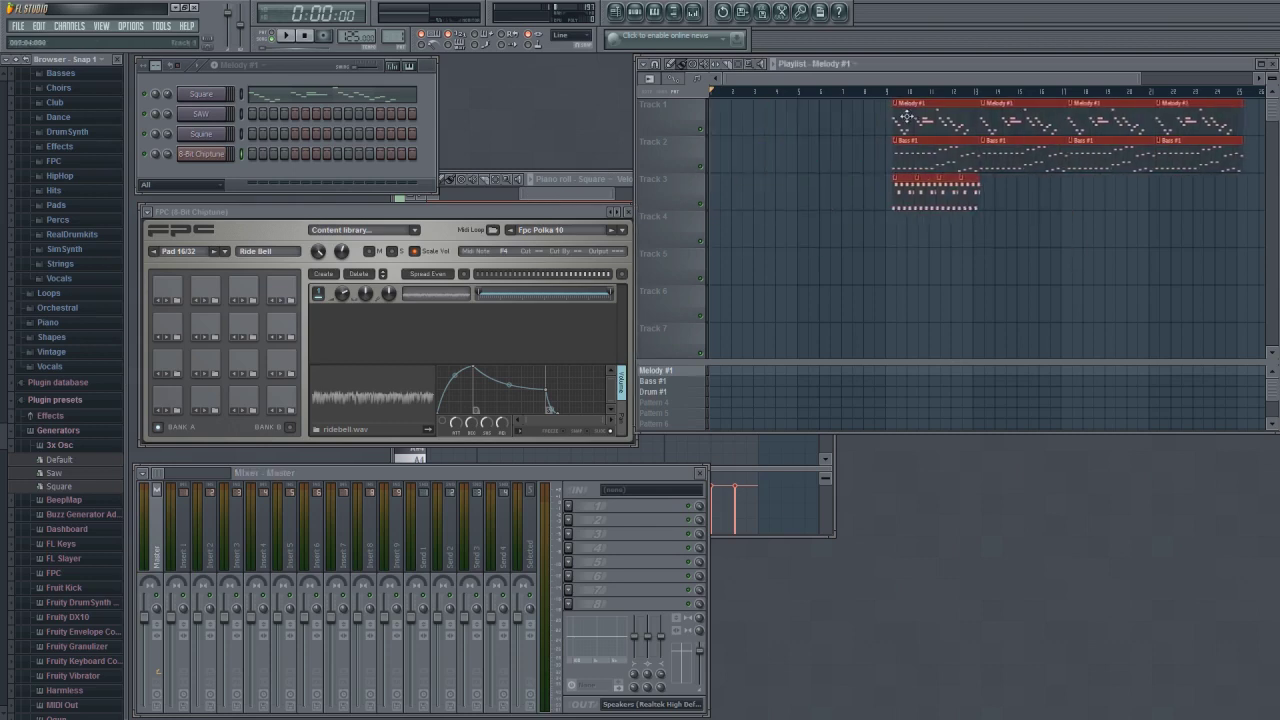
{"action": "scroll", "coordinate": [895, 122], "scroll_direction": "up", "scroll_amount": 3}
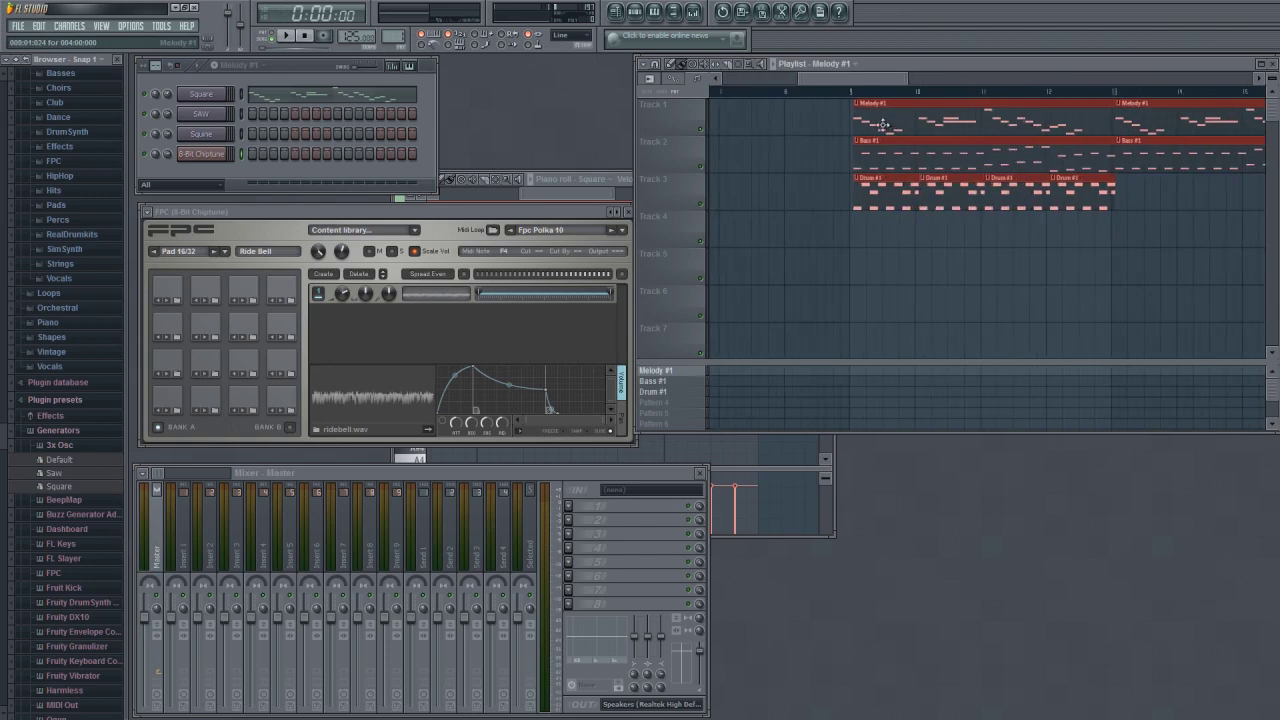
{"action": "scroll", "coordinate": [880, 125], "scroll_direction": "down", "scroll_amount": 4}
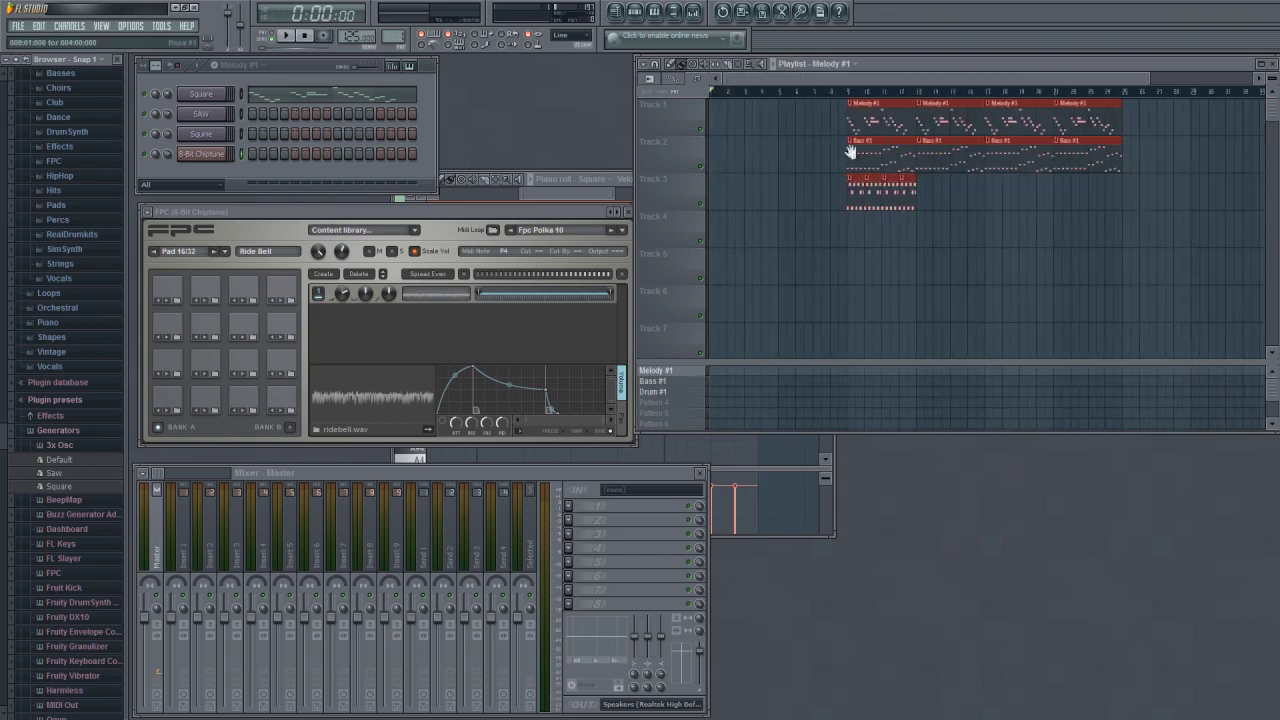
{"action": "scroll", "coordinate": [888, 146], "scroll_direction": "up", "scroll_amount": 2}
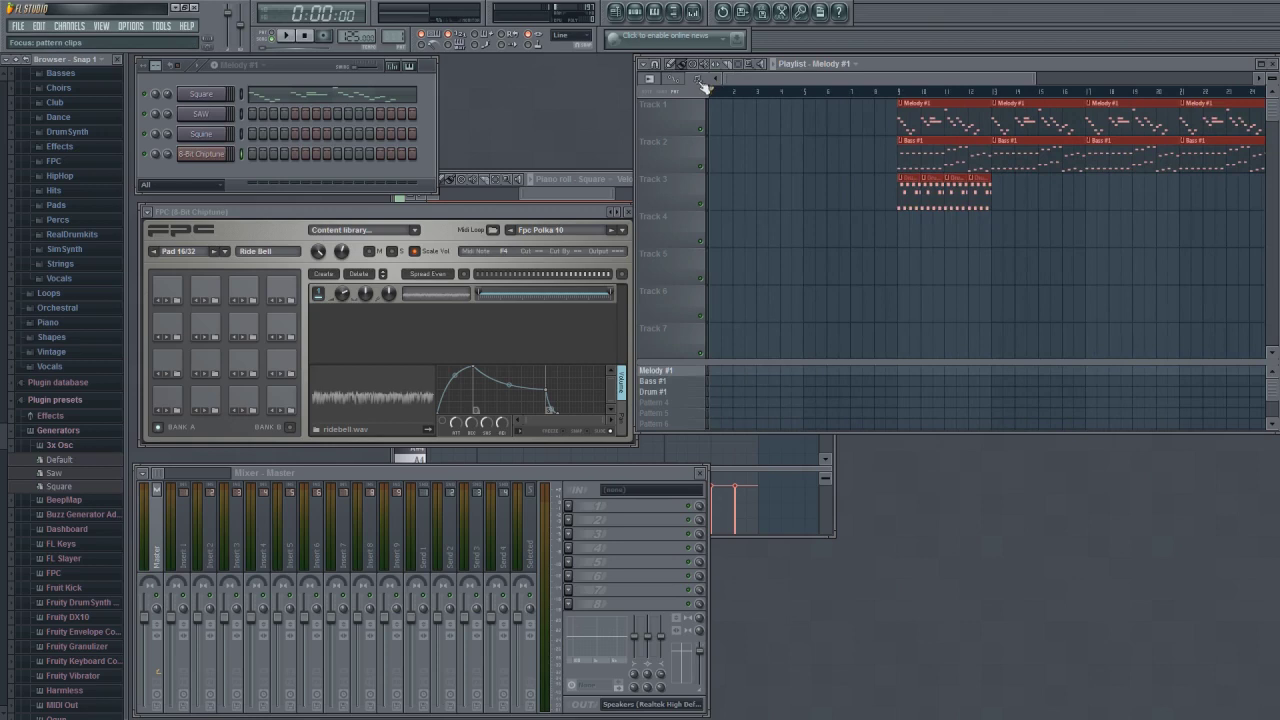
Name Pattern 4 as Intro Melody and open the Square channel's piano roll
{"action": "left_click", "coordinate": [349, 78]}
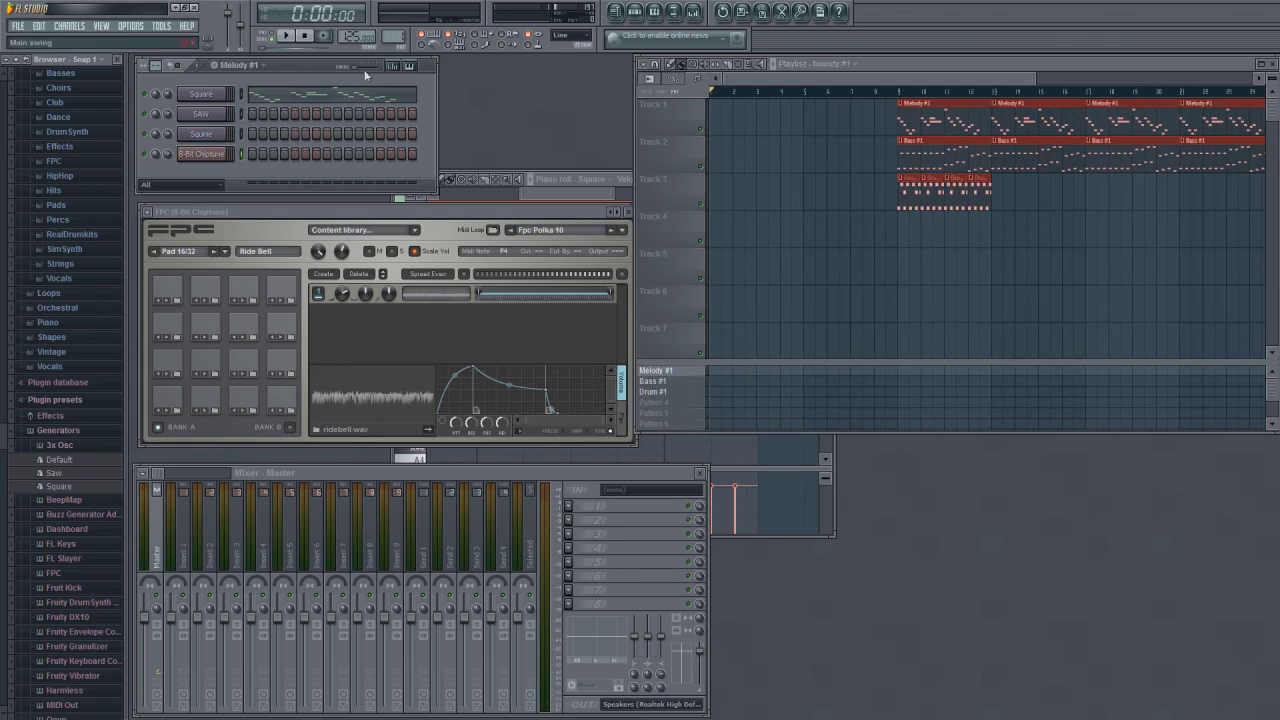
{"action": "left_click", "coordinate": [655, 402]}
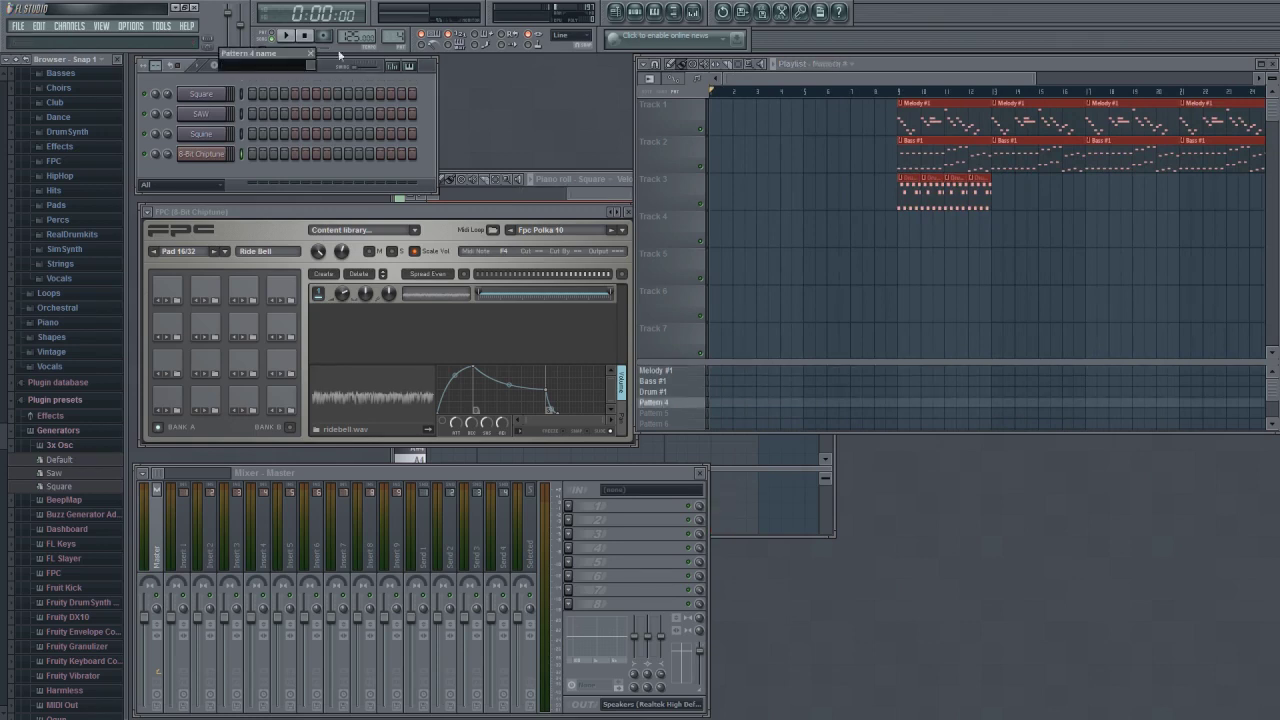
{"action": "key", "text": "F7"}
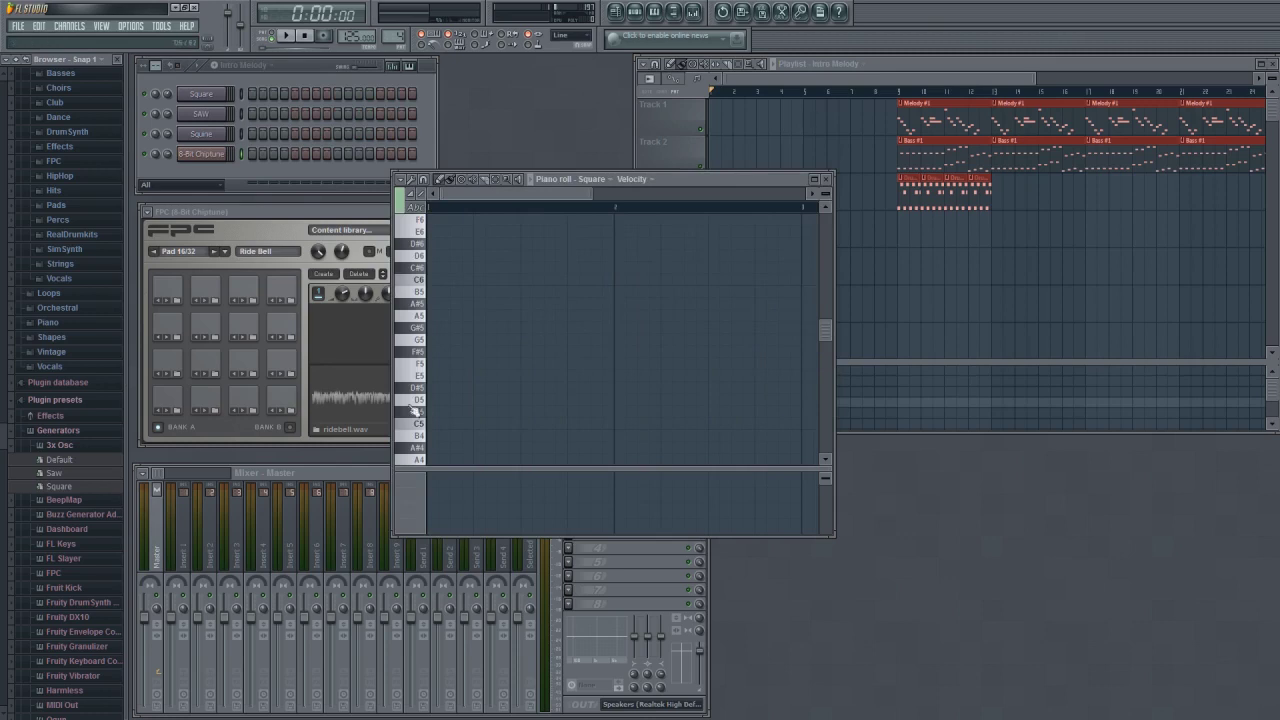
Enter the opening notes of the intro melody in bar 1, starting with D5 and D4
{"action": "scroll", "coordinate": [451, 371], "scroll_direction": "down", "scroll_amount": 3}
{"action": "left_click", "coordinate": [437, 287]}
{"action": "left_click", "coordinate": [461, 431]}
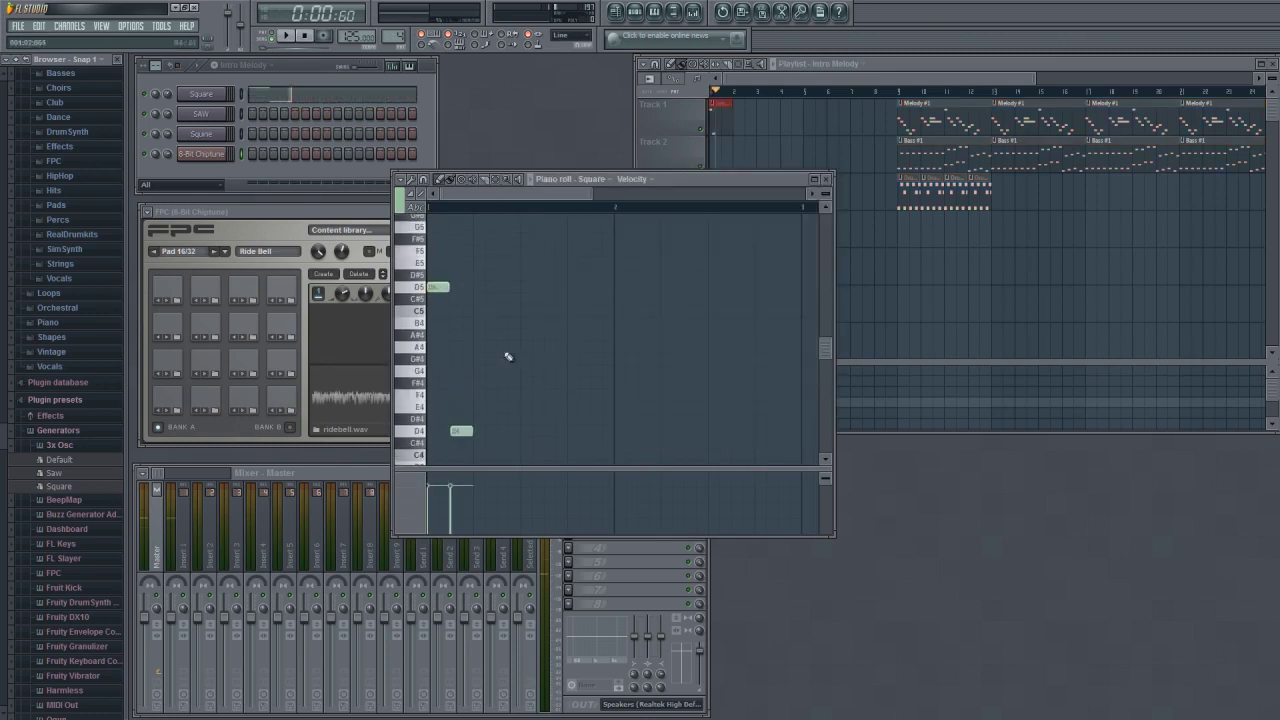
{"action": "scroll", "coordinate": [508, 357], "scroll_direction": "down", "scroll_amount": 1}
{"action": "left_click", "coordinate": [572, 420]}
{"action": "left_click", "coordinate": [596, 451]}
{"action": "left_click_drag", "start_coordinate": [640, 234], "coordinate": [477, 463]}
{"action": "scroll", "coordinate": [560, 350], "scroll_direction": "down", "scroll_amount": 2}
Add a rising phrase in bar 2 of the intro melody, climbing from E4 to A4 with a longer G4 in the middle
{"action": "left_click", "coordinate": [619, 317]}
{"action": "left_click_drag", "start_coordinate": [620, 317], "coordinate": [620, 294]}
{"action": "left_click", "coordinate": [637, 281]}
{"action": "left_click", "coordinate": [671, 294]}
{"action": "left_click", "coordinate": [707, 258]}
{"action": "left_click", "coordinate": [742, 294]}
{"action": "left_click", "coordinate": [766, 258]}
{"action": "left_click", "coordinate": [788, 246]}
{"action": "left_click", "coordinate": [812, 234]}
{"action": "scroll", "coordinate": [677, 289], "scroll_direction": "right", "scroll_amount": 2}
{"action": "scroll", "coordinate": [712, 281], "scroll_direction": "up", "scroll_amount": 3}
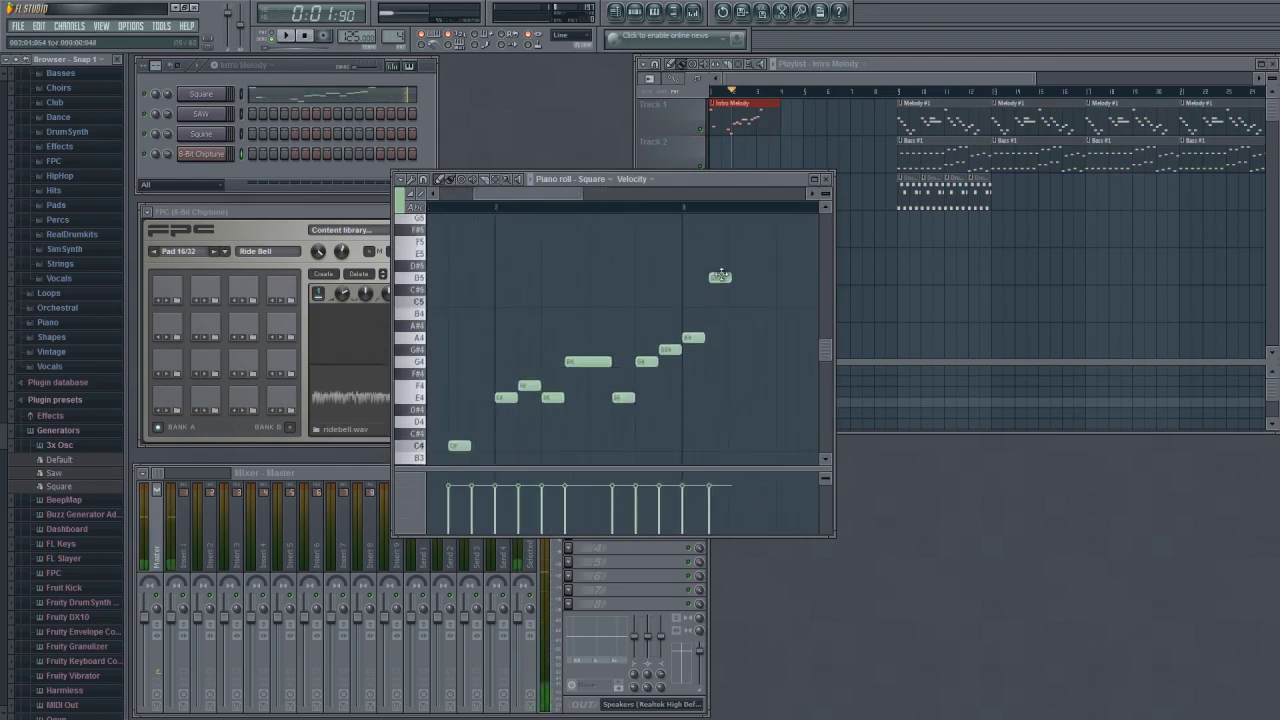
Continue the intro melody with D5, A4 and C5 in bar 3 and A4 and A#4 in bar 4
{"action": "left_click", "coordinate": [712, 281]}
{"action": "scroll", "coordinate": [686, 343], "scroll_direction": "right", "scroll_amount": 1}
{"action": "left_click", "coordinate": [686, 343]}
{"action": "left_click", "coordinate": [714, 304]}
{"action": "scroll", "coordinate": [700, 350], "scroll_direction": "right", "scroll_amount": 2}
{"action": "left_click", "coordinate": [639, 357]}
{"action": "left_click", "coordinate": [662, 345]}
{"action": "left_click", "coordinate": [713, 356]}
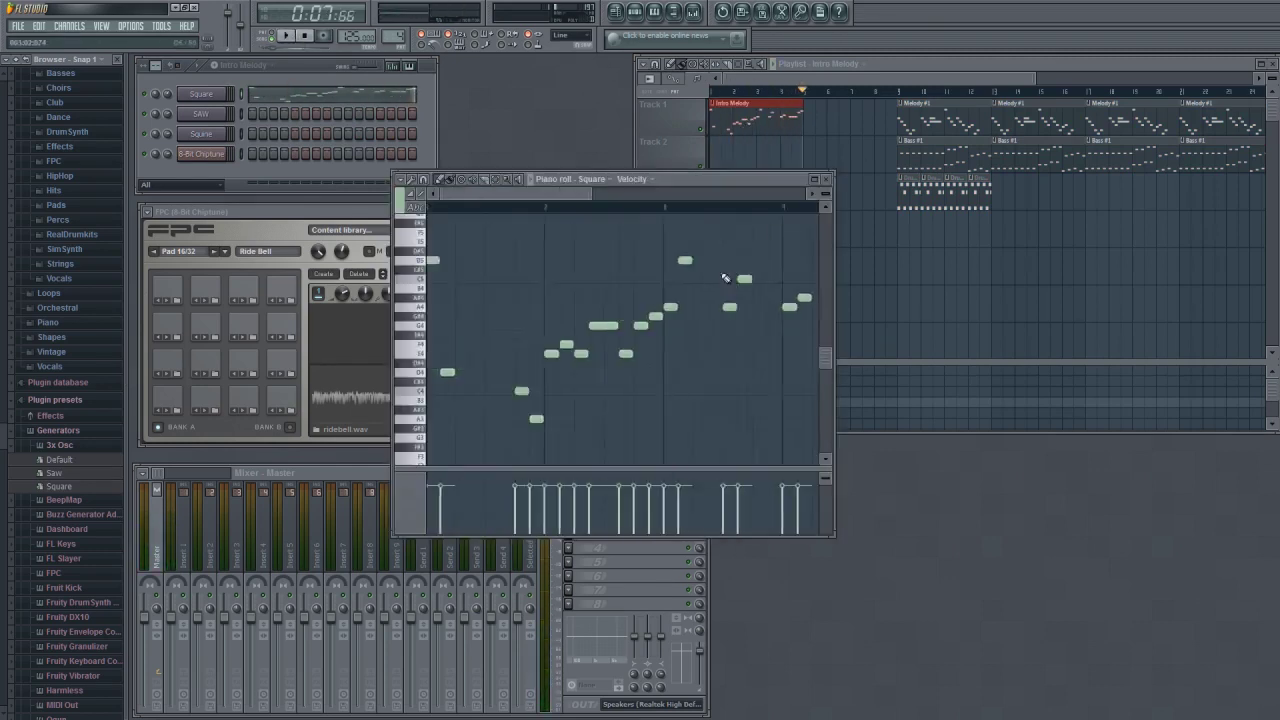
Add alternating D5 and D4 notes from bar 5 of the intro melody
{"action": "scroll", "coordinate": [743, 325], "scroll_direction": "right", "scroll_amount": 2}
{"action": "left_click", "coordinate": [617, 306]}
{"action": "left_click", "coordinate": [648, 420]}
{"action": "scroll", "coordinate": [657, 363], "scroll_direction": "right", "scroll_amount": 2}
{"action": "left_click", "coordinate": [557, 266]}
{"action": "left_click", "coordinate": [689, 383]}
{"action": "left_click", "coordinate": [778, 271]}
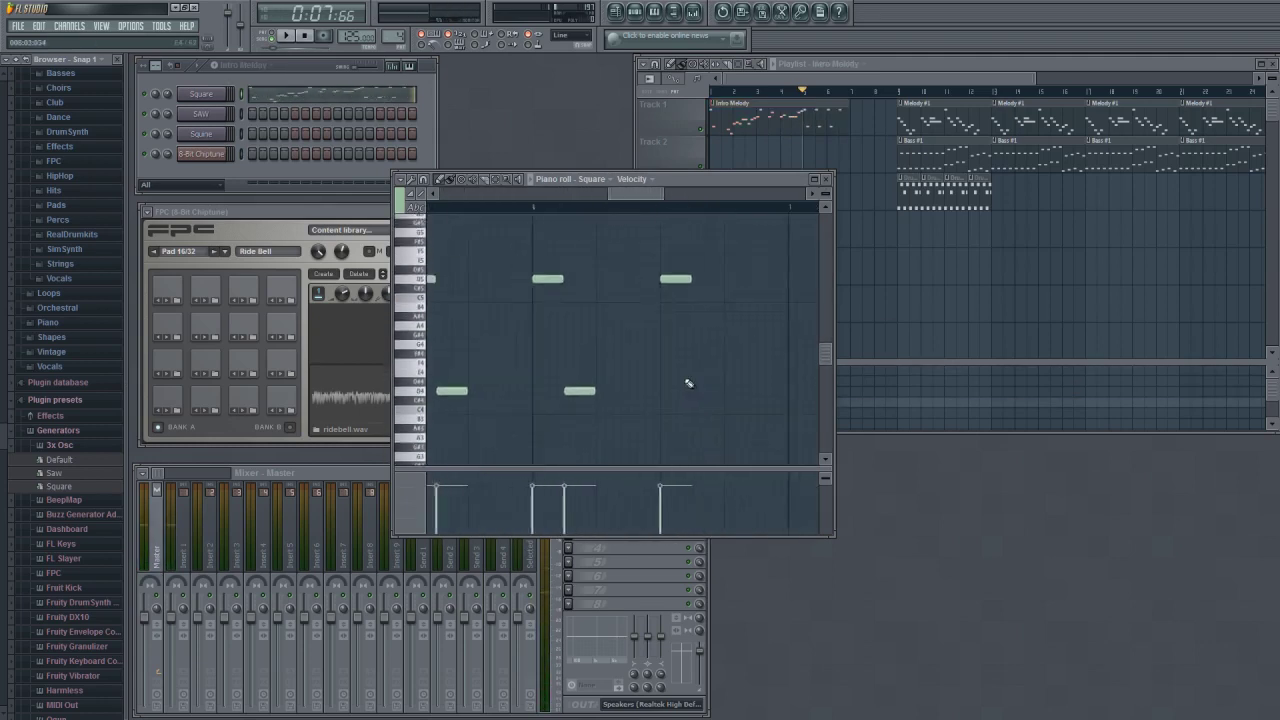
Complete the intro melody through bar 8, ending on rising E5, F5 and G5 notes, and play it back
{"action": "left_click", "coordinate": [706, 340]}
{"action": "left_click", "coordinate": [727, 330]}
{"action": "left_click", "coordinate": [759, 312]}
{"action": "scroll", "coordinate": [631, 286], "scroll_direction": "down", "scroll_amount": 1}
{"action": "mouse_move", "coordinate": [548, 250]}
{"action": "left_mouse_down"}
{"action": "mouse_move", "coordinate": [625, 325]}
{"action": "mouse_move", "coordinate": [797, 311]}
{"action": "left_mouse_up"}
{"action": "scroll", "coordinate": [846, 329], "scroll_direction": "left", "scroll_amount": 2}
{"action": "left_click_drag", "start_coordinate": [542, 296], "coordinate": [645, 440]}
{"action": "key", "text": "ctrl+b"}
{"action": "scroll", "coordinate": [588, 398], "scroll_direction": "left", "scroll_amount": 2}
{"action": "left_click", "coordinate": [287, 36]}
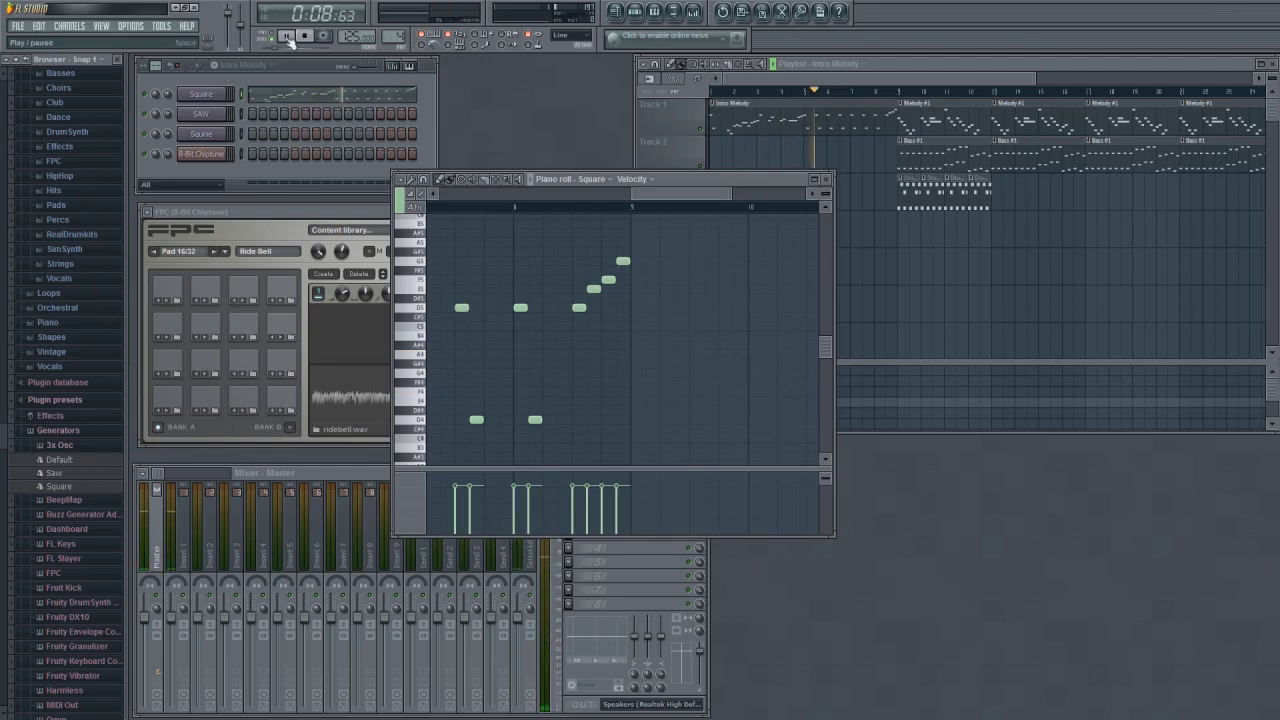
{"action": "left_click", "coordinate": [824, 179]}
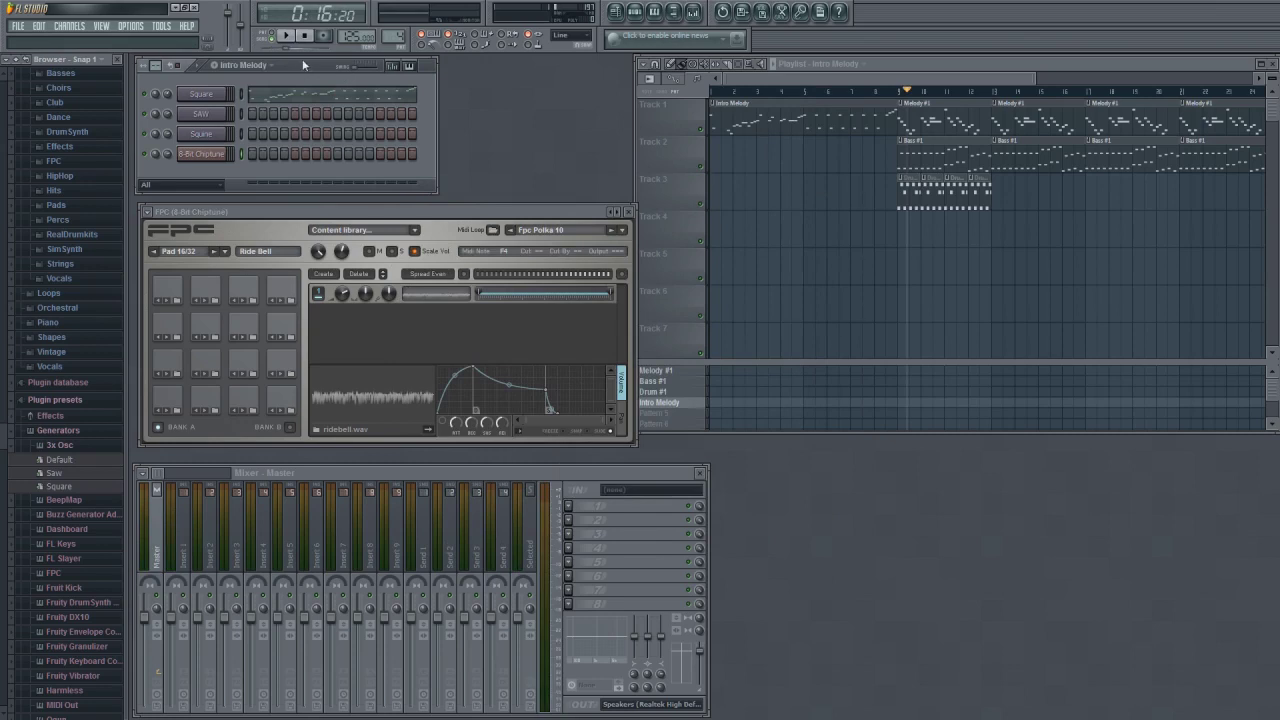
Name the next empty pattern Intro Bass and open the SAW channel's piano roll
{"action": "left_click", "coordinate": [215, 68]}
{"action": "type", "text": "Intro Bass"}
{"action": "key", "text": "Return"}
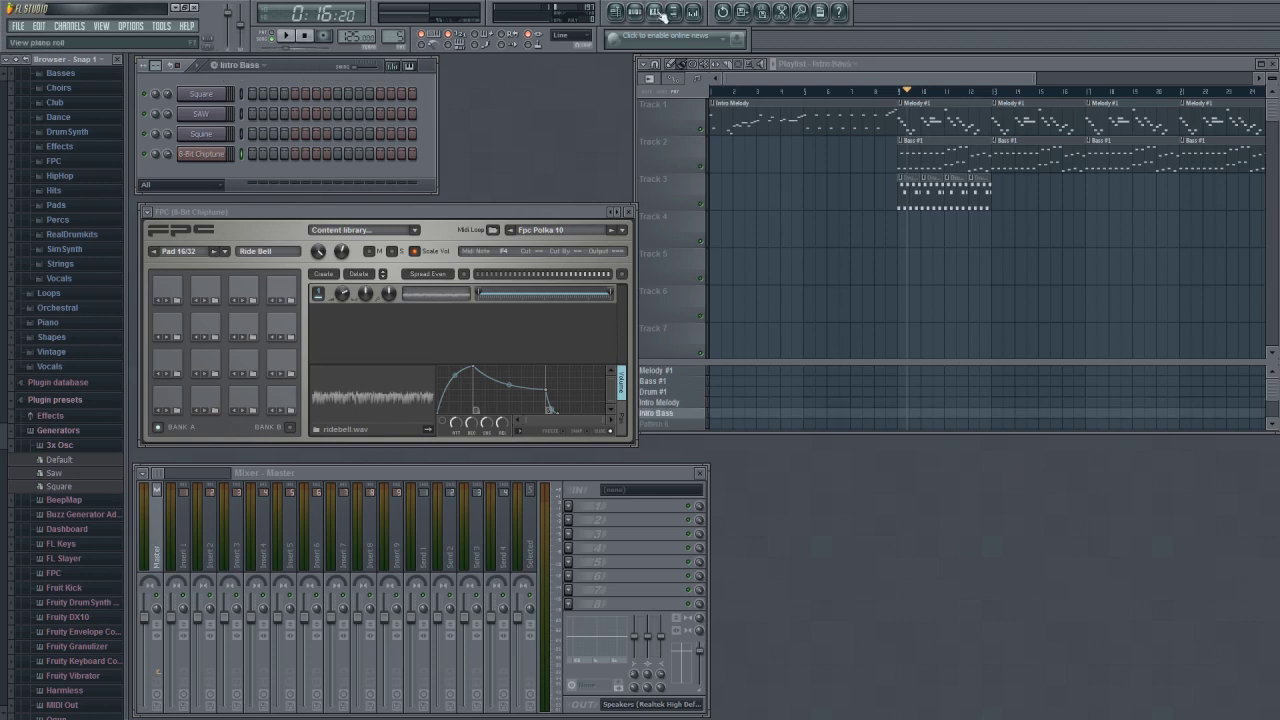
{"action": "left_click", "coordinate": [656, 12]}
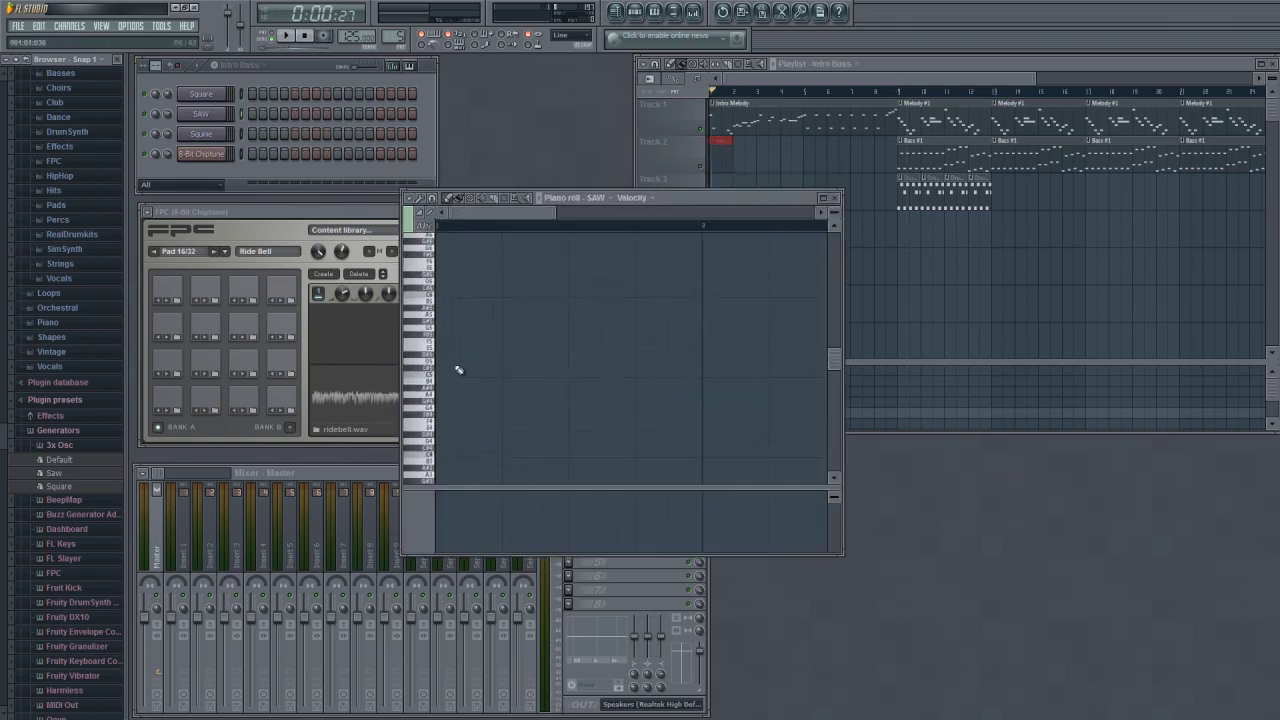
Draw a row of evenly repeated low bass notes followed by higher ones, and briefly play them
{"action": "left_click_drag", "start_coordinate": [445, 401], "coordinate": [689, 407]}
{"action": "key", "text": "ctrl+z"}
{"action": "mouse_move", "coordinate": [458, 400]}
{"action": "left_mouse_down"}
{"action": "mouse_move", "coordinate": [771, 394]}
{"action": "mouse_move", "coordinate": [702, 404]}
{"action": "mouse_move", "coordinate": [701, 381]}
{"action": "left_mouse_up"}
{"action": "left_click", "coordinate": [702, 400]}
{"action": "left_click", "coordinate": [756, 378]}
{"action": "left_click", "coordinate": [288, 38]}
{"action": "left_click", "coordinate": [288, 38]}
Extend the Intro Bass to bar 8 with stepped-up notes and another low repeated row, and play the arrangement
{"action": "left_click", "coordinate": [680, 381]}
{"action": "left_click", "coordinate": [760, 382]}
{"action": "left_click", "coordinate": [288, 38]}
{"action": "left_click", "coordinate": [288, 38]}
{"action": "left_click", "coordinate": [710, 368]}
{"action": "scroll", "coordinate": [700, 368], "scroll_direction": "right", "scroll_amount": 4}
{"action": "left_click", "coordinate": [552, 361]}
{"action": "left_click", "coordinate": [638, 360]}
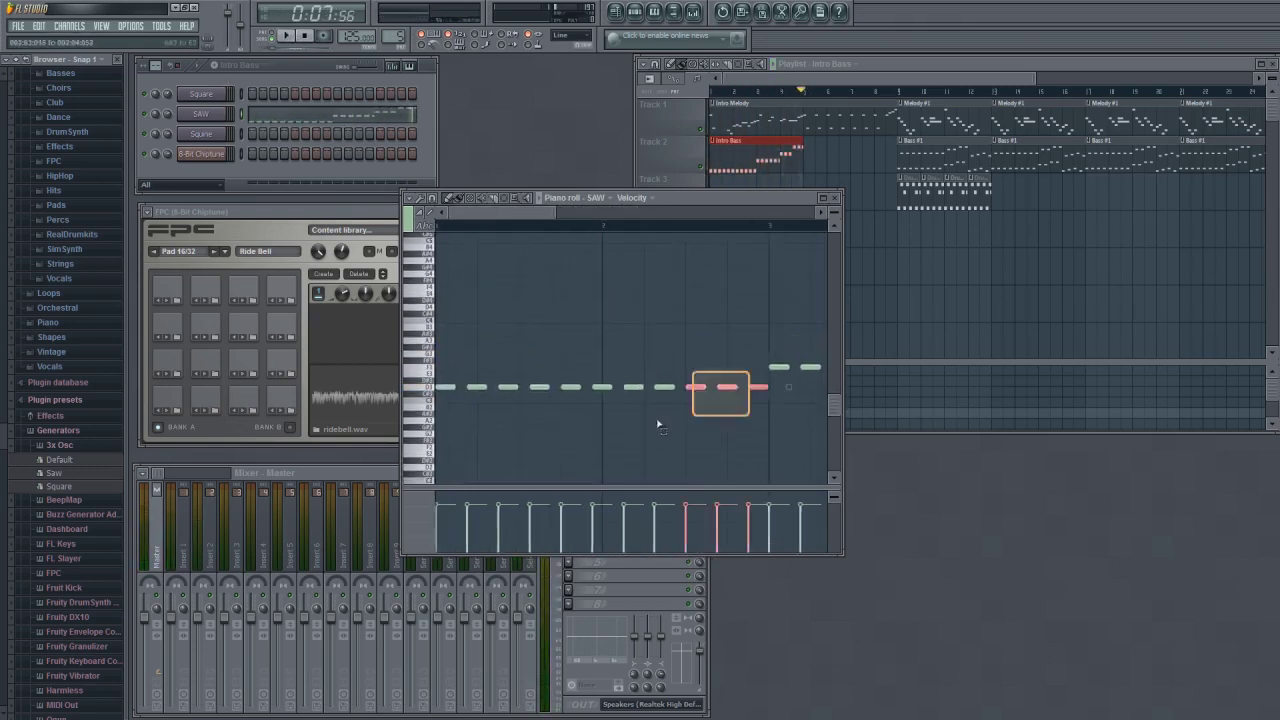
{"action": "left_click_drag", "start_coordinate": [726, 388], "coordinate": [748, 388]}
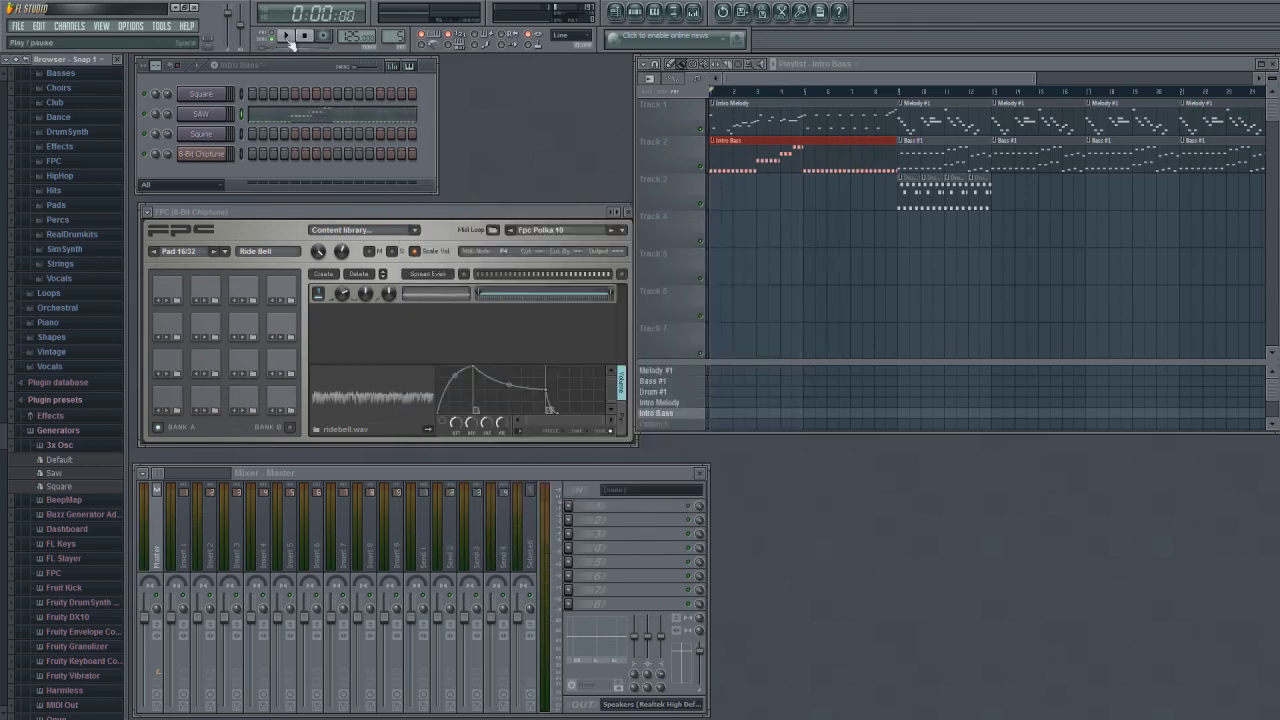
{"action": "left_click", "coordinate": [287, 37]}
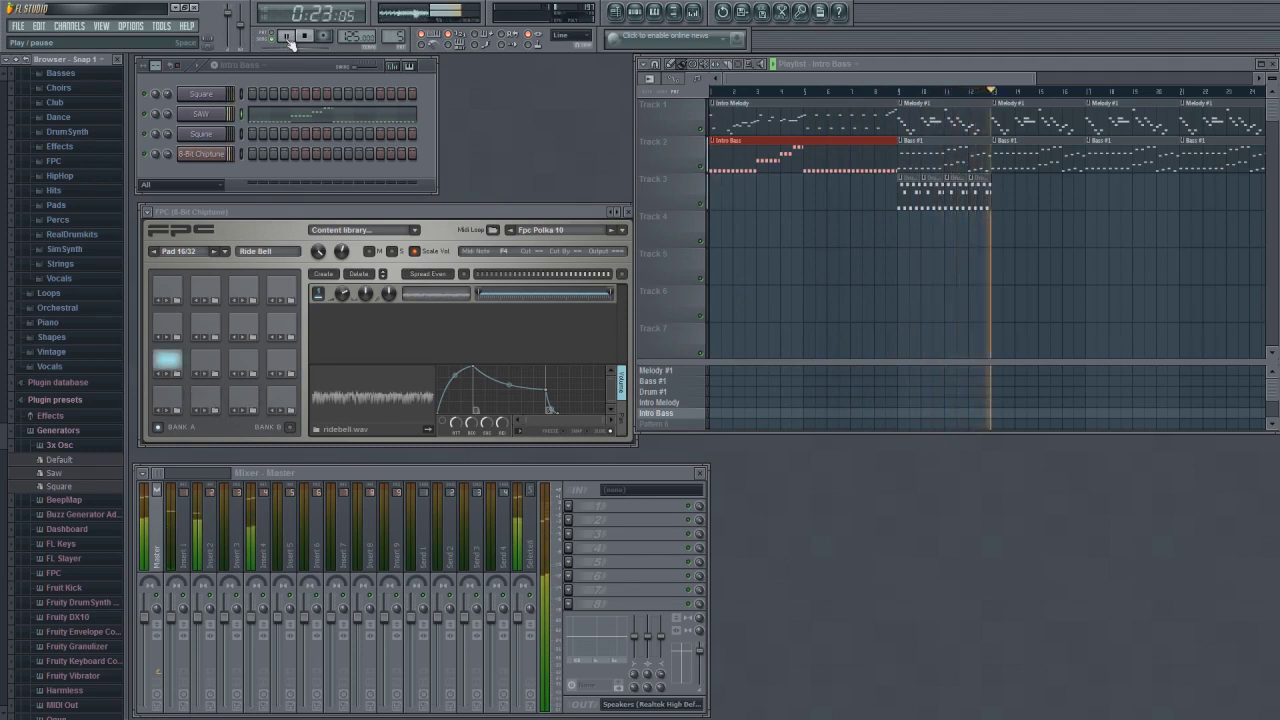
{"action": "key", "text": "space"}
Create a new pattern named Intro Drums and open the 8-Bit Chiptune piano roll
{"action": "left_click_drag", "start_coordinate": [1003, 237], "coordinate": [890, 195]}
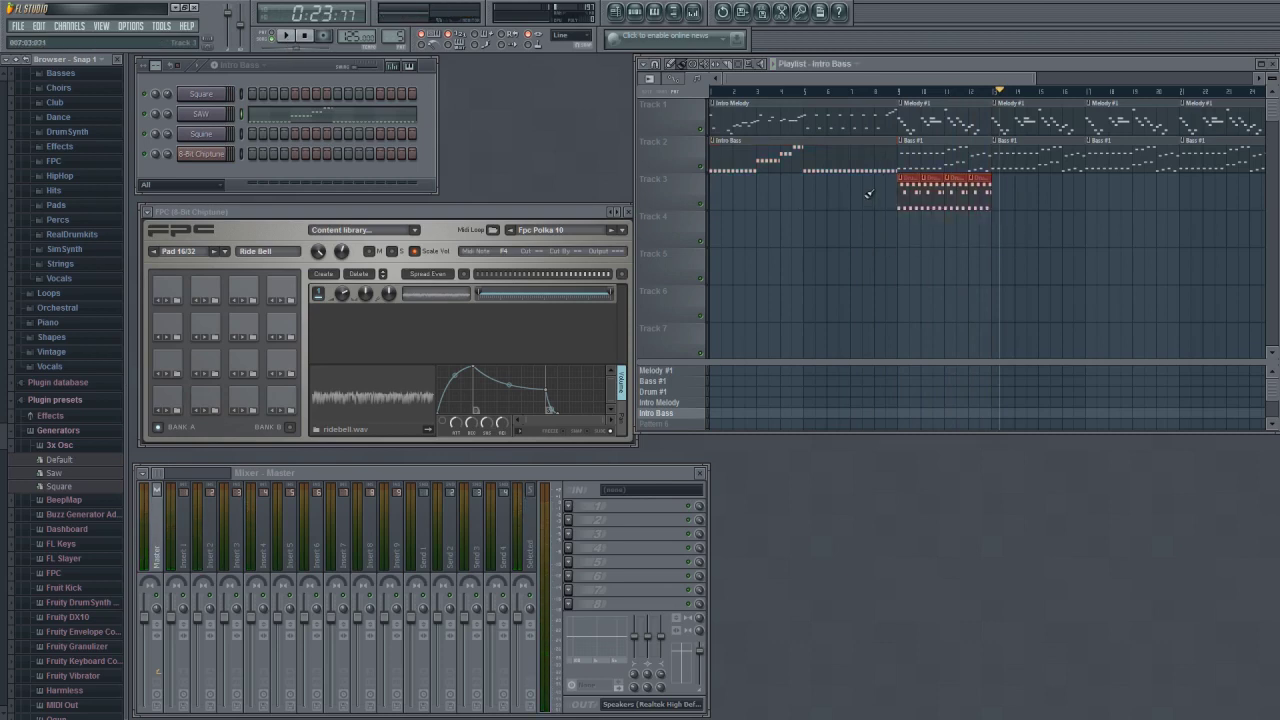
{"action": "key", "text": "F4"}
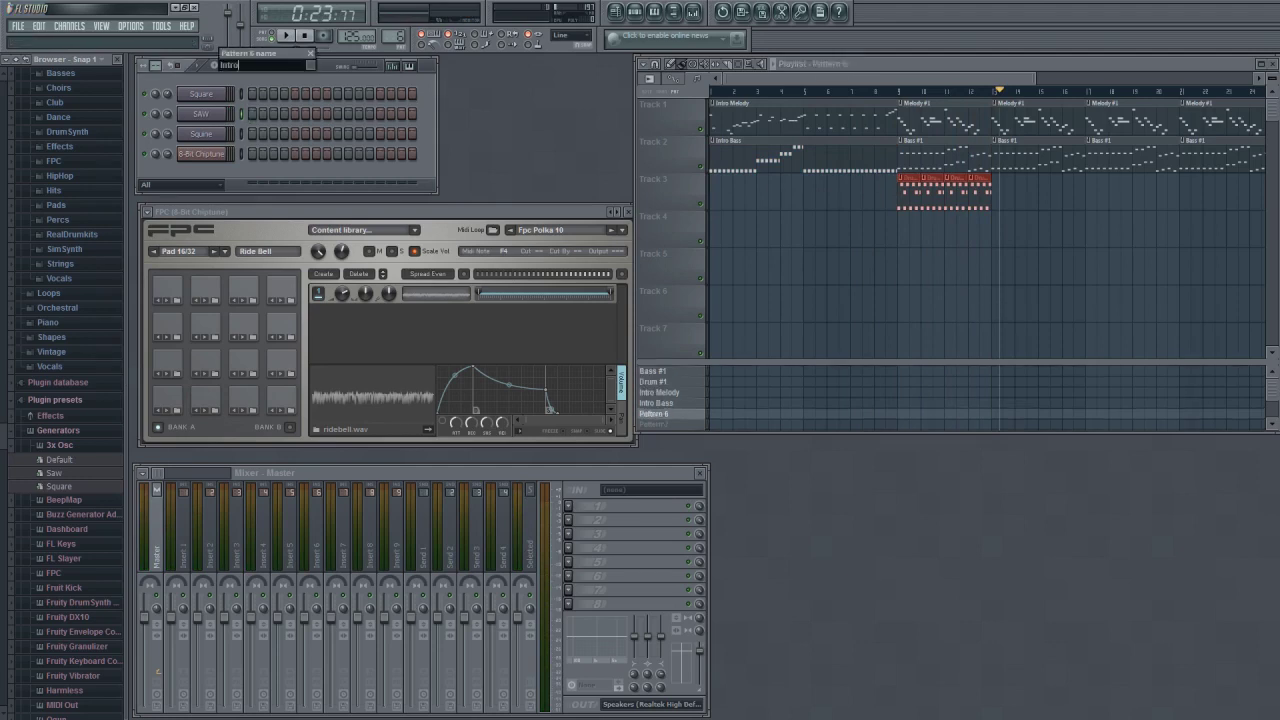
{"action": "type", "text": "Intro Drums"}
{"action": "key", "text": "Return"}
{"action": "key", "text": "F7"}
{"action": "left_click", "coordinate": [594, 200]}
Place Kick Drum hits on every beat and add Snare 1 hits on beats 2 and 4 of bars 3 and 4
{"action": "left_click", "coordinate": [466, 449]}
{"action": "left_click", "coordinate": [576, 449]}
{"action": "left_click", "coordinate": [714, 190]}
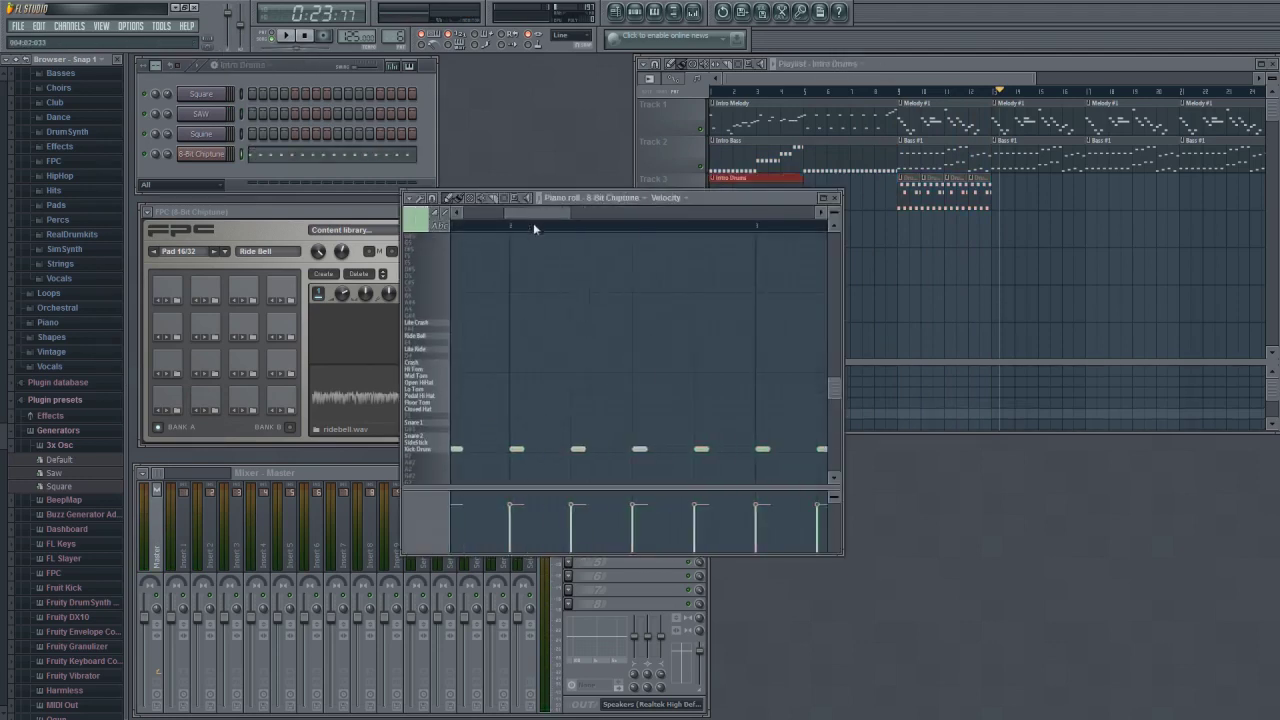
{"action": "left_click", "coordinate": [477, 420]}
{"action": "left_click", "coordinate": [600, 420]}
{"action": "left_click", "coordinate": [640, 420]}
{"action": "left_click", "coordinate": [762, 420]}
Play the intro drums, extend the kick and snare section through bar 8, and close the piano roll
{"action": "left_click", "coordinate": [288, 37]}
{"action": "left_click", "coordinate": [288, 37]}
{"action": "left_click", "coordinate": [590, 198]}
{"action": "scroll", "coordinate": [600, 360], "scroll_direction": "down", "scroll_amount": 2}
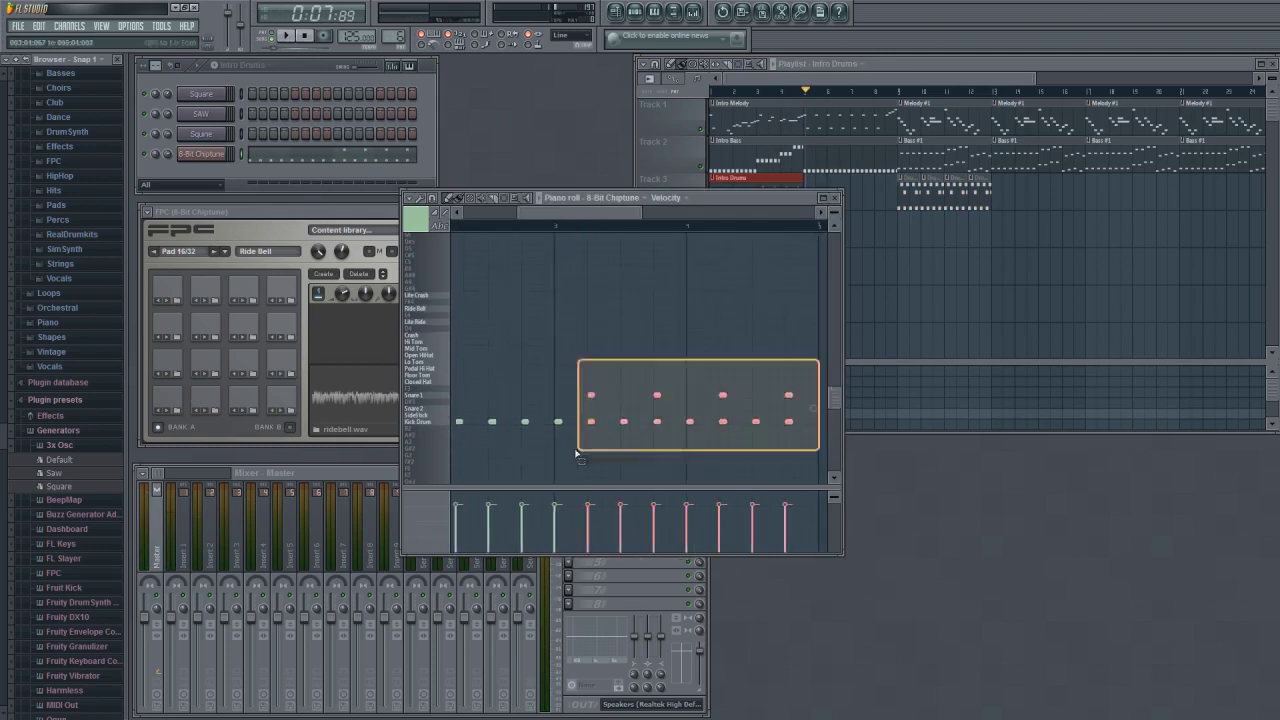
{"action": "left_click", "coordinate": [671, 401]}
{"action": "key", "text": "F7"}
Create another new pattern named Intro Drums 2 and open its piano roll
{"action": "key", "text": "F4"}
{"action": "type", "text": "Intro Drums 2"}
{"action": "key", "text": "Return"}
{"action": "key", "text": "F7"}
Enter alternating Snare 1 and Snare 2 hits and duplicate them to fill bar 1
{"action": "left_click", "coordinate": [455, 379]}
{"action": "left_click", "coordinate": [485, 392]}
{"action": "left_click", "coordinate": [515, 379]}
{"action": "left_click_drag", "start_coordinate": [604, 344], "coordinate": [460, 422]}
{"action": "key", "text": "ctrl+b"}
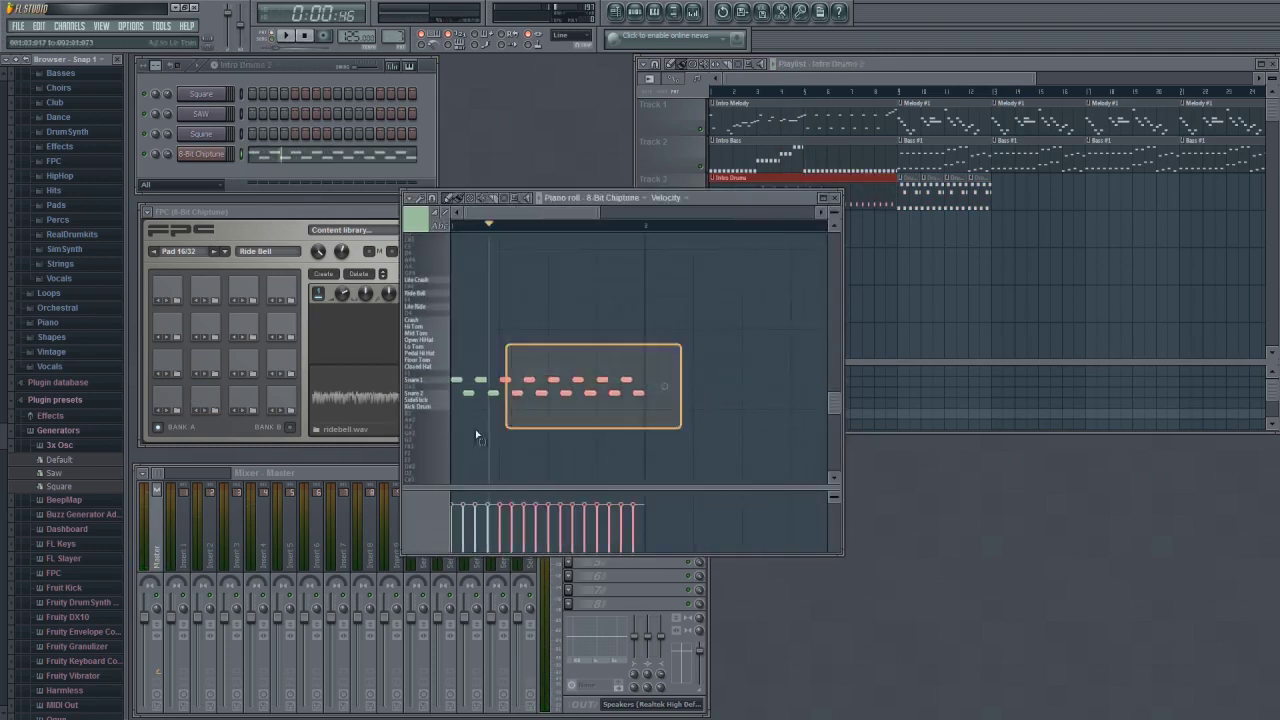
Duplicate the snare roll to fill bars 1 to 4 and ramp its velocities upward
{"action": "scroll", "coordinate": [546, 393], "scroll_direction": "up", "scroll_amount": 2}
{"action": "key", "text": "ctrl+b"}
{"action": "key", "text": "ctrl+b"}
{"action": "key", "text": "ctrl+a"}
{"action": "key", "text": "ctrl+b"}
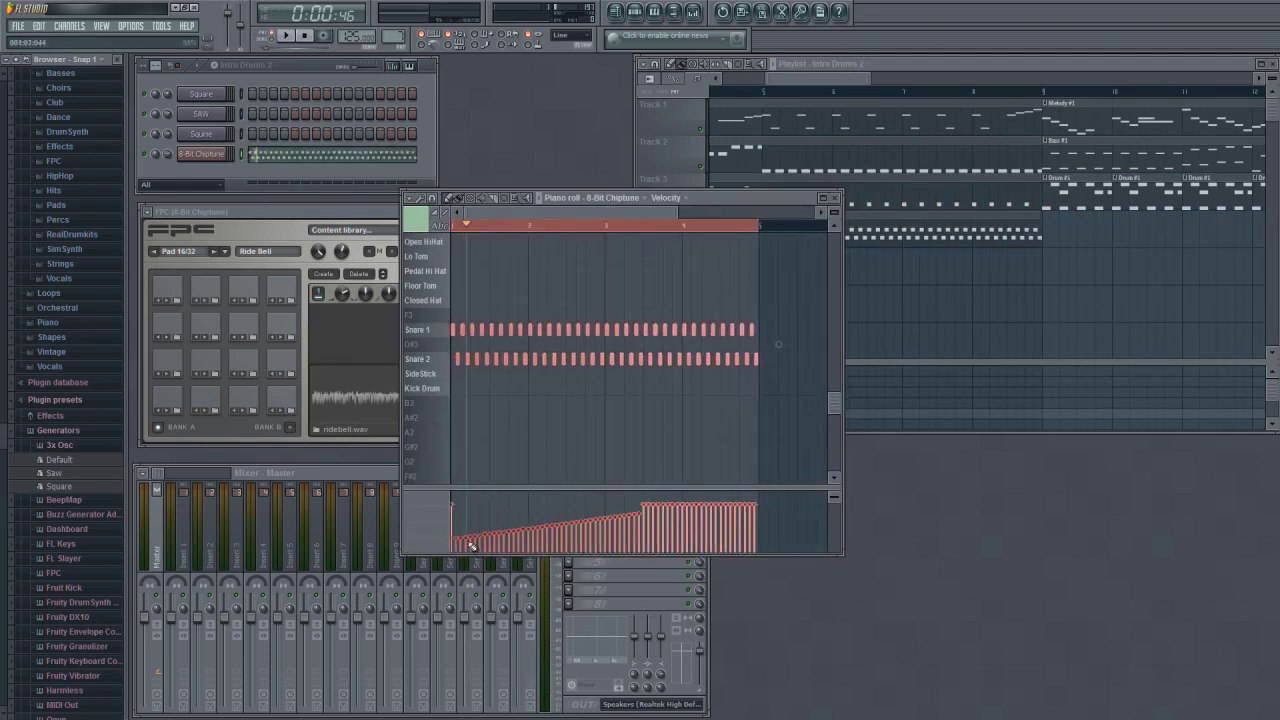
Play the snare roll and add a run of six short Snare 2 hits with rising velocities near the end of bar 4
{"action": "key", "text": "space"}
{"action": "scroll", "coordinate": [621, 375], "scroll_direction": "up", "scroll_amount": 2}
{"action": "left_click", "coordinate": [674, 348]}
{"action": "scroll", "coordinate": [654, 366], "scroll_direction": "up", "scroll_amount": 2}
{"action": "left_click_drag", "start_coordinate": [654, 366], "coordinate": [666, 366]}
{"action": "left_click_drag", "start_coordinate": [636, 541], "coordinate": [672, 506]}
{"action": "scroll", "coordinate": [689, 370], "scroll_direction": "up", "scroll_amount": 2}
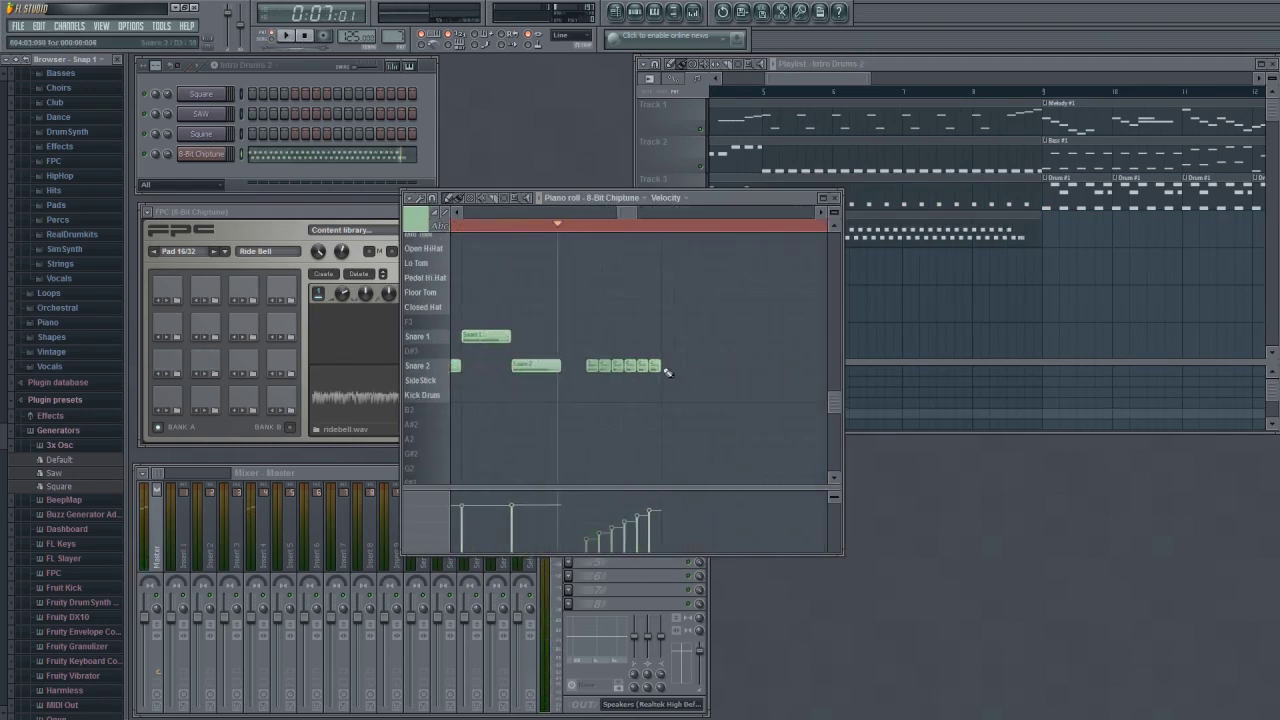
Rework the end of bar 4 into a fill of four short Snare 2 hits, full Snare 2, Floor Tom and closing Snare 2 hits
{"action": "scroll", "coordinate": [684, 364], "scroll_direction": "up", "scroll_amount": 1}
{"action": "right_click", "coordinate": [690, 340]}
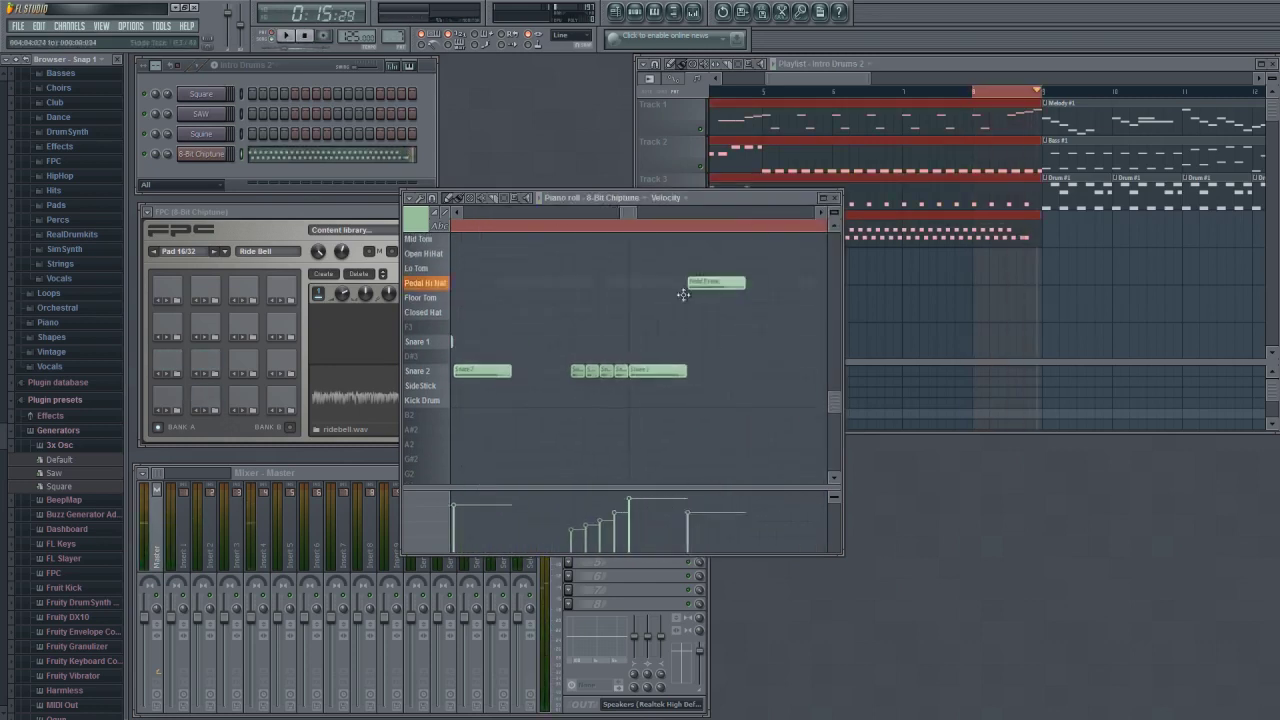
{"action": "left_click", "coordinate": [700, 296]}
{"action": "left_click", "coordinate": [290, 37]}
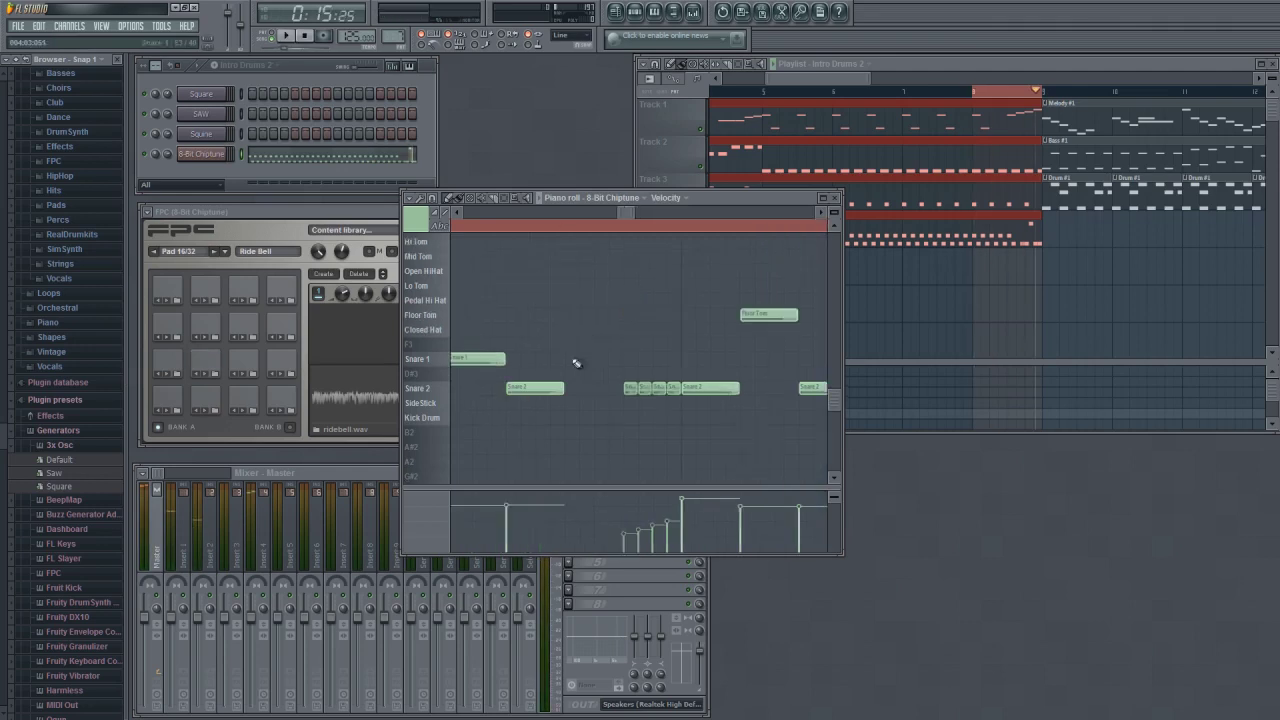
{"action": "scroll", "coordinate": [669, 334], "scroll_direction": "down", "scroll_amount": 4}
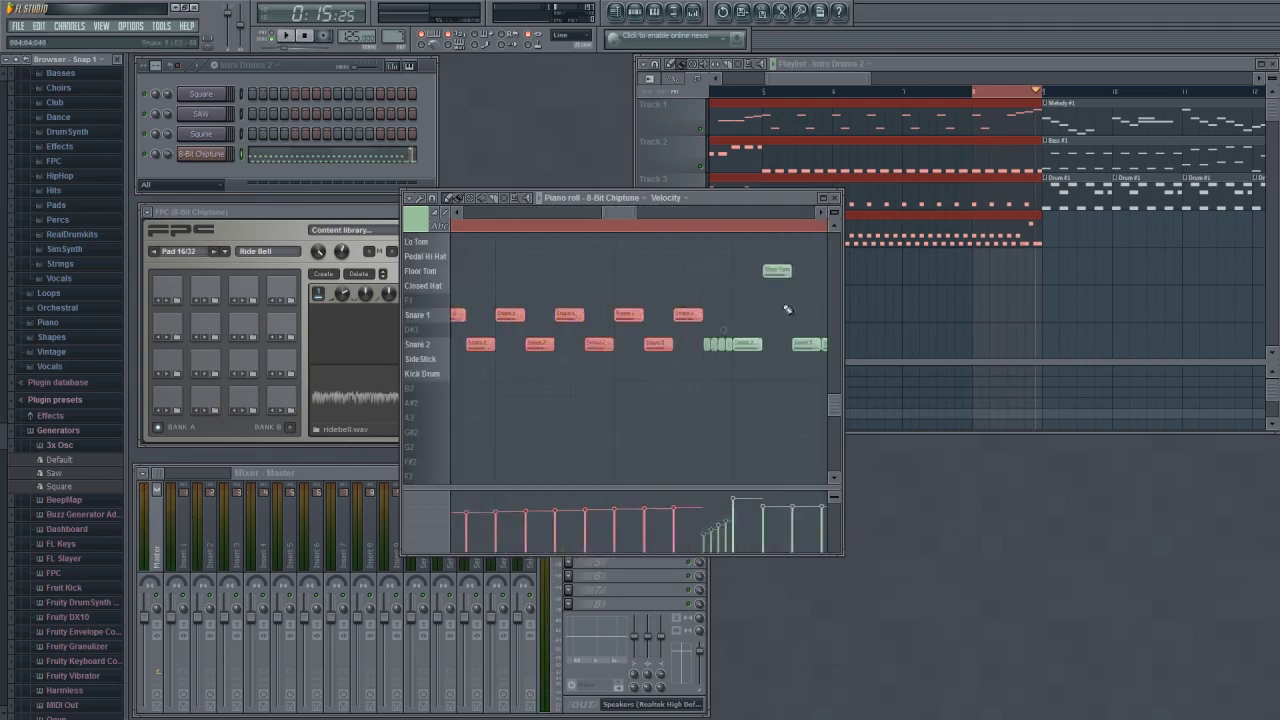
Play the fill, raise the Floor Tom and closing Snare 2 velocities, and add a Crash hit following the fill
{"action": "left_click", "coordinate": [290, 37]}
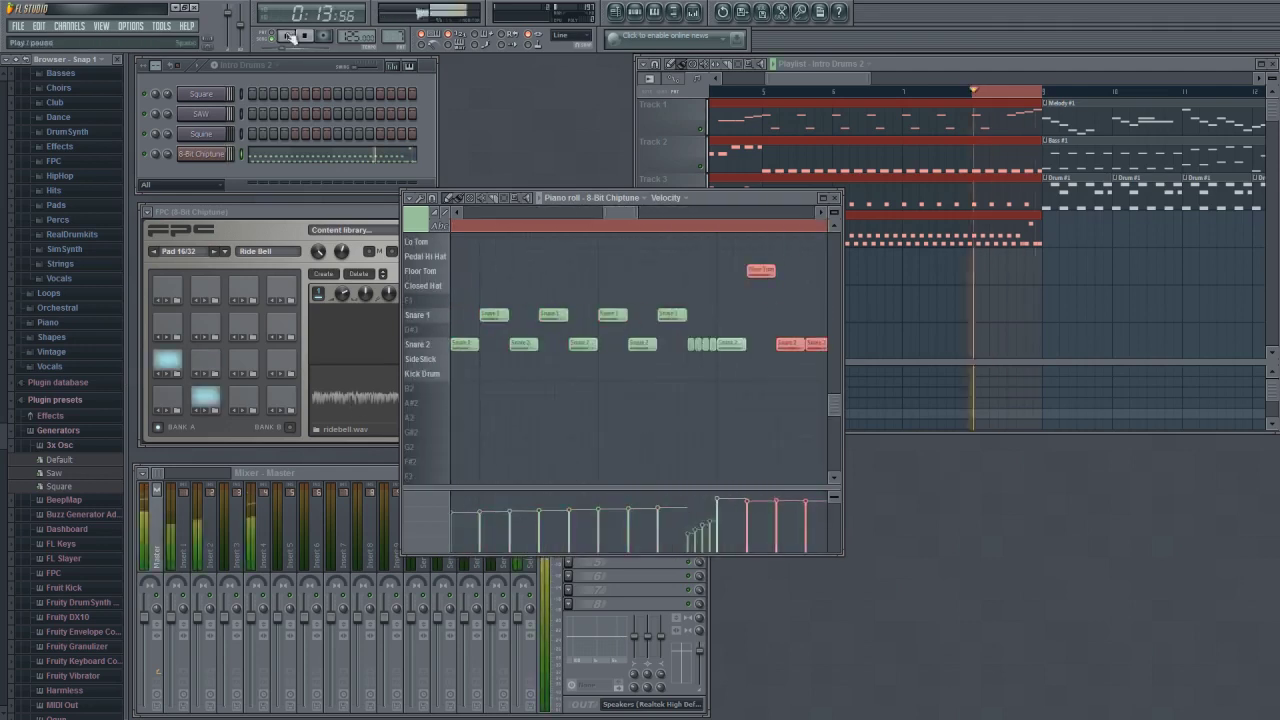
{"action": "left_click", "coordinate": [290, 37]}
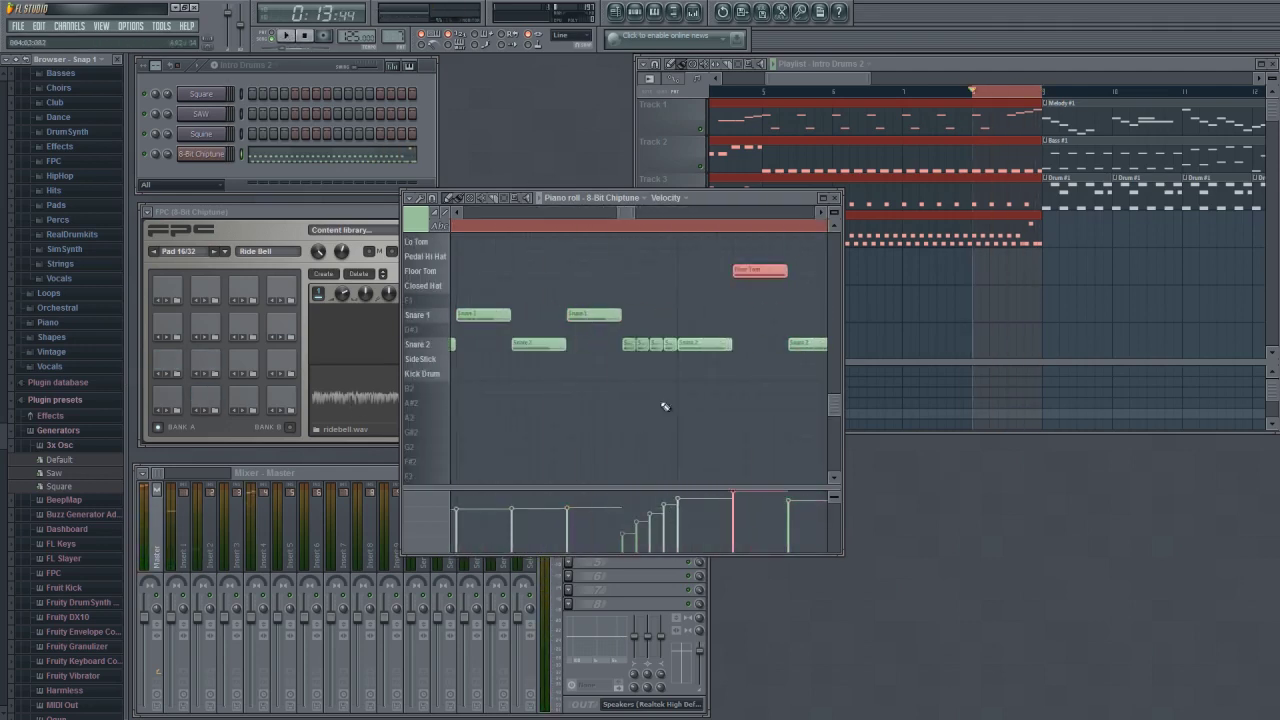
{"action": "scroll", "coordinate": [674, 314], "scroll_direction": "up", "scroll_amount": 4}
{"action": "left_click", "coordinate": [684, 303]}
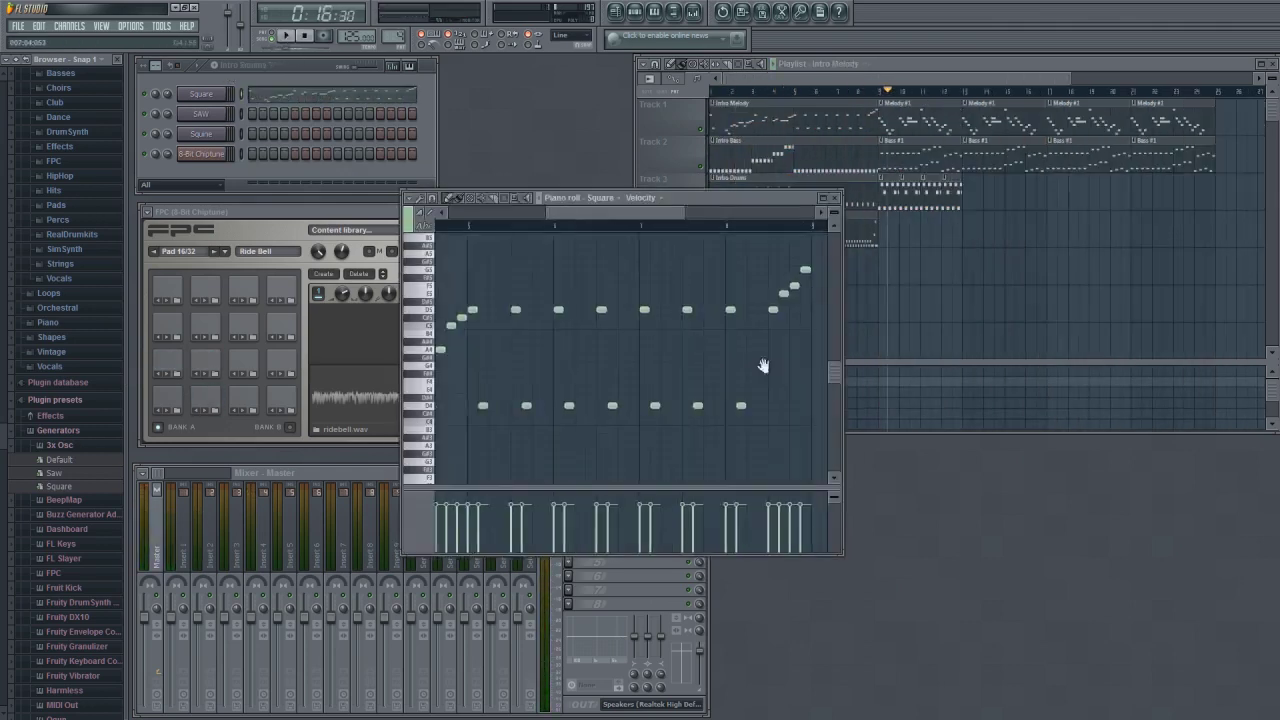
Replay the end of the intro and extend the Drum #1 clips along Track 3 to the end of the melody and bass clips
{"action": "left_click_drag", "start_coordinate": [594, 292], "coordinate": [731, 449]}
{"action": "key", "text": "space"}
{"action": "left_click_drag", "start_coordinate": [596, 530], "coordinate": [716, 508]}
{"action": "left_click", "coordinate": [600, 197]}
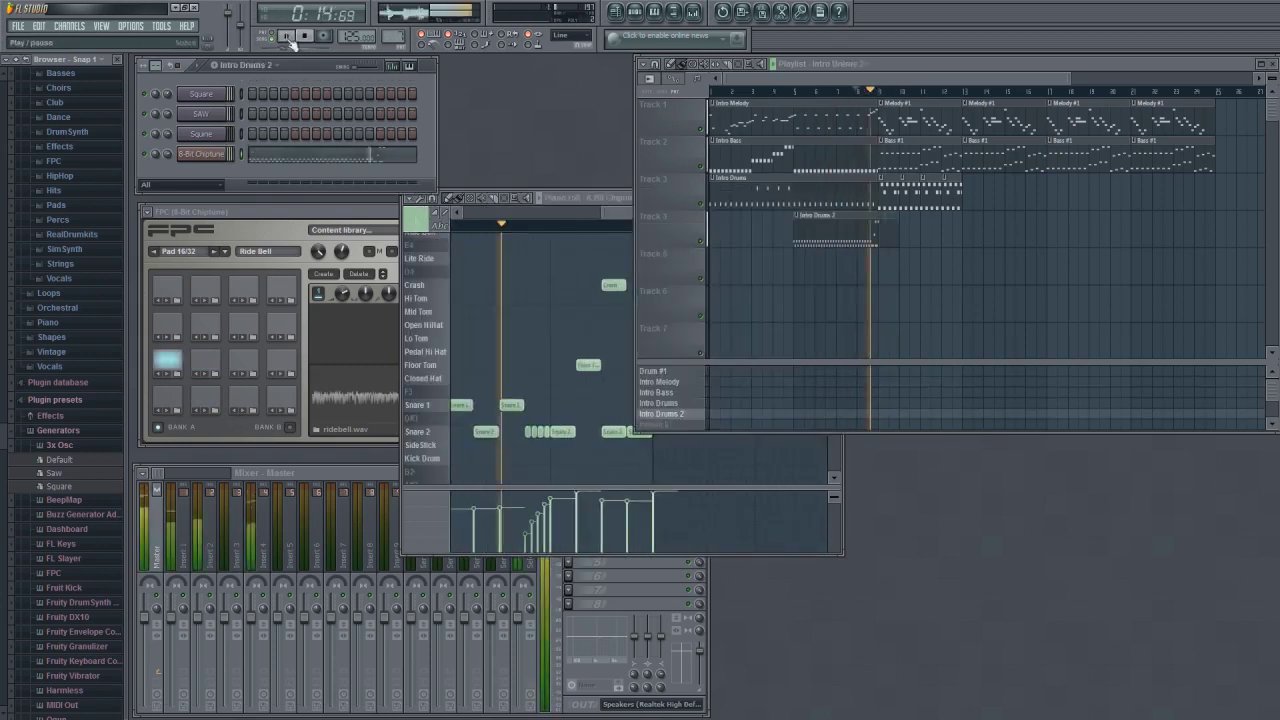
{"action": "left_click", "coordinate": [882, 200]}
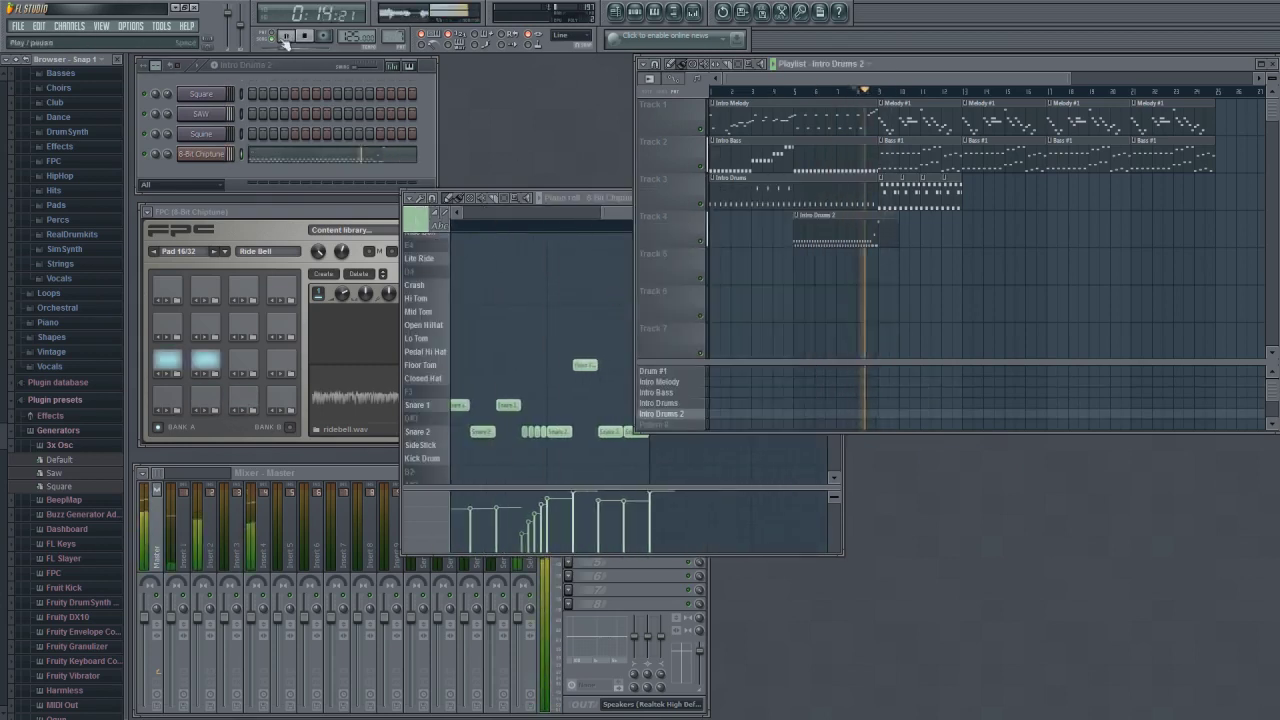
{"action": "left_click", "coordinate": [882, 200]}
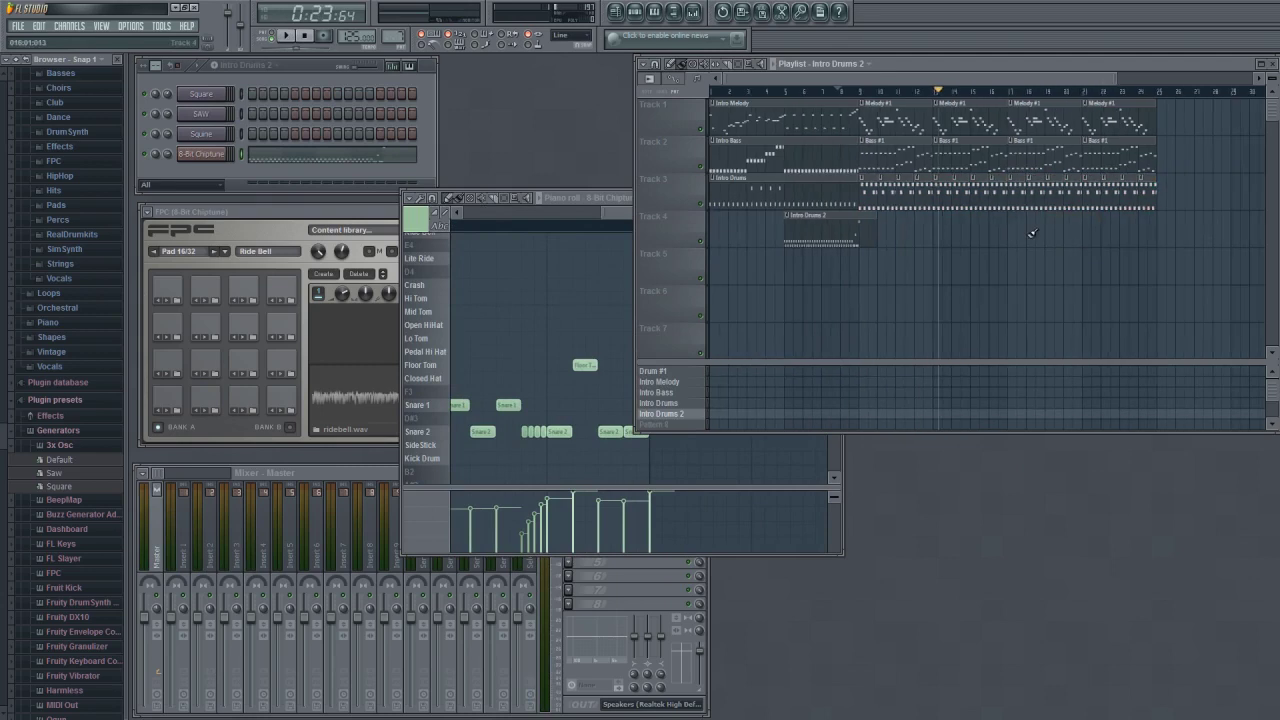
Play the song from the start through the transition into the main section
{"action": "scroll", "coordinate": [864, 98], "scroll_direction": "up", "scroll_amount": 3}
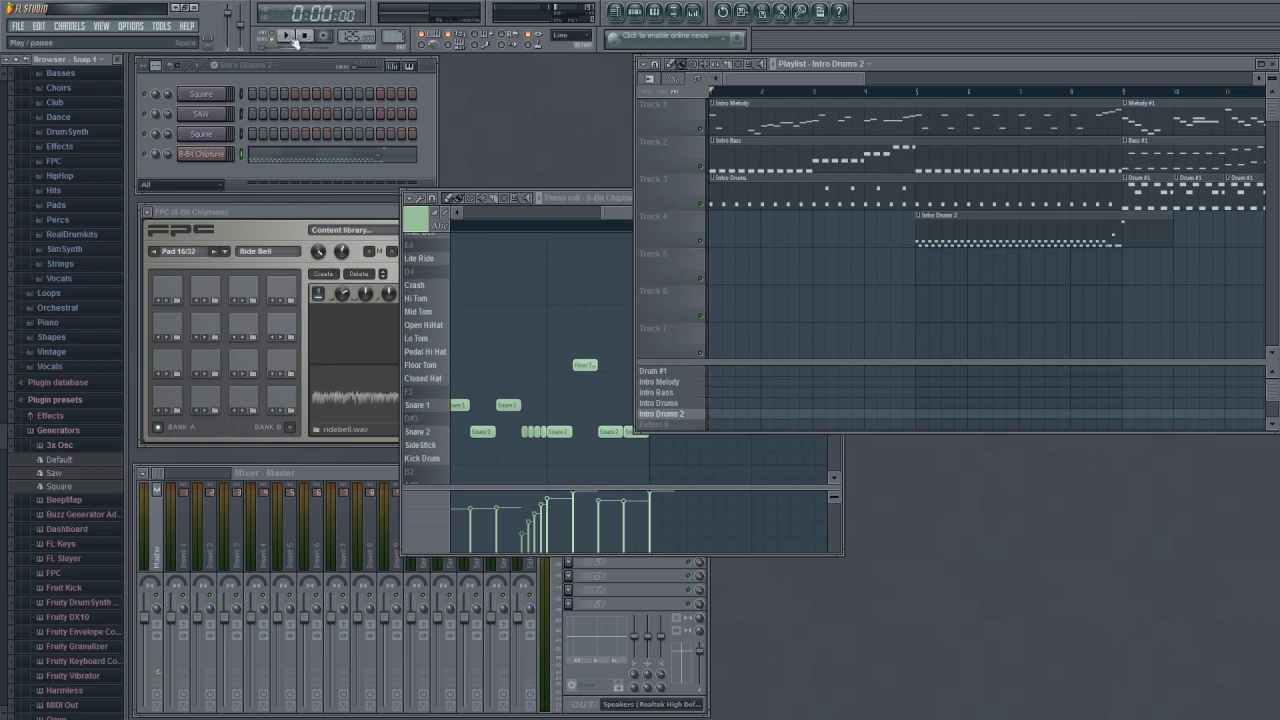
{"action": "left_click", "coordinate": [290, 37]}
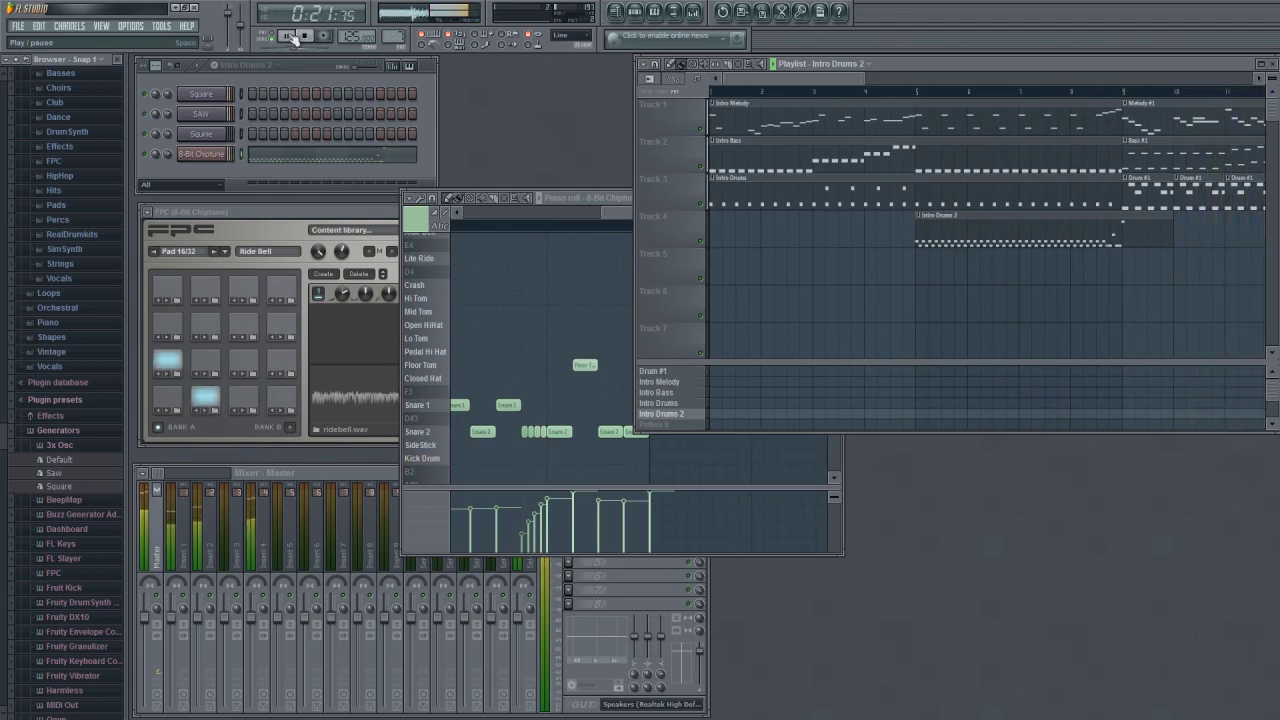
{"action": "left_click", "coordinate": [305, 36]}
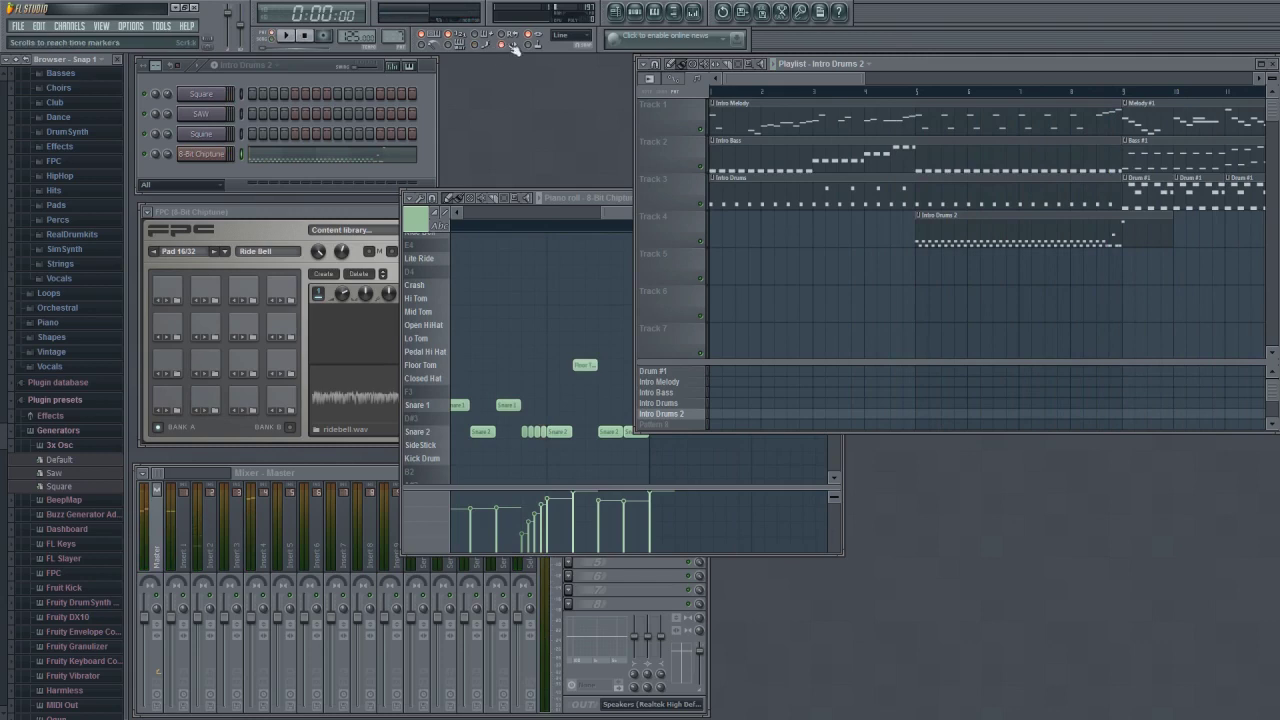
Delete the Melody #1 clips at bars 13 and 21 from Track 1 of the playlist
{"action": "scroll", "coordinate": [988, 296], "scroll_direction": "right", "scroll_amount": 6}
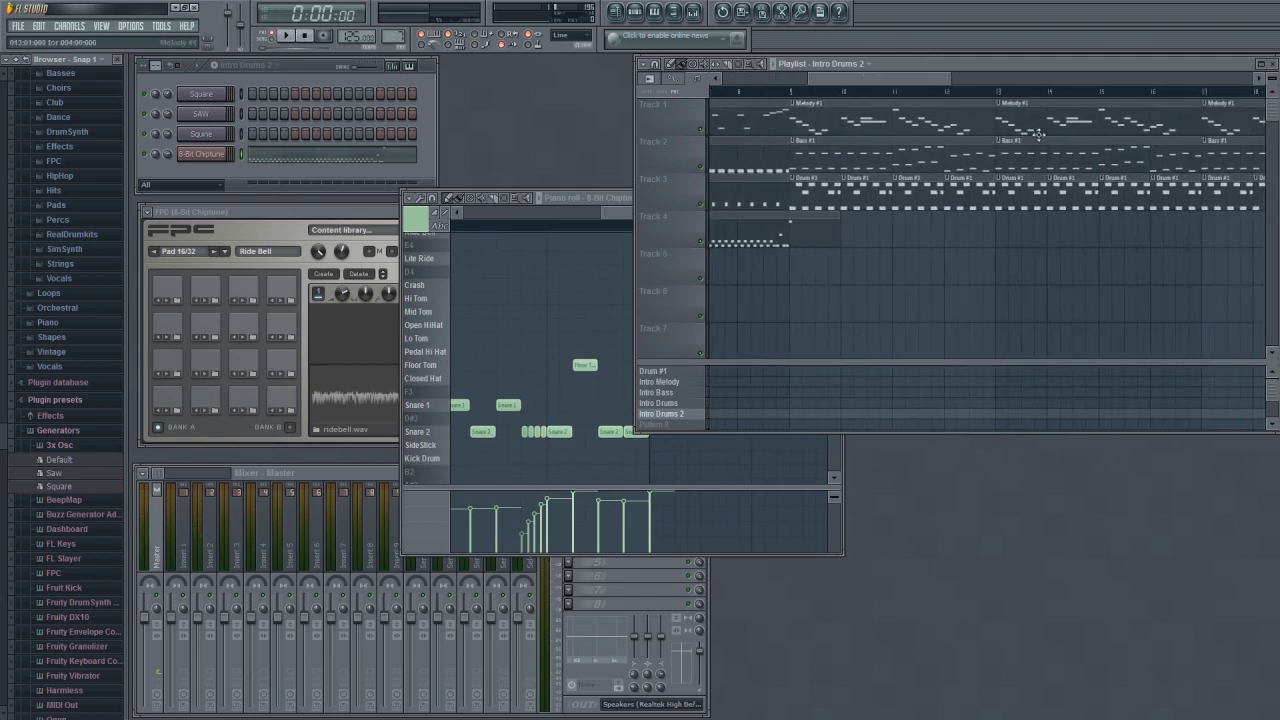
{"action": "scroll", "coordinate": [997, 277], "scroll_direction": "down", "scroll_amount": 3}
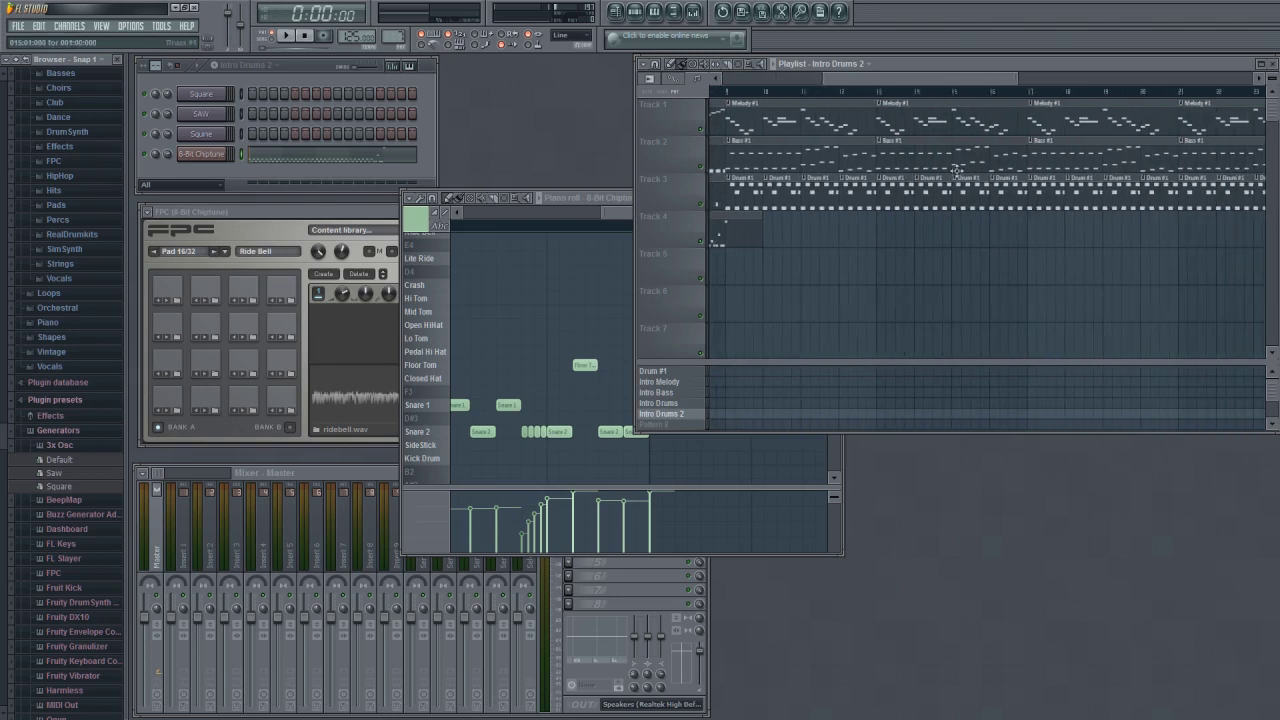
{"action": "scroll", "coordinate": [1083, 236], "scroll_direction": "up", "scroll_amount": 3}
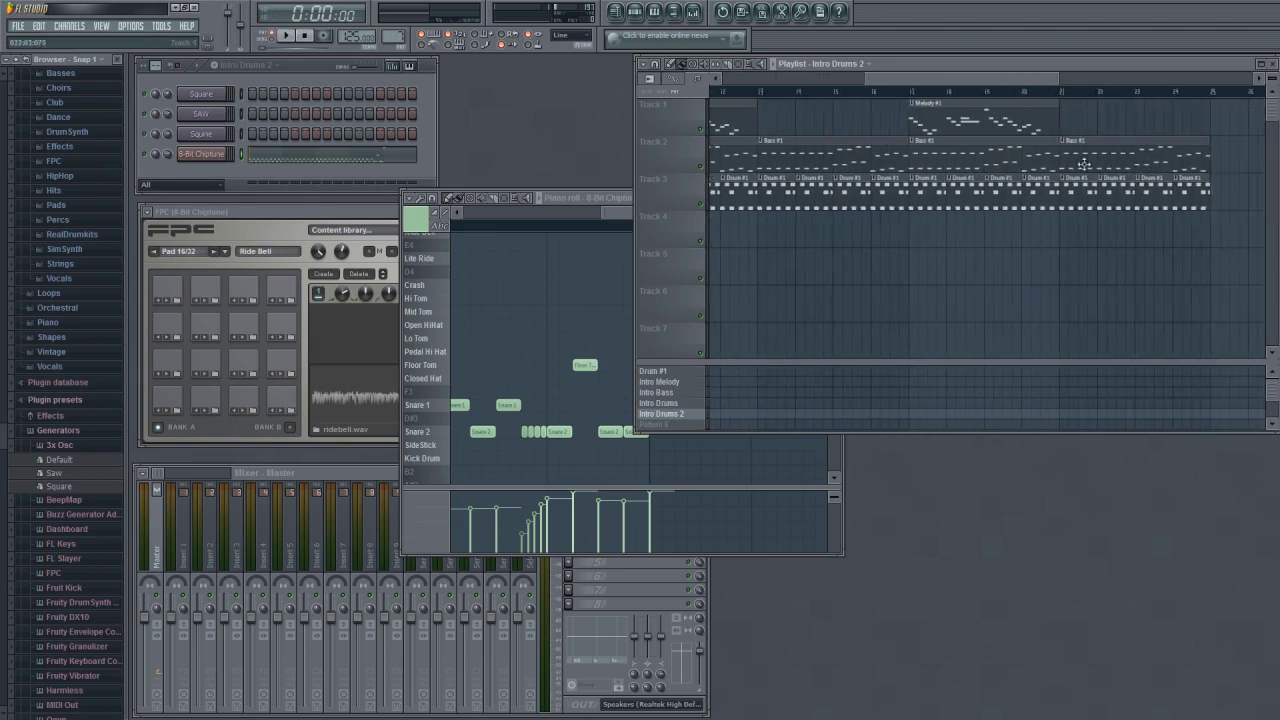
{"action": "scroll", "coordinate": [1177, 232], "scroll_direction": "down", "scroll_amount": 3}
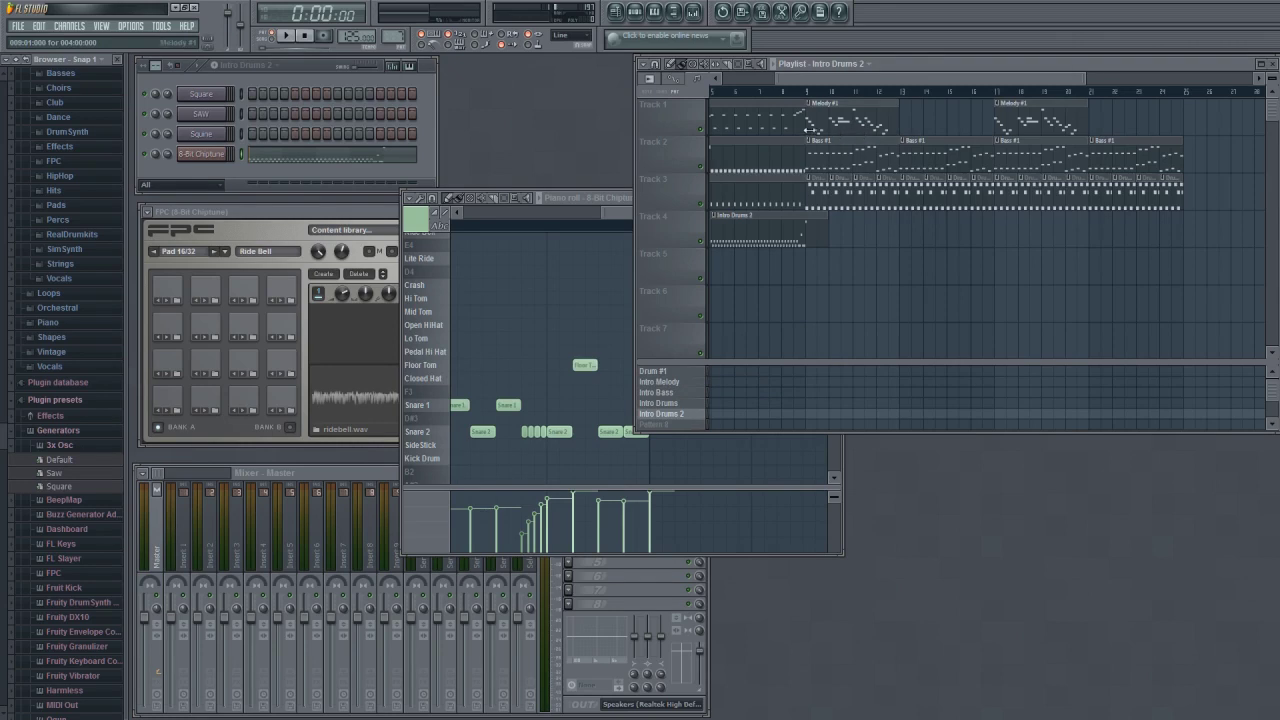
Clone the Melody #1 pattern and rename the copy Melody #2
{"action": "left_click", "coordinate": [274, 67]}
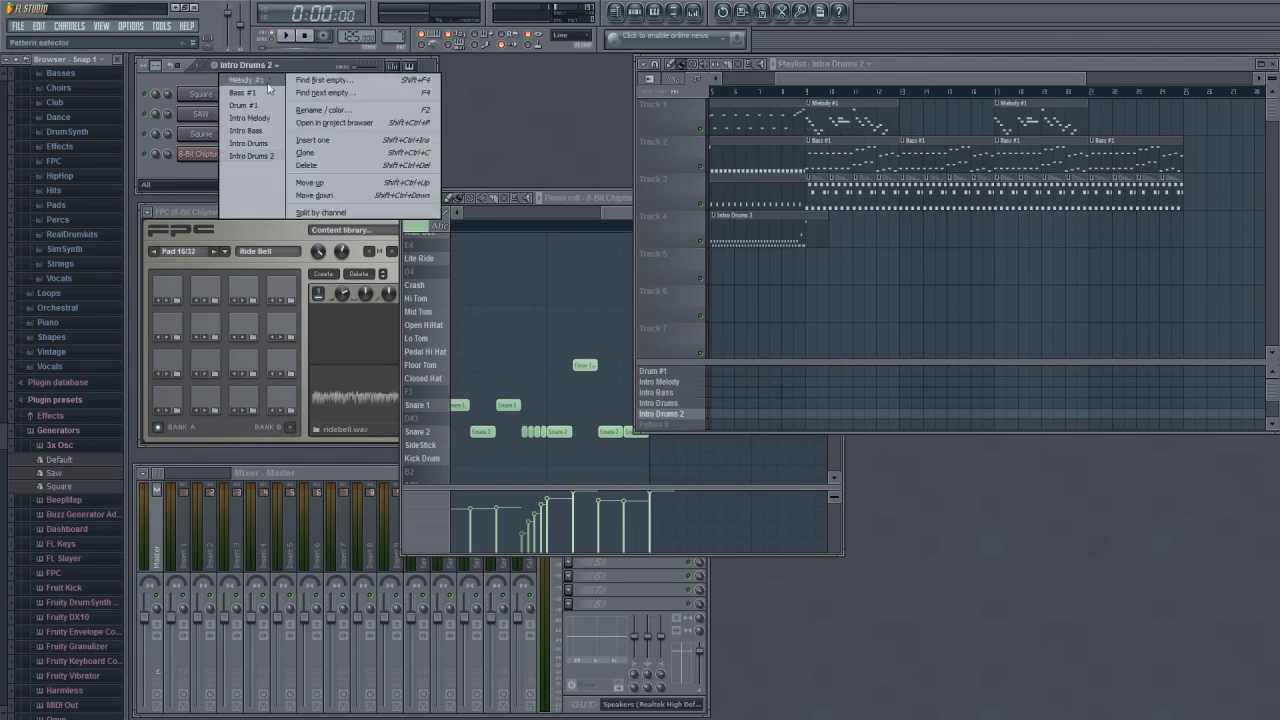
{"action": "left_click", "coordinate": [269, 88]}
{"action": "left_click", "coordinate": [253, 67]}
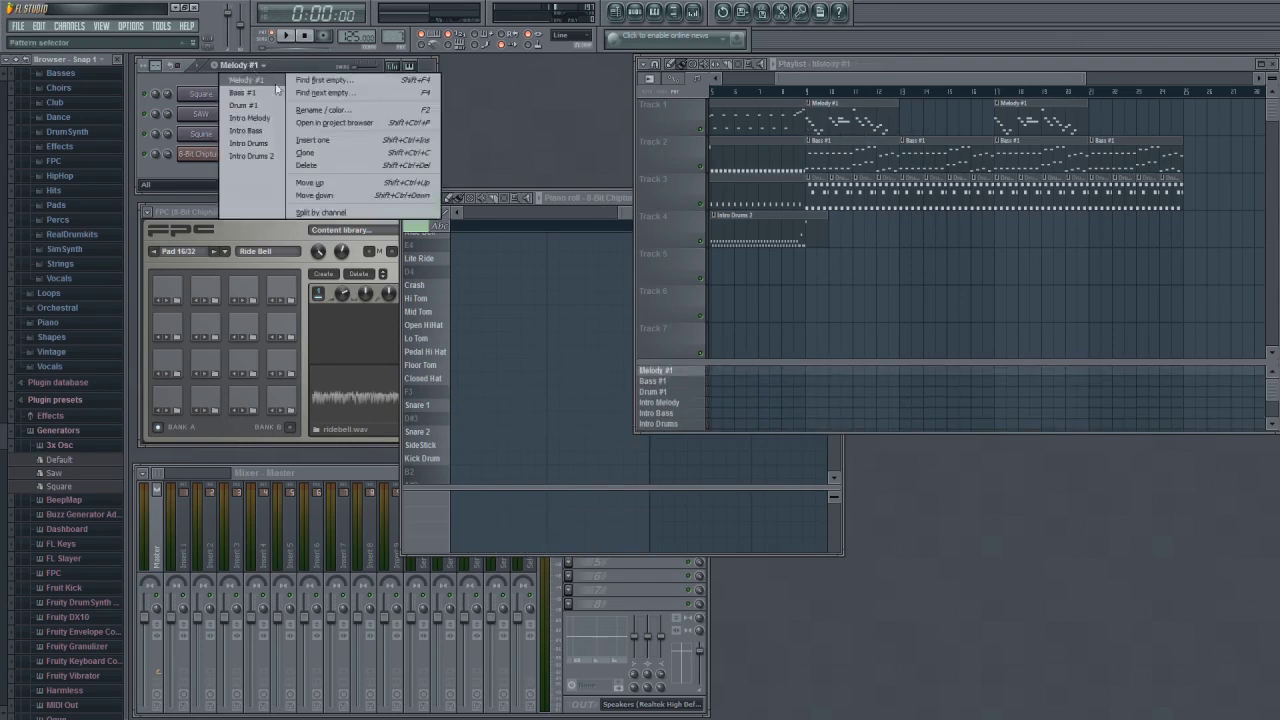
{"action": "left_click", "coordinate": [319, 150]}
{"action": "left_click", "coordinate": [237, 65]}
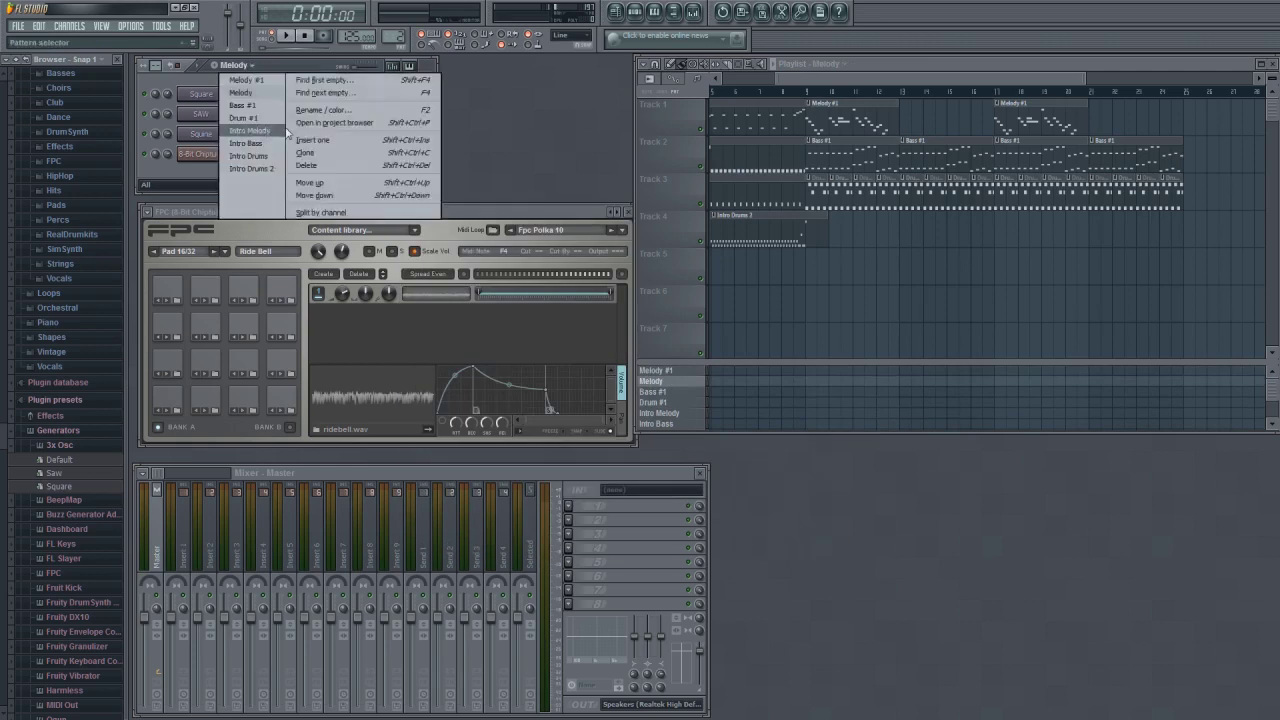
{"action": "left_click", "coordinate": [311, 110]}
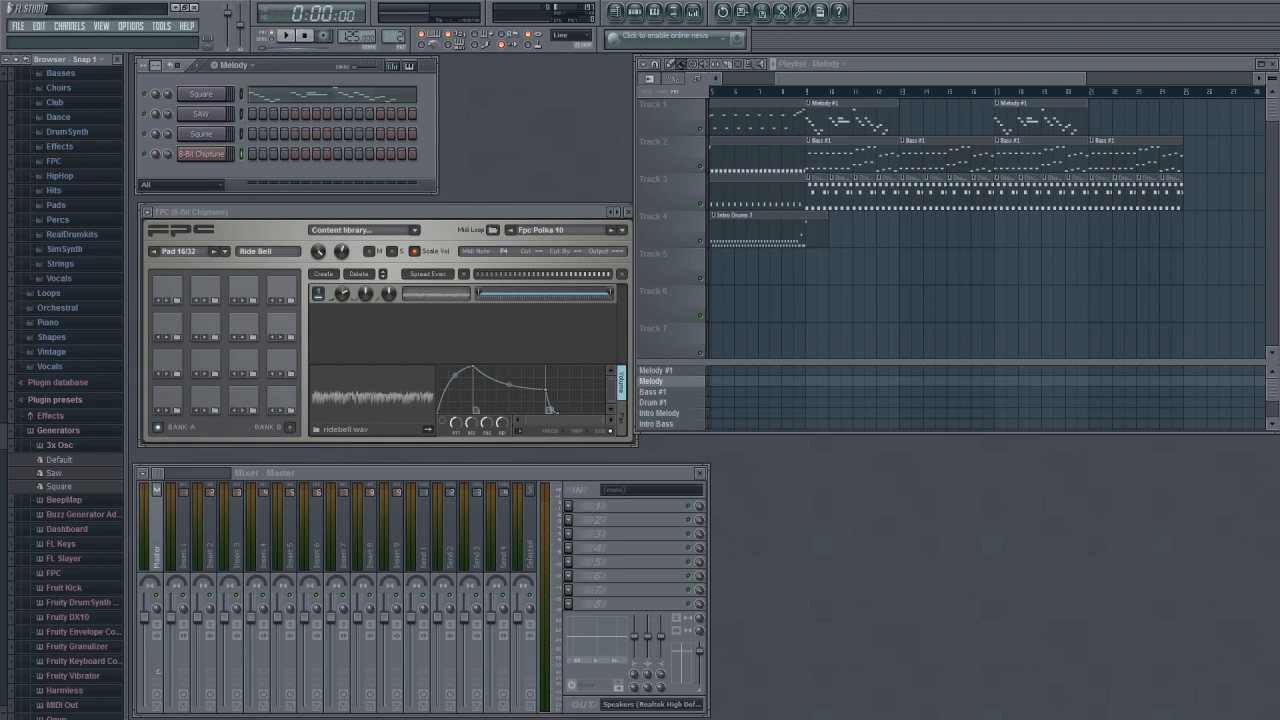
{"action": "key", "text": "ctrl+shift+c"}
Open Melody #2's Square piano roll, rewrite bar 3 as a run rising to C6, and end bar 4 with A5, G5 and a long C#6
{"action": "left_click", "coordinate": [318, 100]}
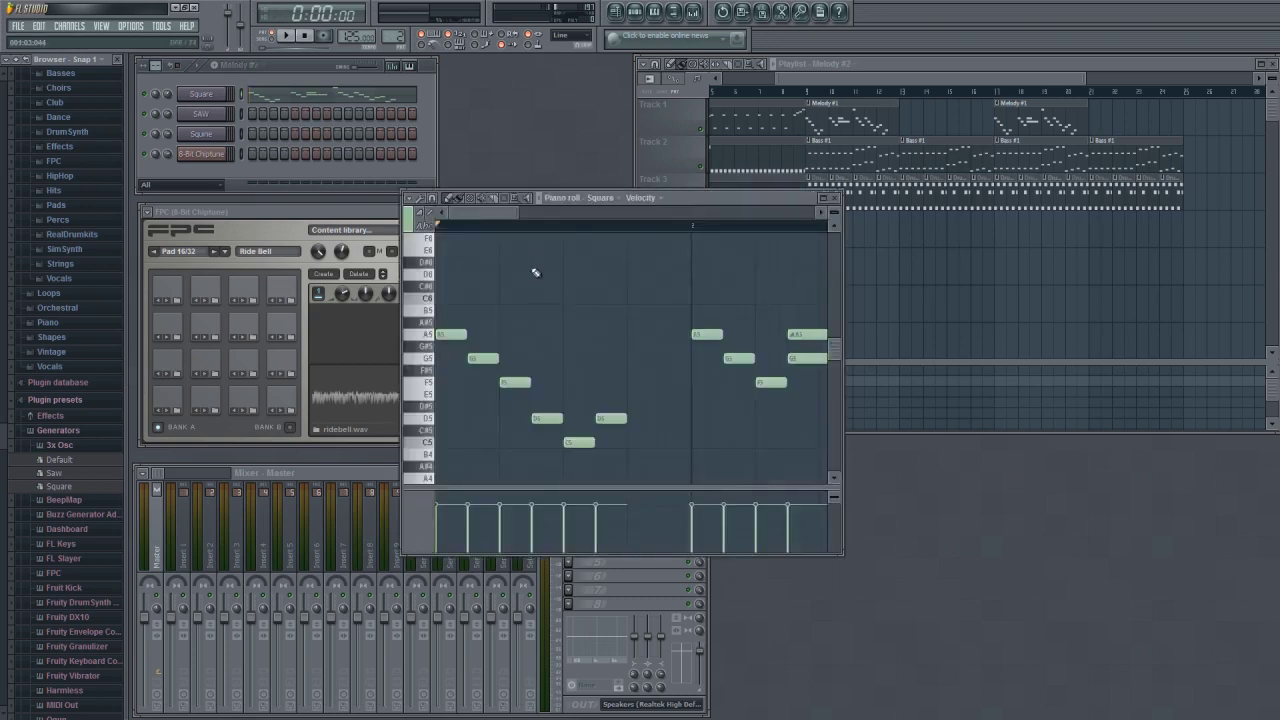
{"action": "left_click", "coordinate": [297, 41]}
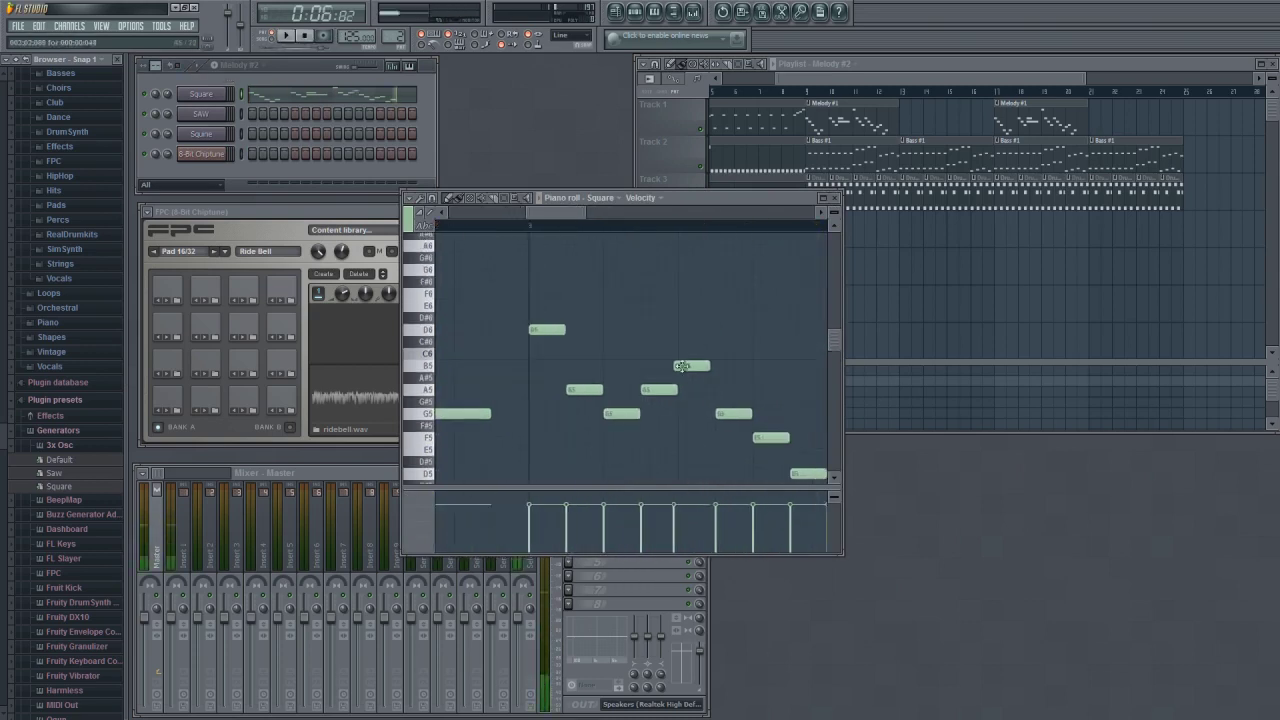
{"action": "left_click", "coordinate": [703, 384]}
{"action": "left_click", "coordinate": [755, 347]}
{"action": "scroll", "coordinate": [694, 355], "scroll_direction": "right", "scroll_amount": 2}
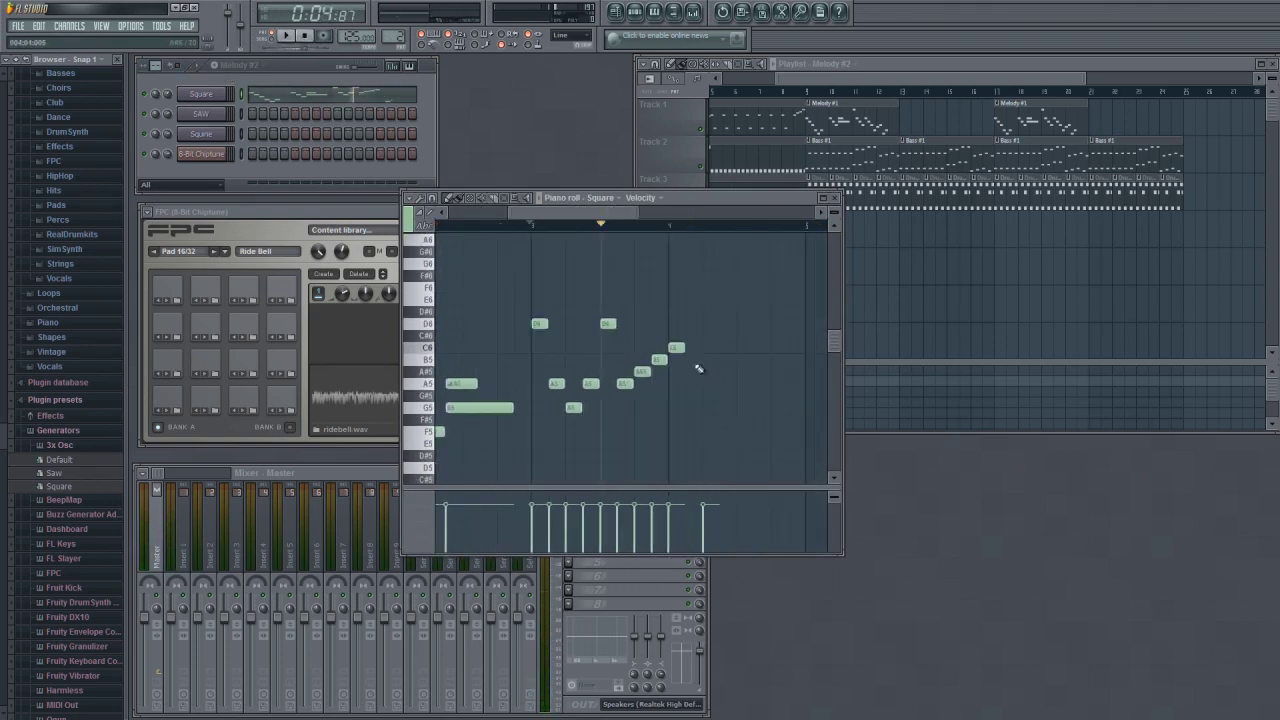
{"action": "left_click", "coordinate": [711, 408]}
{"action": "left_click", "coordinate": [722, 336]}
{"action": "left_click_drag", "start_coordinate": [741, 336], "coordinate": [768, 336]}
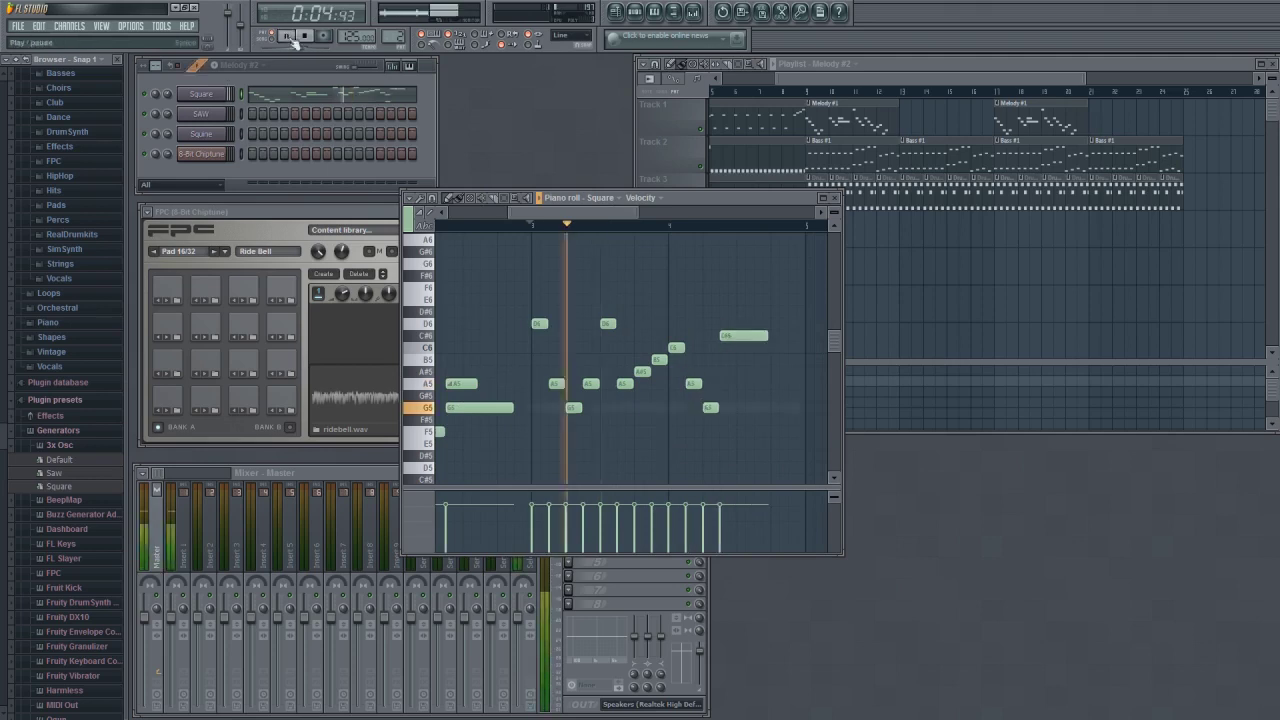
Lower the later notes of bar 3 around a D5 low point and shift the notes opening bar 4
{"action": "scroll", "coordinate": [740, 380], "scroll_direction": "left", "scroll_amount": 1}
{"action": "scroll", "coordinate": [740, 380], "scroll_direction": "down", "scroll_amount": 1}
{"action": "left_click_drag", "start_coordinate": [628, 398], "coordinate": [634, 410]}
{"action": "left_click", "coordinate": [645, 433]}
{"action": "left_click_drag", "start_coordinate": [661, 349], "coordinate": [661, 409]}
{"action": "left_click_drag", "start_coordinate": [679, 337], "coordinate": [679, 397]}
{"action": "left_click_drag", "start_coordinate": [696, 325], "coordinate": [696, 373]}
{"action": "left_click_drag", "start_coordinate": [713, 313], "coordinate": [730, 373]}
{"action": "left_click_drag", "start_coordinate": [747, 373], "coordinate": [747, 349]}
{"action": "left_click", "coordinate": [311, 45]}
Adjust bar 3 to descend to D5 and climb through F5, G5 and A5, start bar 4 with C6, A5, C6, and play it
{"action": "right_click", "coordinate": [679, 397]}
{"action": "left_click_drag", "start_coordinate": [628, 409], "coordinate": [628, 397]}
{"action": "left_click_drag", "start_coordinate": [661, 409], "coordinate": [713, 313]}
{"action": "right_click", "coordinate": [645, 433]}
{"action": "left_click", "coordinate": [645, 433]}
{"action": "left_click", "coordinate": [679, 373]}
{"action": "left_click_drag", "start_coordinate": [747, 349], "coordinate": [747, 313]}
{"action": "left_click_drag", "start_coordinate": [730, 373], "coordinate": [730, 349]}
{"action": "left_click", "coordinate": [287, 36]}
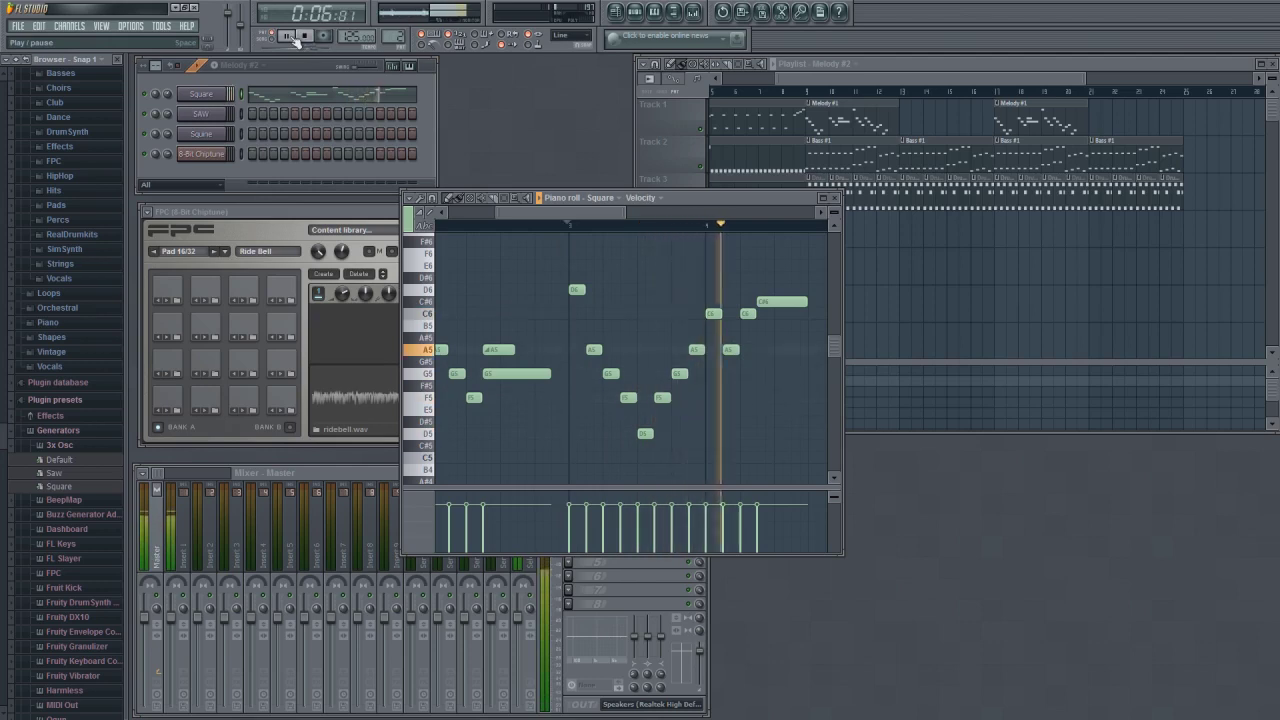
{"action": "left_click", "coordinate": [287, 36]}
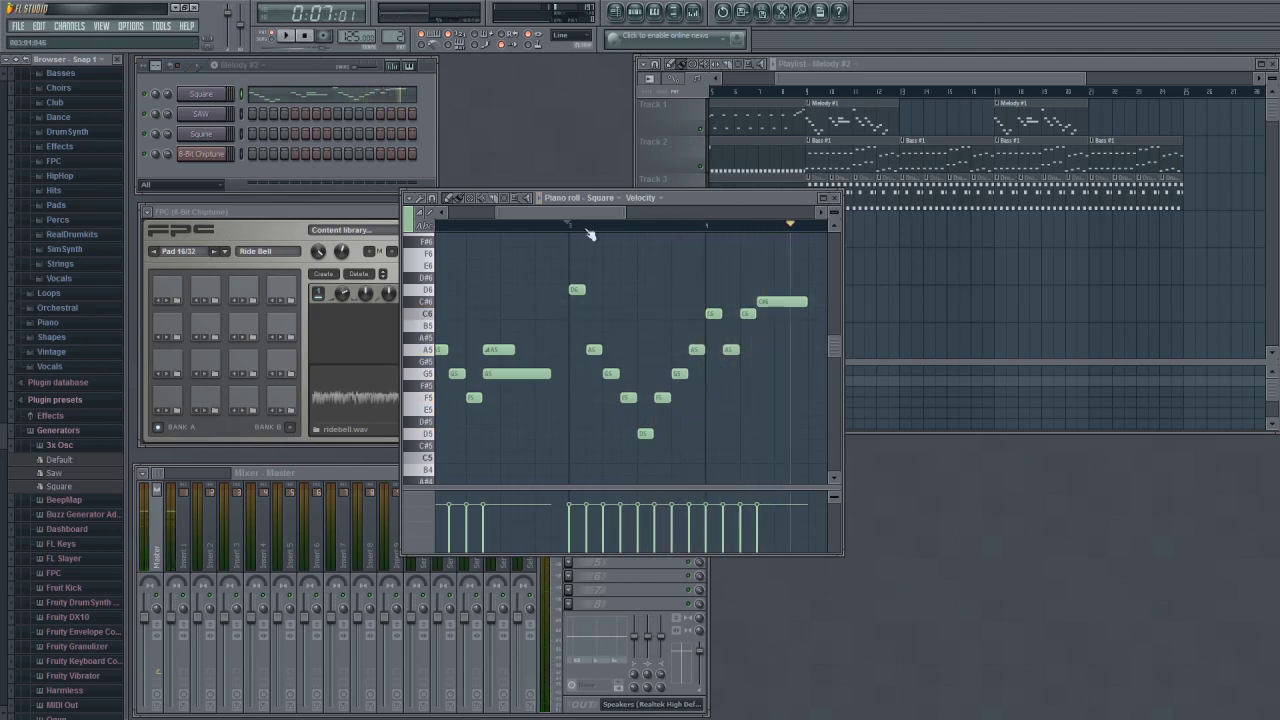
Place Melody #2 clips on Track 1 at bars 13 and 21, filling the gaps between the Melody #1 clips
{"action": "left_click", "coordinate": [829, 136]}
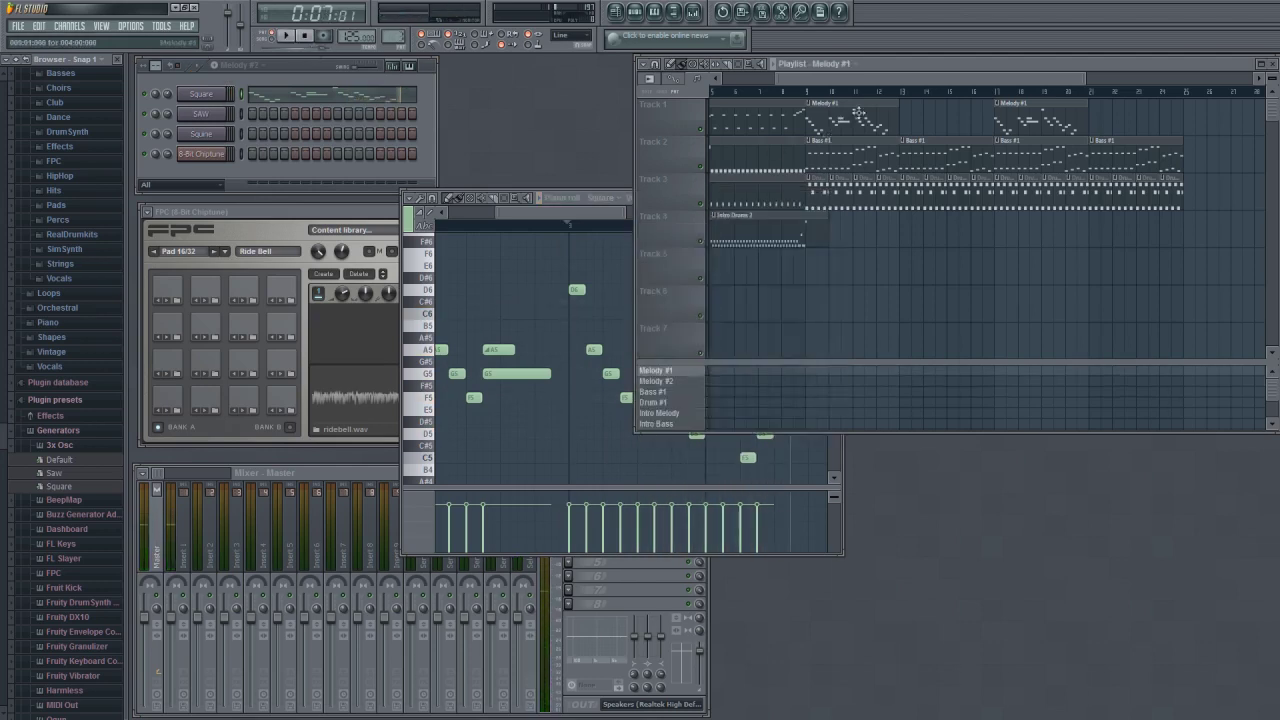
{"action": "left_click", "coordinate": [905, 236]}
{"action": "right_click", "coordinate": [918, 226]}
{"action": "left_click", "coordinate": [830, 64]}
{"action": "left_click", "coordinate": [838, 102]}
{"action": "left_click_drag", "start_coordinate": [905, 216], "coordinate": [913, 107]}
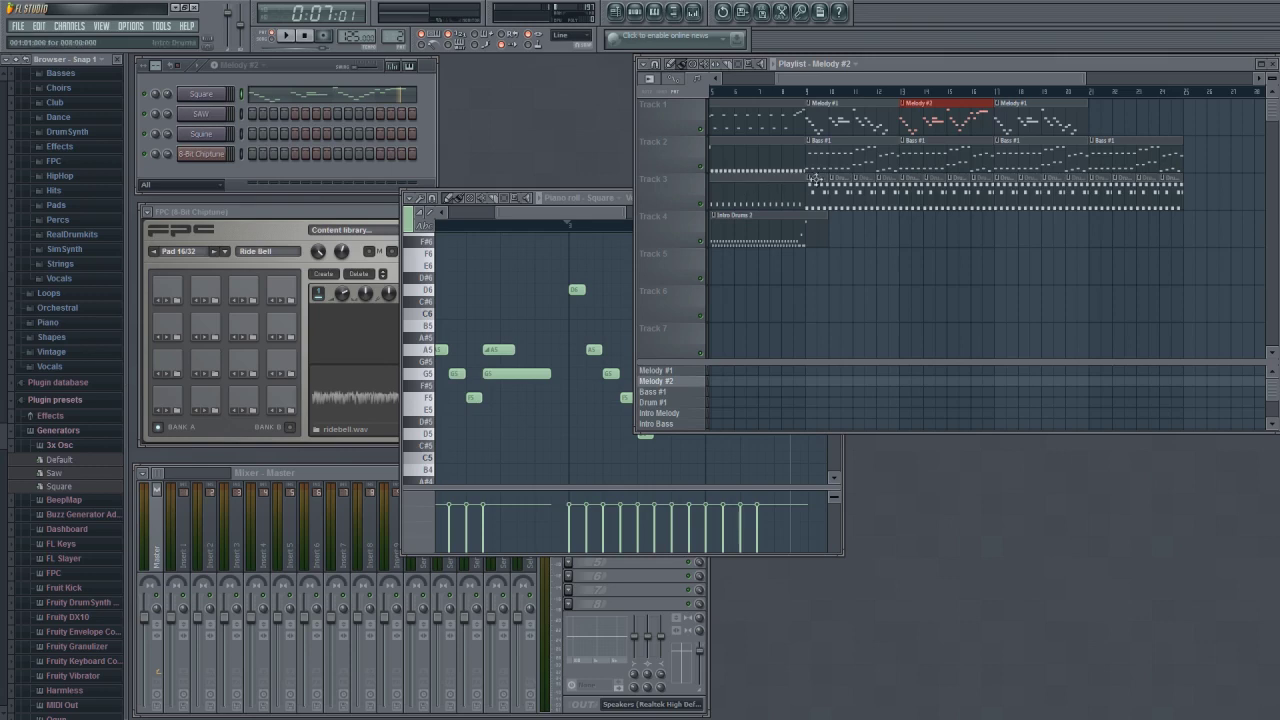
{"action": "left_click", "coordinate": [1112, 110]}
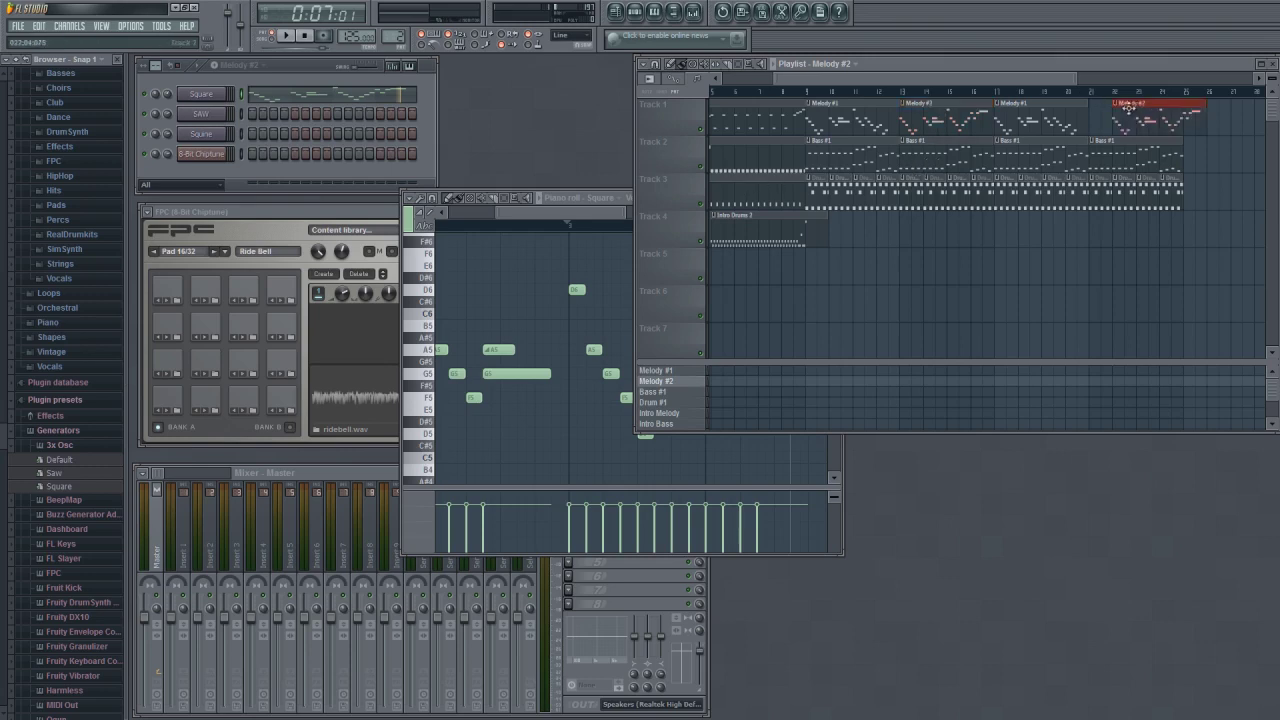
Clear the Bass #1 clips at bars 13 and 21 from Track 2 and restore the Bass #1 clip at bar 9
{"action": "right_click", "coordinate": [1118, 160]}
{"action": "right_click", "coordinate": [980, 160]}
{"action": "right_click", "coordinate": [870, 163]}
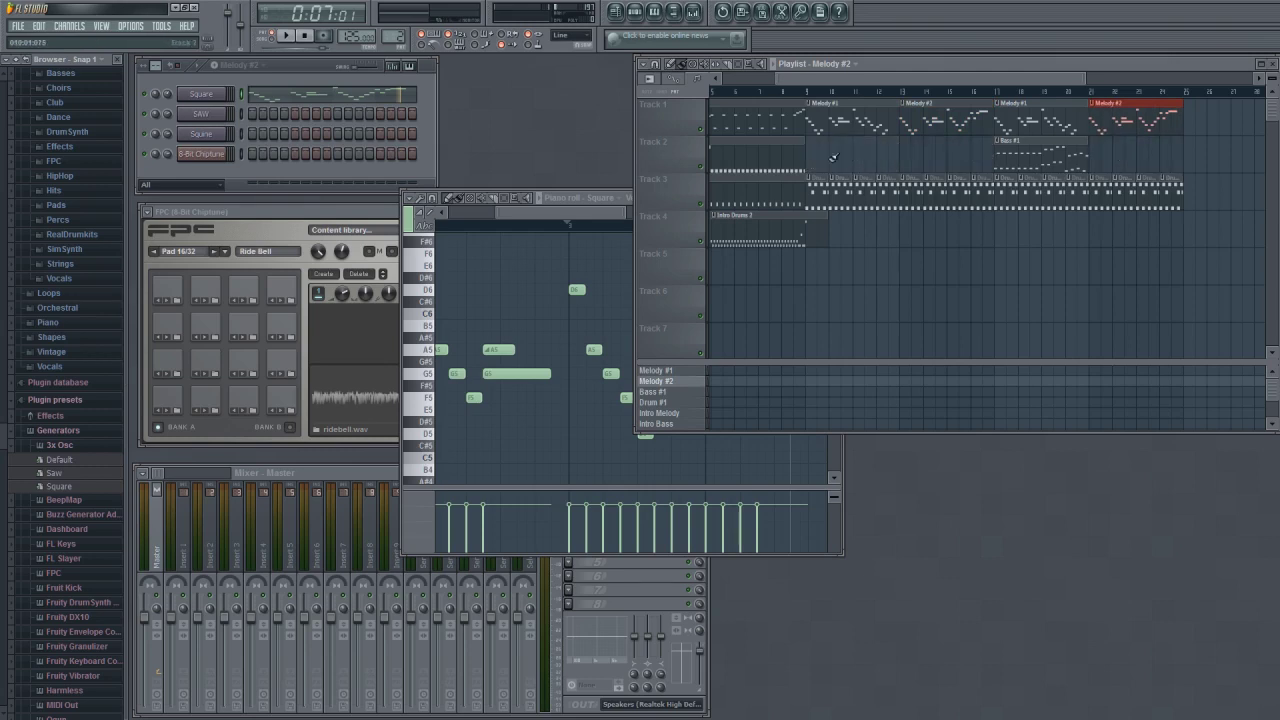
{"action": "left_click", "coordinate": [999, 152]}
{"action": "left_click", "coordinate": [823, 146]}
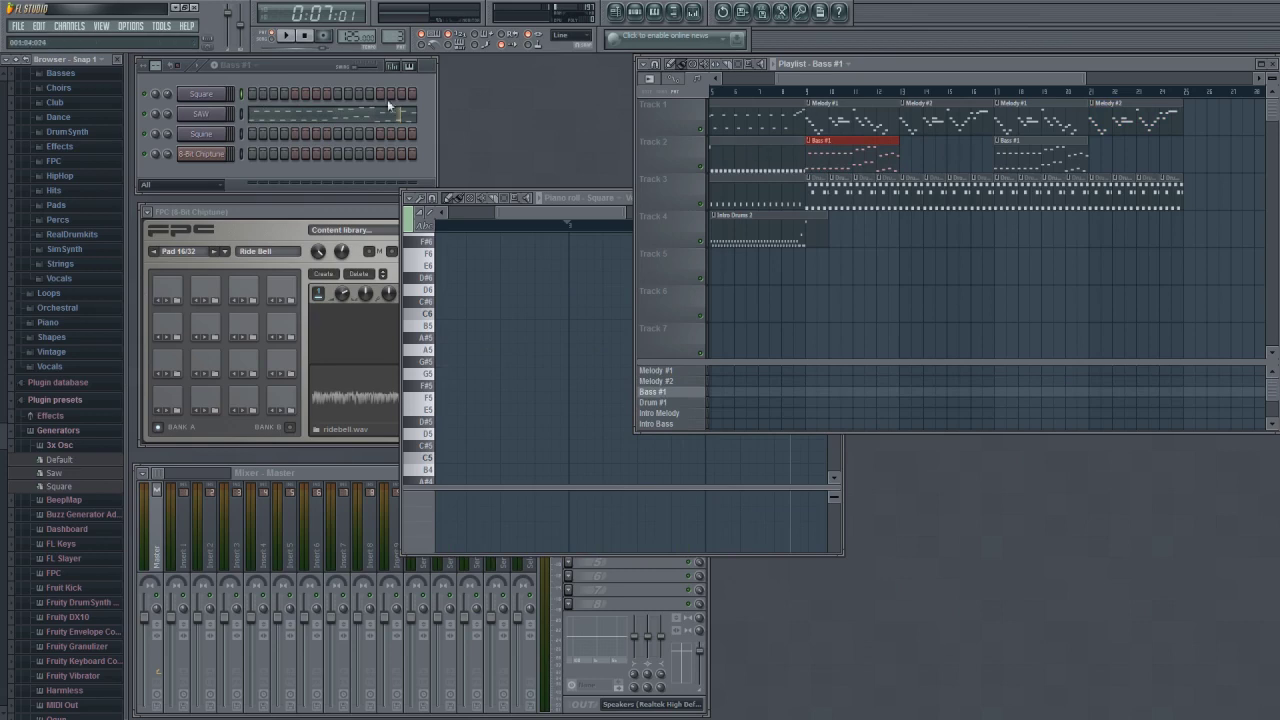
Clone the Bass #1 pattern, rename the copy Bass #2, and place it in the gaps on Track 2
{"action": "left_click", "coordinate": [230, 68]}
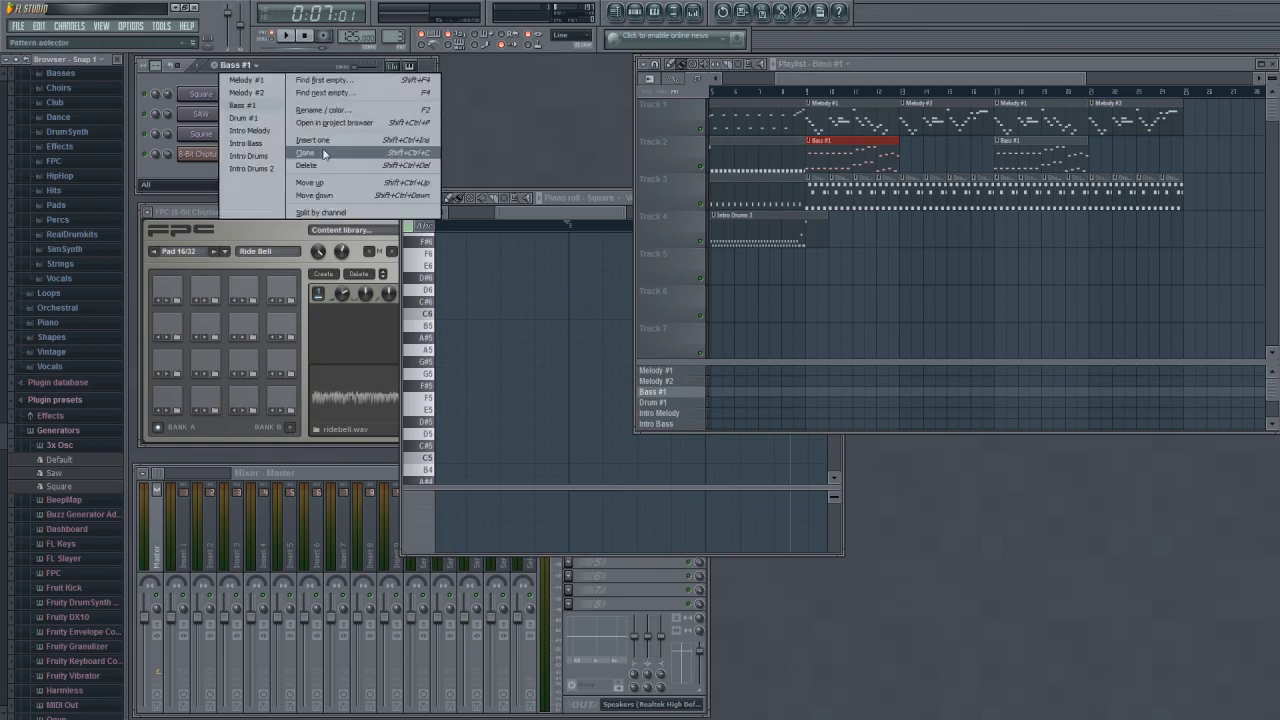
{"action": "left_click", "coordinate": [322, 152]}
{"action": "left_click", "coordinate": [242, 68]}
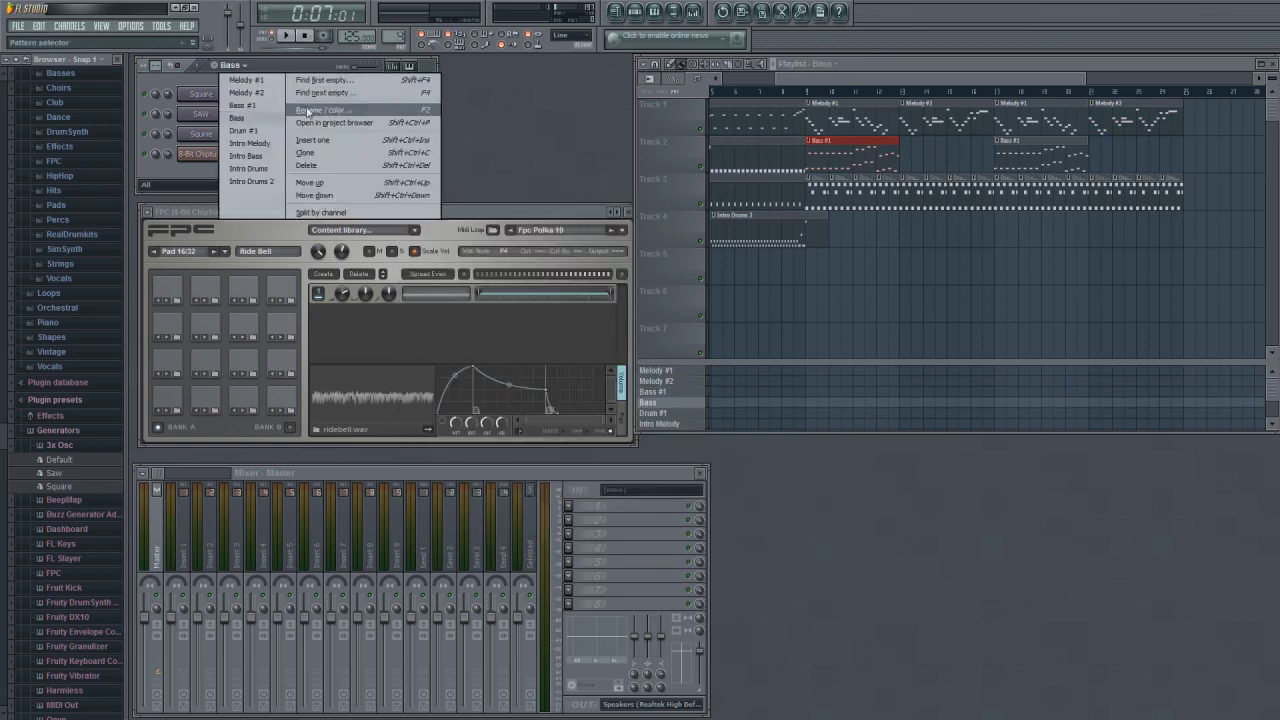
{"action": "left_click", "coordinate": [307, 112]}
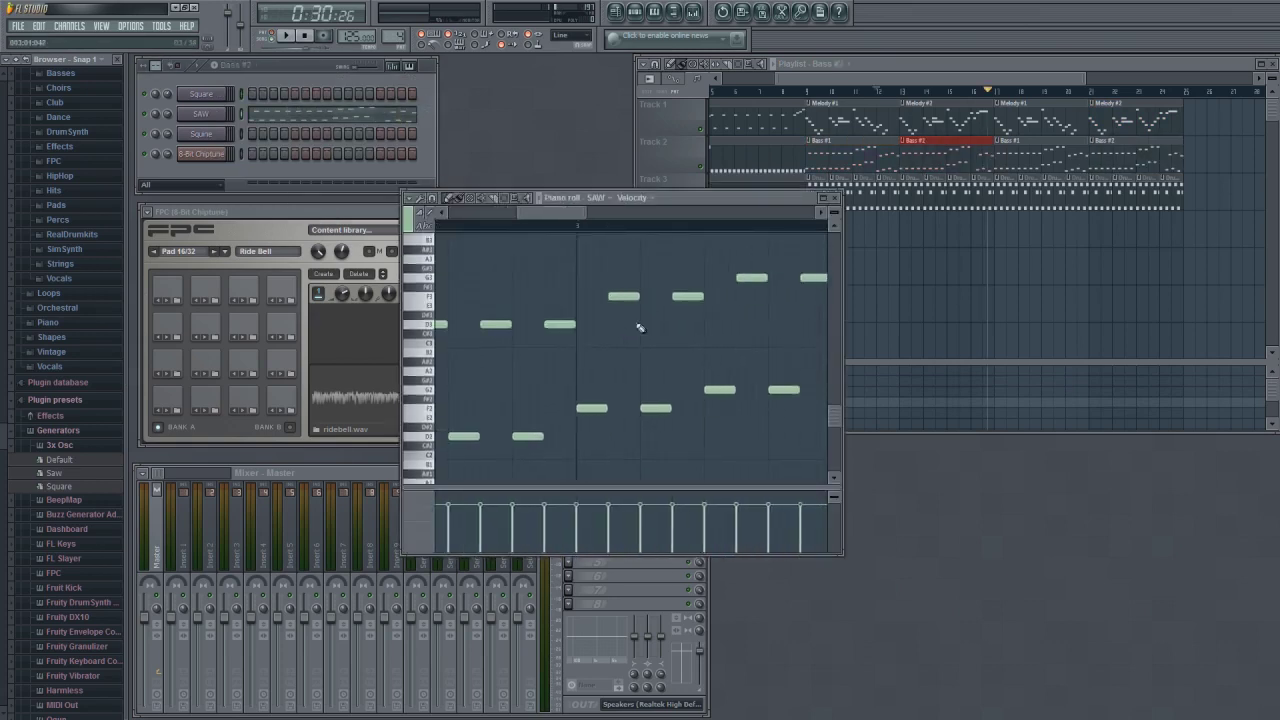
Change bar 4 of Bass #2 to alternate between low and high C notes, then low and high C# notes
{"action": "scroll", "coordinate": [606, 323], "scroll_direction": "down", "scroll_amount": 5}
{"action": "left_click", "coordinate": [588, 452]}
{"action": "left_click", "coordinate": [619, 341]}
{"action": "right_click", "coordinate": [654, 443]}
{"action": "left_click", "coordinate": [654, 453]}
{"action": "left_click_drag", "start_coordinate": [685, 332], "coordinate": [685, 341]}
{"action": "left_click_drag", "start_coordinate": [719, 434], "coordinate": [719, 443]}
{"action": "left_click_drag", "start_coordinate": [748, 322], "coordinate": [748, 331]}
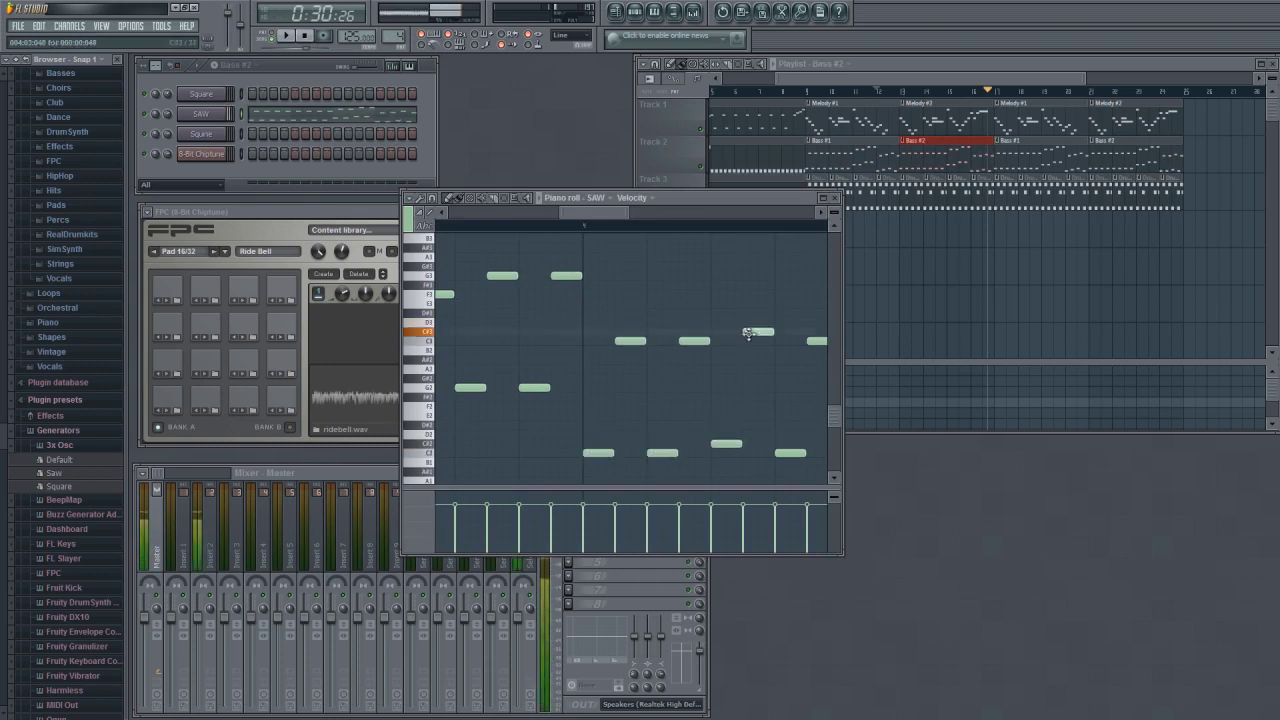
Play the song from bar 13 to hear Bass #2 with the melody
{"action": "left_click", "coordinate": [905, 91]}
{"action": "left_click", "coordinate": [288, 36]}
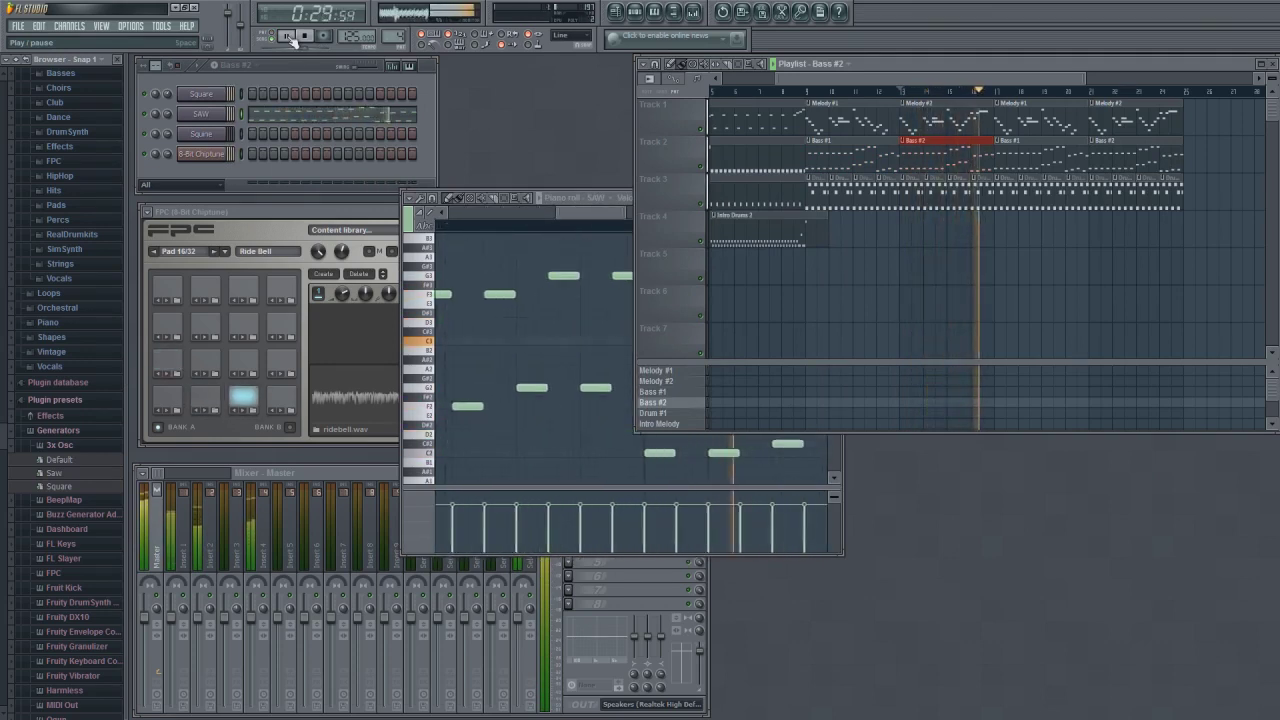
{"action": "left_click", "coordinate": [288, 37]}
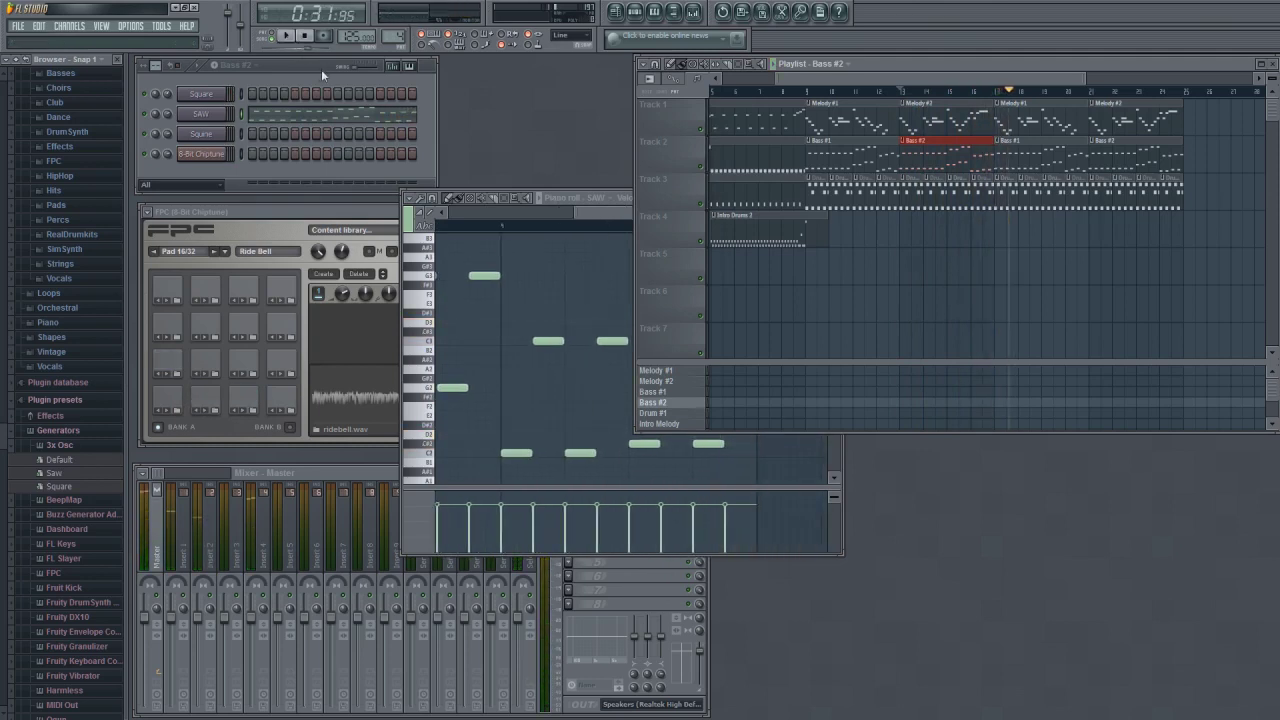
{"action": "left_click", "coordinate": [305, 37]}
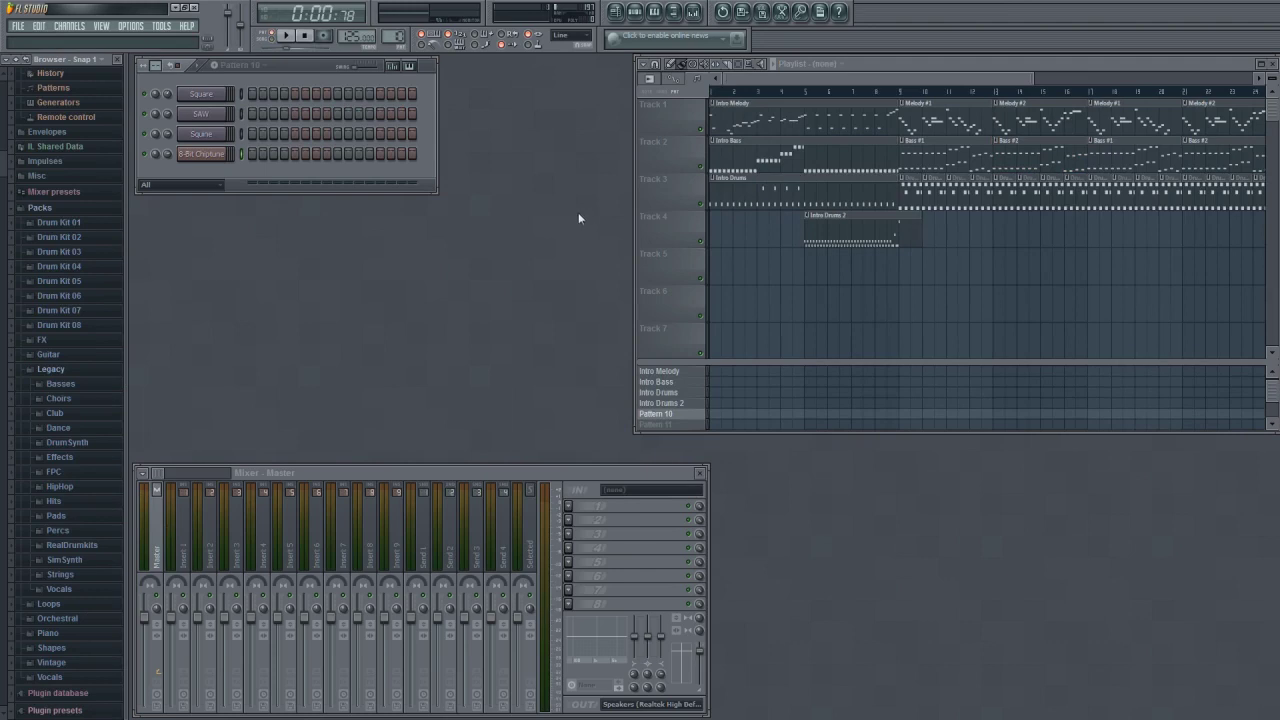
Open the Squine channel's settings and rename Pattern 10 as Squine
{"action": "left_click", "coordinate": [220, 136]}
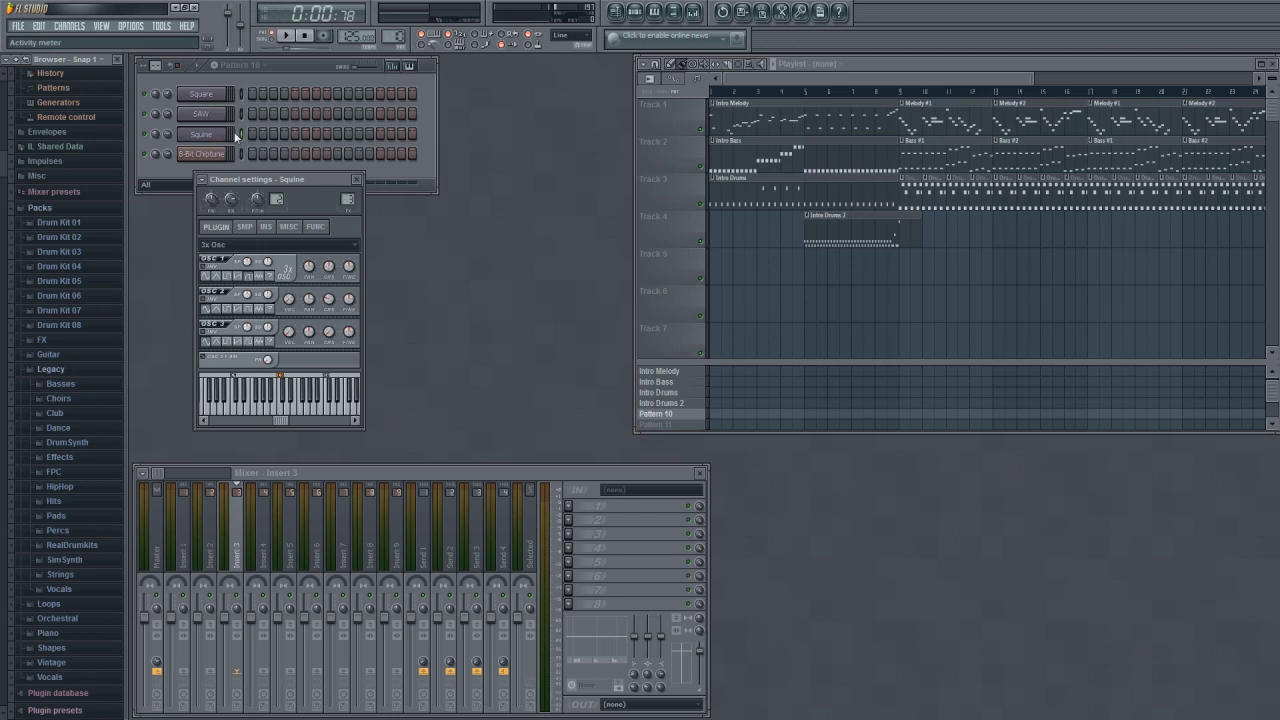
{"action": "left_click", "coordinate": [215, 68]}
{"action": "left_click", "coordinate": [215, 68]}
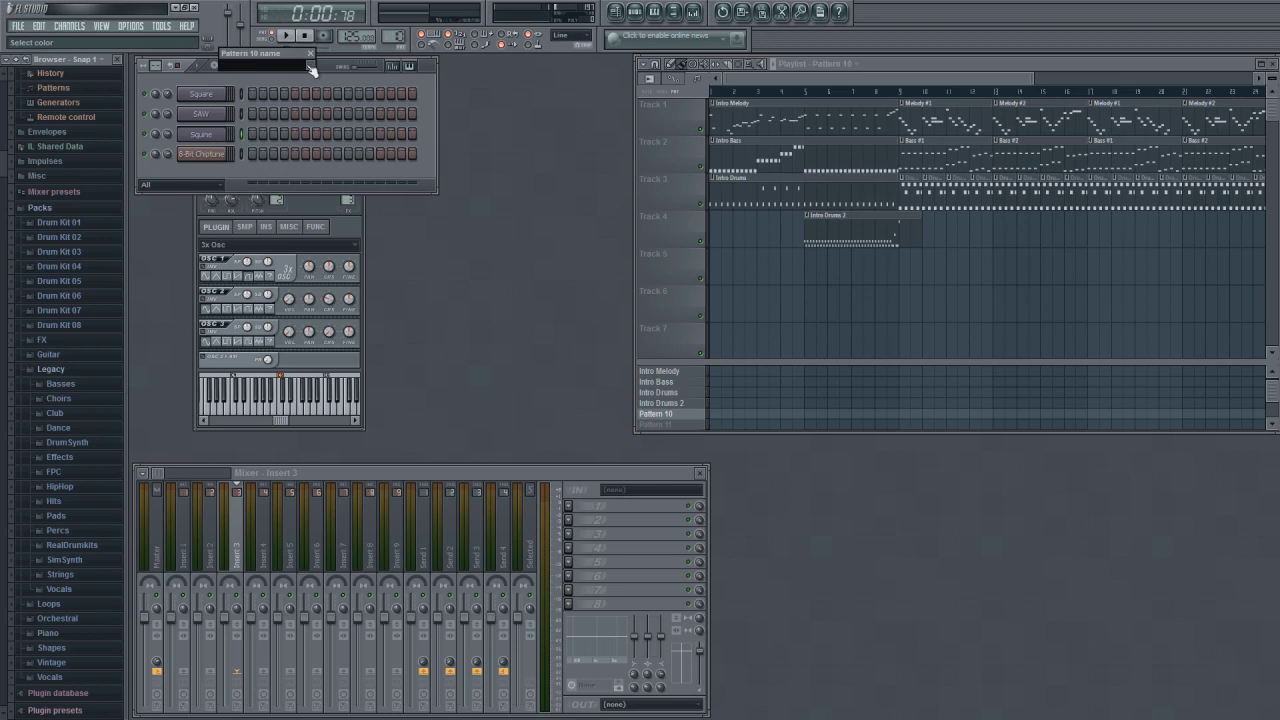
{"action": "key", "text": "Return"}
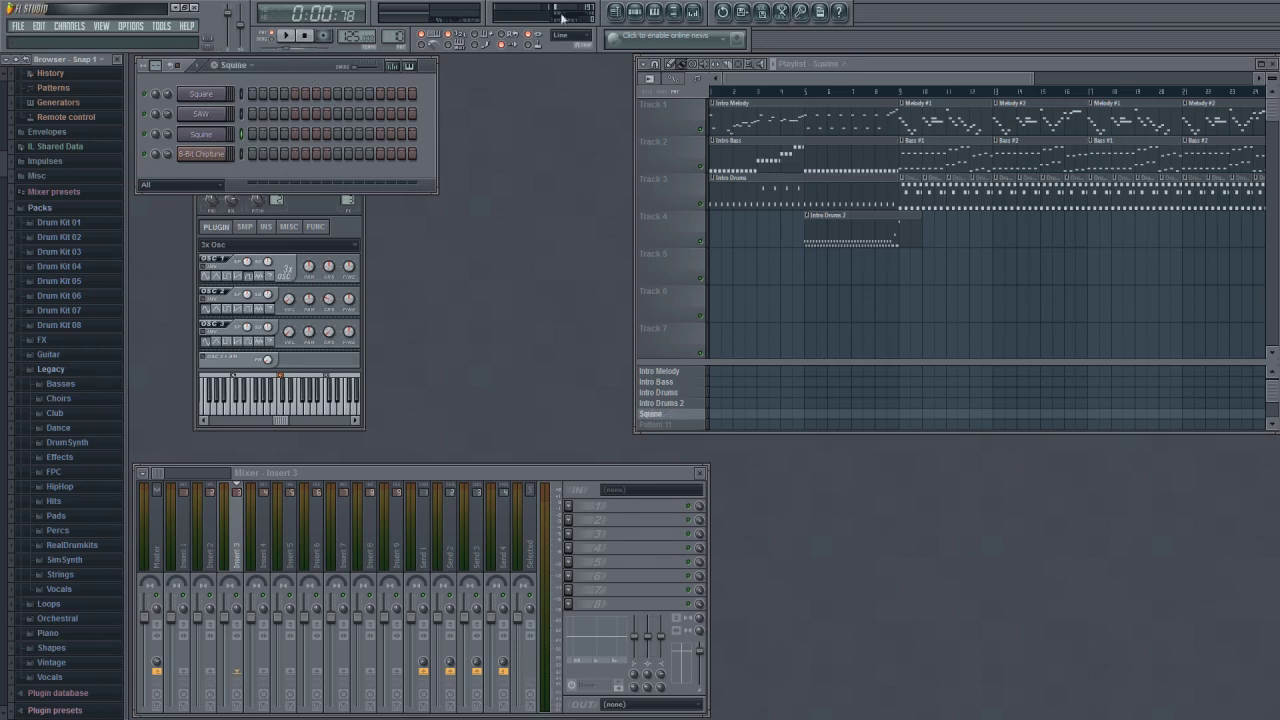
Draw a half-bar D5, F#5 and A5 chord for the Squine channel at the start of the piano roll
{"action": "left_click", "coordinate": [655, 12]}
{"action": "left_click", "coordinate": [600, 197]}
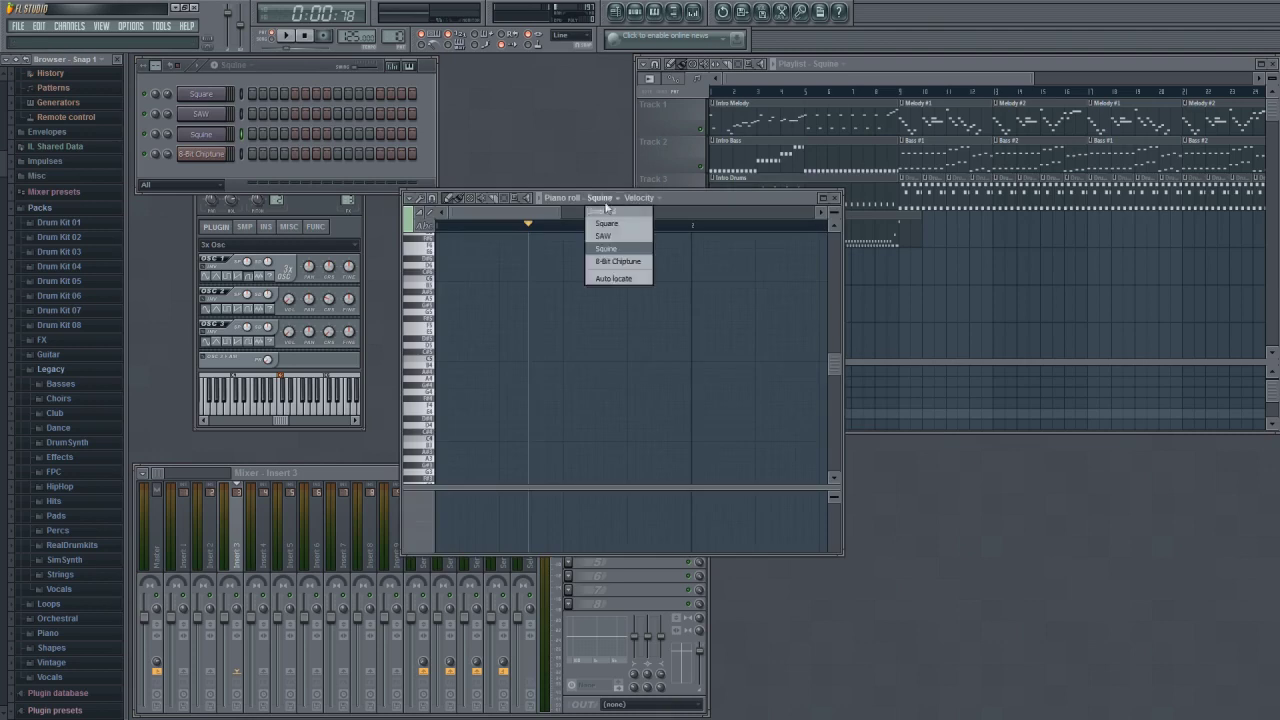
{"action": "left_click", "coordinate": [610, 205]}
{"action": "left_click", "coordinate": [448, 352]}
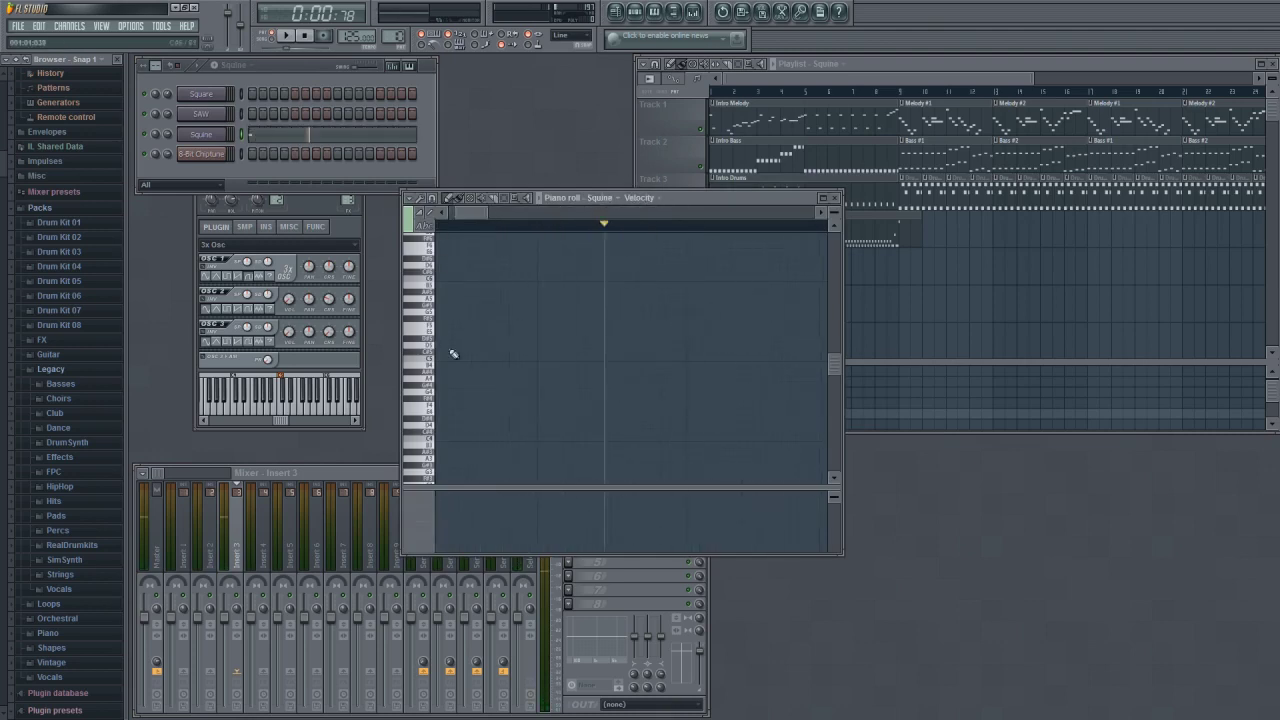
{"action": "left_click_drag", "start_coordinate": [450, 353], "coordinate": [649, 356]}
{"action": "left_click", "coordinate": [448, 326]}
{"action": "left_click", "coordinate": [448, 305]}
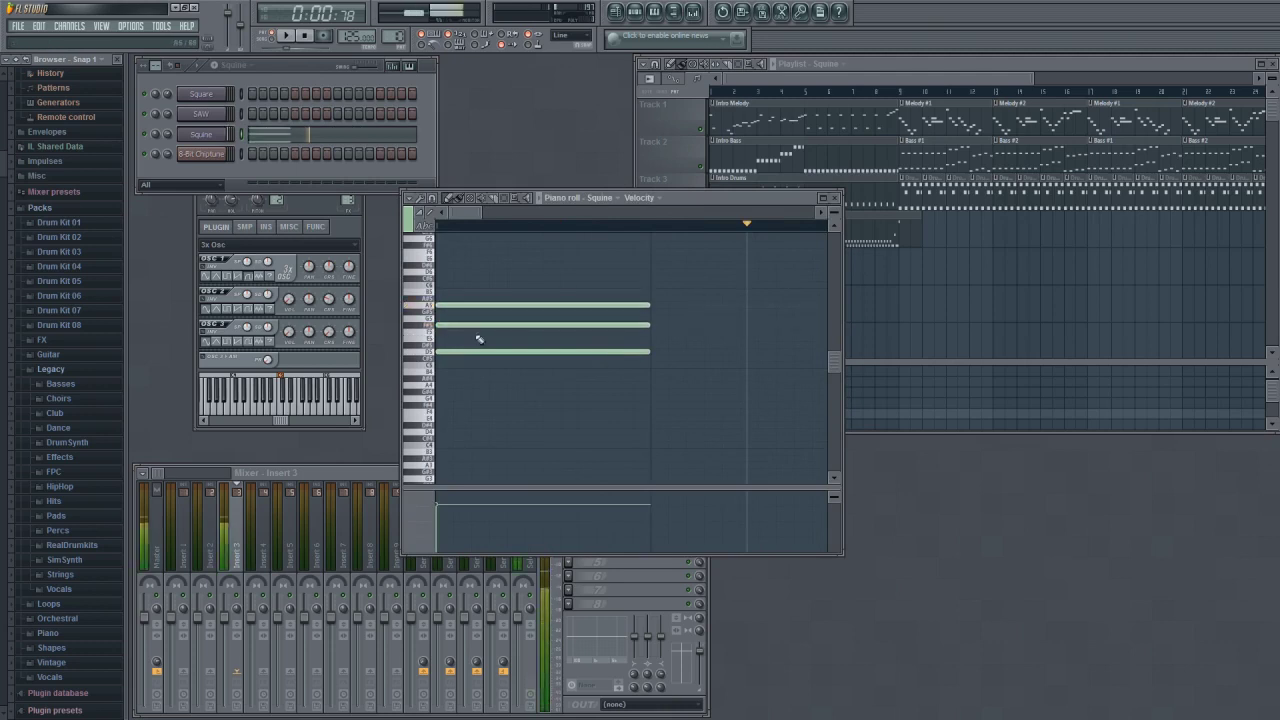
{"action": "left_click_drag", "start_coordinate": [600, 270], "coordinate": [466, 396]}
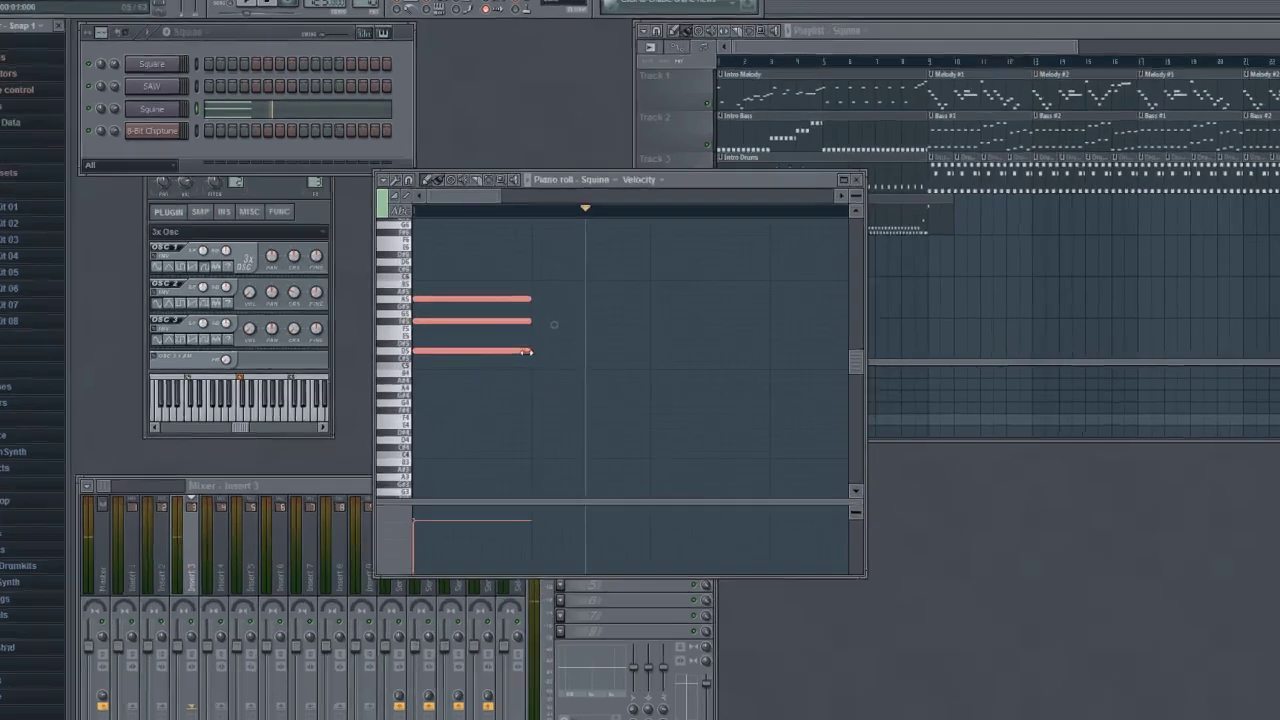
{"action": "left_click_drag", "start_coordinate": [540, 351], "coordinate": [642, 352]}
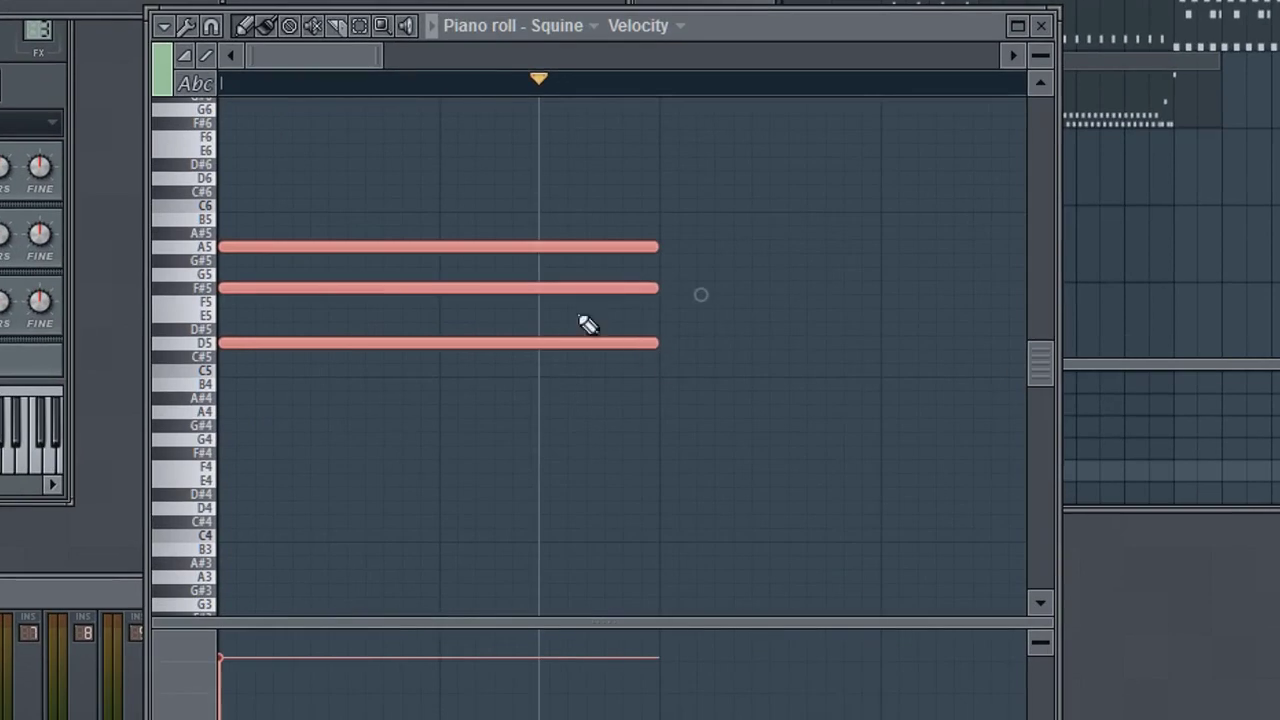
Try arpeggiating the chord with the Normal pattern and unmodified settings, play it, and undo it
{"action": "scroll", "coordinate": [560, 240], "scroll_direction": "down", "scroll_amount": 2}
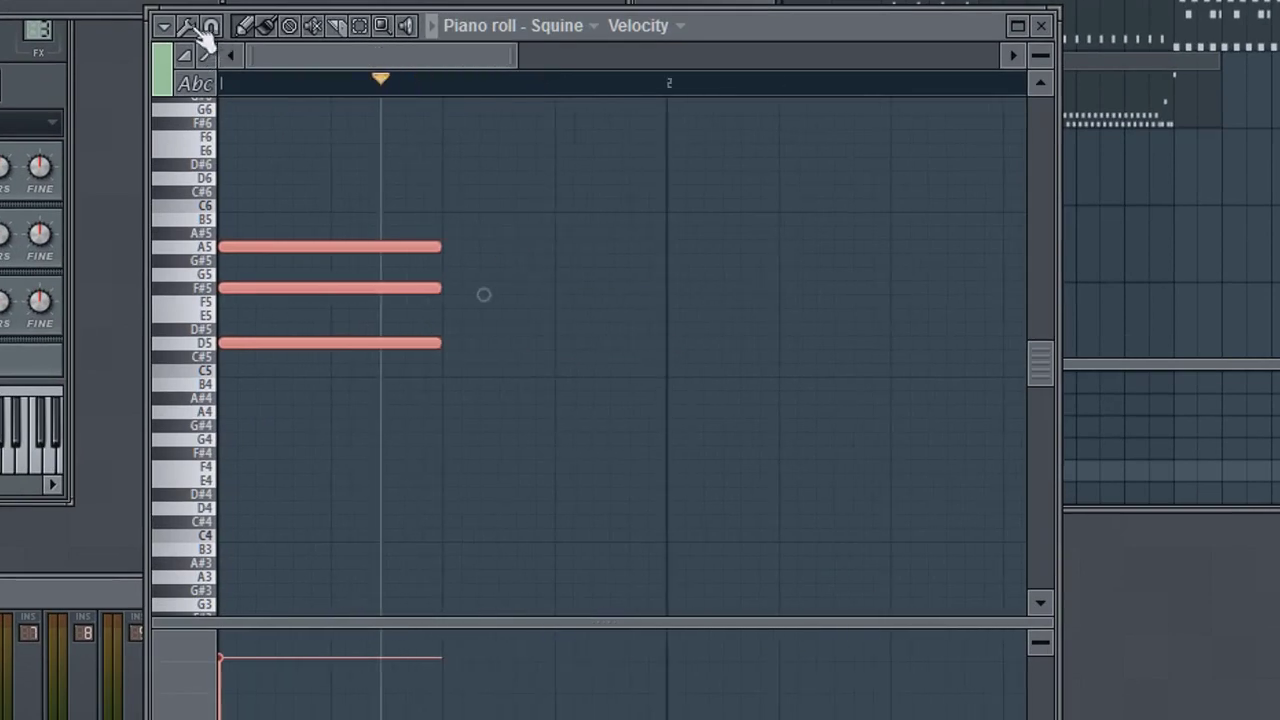
{"action": "left_click", "coordinate": [192, 26]}
{"action": "left_click", "coordinate": [286, 337]}
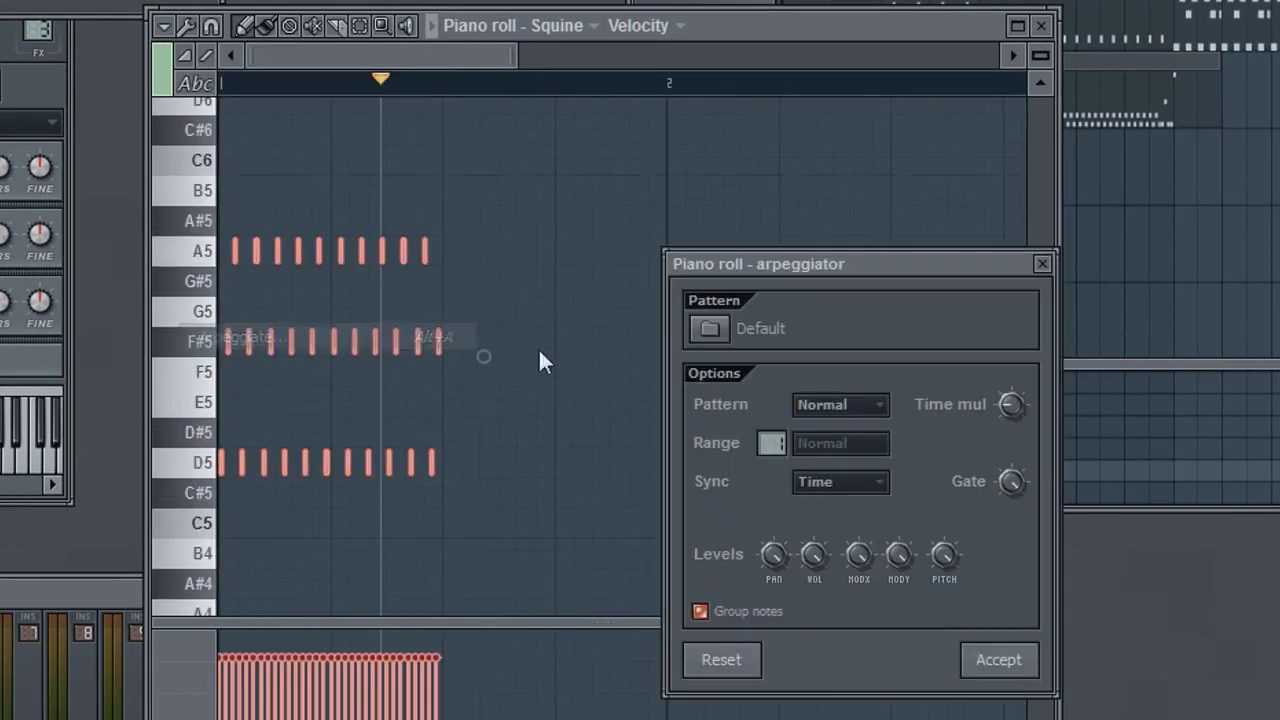
{"action": "left_click", "coordinate": [975, 662]}
{"action": "key", "text": "space"}
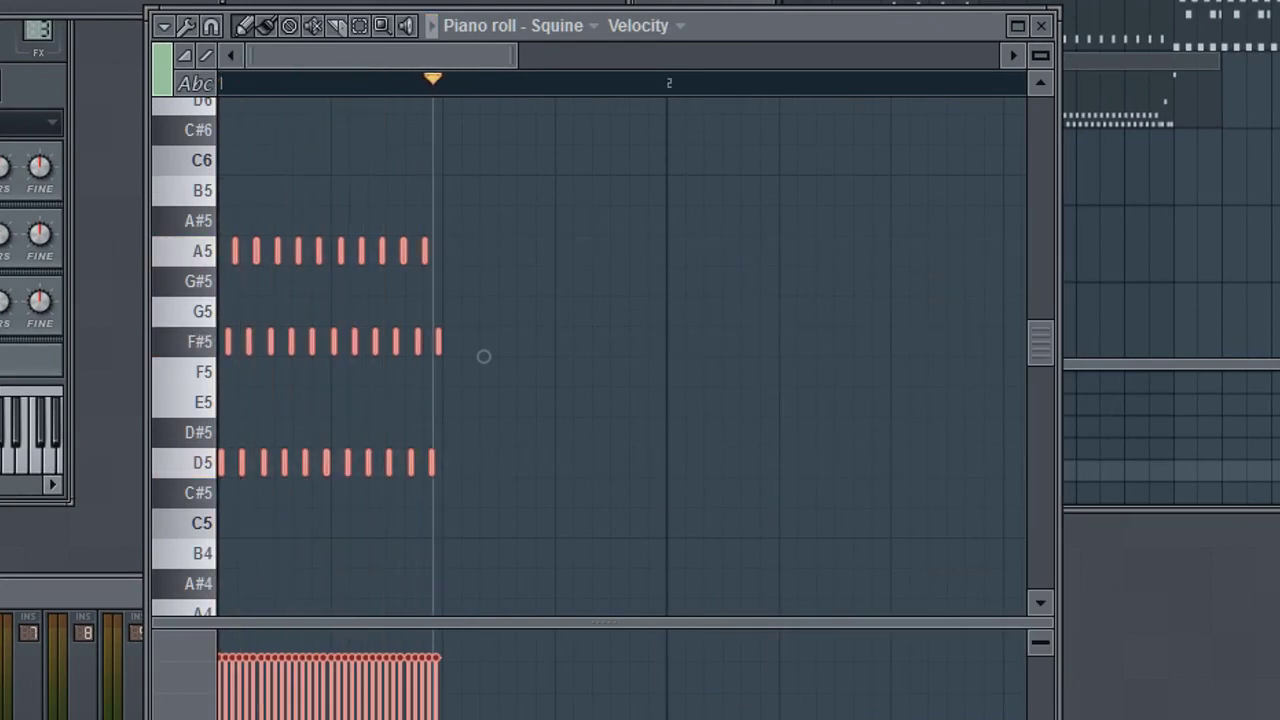
{"action": "key", "text": "ctrl+z"}
Try arpeggiating the chord with a reduced Time mul for faster notes, play it, and undo it
{"action": "left_click", "coordinate": [190, 26]}
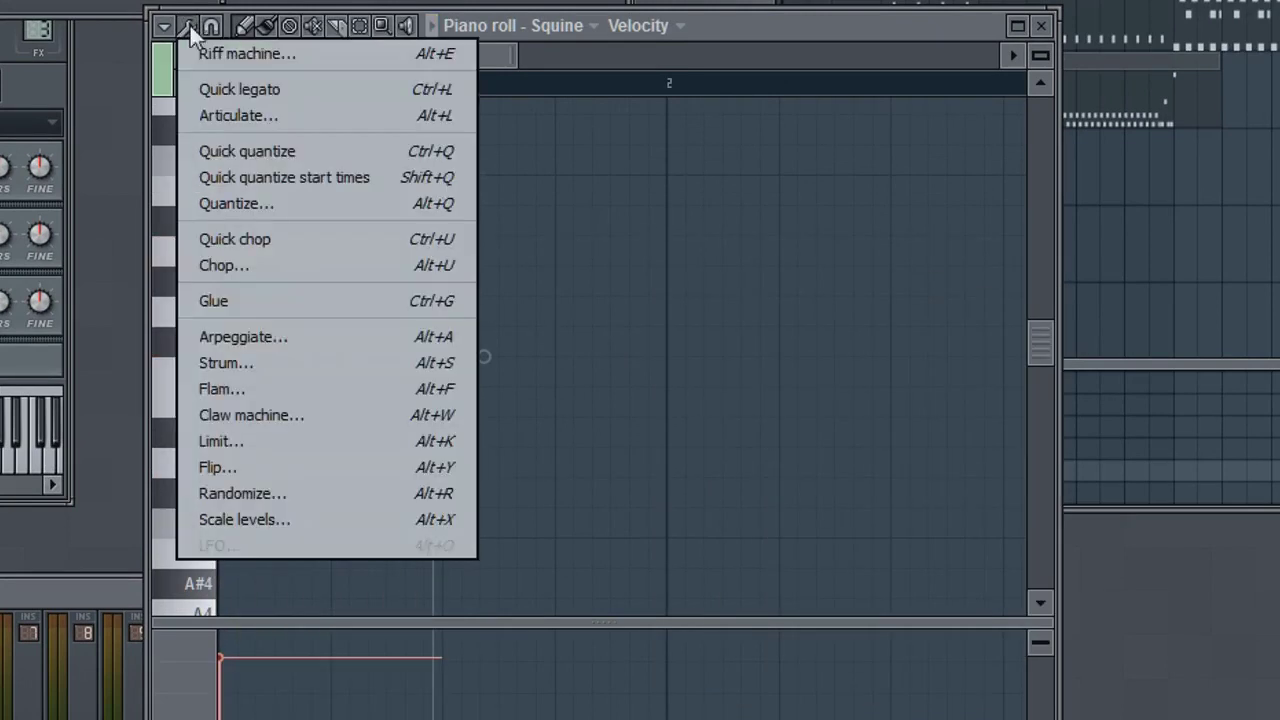
{"action": "left_click", "coordinate": [243, 337]}
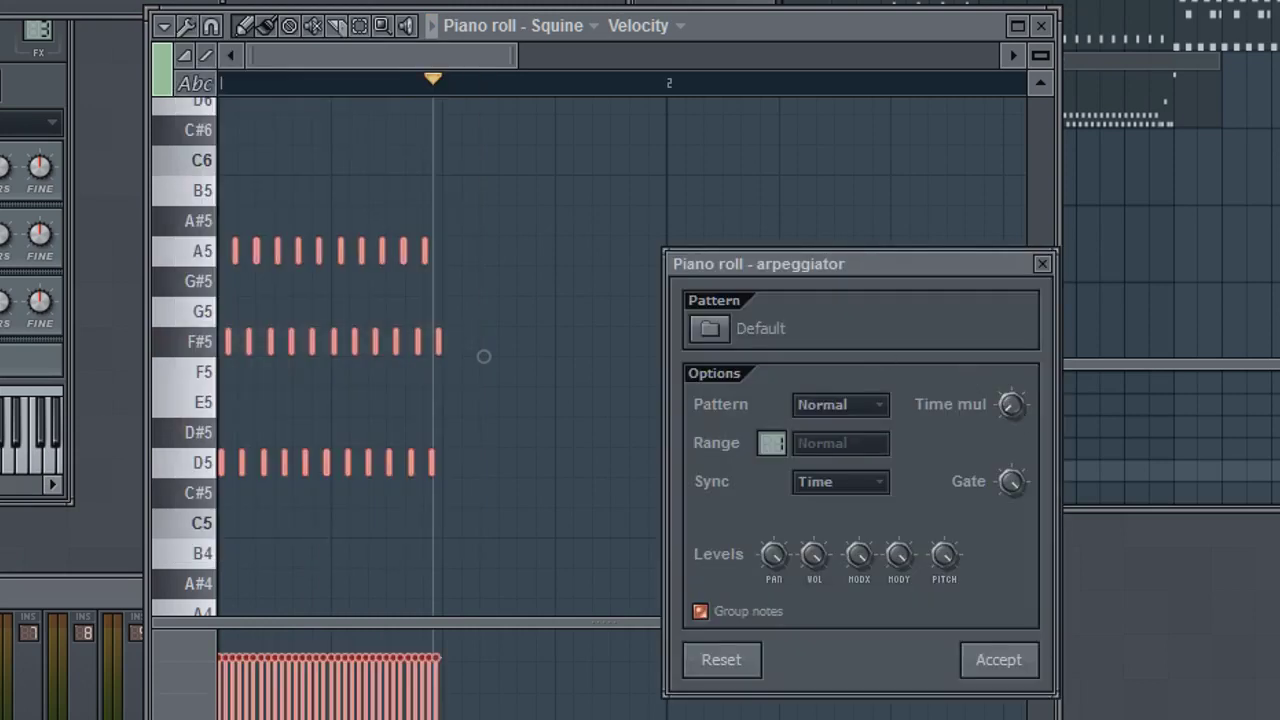
{"action": "left_click_drag", "start_coordinate": [1011, 404], "coordinate": [1011, 396]}
{"action": "left_click", "coordinate": [998, 662]}
{"action": "key", "text": "space"}
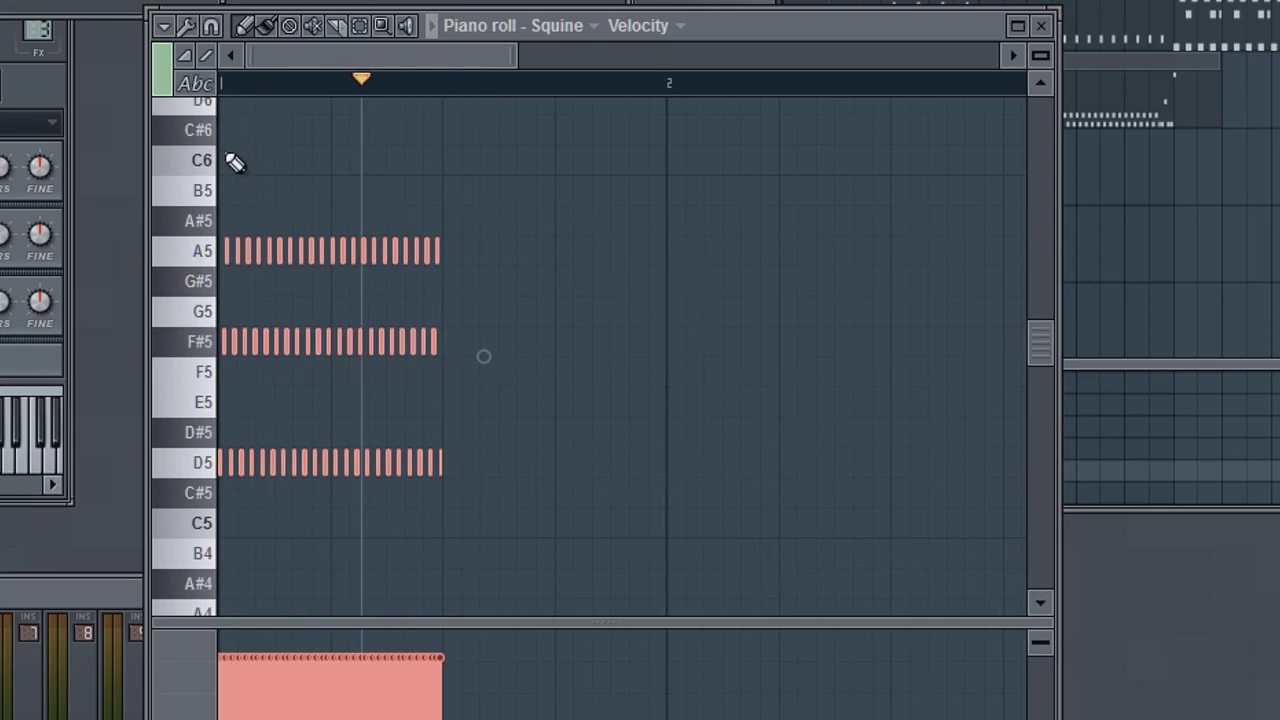
{"action": "key", "text": "ctrl+z"}
Reapply the fast arpeggio to the D5, F#5 and A5 chord
{"action": "left_click", "coordinate": [188, 25]}
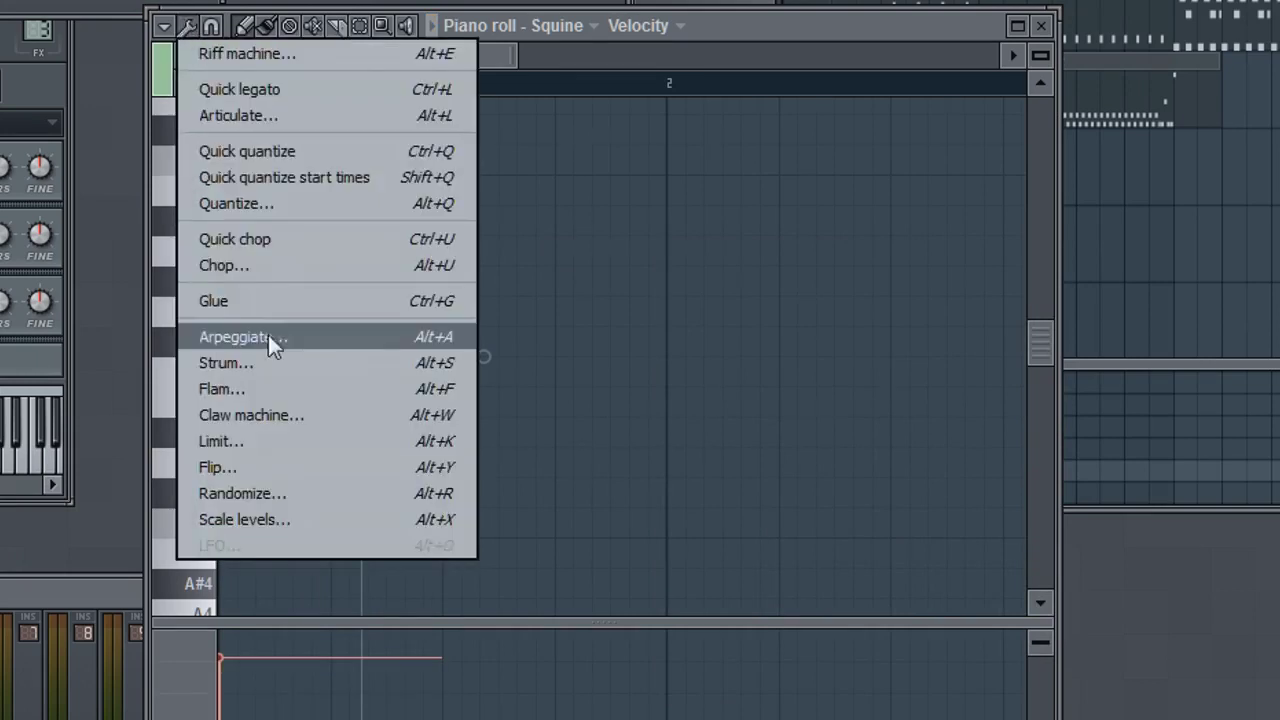
{"action": "left_click", "coordinate": [268, 335]}
{"action": "key", "text": "Return"}
{"action": "scroll", "coordinate": [769, 346], "scroll_direction": "down", "scroll_amount": 3}
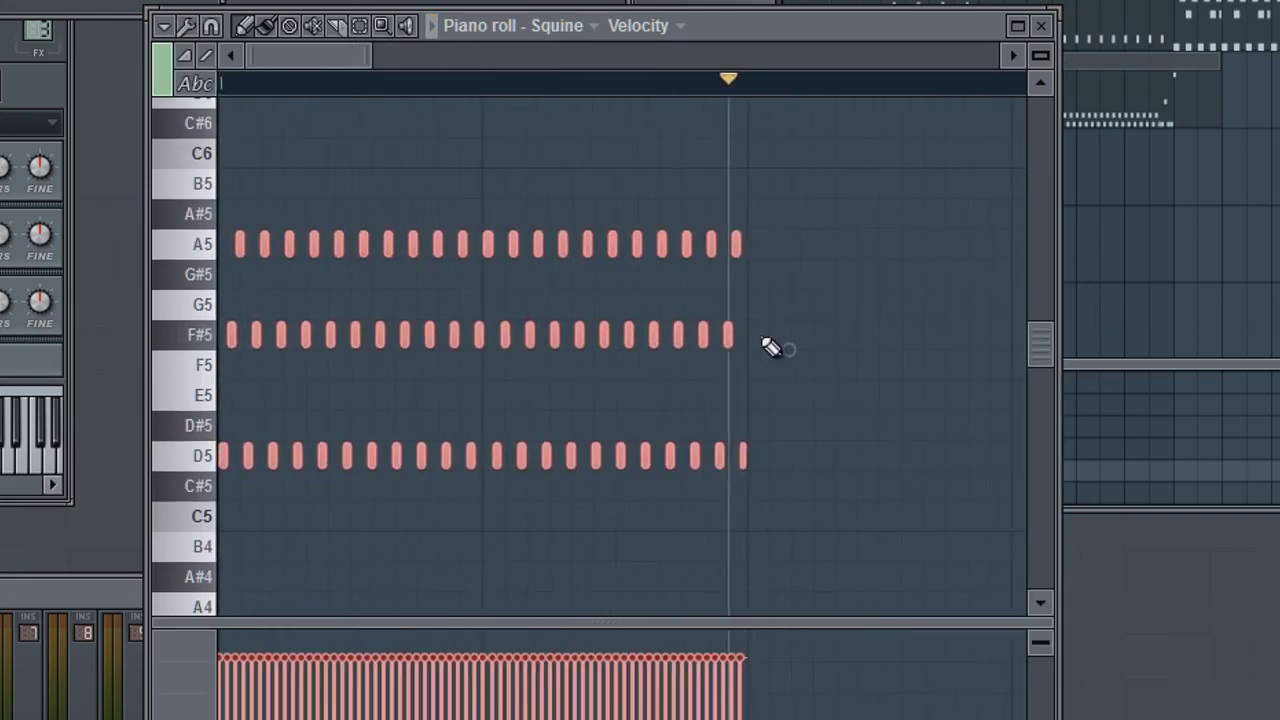
{"action": "scroll", "coordinate": [437, 478], "scroll_direction": "down", "scroll_amount": 2}
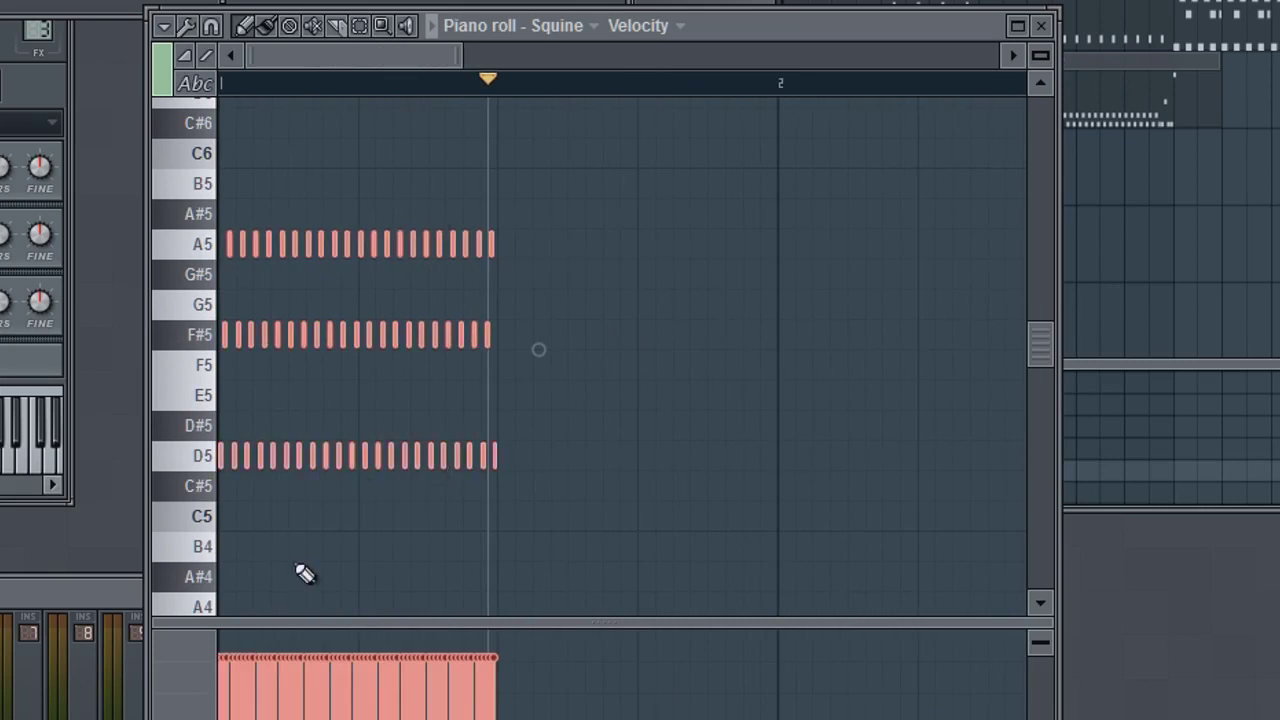
Draw a descending velocity ramp across the arpeggiated notes and reopen the Squine piano roll
{"action": "mouse_move", "coordinate": [317, 671]}
{"action": "left_mouse_down"}
{"action": "mouse_move", "coordinate": [503, 709]}
{"action": "mouse_move", "coordinate": [498, 719]}
{"action": "mouse_move", "coordinate": [234, 669]}
{"action": "mouse_move", "coordinate": [320, 719]}
{"action": "mouse_move", "coordinate": [266, 669]}
{"action": "mouse_move", "coordinate": [400, 719]}
{"action": "mouse_move", "coordinate": [234, 674]}
{"action": "mouse_move", "coordinate": [440, 719]}
{"action": "left_mouse_up"}
{"action": "key", "text": "F7"}
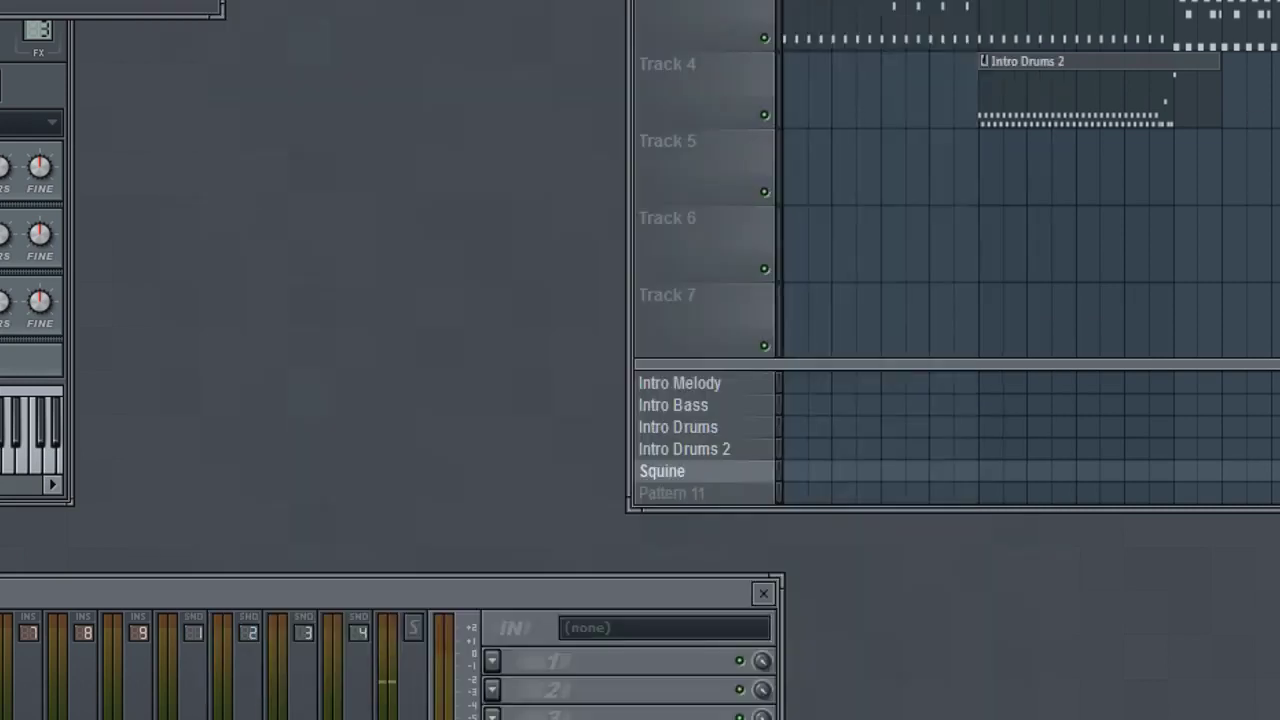
{"action": "key", "text": "F7"}
{"action": "left_click_drag", "start_coordinate": [857, 480], "coordinate": [486, 486]}
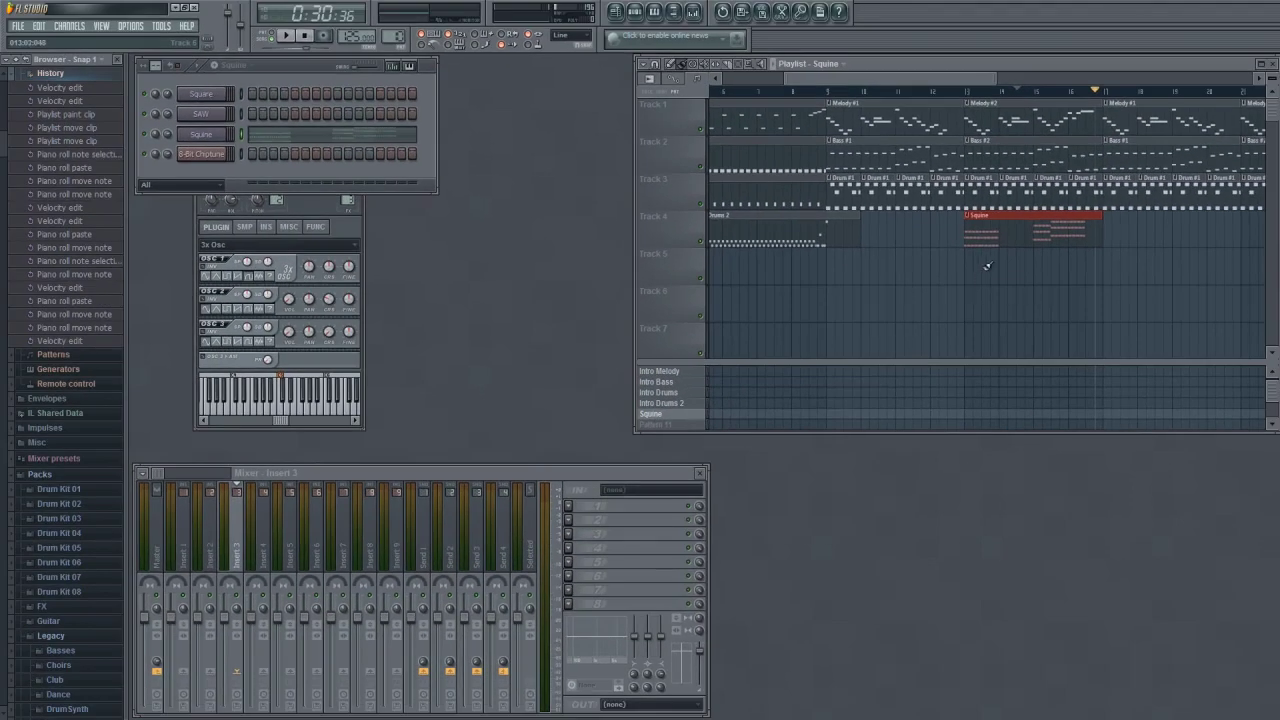
Place Squine clips on Track 4 at bars 9, 13 and 17, moving the Intro Drums 2 clip to Track 5
{"action": "left_click", "coordinate": [994, 240]}
{"action": "left_click", "coordinate": [838, 267]}
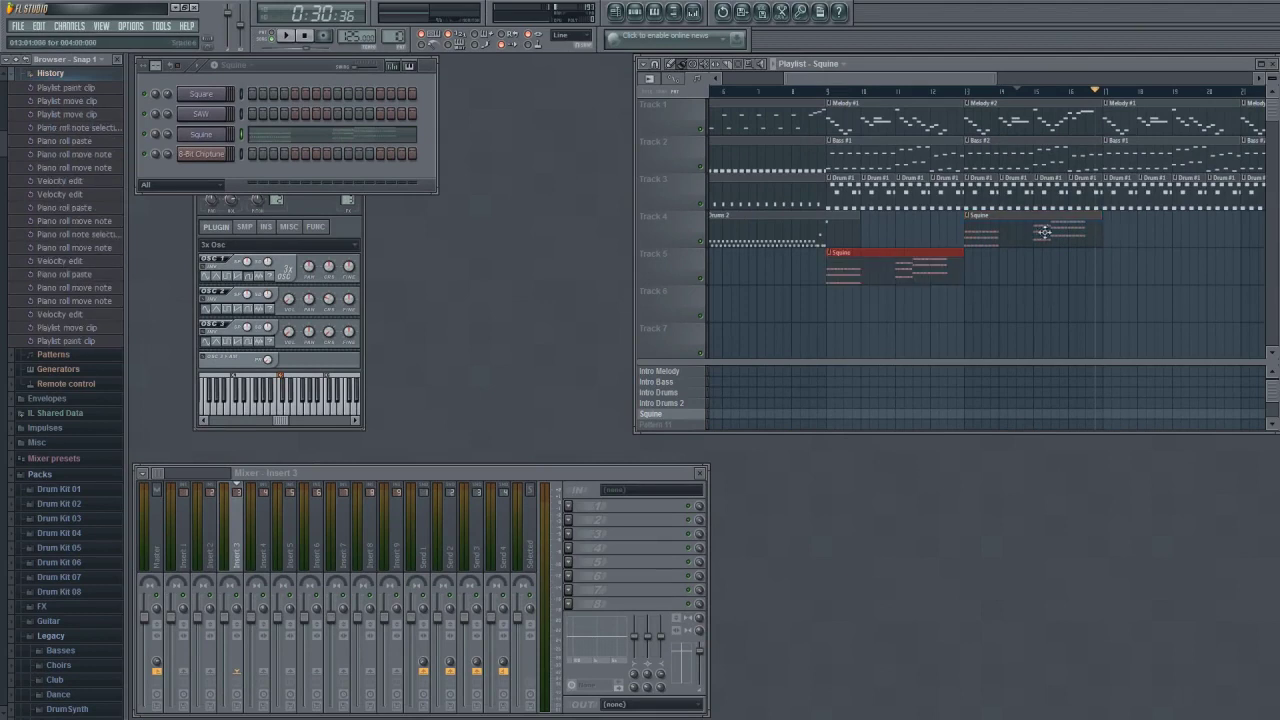
{"action": "left_click", "coordinate": [1109, 252]}
{"action": "left_click", "coordinate": [1147, 258]}
{"action": "left_click_drag", "start_coordinate": [1147, 258], "coordinate": [1073, 258]}
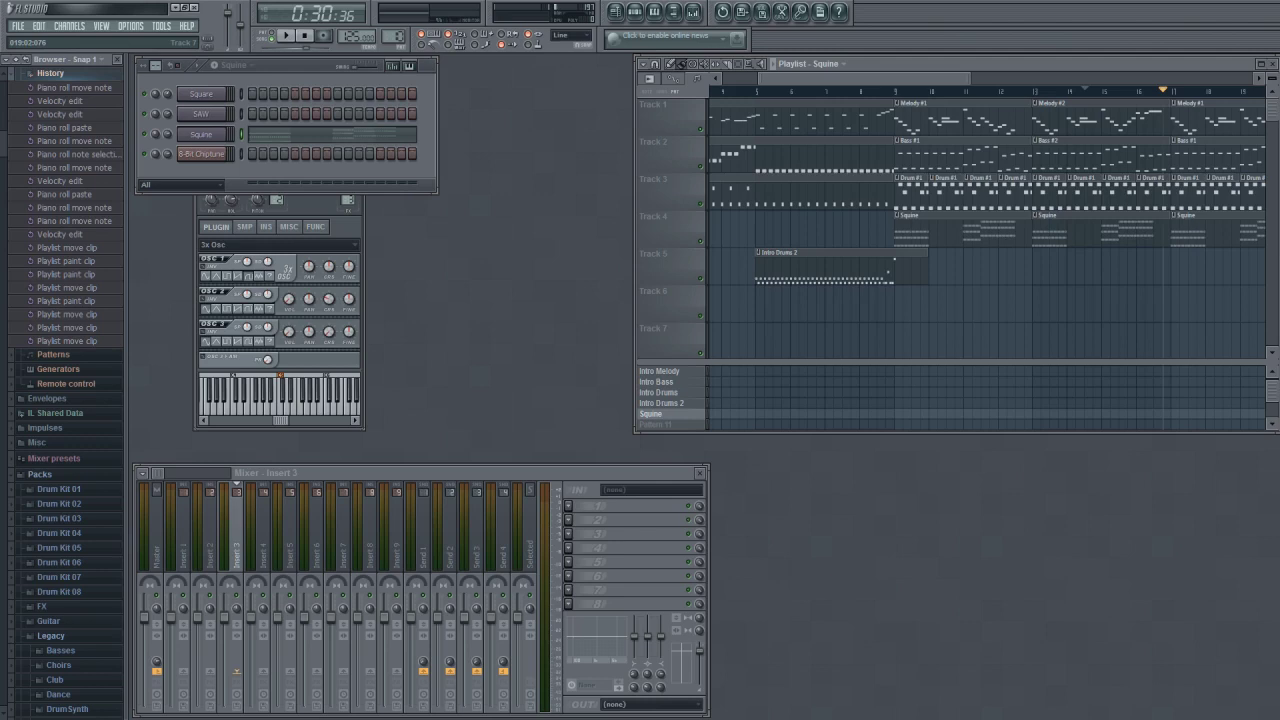
Add Squine clips on Track 4 at bars 21 and 25, and shorten the last one to about one bar
{"action": "scroll", "coordinate": [826, 85], "scroll_direction": "left", "scroll_amount": 3}
{"action": "left_click_drag", "start_coordinate": [938, 79], "coordinate": [991, 249]}
{"action": "left_click", "coordinate": [1060, 233]}
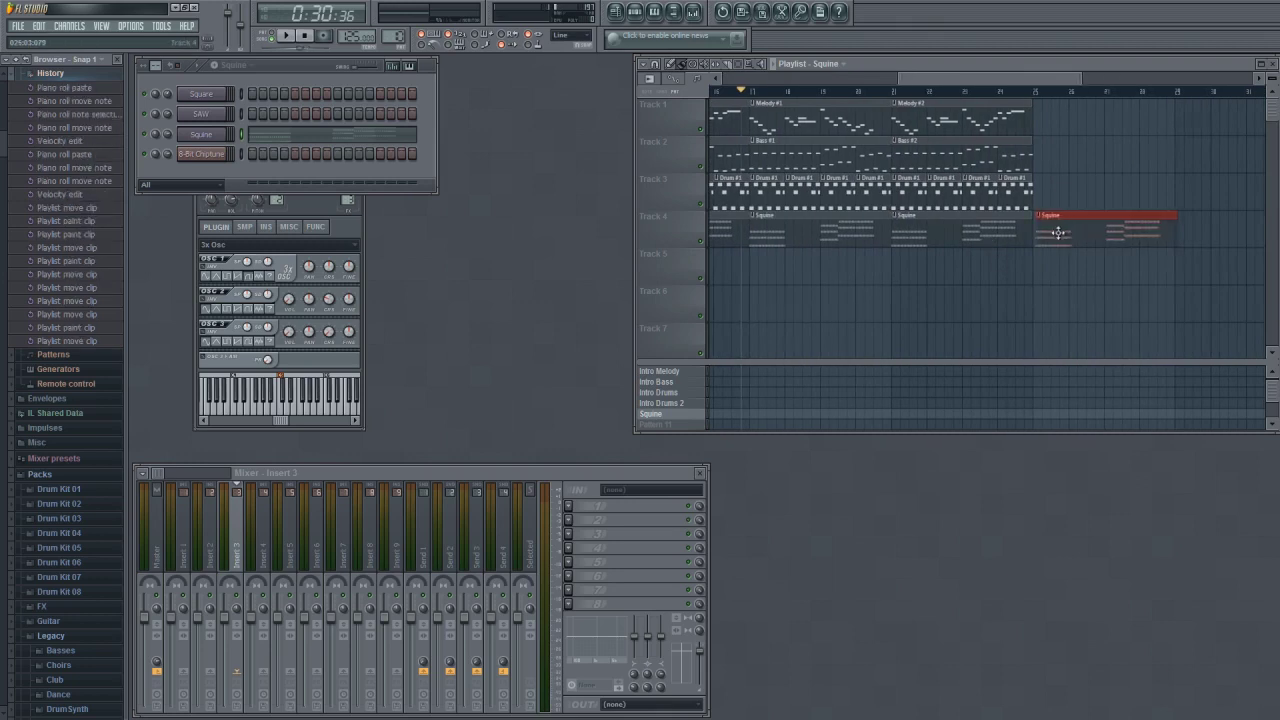
{"action": "left_click_drag", "start_coordinate": [1172, 218], "coordinate": [1082, 221]}
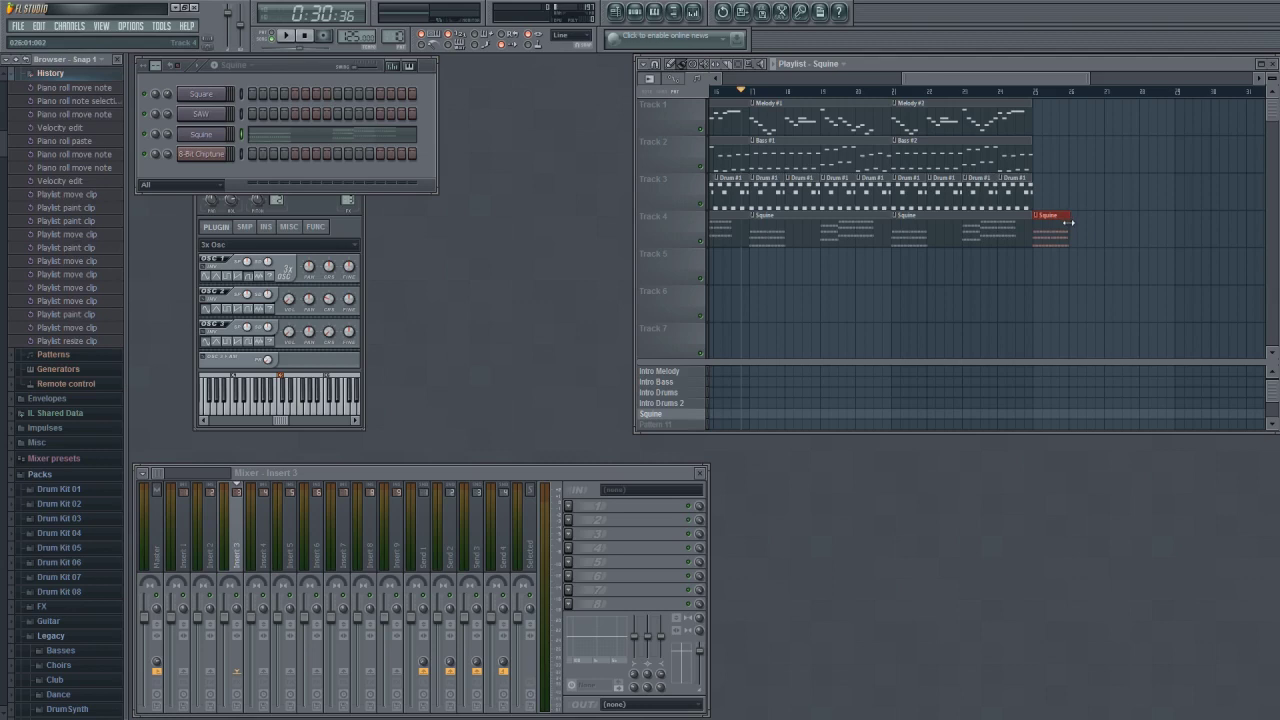
Place a Drum #1 clip at bar 25 on Track 3, trim it to its first hit, and repeat it right after
{"action": "left_click", "coordinate": [1007, 196]}
{"action": "left_click", "coordinate": [1063, 190]}
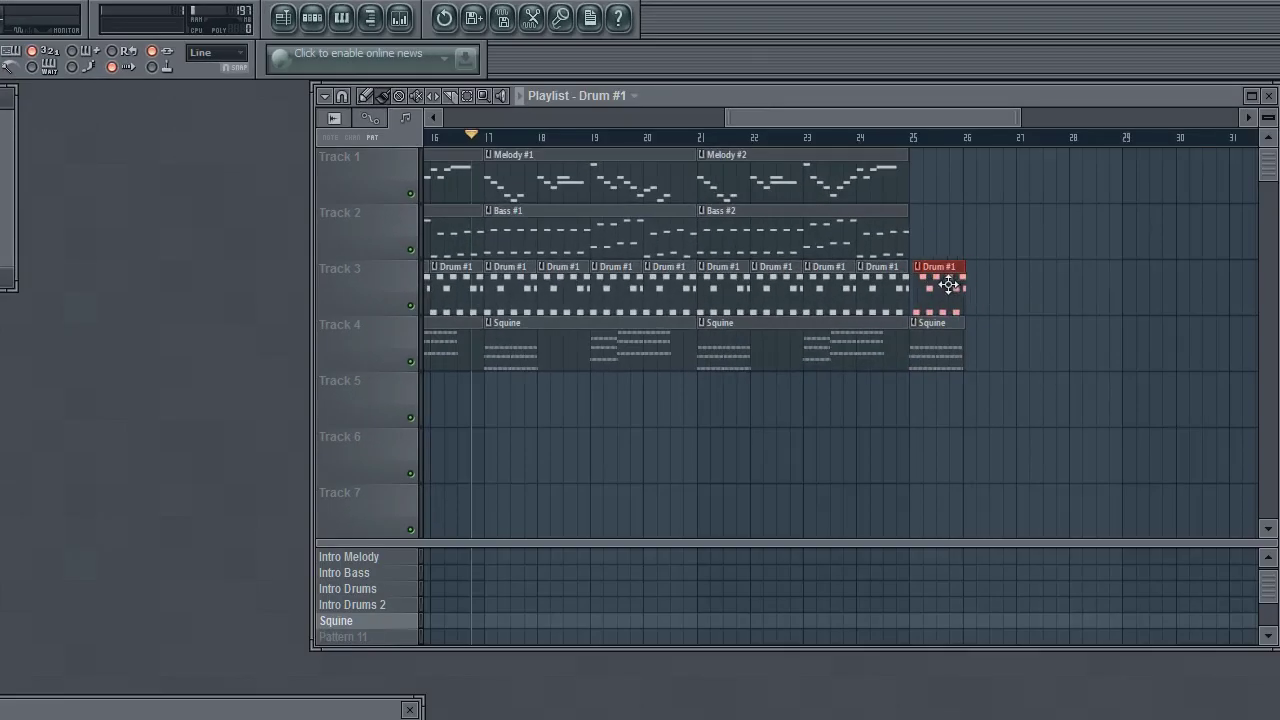
{"action": "scroll", "coordinate": [955, 285], "scroll_direction": "up", "scroll_amount": 6}
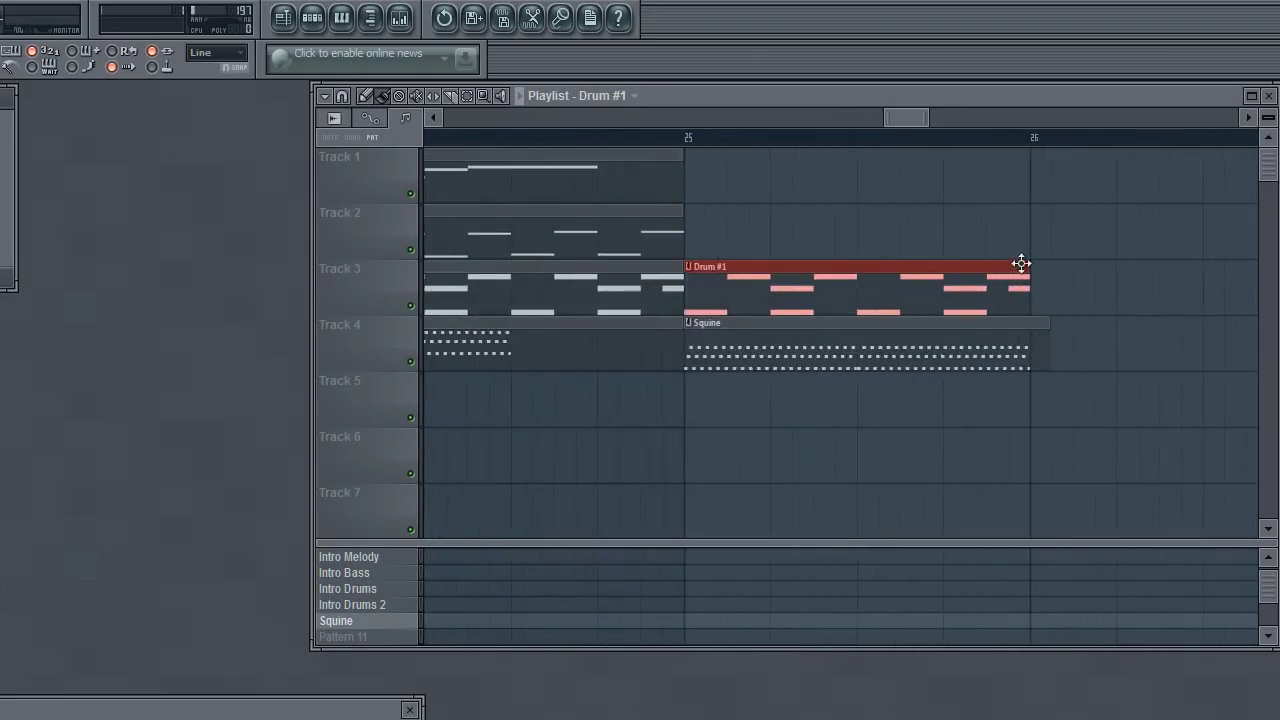
{"action": "left_click_drag", "start_coordinate": [1027, 268], "coordinate": [727, 270]}
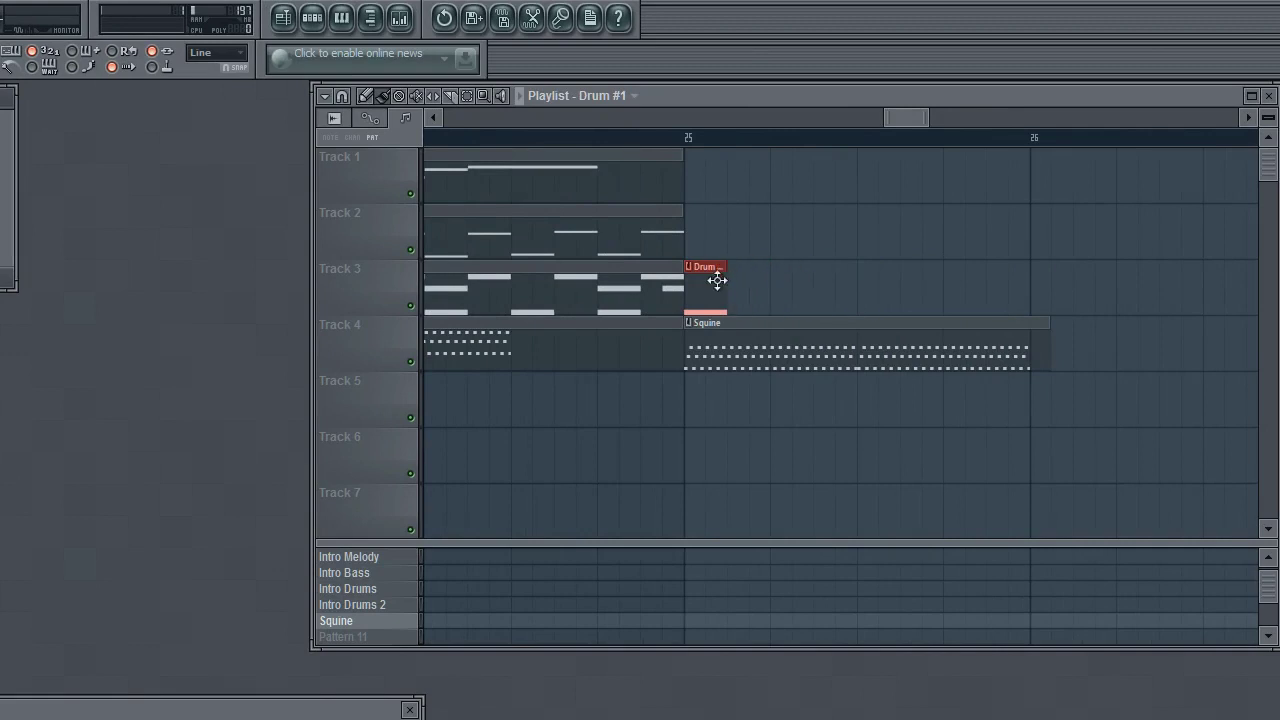
{"action": "right_click", "coordinate": [806, 286]}
{"action": "left_click", "coordinate": [740, 286]}
Play the song's ending from around bar 23 to check the two drum hits
{"action": "left_click", "coordinate": [500, 138]}
{"action": "scroll", "coordinate": [636, 280], "scroll_direction": "down", "scroll_amount": 3}
{"action": "left_click", "coordinate": [440, 138]}
{"action": "key", "text": "space"}
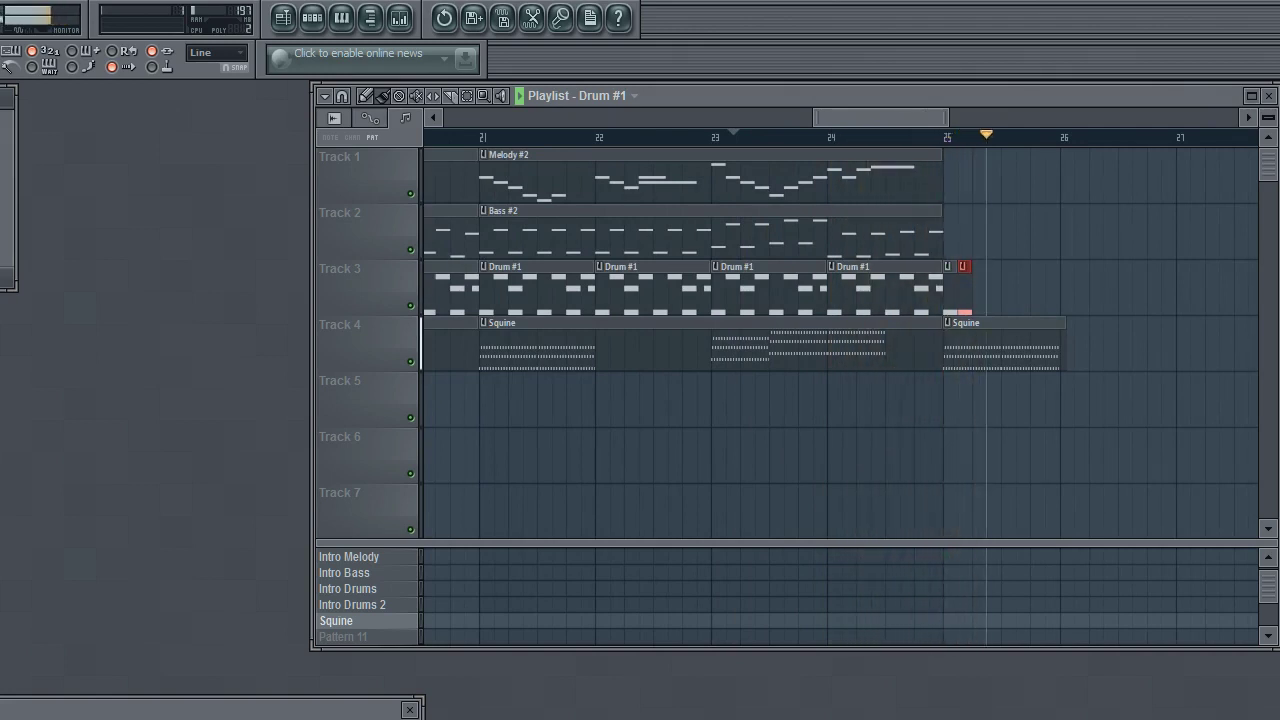
{"action": "key", "text": "space"}
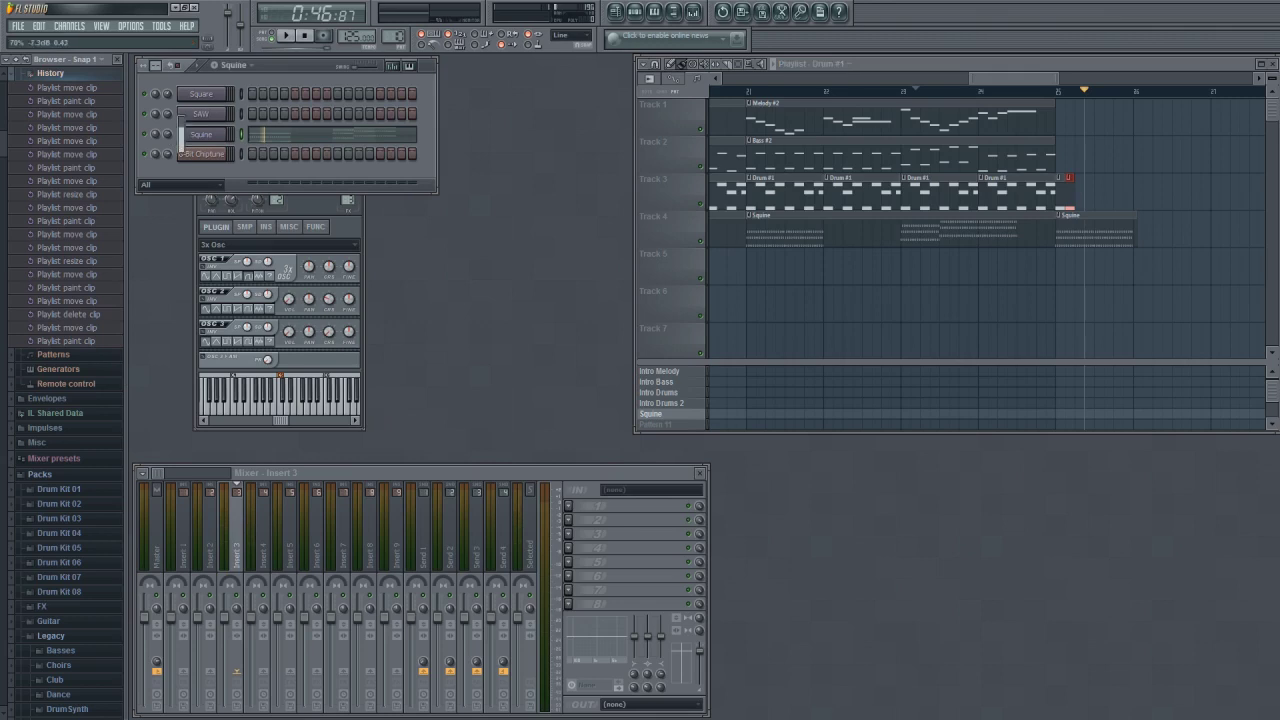
Copy the two short Drum #1 clips at bar 25 onto Track 2 at the same position
{"action": "left_click", "coordinate": [1062, 186]}
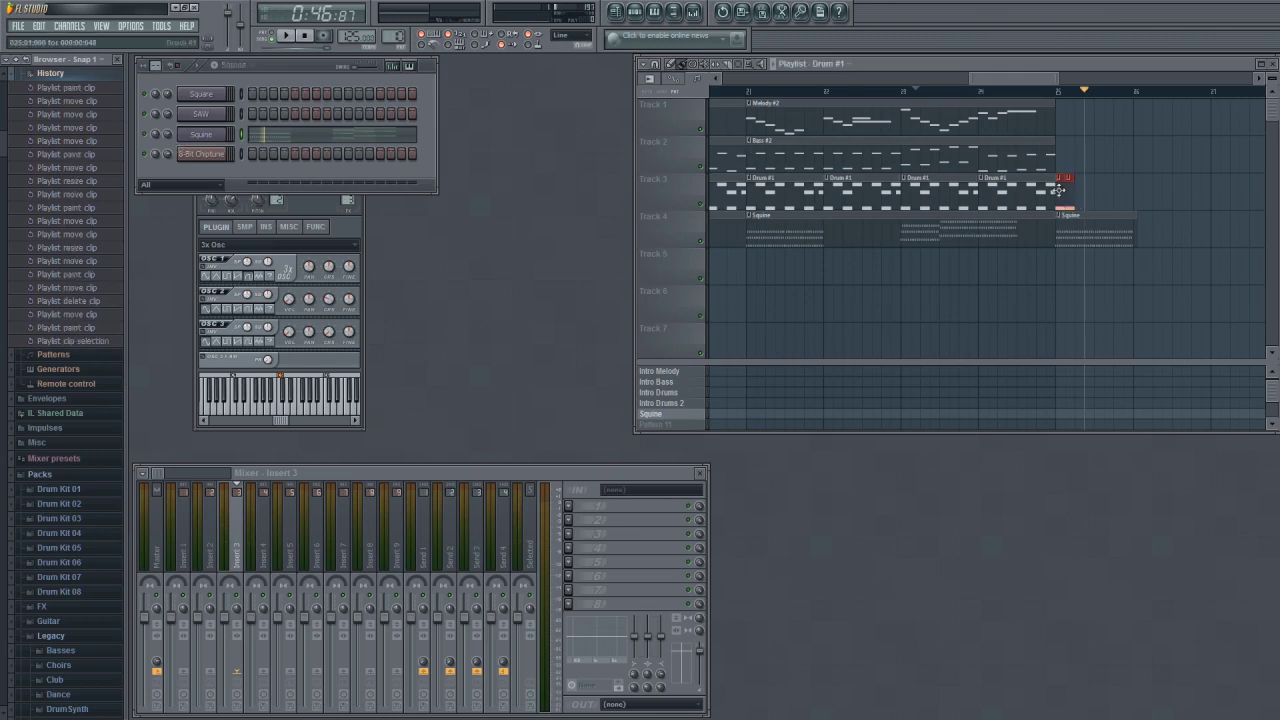
{"action": "key", "text": "ctrl+v"}
{"action": "mouse_move", "coordinate": [755, 186]}
{"action": "left_mouse_down"}
{"action": "mouse_move", "coordinate": [1085, 175]}
{"action": "mouse_move", "coordinate": [1063, 150]}
{"action": "left_mouse_up"}
Play the ending from bar 24 to hear the doubled drum hits
{"action": "left_click", "coordinate": [979, 92]}
{"action": "left_click", "coordinate": [288, 36]}
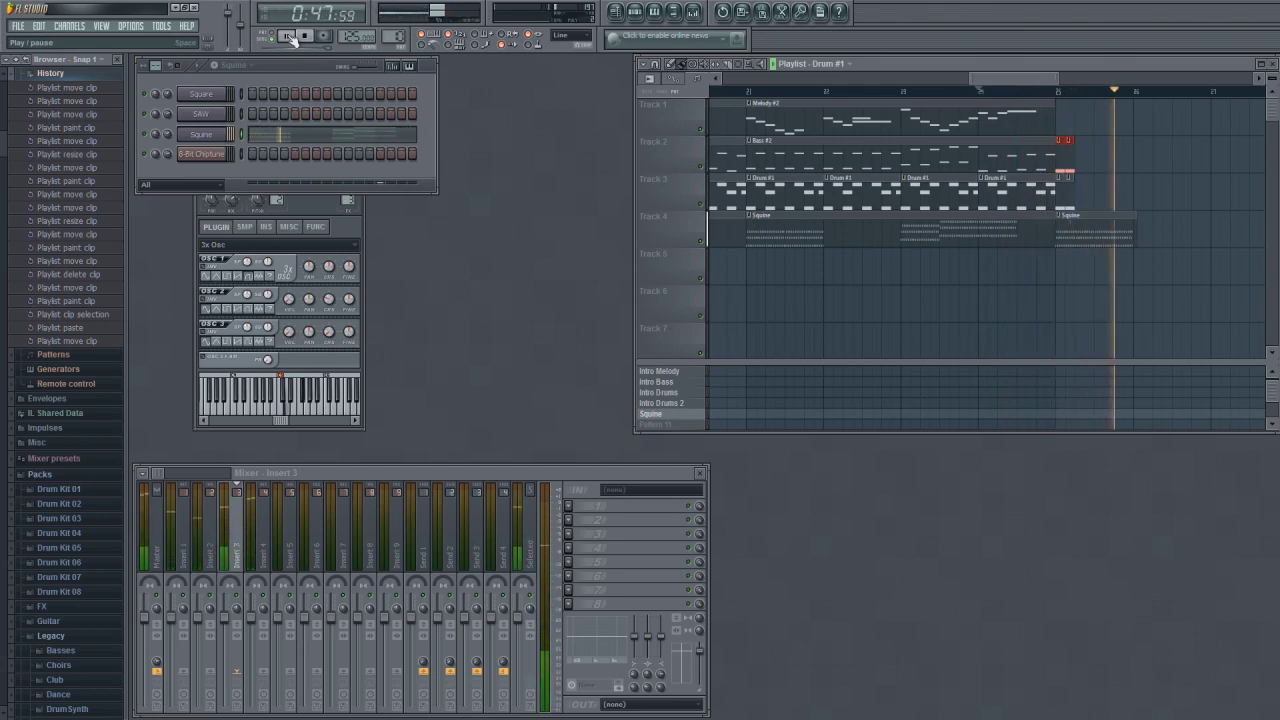
{"action": "left_click", "coordinate": [306, 37]}
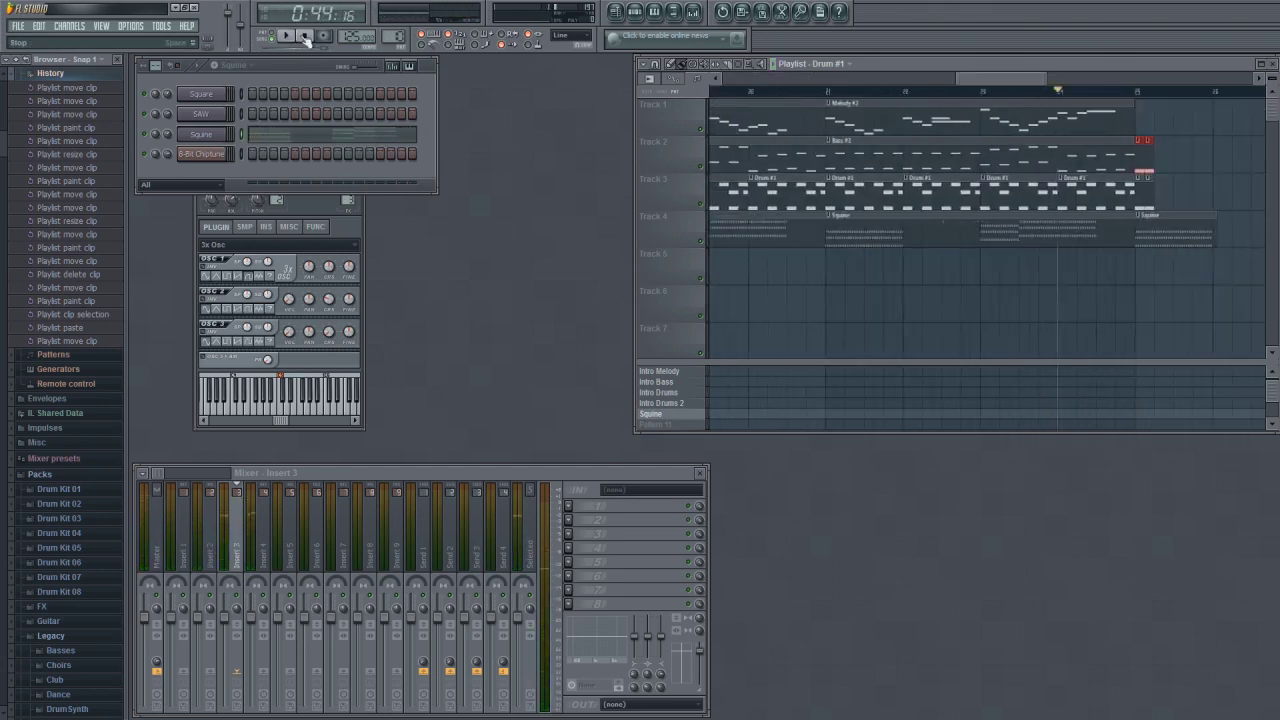
Stop the playback and bring the whole song arrangement into view in the playlist
{"action": "left_click", "coordinate": [306, 37]}
{"action": "scroll", "coordinate": [796, 197], "scroll_direction": "down", "scroll_amount": 2}
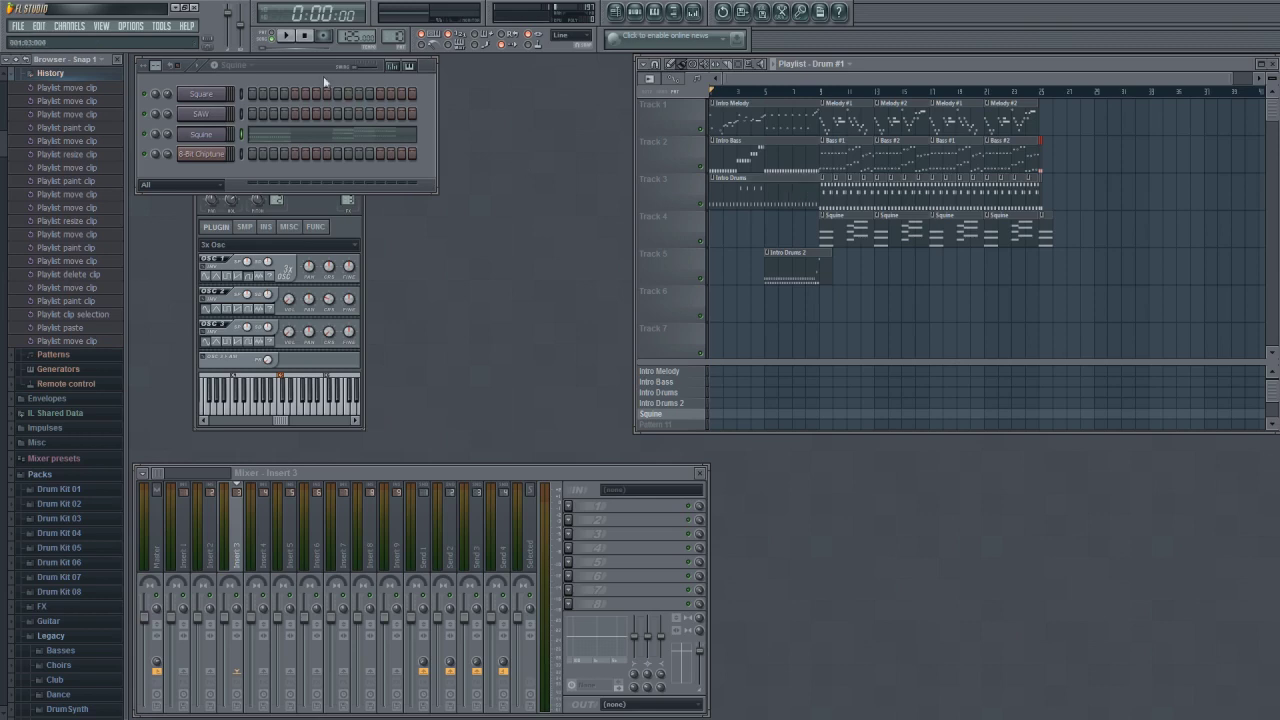
{"action": "left_click_drag", "start_coordinate": [315, 67], "coordinate": [311, 66]}
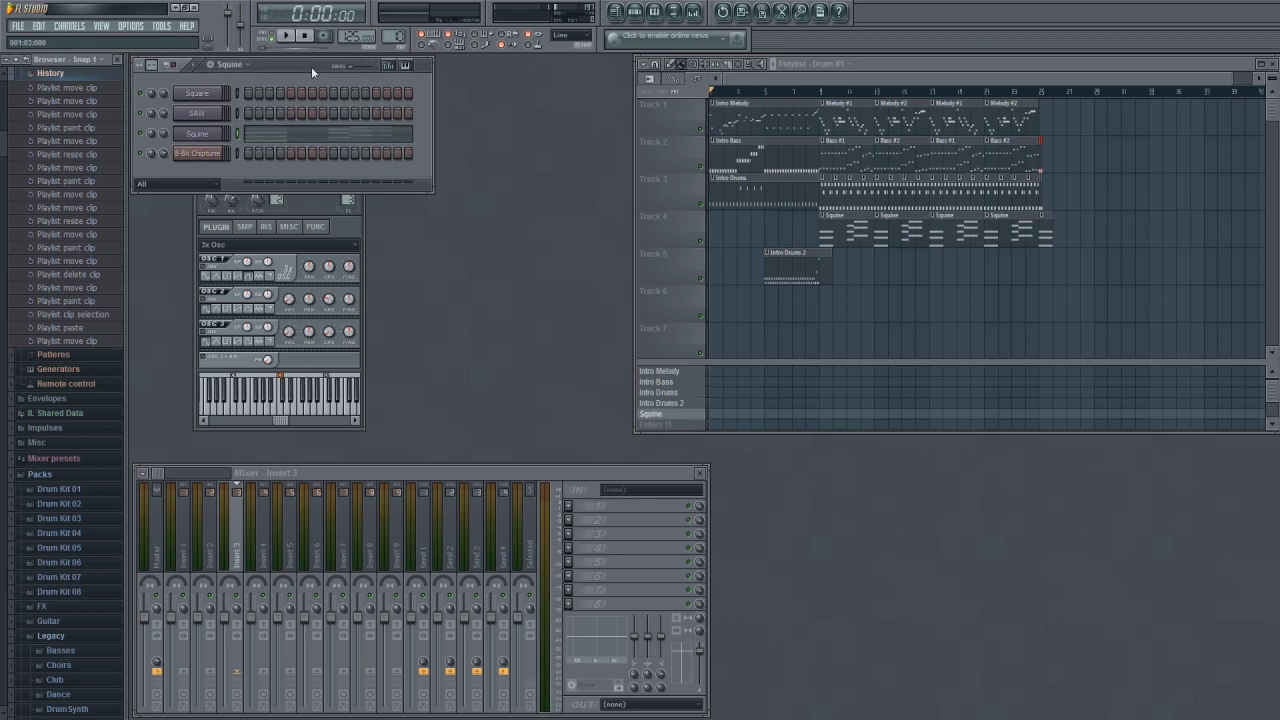
Export the song as a wave file named tutorial on the Desktop and start rendering it with the offered settings
{"action": "left_click", "coordinate": [17, 25]}
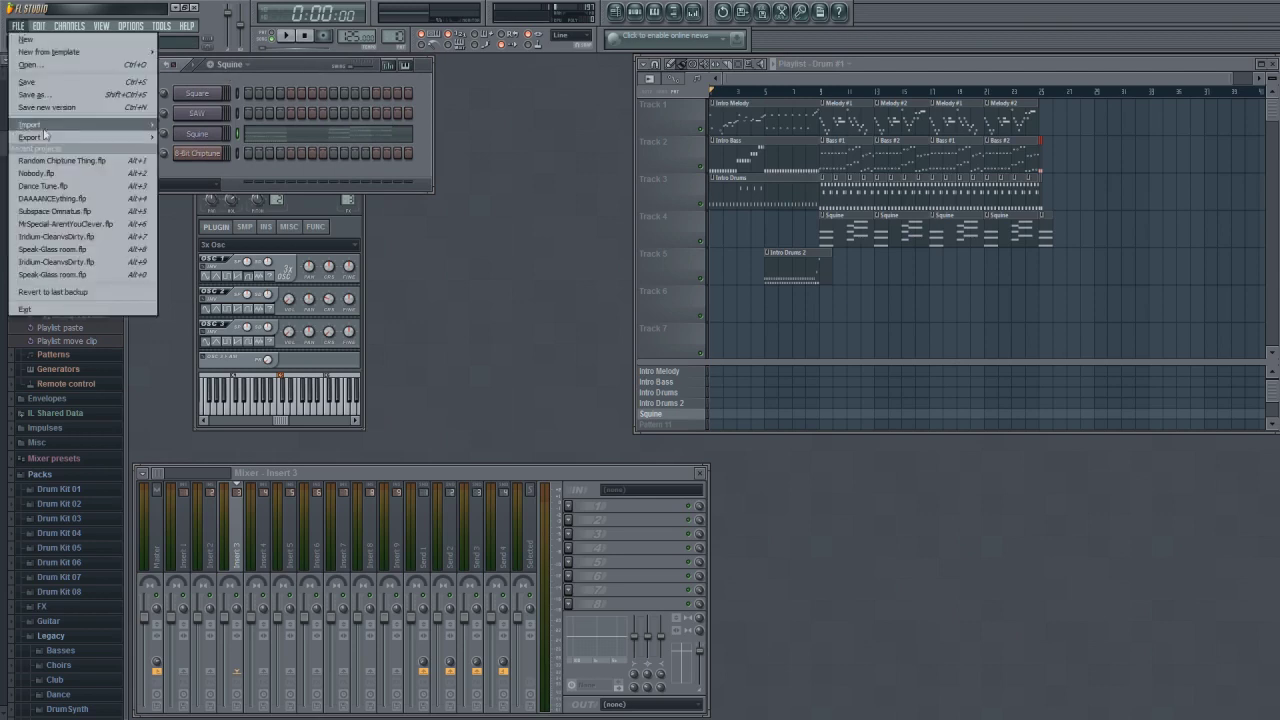
{"action": "mouse_move", "coordinate": [48, 138]}
{"action": "left_click", "coordinate": [181, 151]}
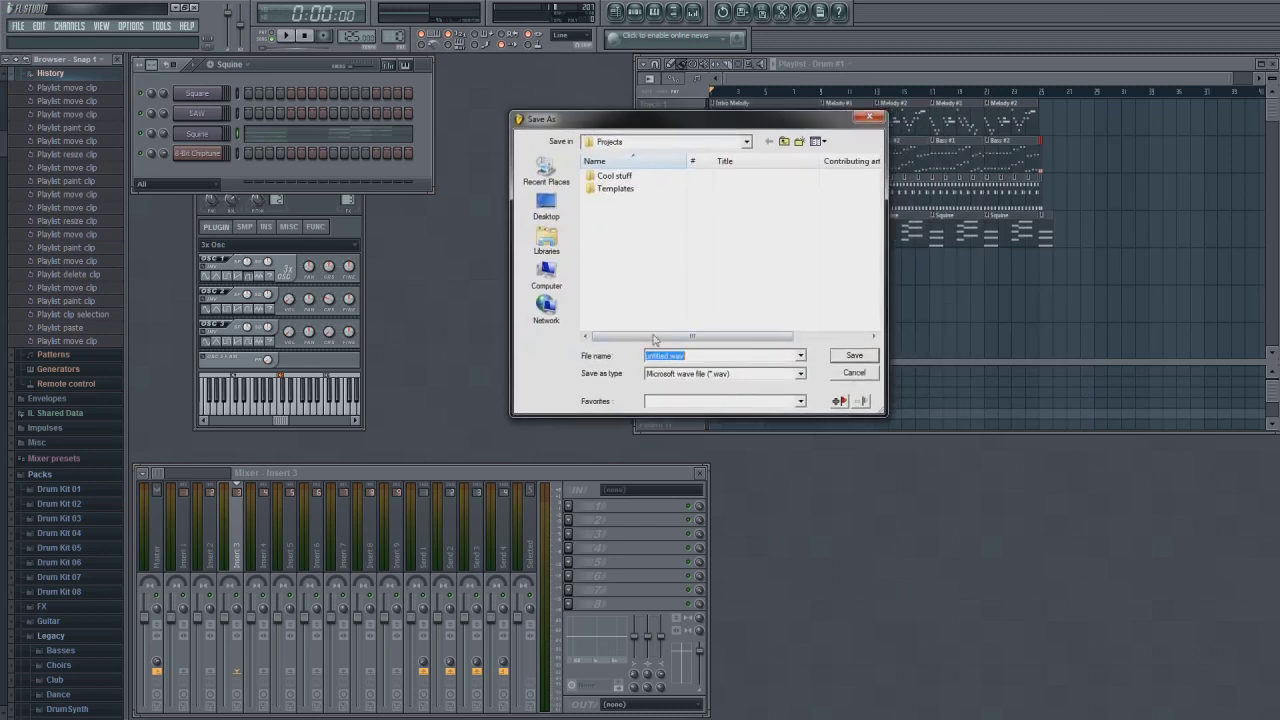
{"action": "left_click", "coordinate": [546, 207]}
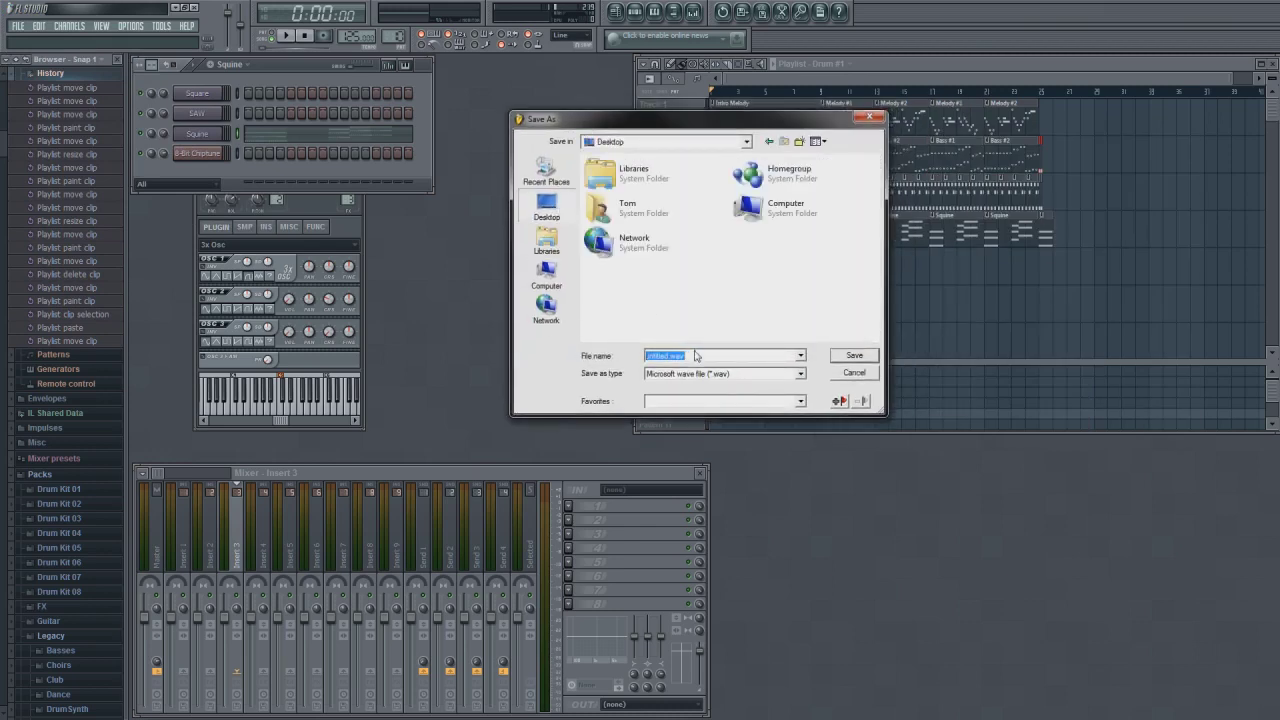
{"action": "type", "text": "lut"}
{"action": "key", "text": "Return"}
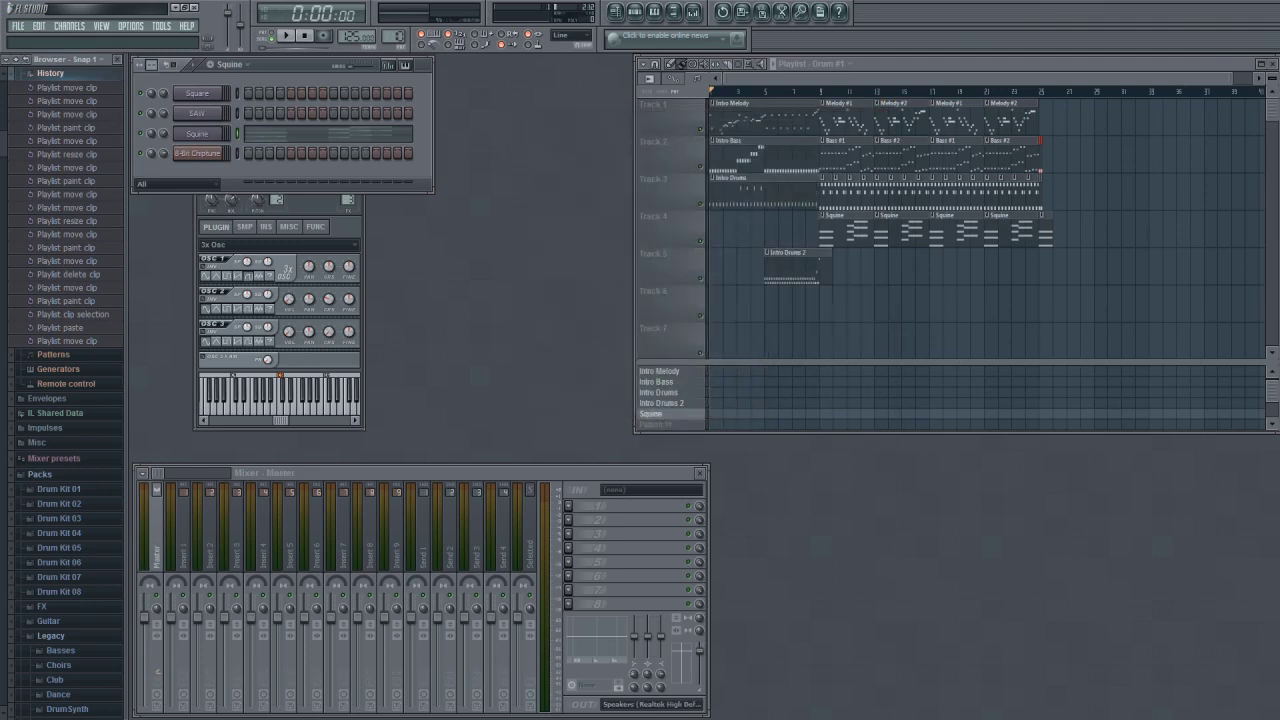
{"action": "left_click_drag", "start_coordinate": [1025, 228], "coordinate": [477, 196]}
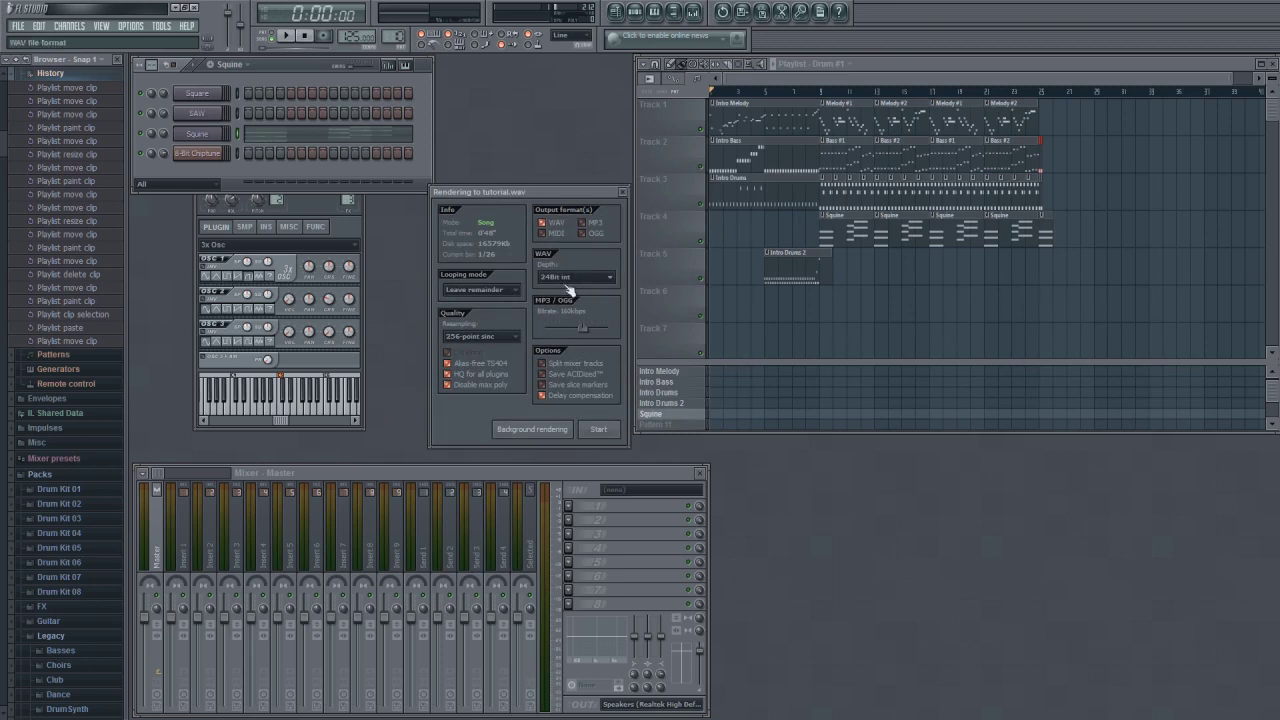
{"action": "left_click", "coordinate": [593, 428]}
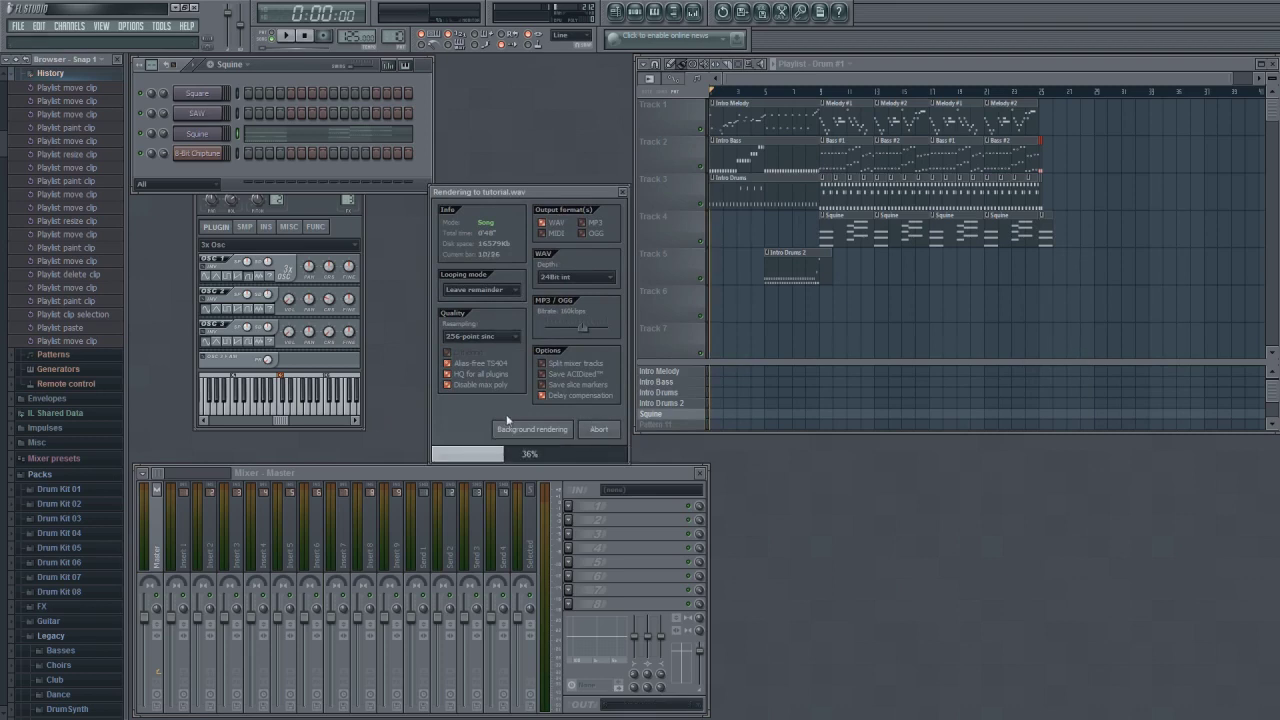